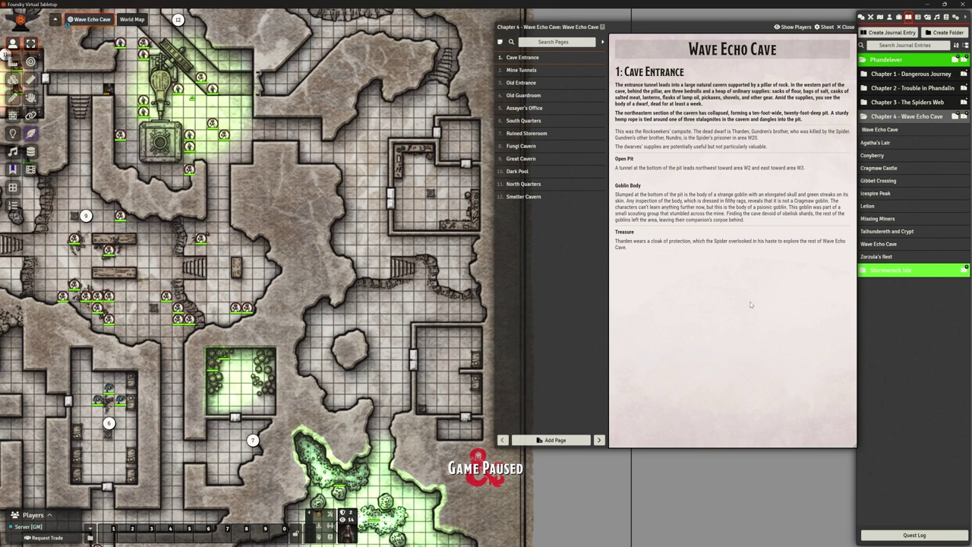
Create a new Map Location page named "Starry Cavern" in the Wave Echo Cave journal.
{"action": "left_click", "coordinate": [552, 441]}
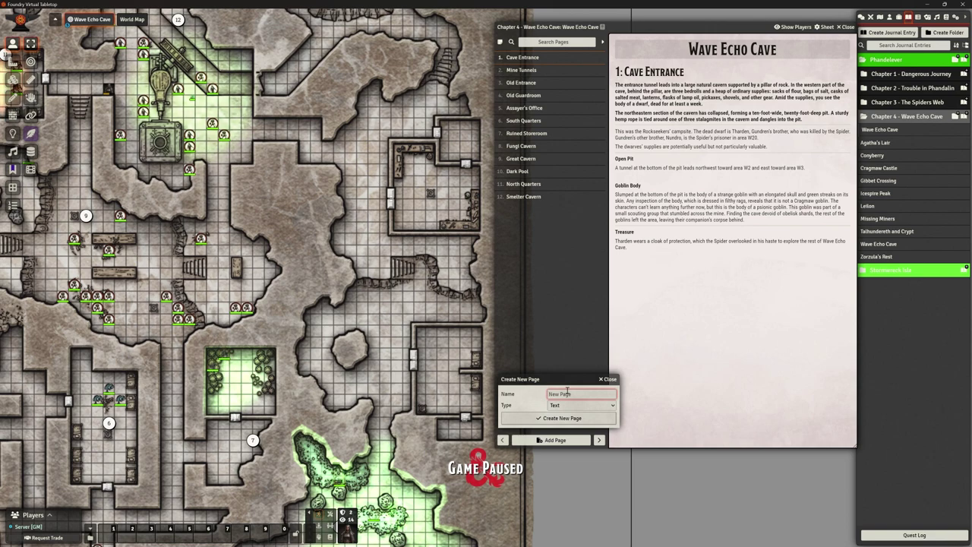
{"action": "type", "text": "Starry Cavern"}
{"action": "left_click", "coordinate": [581, 405]}
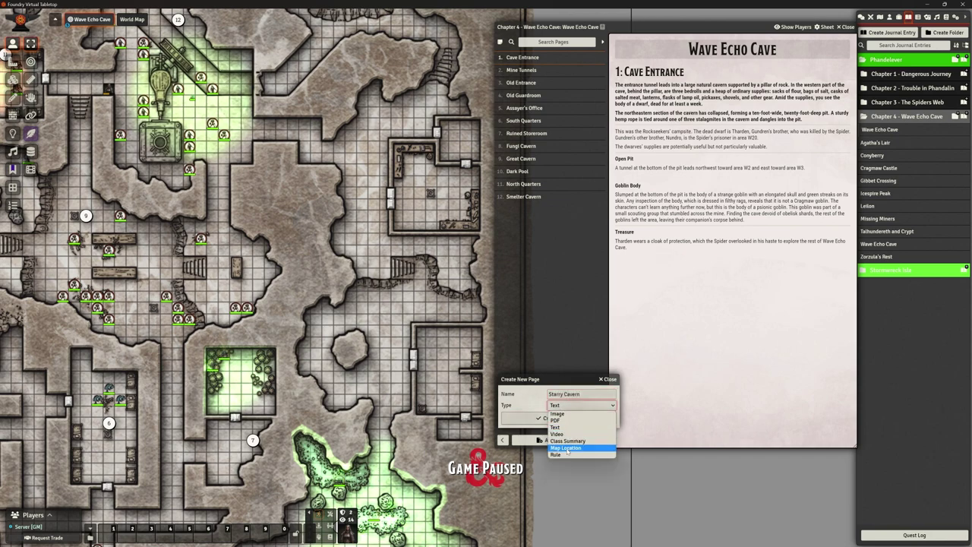
{"action": "left_click", "coordinate": [577, 416]}
{"action": "left_click", "coordinate": [561, 418]}
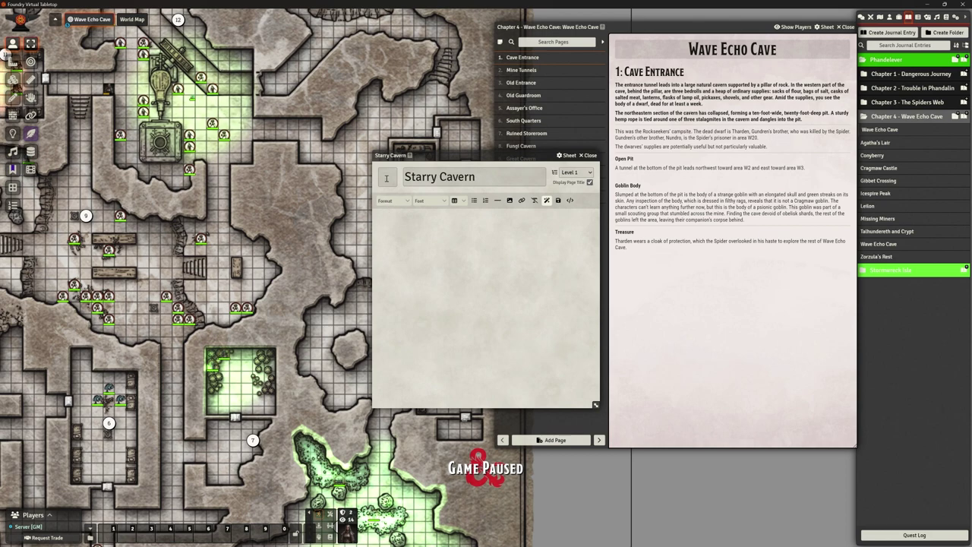
Give the Starry Cavern page location code 13 and place its note on the map in the cavern north of the freestanding rock pillar.
{"action": "left_click", "coordinate": [441, 244]}
{"action": "left_click_drag", "start_coordinate": [443, 155], "coordinate": [629, 272]}
{"action": "left_click_drag", "start_coordinate": [522, 208], "coordinate": [373, 319]}
{"action": "left_click", "coordinate": [471, 517]}
{"action": "scroll", "coordinate": [351, 367], "scroll_direction": "up", "scroll_amount": 2}
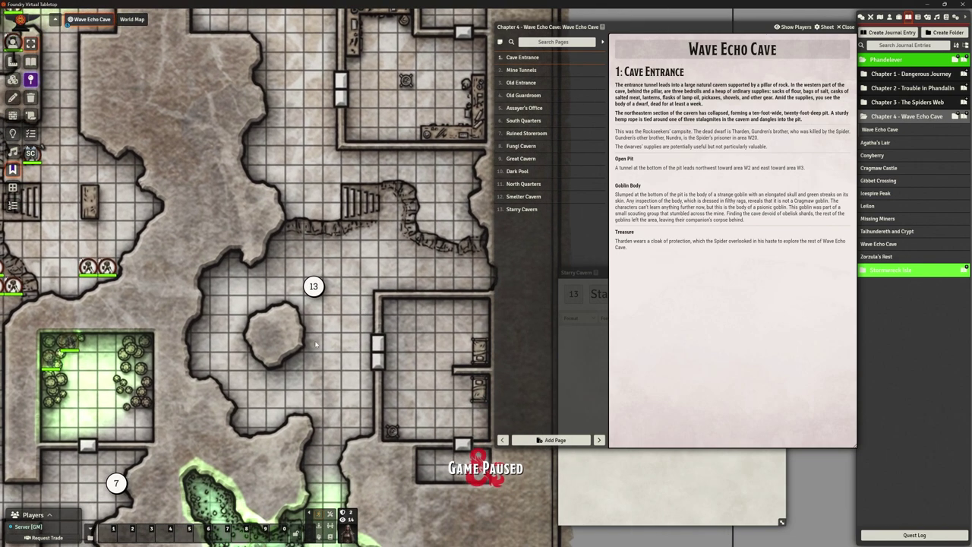
{"action": "left_click", "coordinate": [637, 474]}
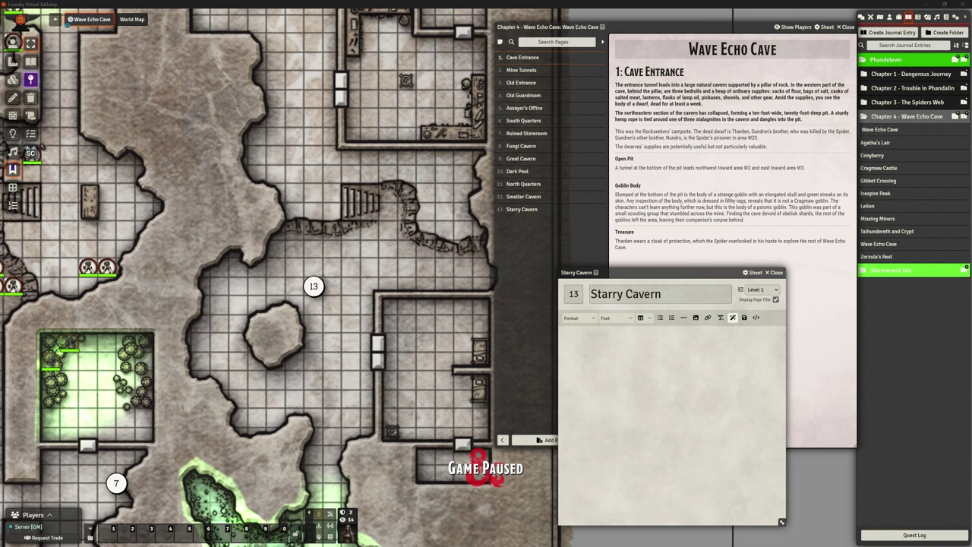
Add the three read-aloud paragraphs beginning "Glittering minerals in the ceiling of this large cavern" to the Starry Cavern page and make them bold.
{"action": "left_click", "coordinate": [600, 350]}
{"action": "type", "text": "Glittering minerals in the ceiling of this large cavern catch any light and reflect it back to create the impression of a starry night sky. Dozens of skeletons—many crushed under fallen debris—are scattered across the floor. The cave is large enough to contain two freestanding structures. Each of these stone rooms is proportioned for human use, as opposed to the dwarf-sized doorways and furnishings elsewhere in the mines. Both structures have battered and blackened masonry walls, their double doors cracked and scorched. The cavern is divided by an escarpment, into which a flight of stairs has been cut. Passages lead from this area to the north, south, and west."}
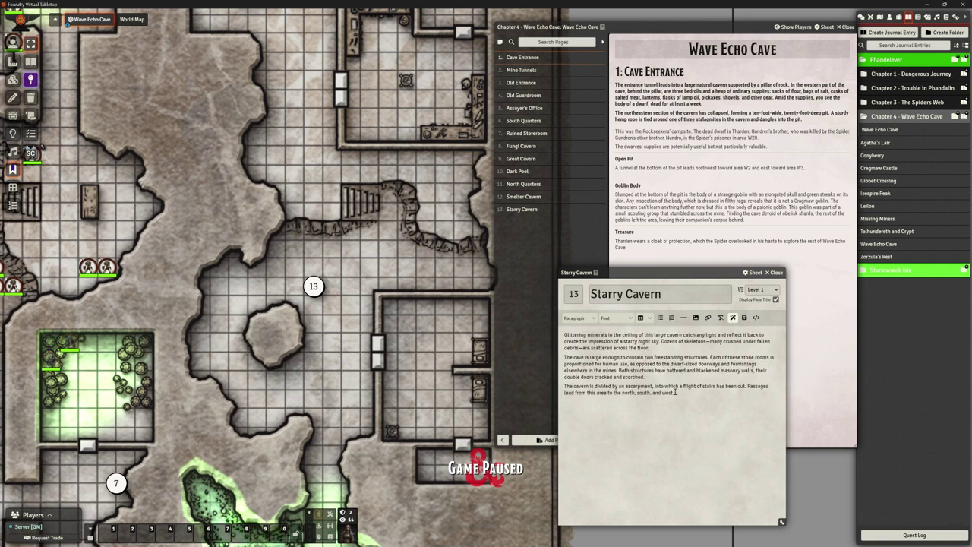
{"action": "left_click_drag", "start_coordinate": [675, 392], "coordinate": [565, 334]}
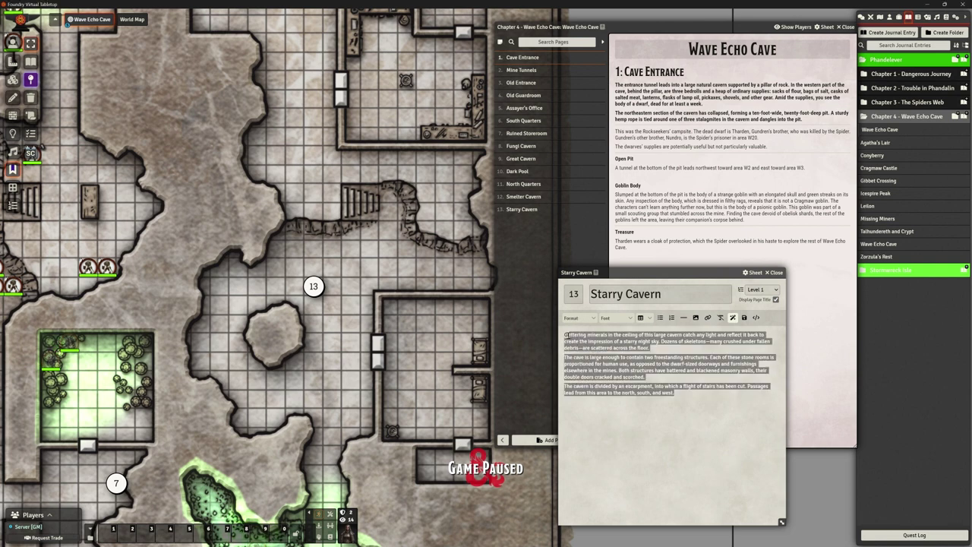
Add the plain-text notes below, from "The structural damage and the skeletal remains" through the Arcana aura paragraph, without the source formatting.
{"action": "left_click", "coordinate": [684, 404]}
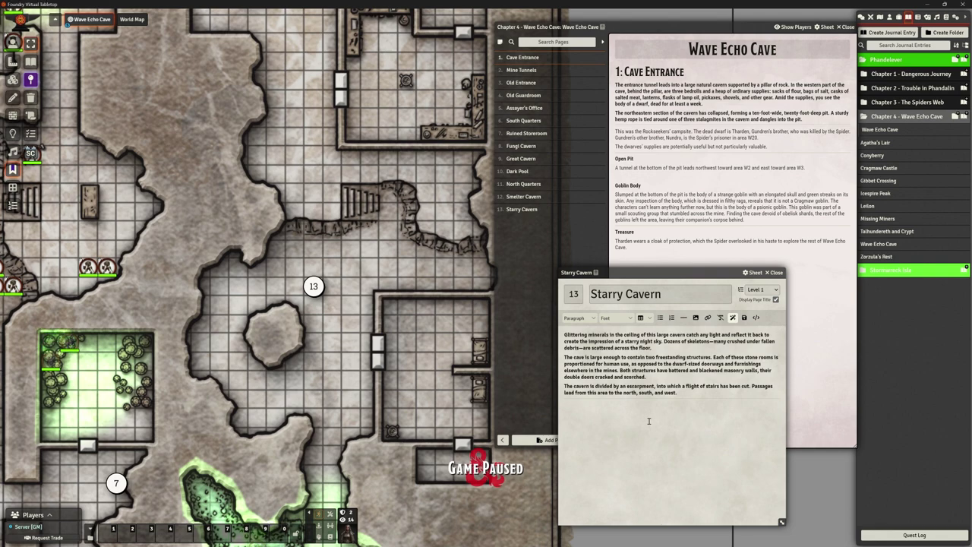
{"action": "key", "text": "ctrl+v"}
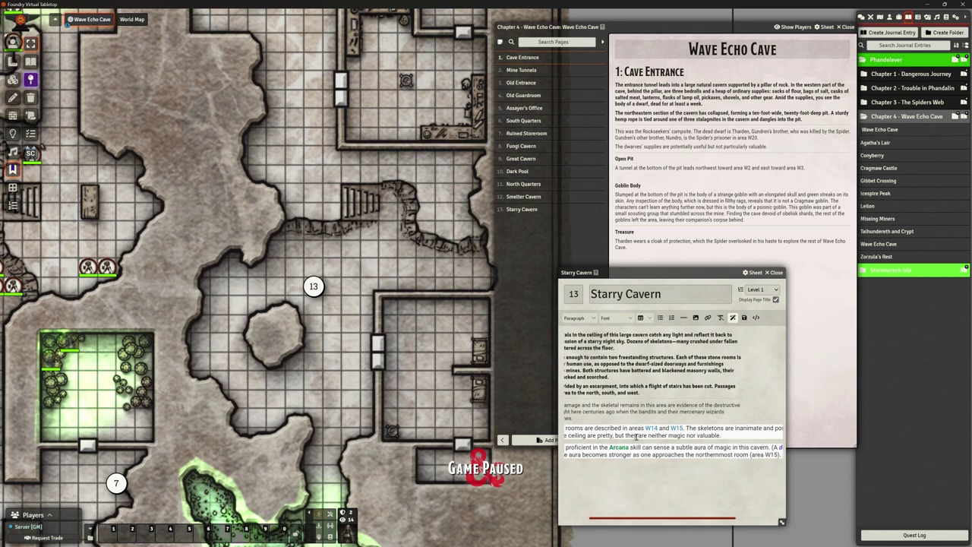
{"action": "key", "text": "ctrl+z"}
{"action": "type", "text": "The structural damage and the skeletal remains in this area are evidence of the destructive spell battle fought here centuries ago when the bandits and their mercenary wizards stormed the mines. The damaged rooms are described in areas W14 and areaW15. The skeletons are inanimate and pose no danger. The minerals in the ceiling are pretty, but they are neither magic nor valuable. Any character proficient in the Arcana skill can sense a subtle aura of magic in this cavern. (A detect magic spell reveals the same.) The aura becomes stronger as one approaches the northernmost room (area W15)."}
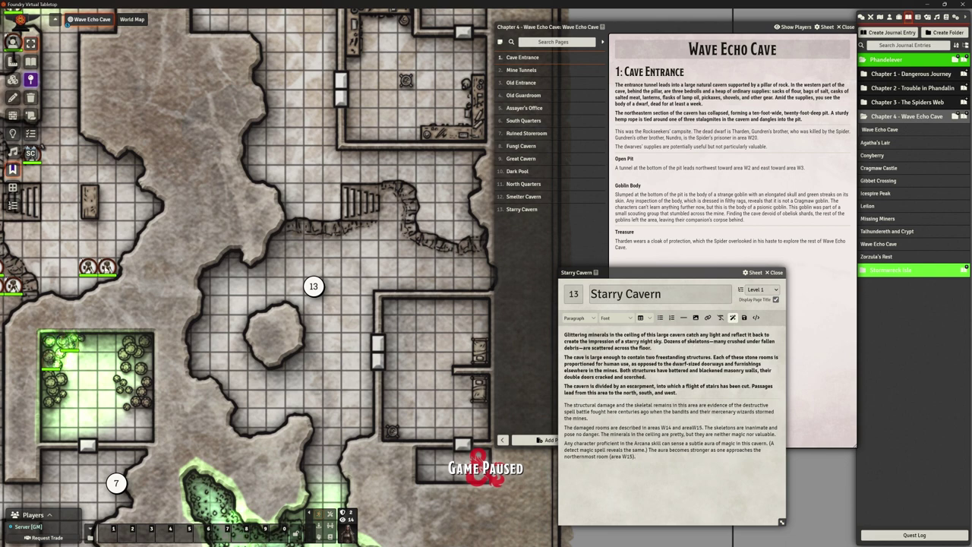
Copy an existing Skeleton token and place six copies along the walls of the southern part of the Starry Cavern.
{"action": "left_click", "coordinate": [13, 44]}
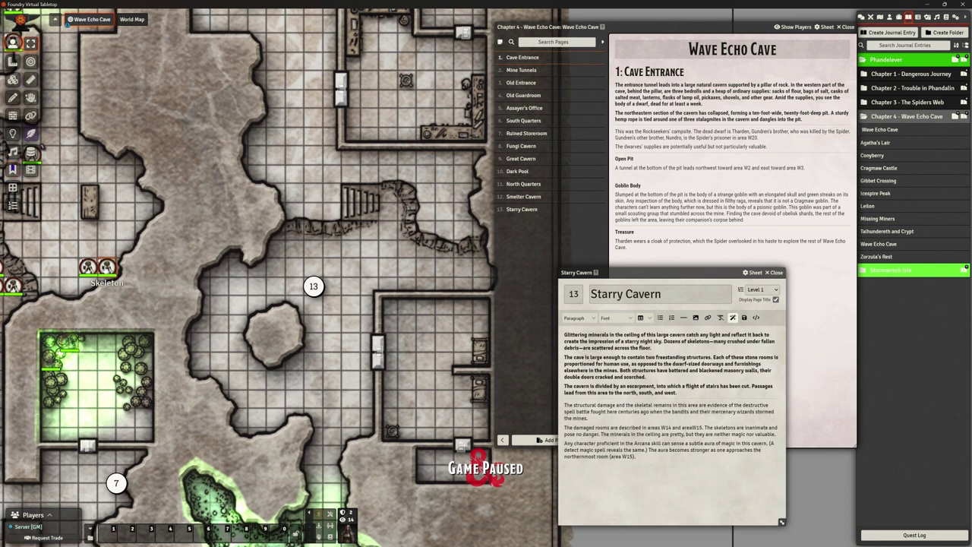
{"action": "key", "text": "ctrl+c"}
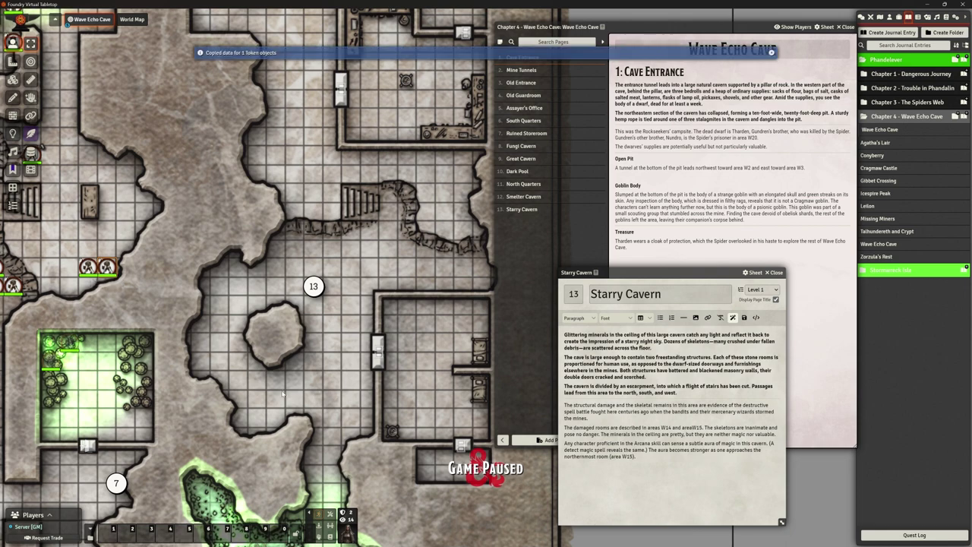
{"action": "key", "text": "ctrl+v"}
{"action": "left_click_drag", "start_coordinate": [283, 392], "coordinate": [219, 285]}
{"action": "key", "text": "ctrl+v"}
{"action": "left_click_drag", "start_coordinate": [200, 324], "coordinate": [275, 247]}
{"action": "key", "text": "ctrl+v"}
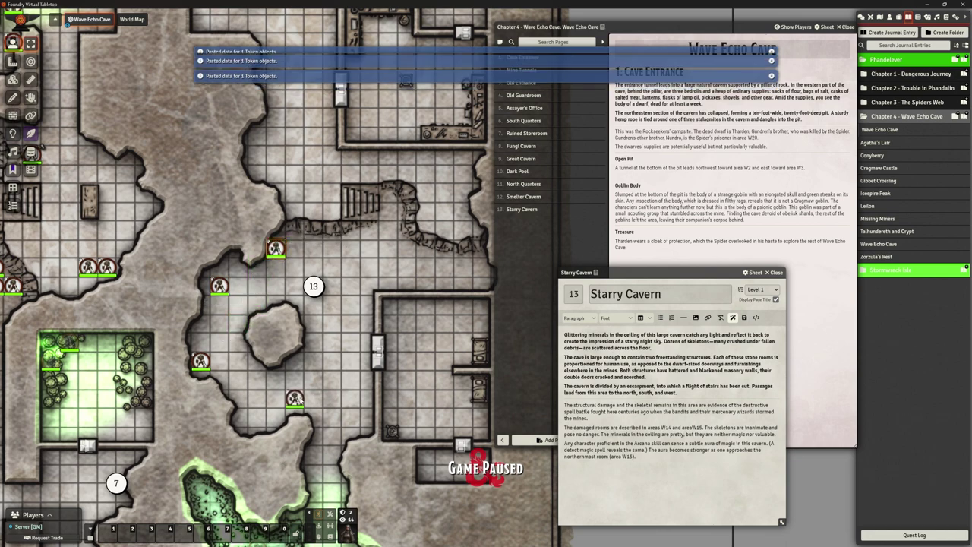
{"action": "left_click_drag", "start_coordinate": [295, 398], "coordinate": [369, 435]}
{"action": "key", "text": "ctrl+v"}
{"action": "left_click_drag", "start_coordinate": [271, 416], "coordinate": [238, 434]}
{"action": "key", "text": "ctrl+v"}
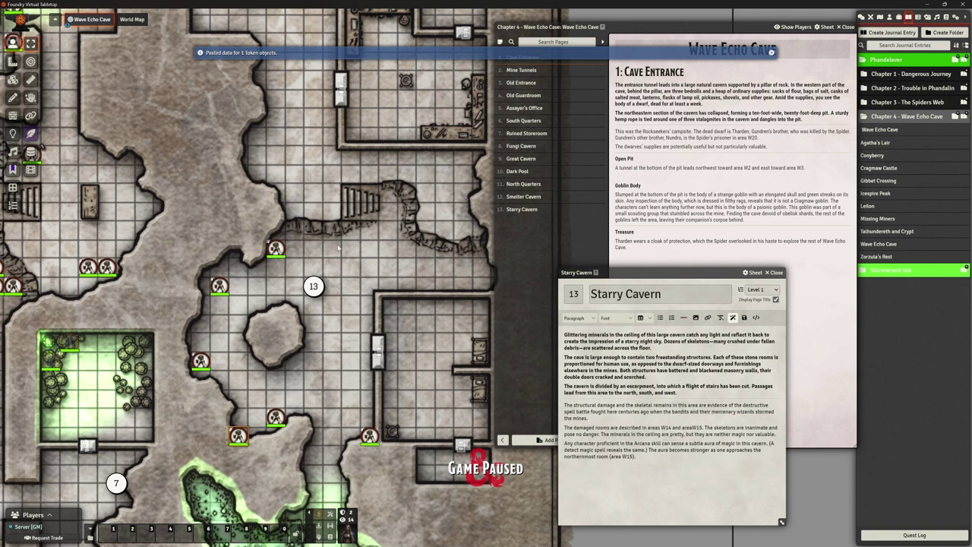
Place four more Skeleton copies: two beside the escarpment stairs and two above the southern stone structure.
{"action": "key", "text": "ctrl+v"}
{"action": "key", "text": "ctrl+v"}
{"action": "key", "text": "Up"}
{"action": "key", "text": "ctrl+v"}
{"action": "key", "text": "ctrl+v"}
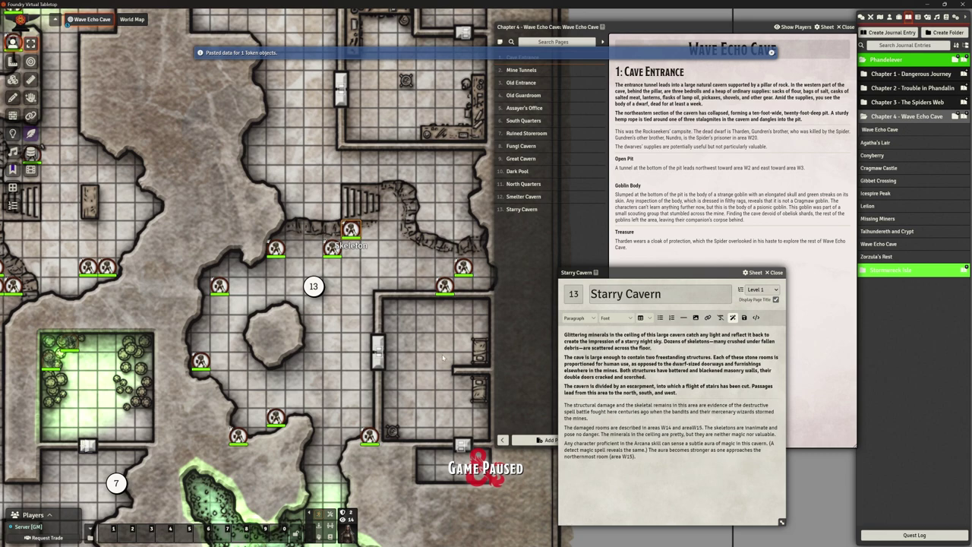
Copy the Skeleton below the escarpment and place four copies along the west wall, below the northern structure and northwest of it.
{"action": "key", "text": "Up"}
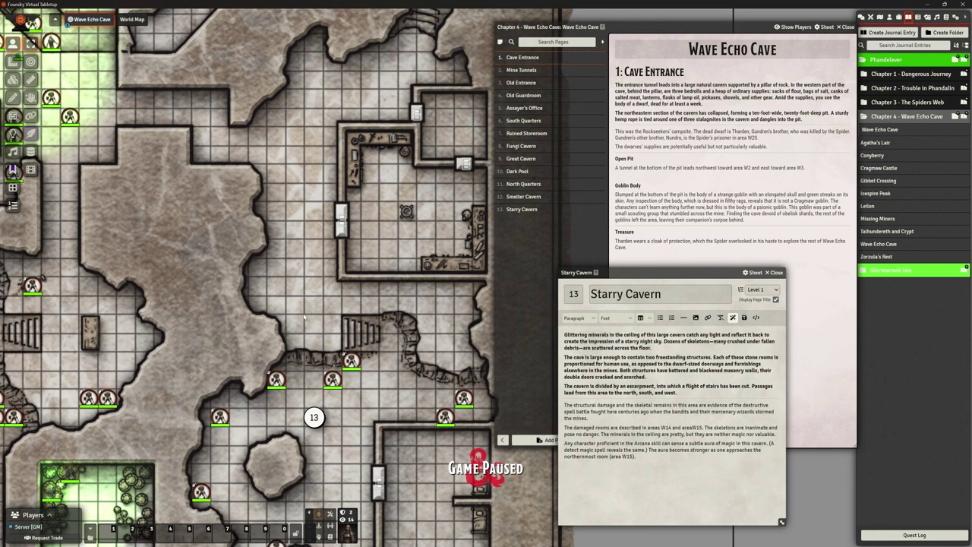
{"action": "left_click", "coordinate": [332, 380]}
{"action": "key", "text": "ctrl+c"}
{"action": "key", "text": "ctrl+v"}
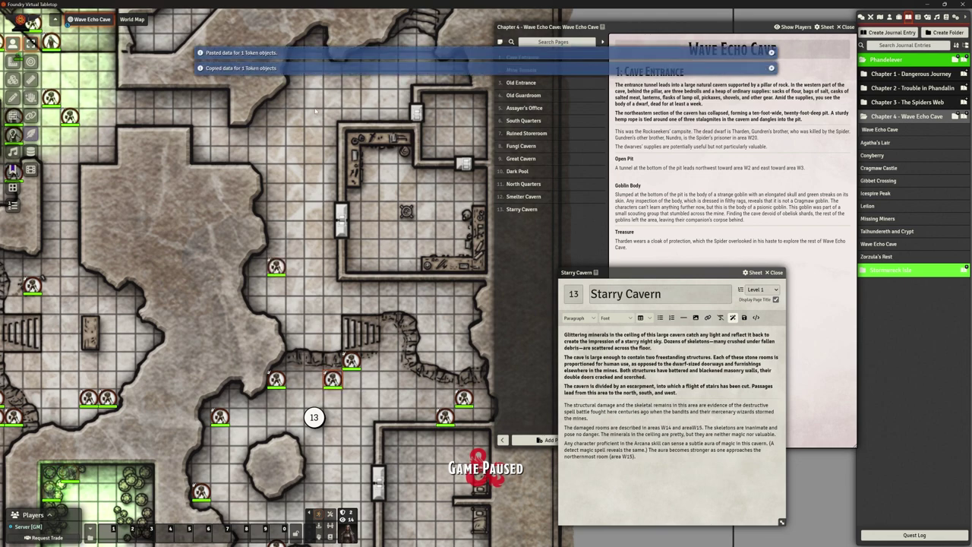
{"action": "key", "text": "ctrl+v"}
{"action": "key", "text": "ctrl+v"}
{"action": "key", "text": "ctrl+v"}
Place three more Skeleton copies in the northern part of the cavern, at the northwest wall, the upper alcove and the northeast edge.
{"action": "key", "text": "Up"}
{"action": "key", "text": "Up"}
{"action": "key", "text": "Up"}
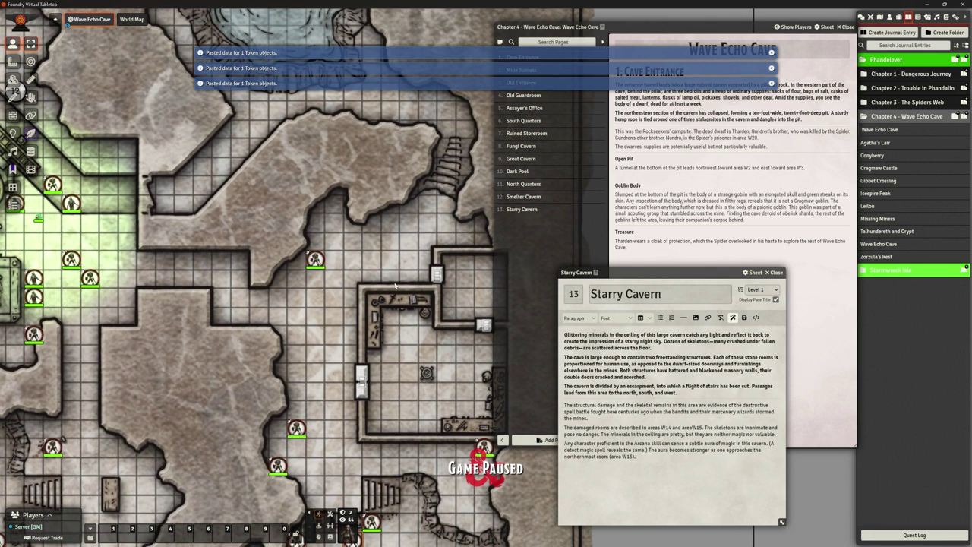
{"action": "key", "text": "ctrl+v"}
{"action": "key", "text": "ctrl+v"}
{"action": "key", "text": "ctrl+v"}
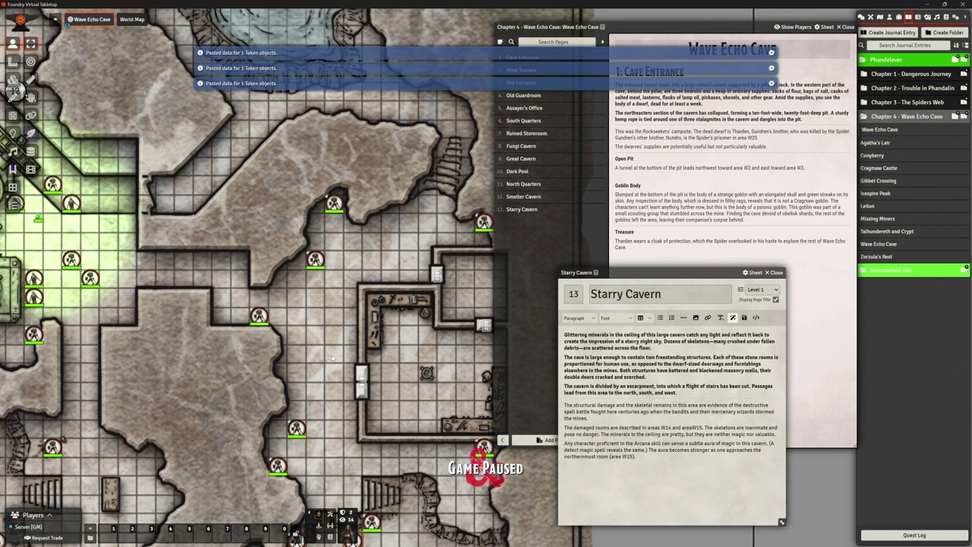
Save the Starry Cavern page and close its editor.
{"action": "key", "text": "Down"}
{"action": "key", "text": "Right"}
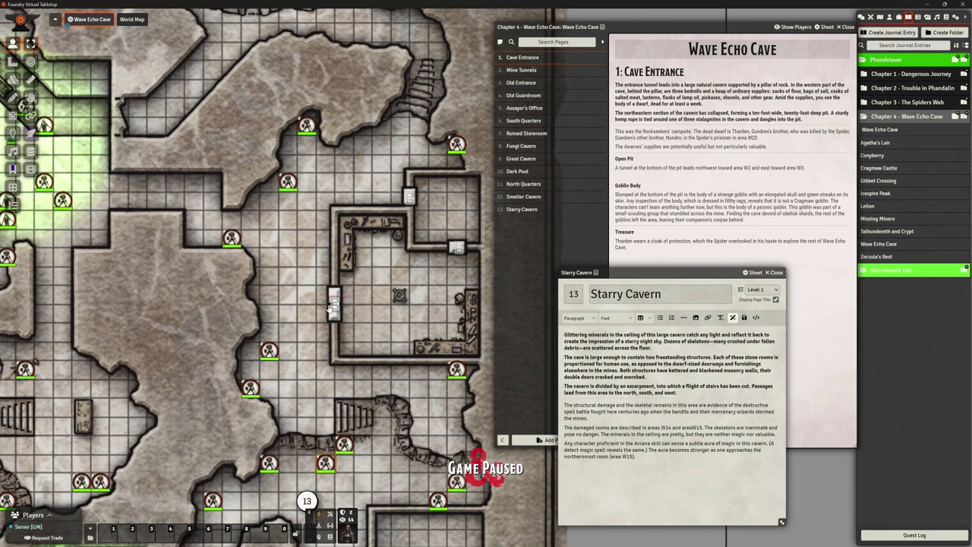
{"action": "scroll", "coordinate": [366, 253], "scroll_direction": "down", "scroll_amount": 1}
{"action": "scroll", "coordinate": [365, 253], "scroll_direction": "down", "scroll_amount": 1}
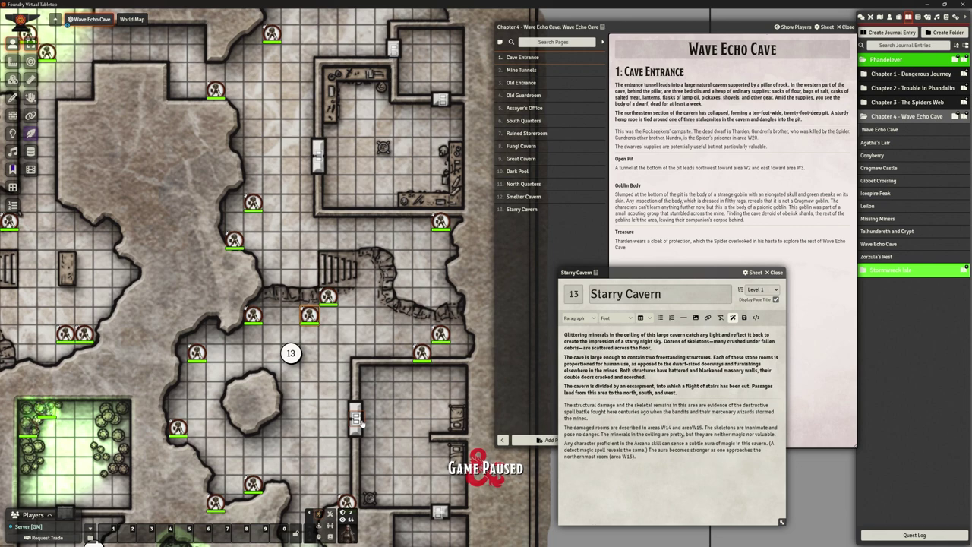
{"action": "scroll", "coordinate": [340, 277], "scroll_direction": "down", "scroll_amount": 2}
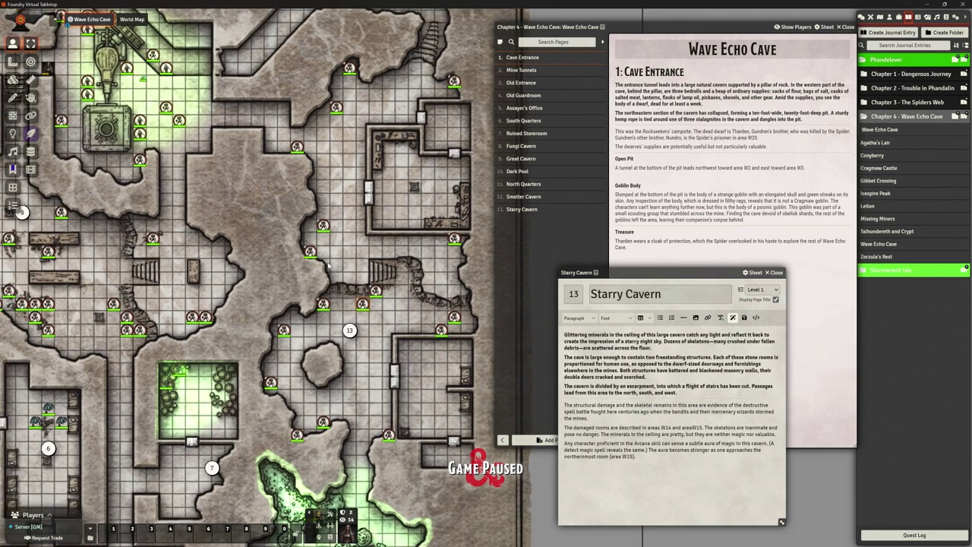
{"action": "left_click_drag", "start_coordinate": [340, 277], "coordinate": [328, 342]}
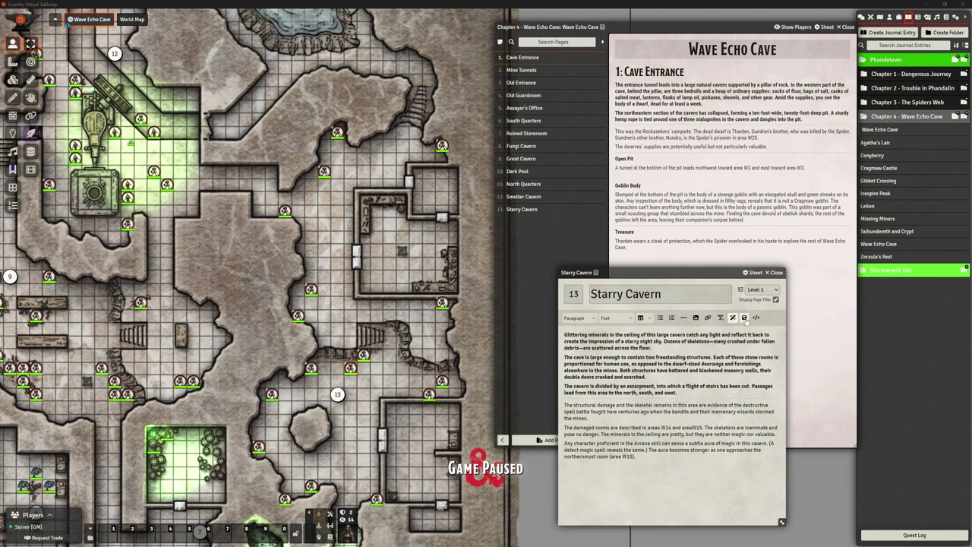
{"action": "left_click", "coordinate": [751, 319]}
{"action": "key", "text": "Escape"}
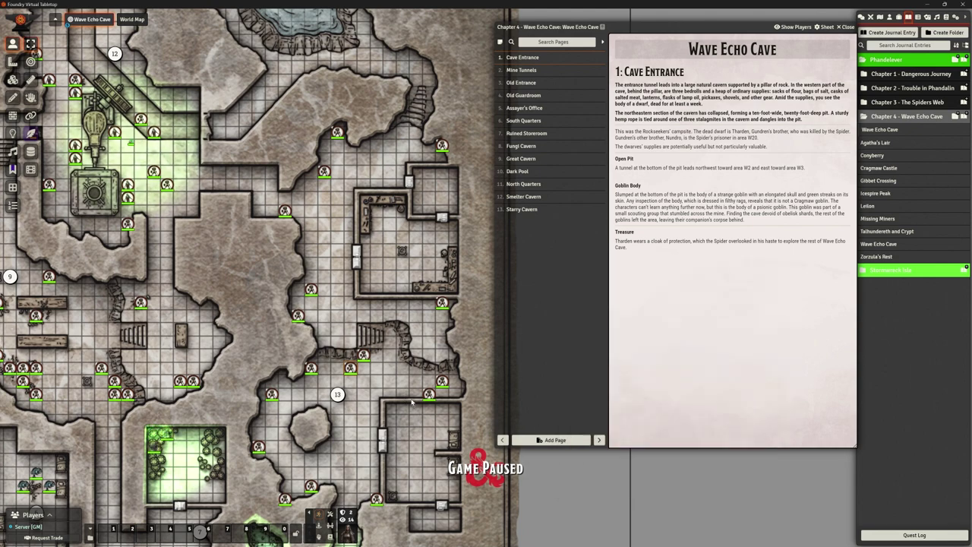
Create another Map Location page named "Wizard's Quarters" in the Wave Echo Cave journal.
{"action": "key", "text": "Down"}
{"action": "key", "text": "Right"}
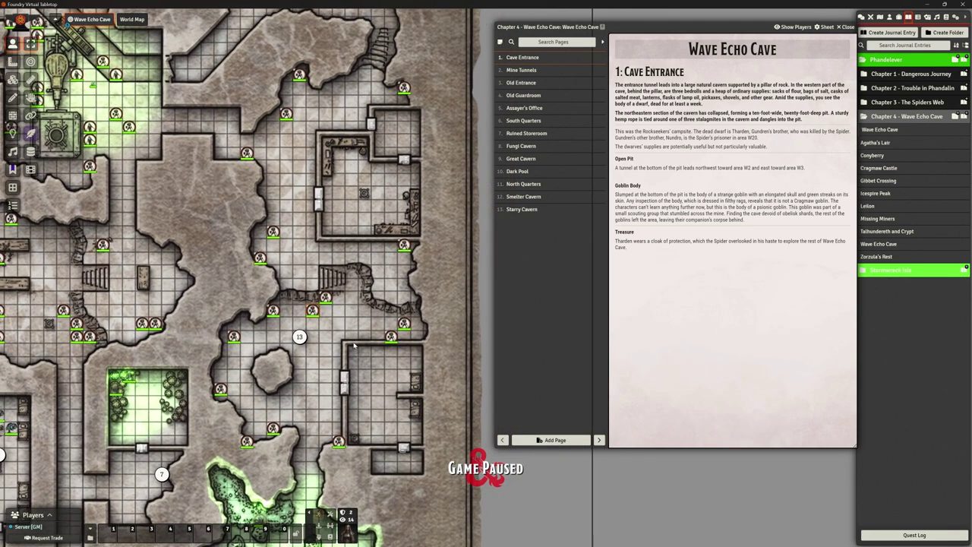
{"action": "left_click", "coordinate": [554, 441]}
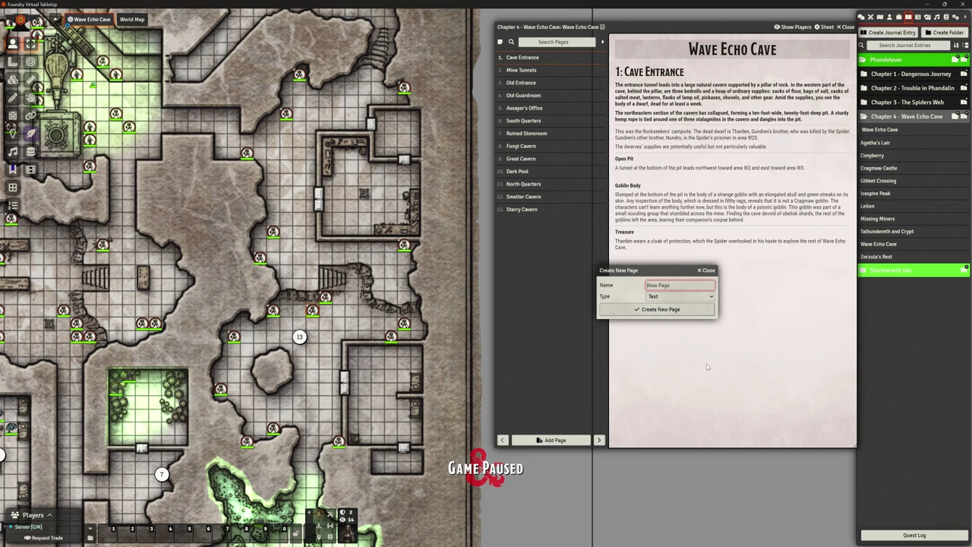
{"action": "type", "text": "Wizard"}
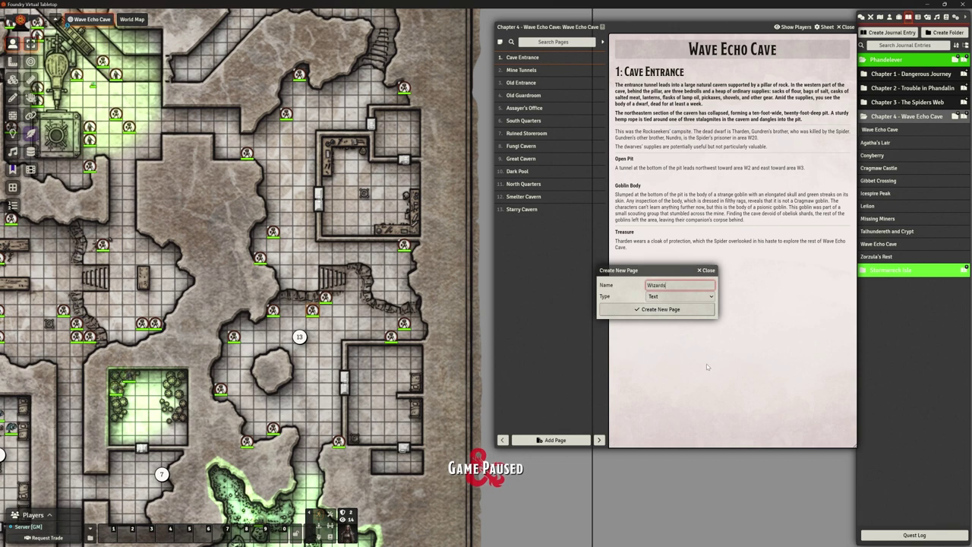
{"action": "type", "text": "'s Quarters"}
{"action": "left_click", "coordinate": [667, 297]}
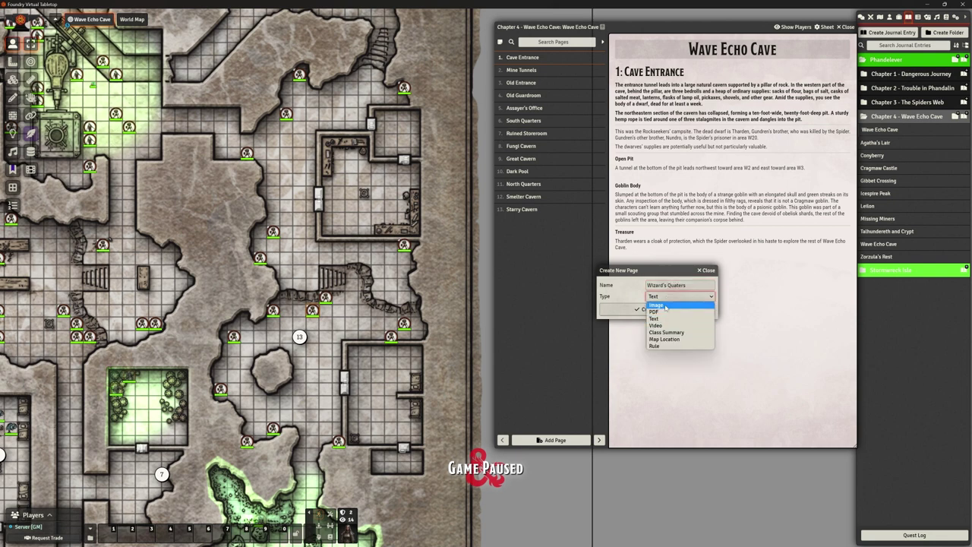
{"action": "left_click", "coordinate": [669, 340]}
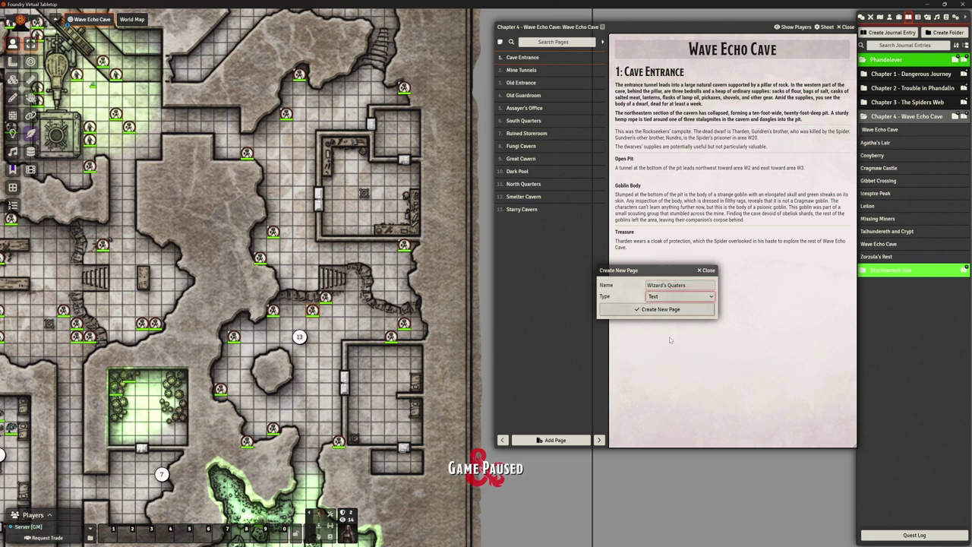
{"action": "left_click", "coordinate": [677, 287]}
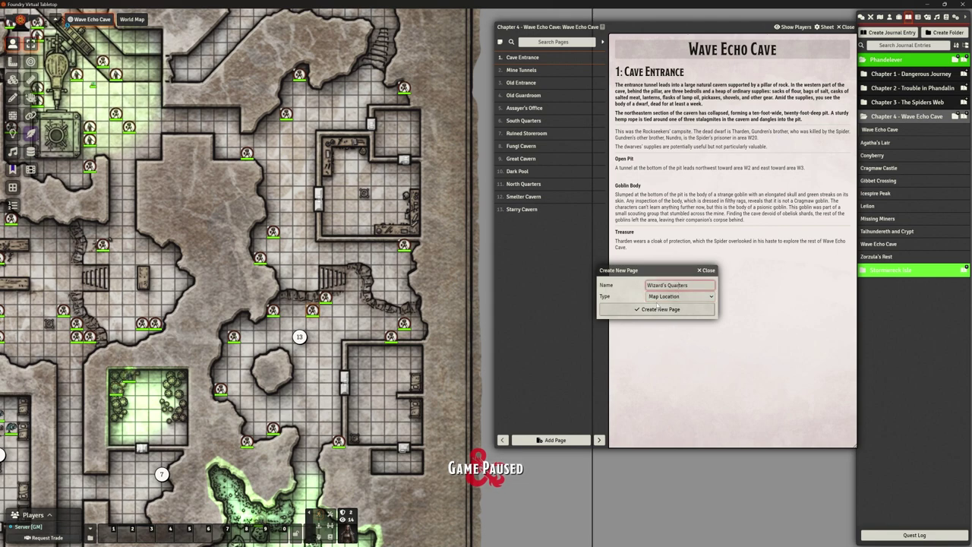
{"action": "left_click", "coordinate": [656, 309]}
Give the Wizard's Quarters page location code 14 and place its note inside the cavern's southern stone structure.
{"action": "left_click_drag", "start_coordinate": [499, 158], "coordinate": [729, 278]}
{"action": "left_click", "coordinate": [525, 240]}
{"action": "left_click_drag", "start_coordinate": [521, 223], "coordinate": [377, 376]}
{"action": "left_click", "coordinate": [465, 538]}
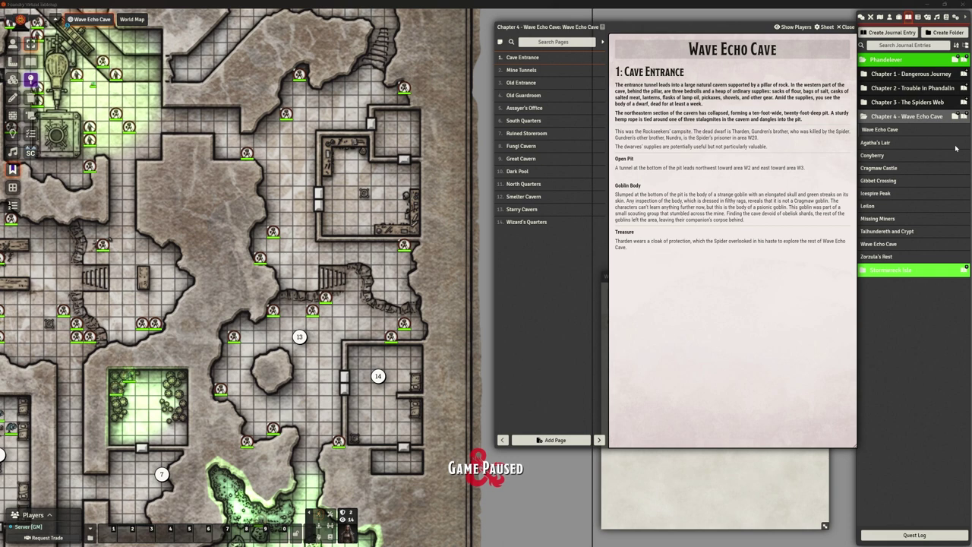
{"action": "left_click", "coordinate": [714, 474]}
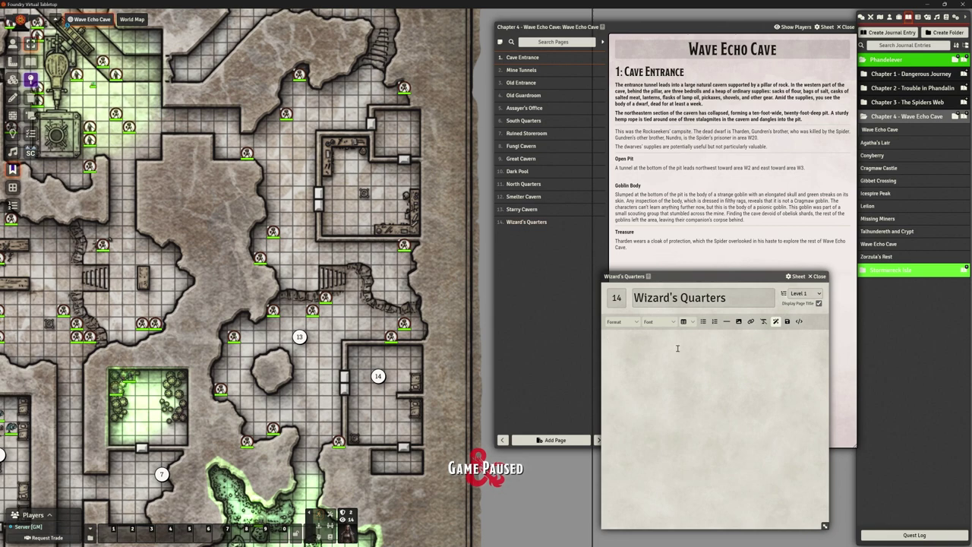
Add the cracked double door description to the Wizard's Quarters page and insert "[[/skill ability=strength skill=athletics" before "DC 15".
{"action": "key", "text": "ctrl+v"}
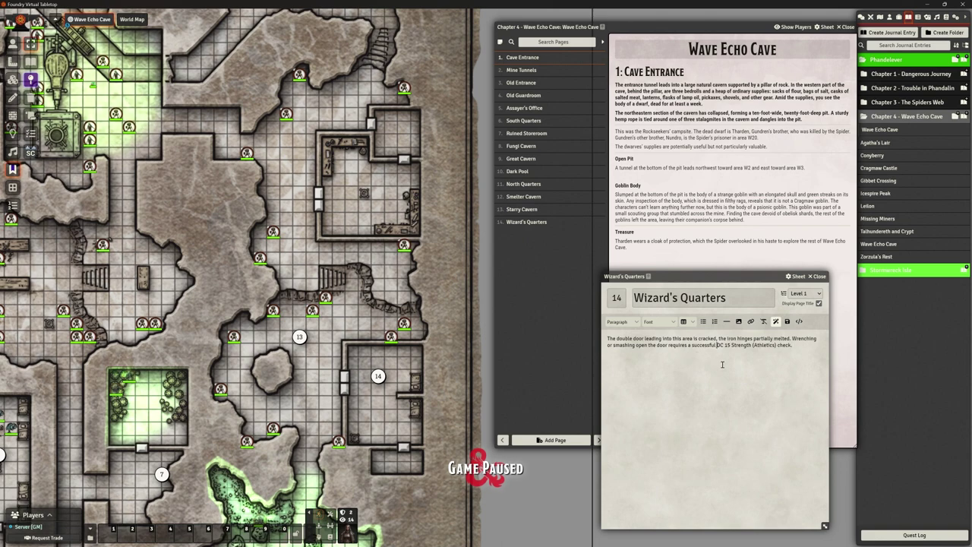
{"action": "type", "text": "[[/sk"}
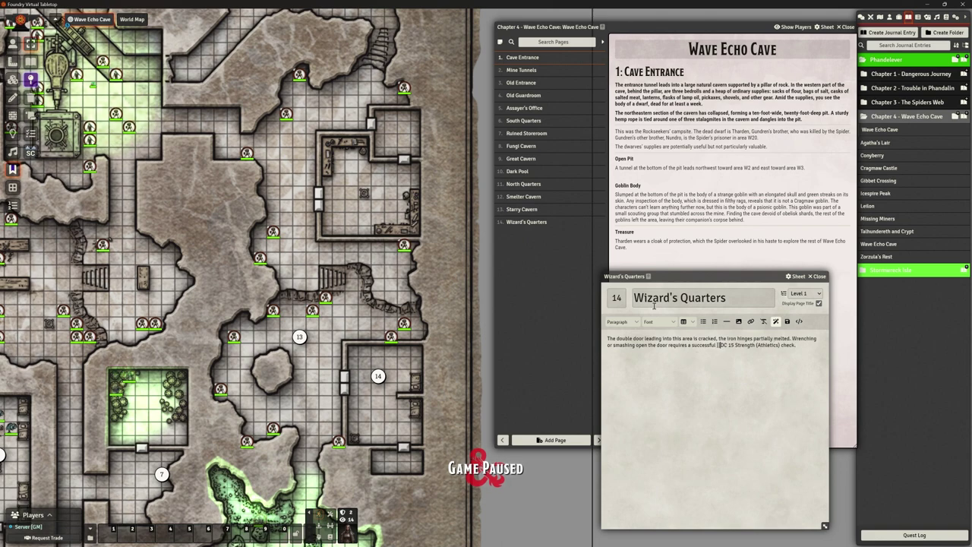
{"action": "type", "text": "ill abil"}
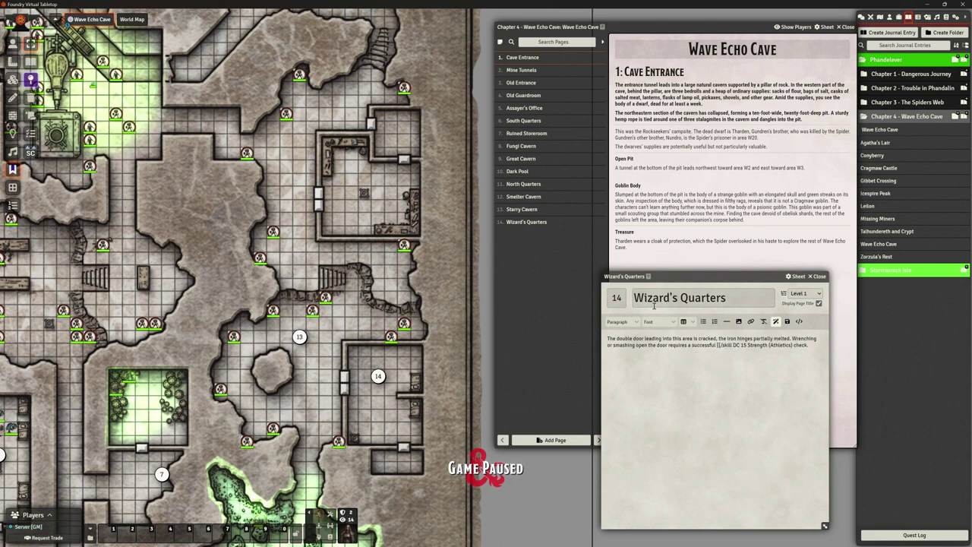
{"action": "type", "text": "ity=str"}
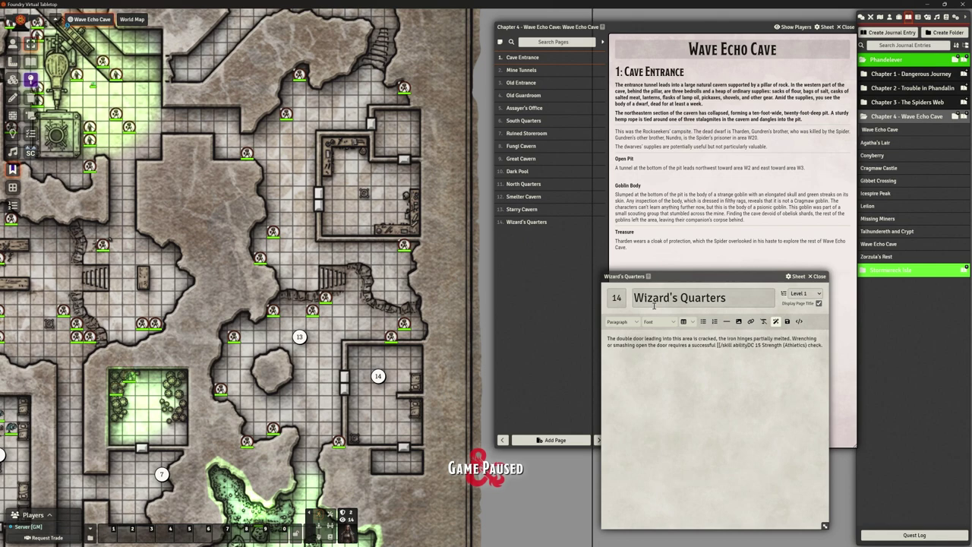
{"action": "type", "text": "ength"}
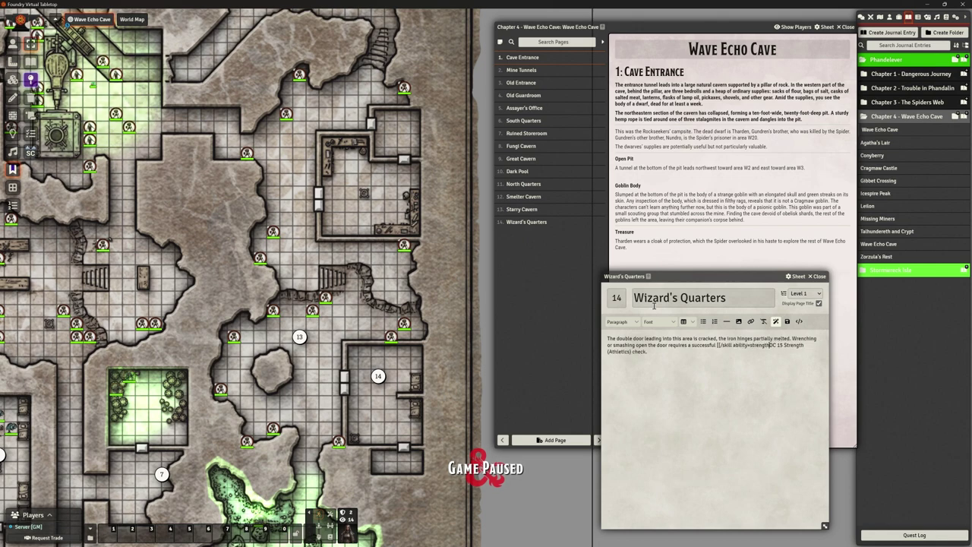
{"action": "type", "text": " skill="}
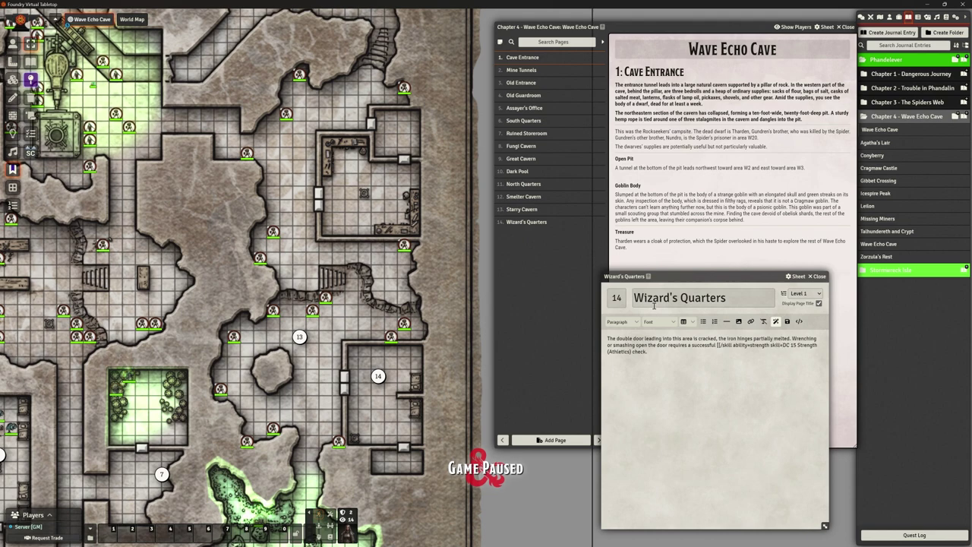
{"action": "type", "text": "athletics"}
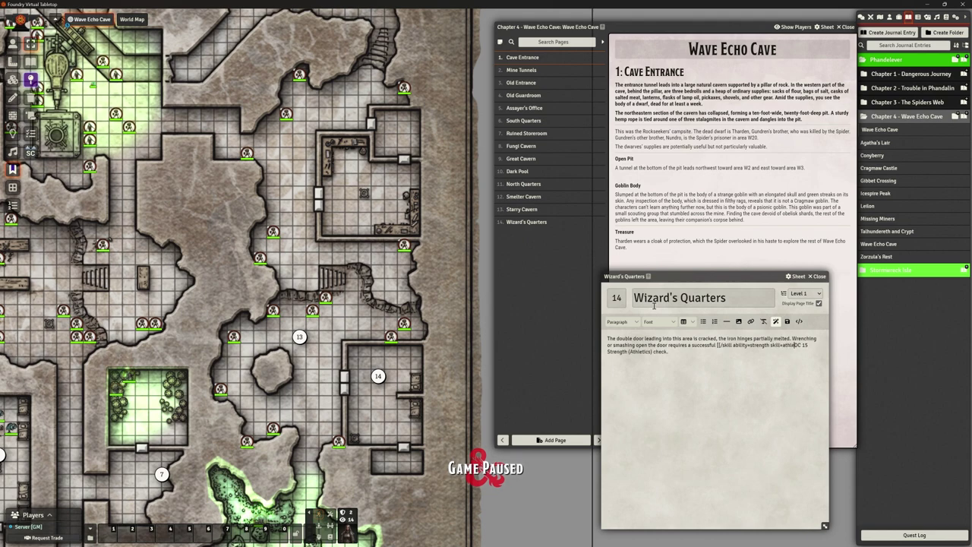
Close the inline skill check with "]]" after "DC 15" and remove the leftover "Strength (Athletics)" text.
{"action": "key", "text": "Right"}
{"action": "key", "text": "Right"}
{"action": "key", "text": "Right"}
{"action": "type", "text": "]]"}
{"action": "key", "text": "Delete"}
{"action": "key", "text": "Delete"}
{"action": "key", "text": "Delete"}
{"action": "key", "text": "Delete"}
{"action": "key", "text": "Delete"}
{"action": "key", "text": "Delete"}
{"action": "key", "text": "Delete"}
{"action": "key", "text": "Delete"}
{"action": "key", "text": "Delete"}
{"action": "key", "text": "Delete"}
{"action": "key", "text": "Delete"}
{"action": "key", "text": "Delete"}
{"action": "key", "text": "Delete"}
{"action": "key", "text": "Delete"}
{"action": "key", "text": "Delete"}
{"action": "key", "text": "Delete"}
{"action": "key", "text": "Delete"}
{"action": "key", "text": "Delete"}
{"action": "key", "text": "Delete"}
{"action": "key", "text": "Delete"}
{"action": "key", "text": "Delete"}
{"action": "key", "text": "Delete"}
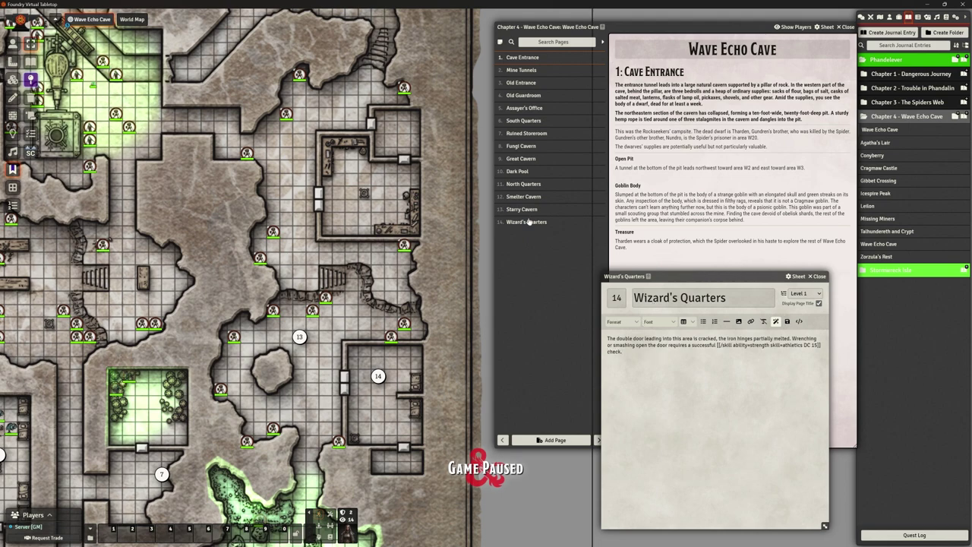
Check the rendered skill check on the journal's Wizard's Quarters page, keeping the page editor clear of the text.
{"action": "left_click", "coordinate": [693, 278]}
{"action": "left_click_drag", "start_coordinate": [693, 278], "coordinate": [279, 234]}
{"action": "left_click", "coordinate": [526, 222]}
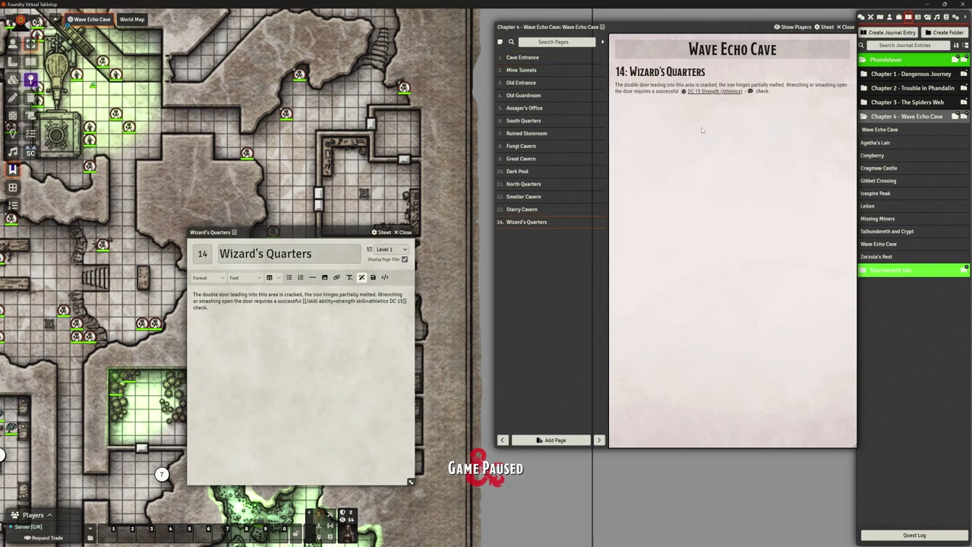
{"action": "left_click_drag", "start_coordinate": [283, 232], "coordinate": [713, 177]}
Add the room description beginning "Dust, ash, walls blackened by fire" as a new paragraph and make it bold.
{"action": "left_click", "coordinate": [700, 264]}
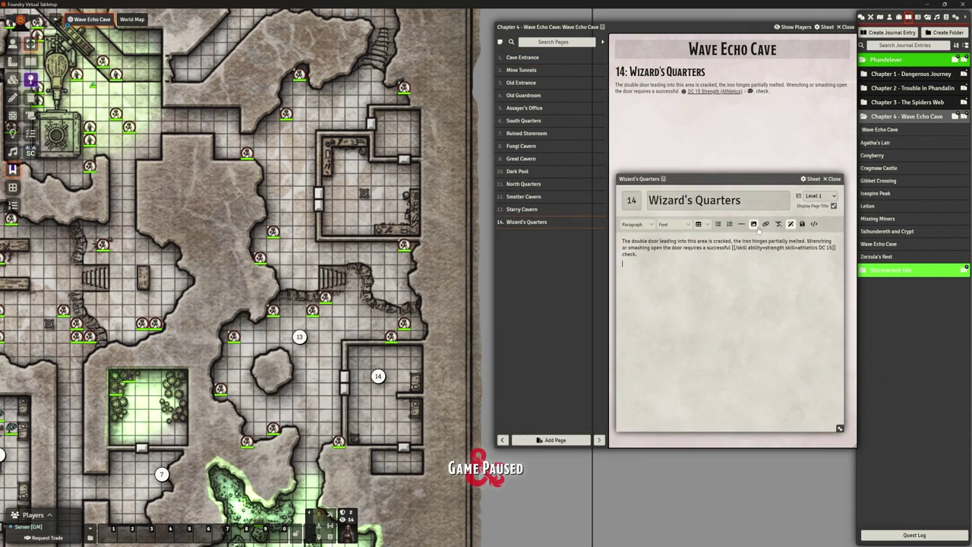
{"action": "left_click", "coordinate": [740, 225]}
{"action": "left_click", "coordinate": [653, 274]}
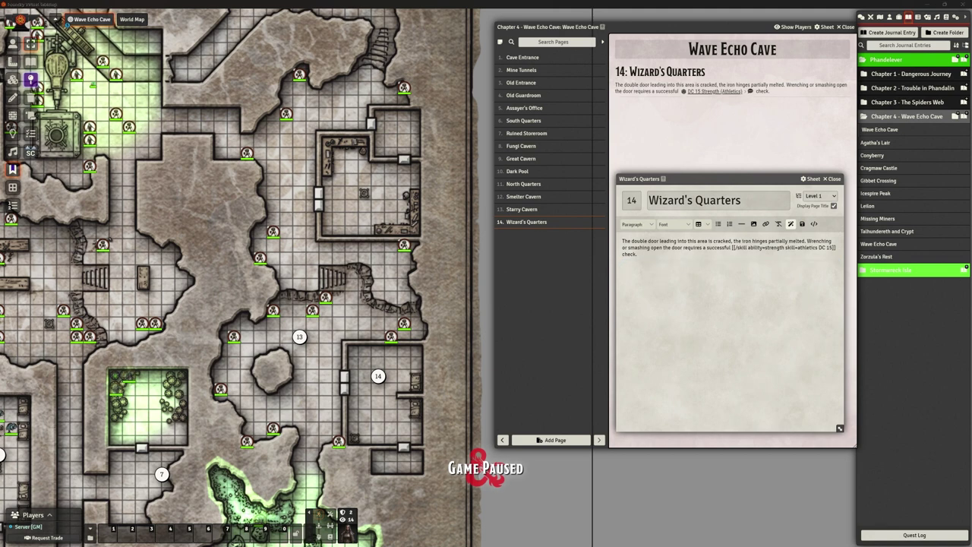
{"action": "left_click", "coordinate": [679, 287]}
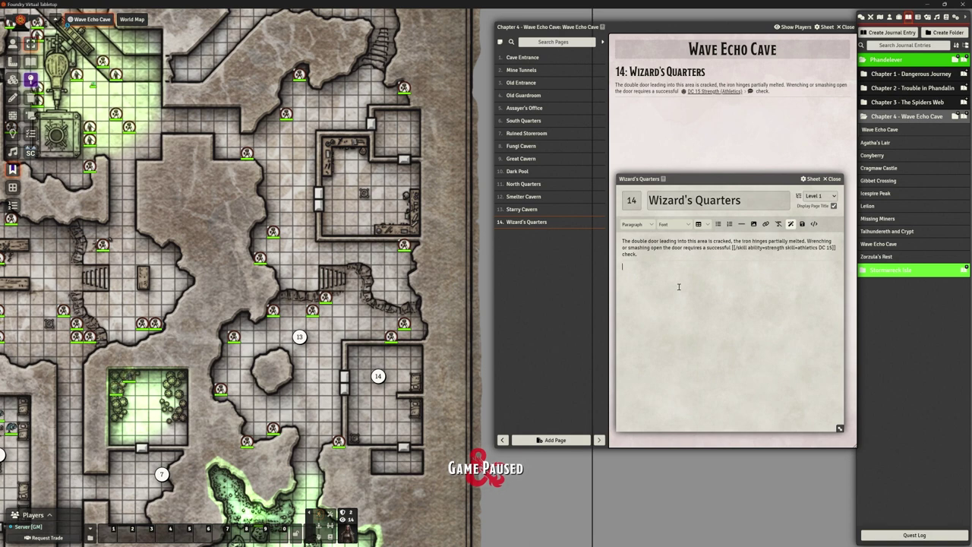
{"action": "type", "text": "Dust, ash, walls blackened by fire, and heaps of debris beneath the sagging ceiling show that this room was damaged by a destructive blast. The furnishings—tables, chairs, bookshelves, beds—are charred or splintered. A scorched iron chest stands near the foot of one of the beds. The adjacent closet on the south wall is full of rubble."}
{"action": "triple_click", "coordinate": [757, 286]}
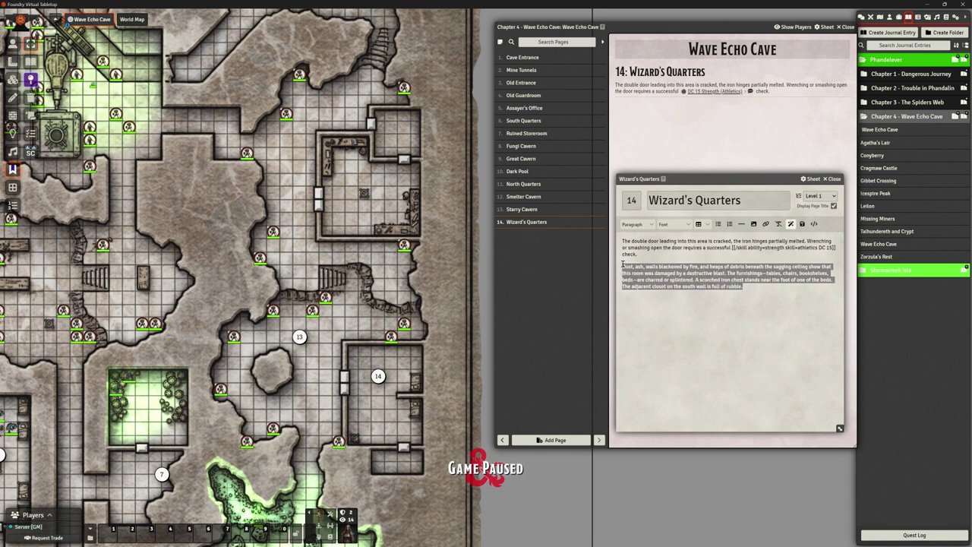
{"action": "key", "text": "ctrl+b"}
{"action": "left_click", "coordinate": [762, 292]}
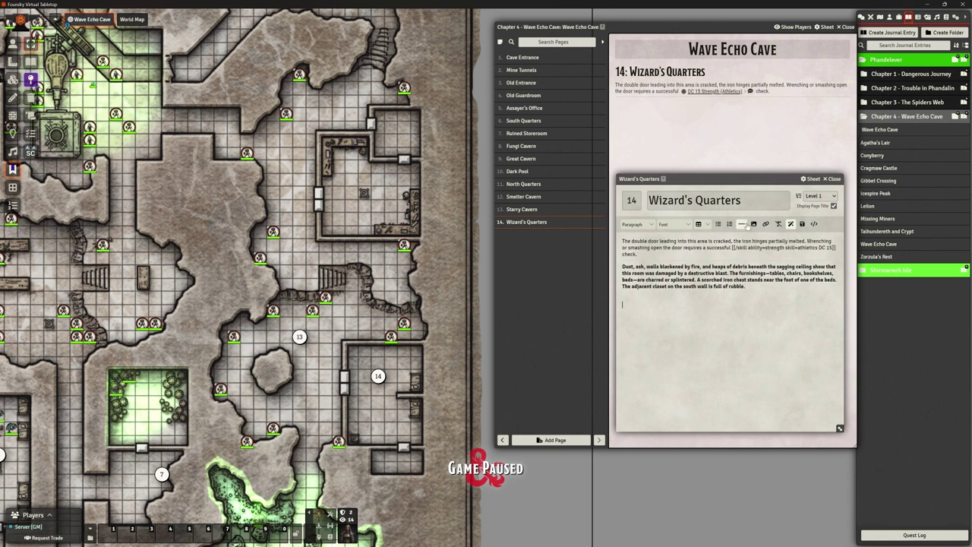
Insert a horizontal line below the bold description and add the Mormesk, guesthouse and treasure paragraphs beneath it.
{"action": "left_click", "coordinate": [742, 223]}
{"action": "key", "text": "Return"}
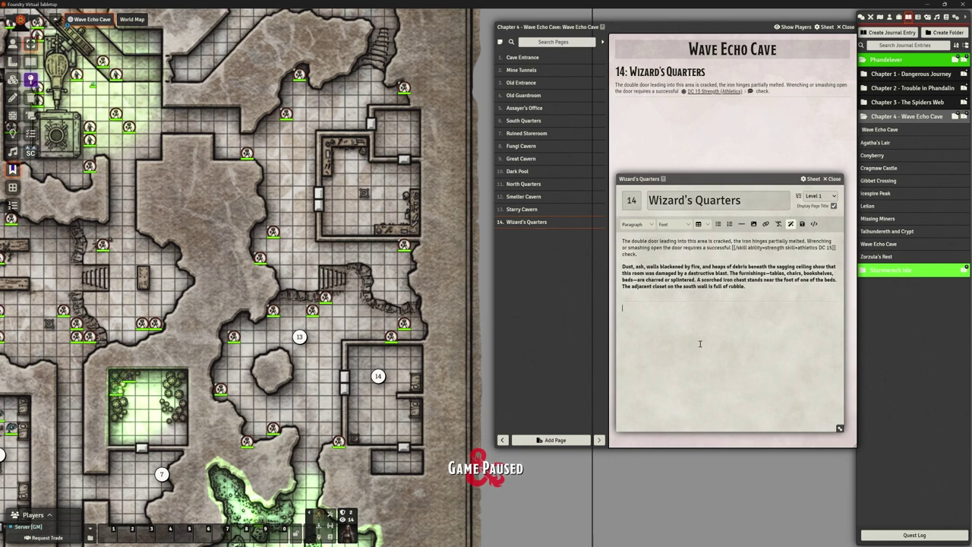
{"action": "type", "text": "This room contains the restless spirit of the last wizard to die here, Mormesk the wraith. Mormesk was a powerful mage until he met his end in the spell battle at the climax of the bandit attack. Centuries of anger have poisoned his soul, transforming him into a hate-filled apparition. Mormesk leads the Undead that haunt Wave Echo Cave. The wraith spends his time here because the treasure he had amassed in life lies in the scorched chest. No longer corporeal, he cannot touch or possess the wealth he enjoyed in life. This room served as a guesthouse for visiting wizards working in the Forge of Spells (area W15), most of whom were humans from nearby cities. The furnishings are all sized for humans. Treasure. The scorched chest is unlocked and contains 1,100 cp, 160 sp, 100 ep, five malachites each worth 10 gp, and a wooden pipe adorned with platinum filigree worth 150 gp."}
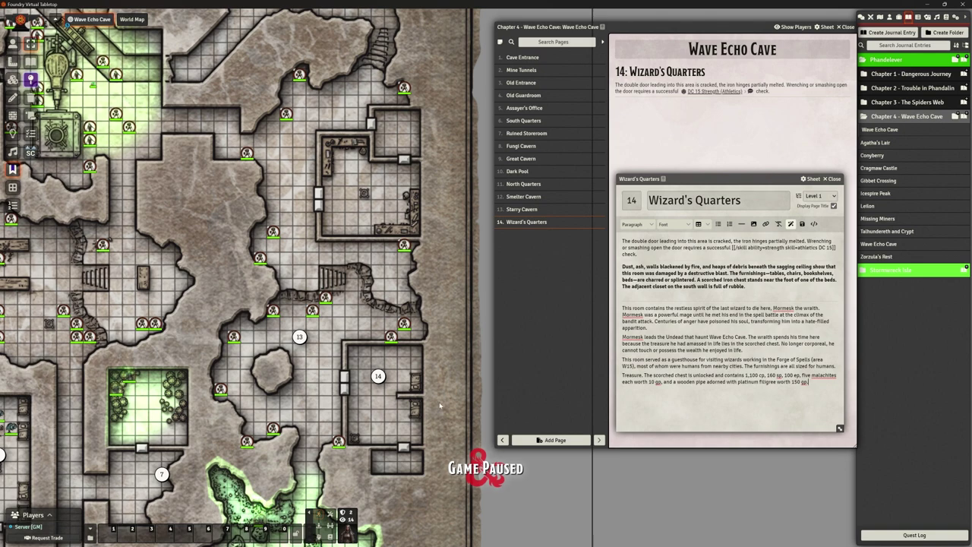
Open the Undead folder within the Monsters actors.
{"action": "scroll", "coordinate": [378, 456], "scroll_direction": "up", "scroll_amount": 6}
{"action": "key", "text": "Down"}
{"action": "key", "text": "Left"}
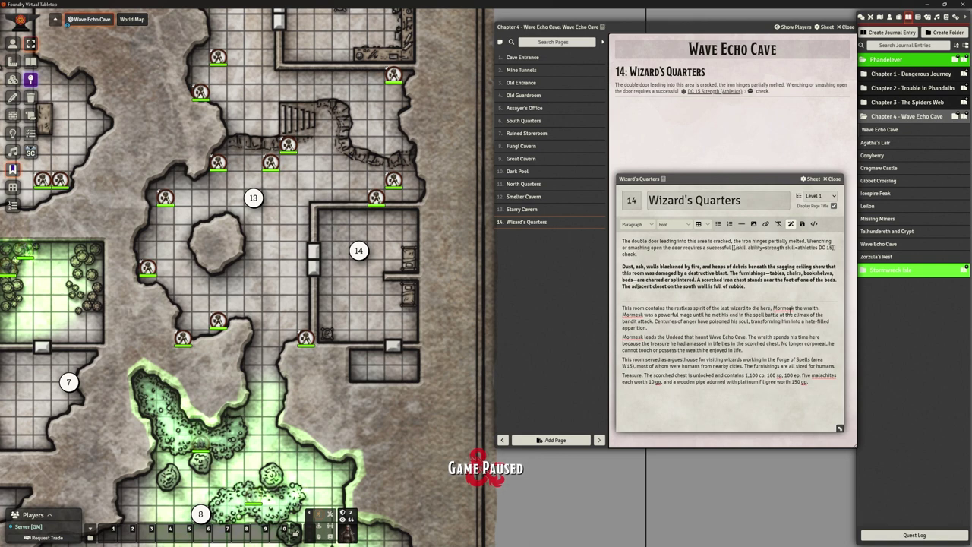
{"action": "left_click", "coordinate": [890, 17]}
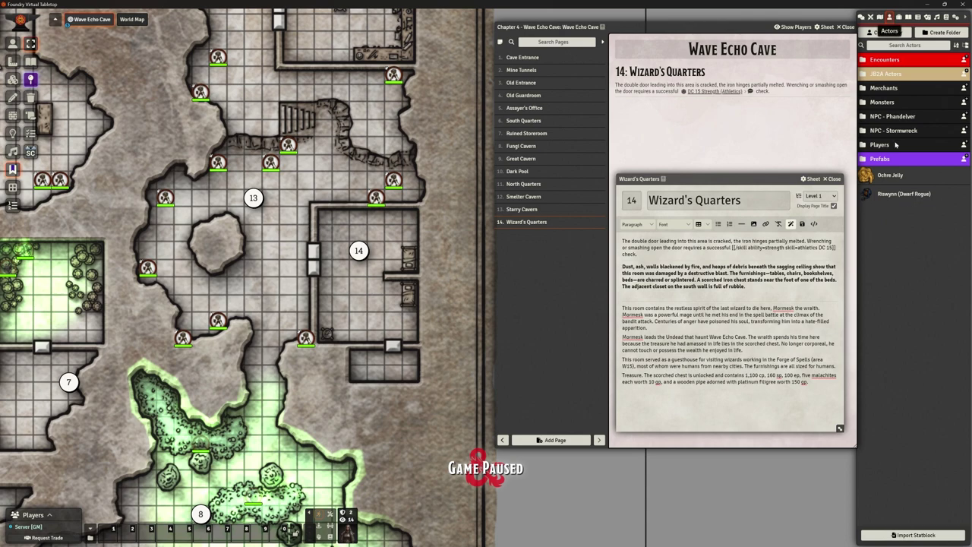
{"action": "left_click", "coordinate": [882, 101]}
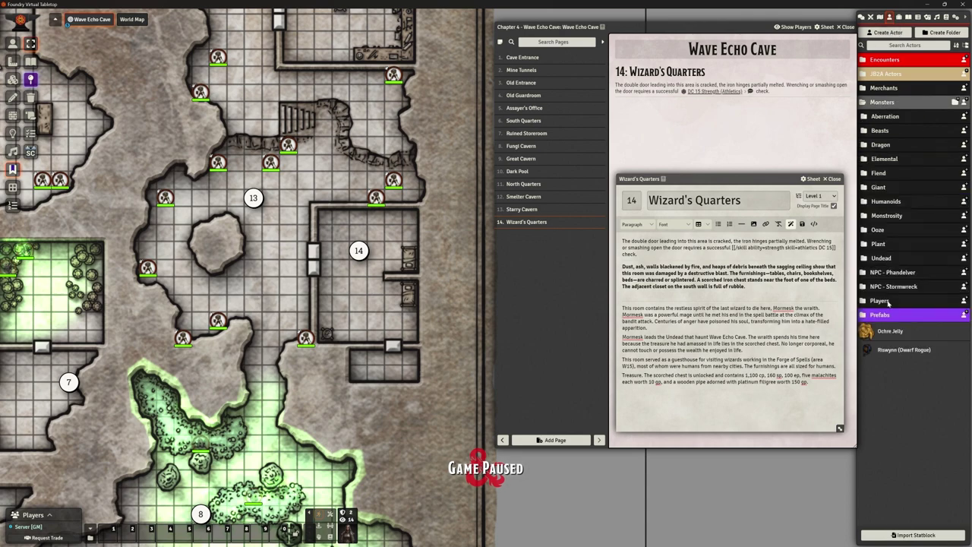
{"action": "left_click", "coordinate": [881, 259]}
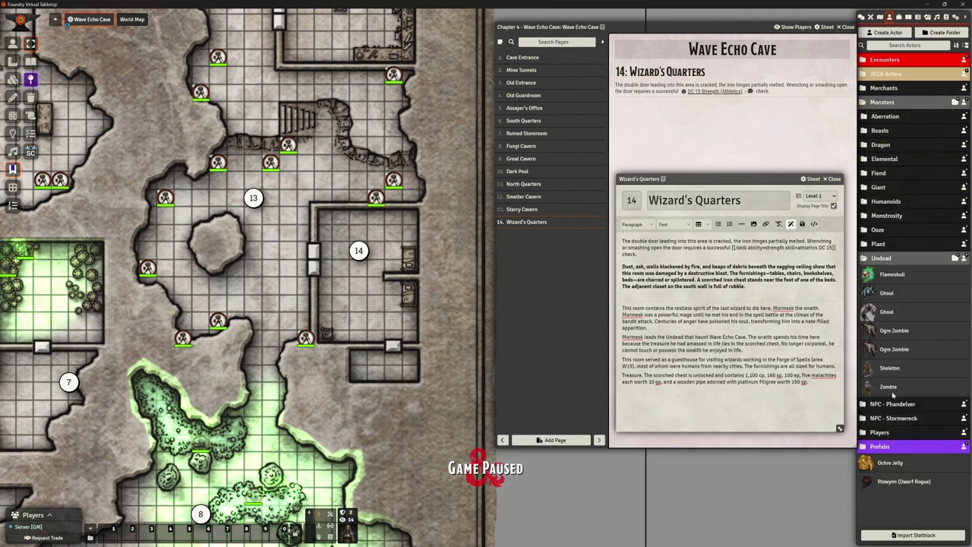
Open the Monsters (SRD) compendium in the D&D SRD Content folder and search it for "wra".
{"action": "left_click", "coordinate": [946, 16]}
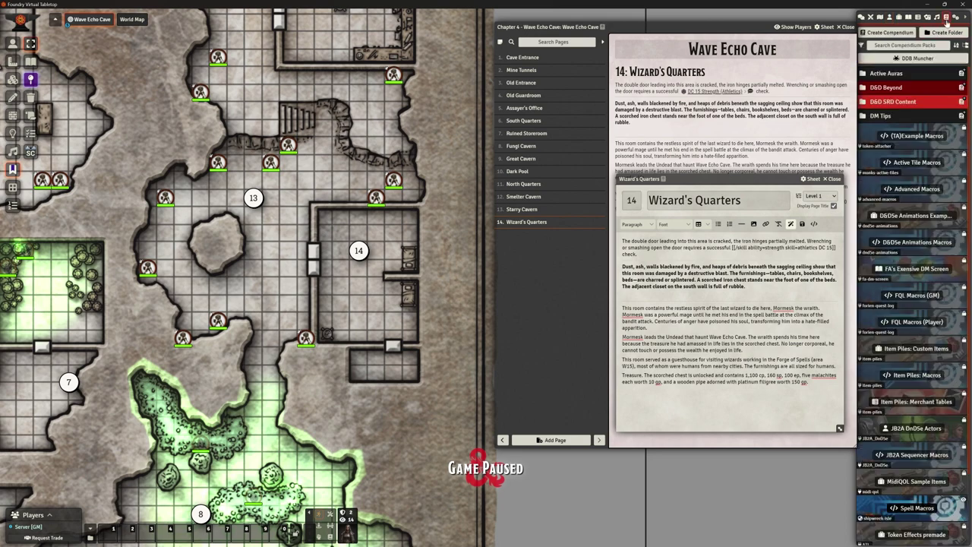
{"action": "left_click", "coordinate": [895, 101]}
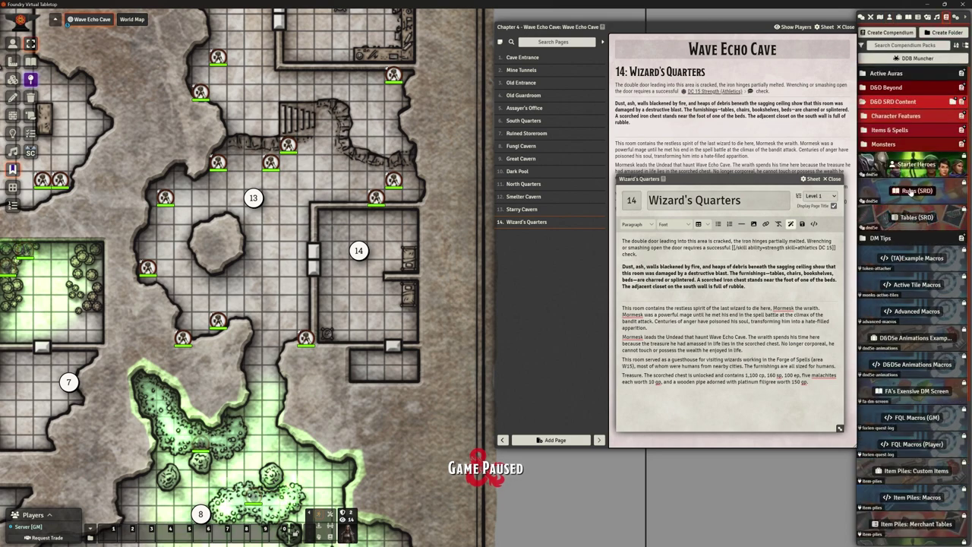
{"action": "left_click", "coordinate": [896, 132]}
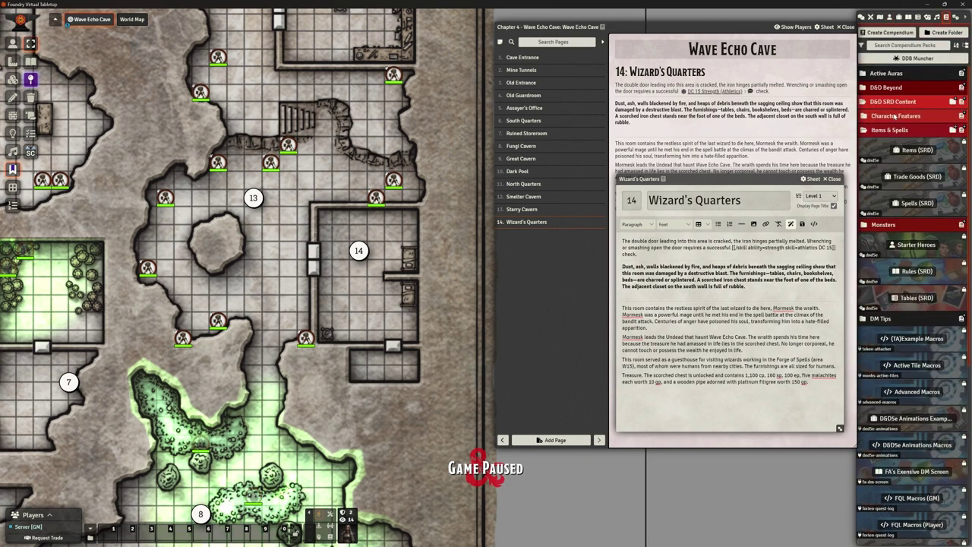
{"action": "left_click", "coordinate": [895, 132]}
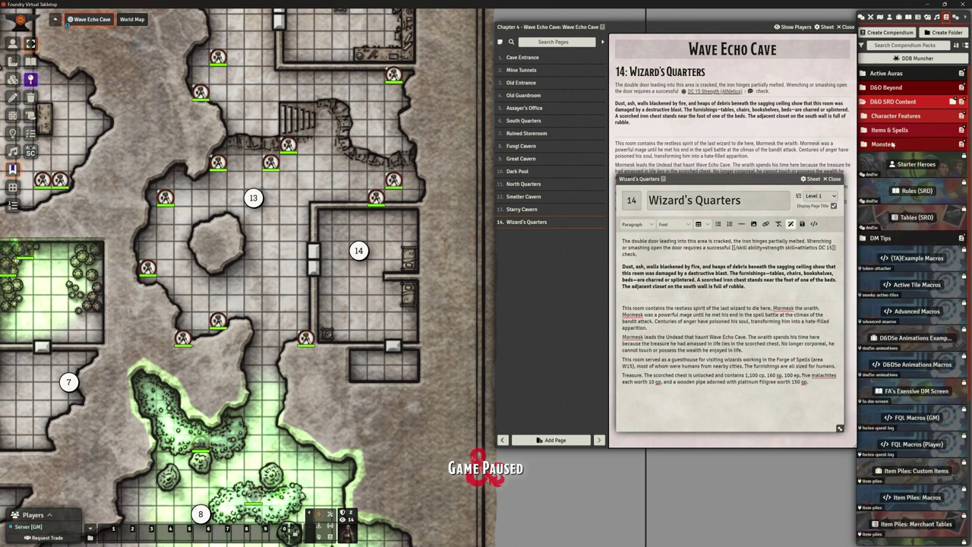
{"action": "left_click", "coordinate": [889, 144]}
{"action": "left_click", "coordinate": [911, 164]}
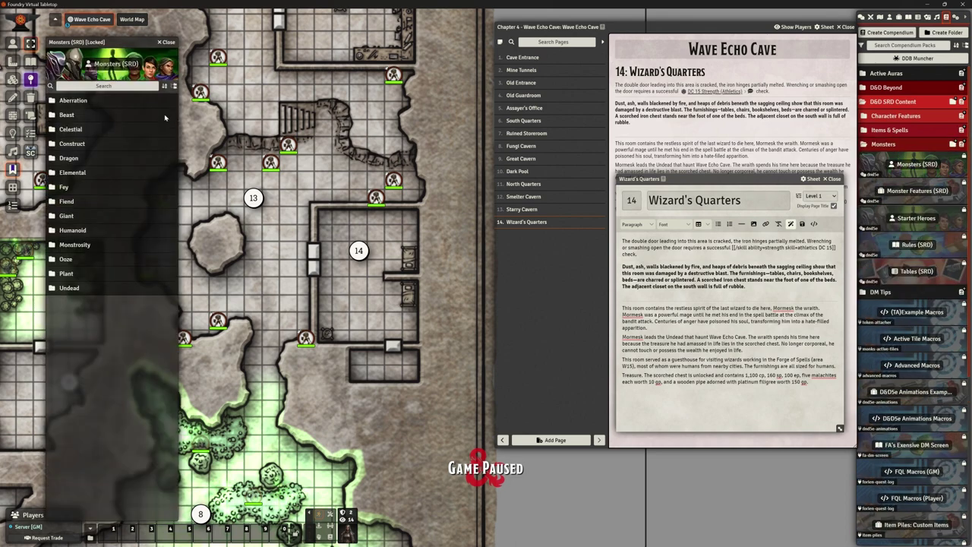
{"action": "left_click", "coordinate": [69, 84]}
{"action": "type", "text": "wra"}
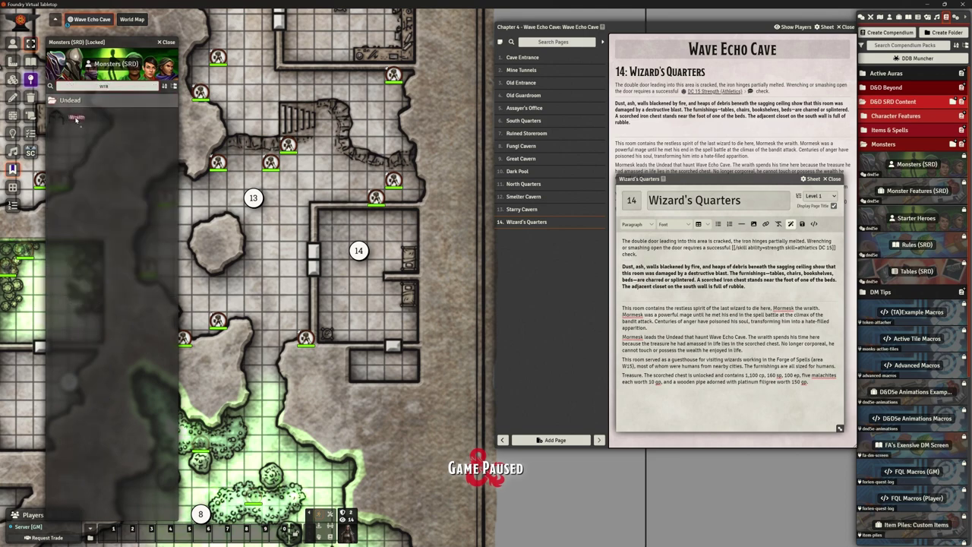
Import the Wraith into the Undead actor folder and place its token in the room below note 14.
{"action": "left_click", "coordinate": [887, 18]}
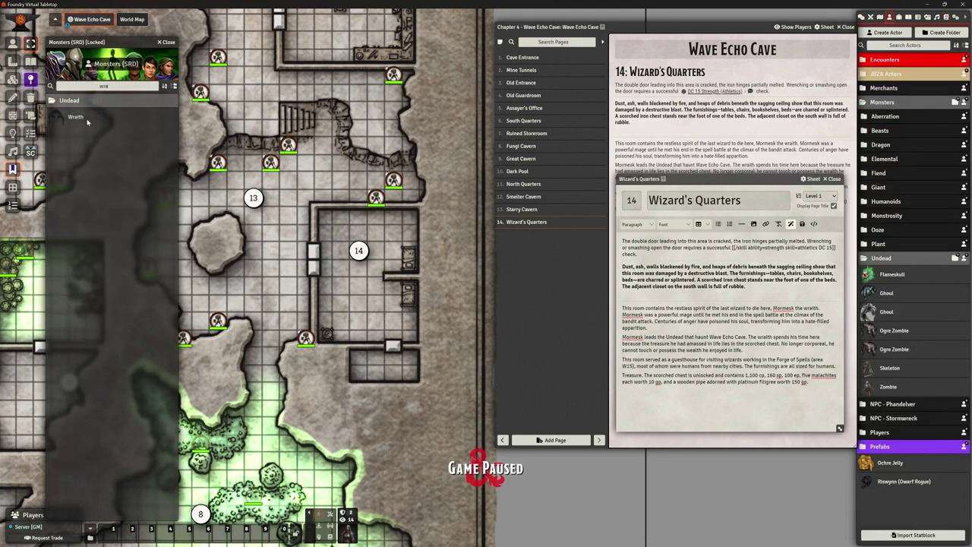
{"action": "left_click_drag", "start_coordinate": [86, 120], "coordinate": [908, 264]}
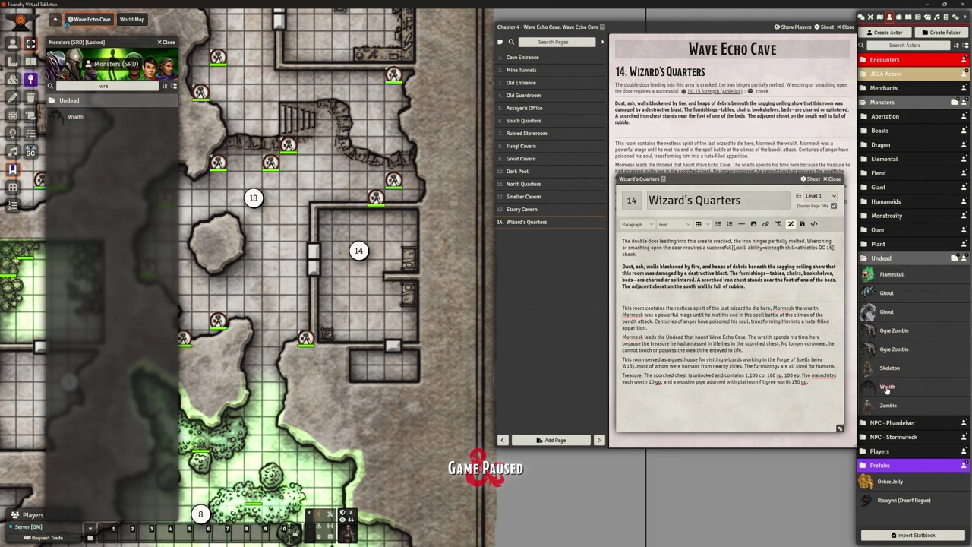
{"action": "left_click_drag", "start_coordinate": [887, 389], "coordinate": [361, 294]}
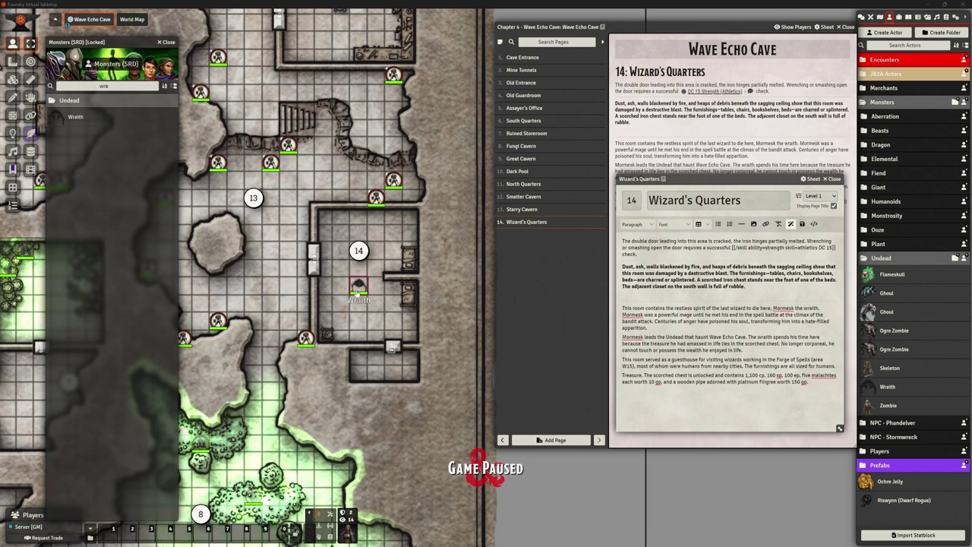
Open the image editor for the placed Wraith token and enable modification of its avatar.
{"action": "double_click", "coordinate": [358, 287]}
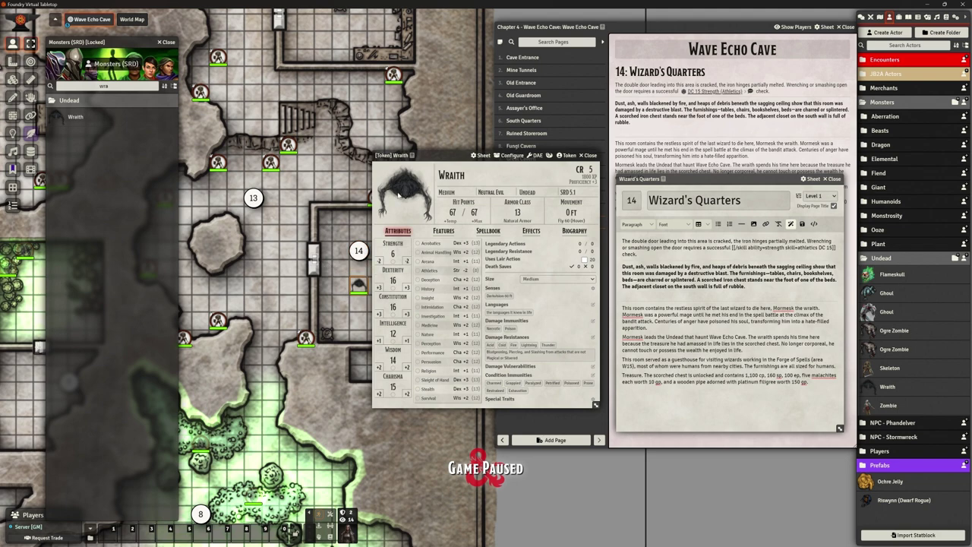
{"action": "left_click", "coordinate": [398, 196]}
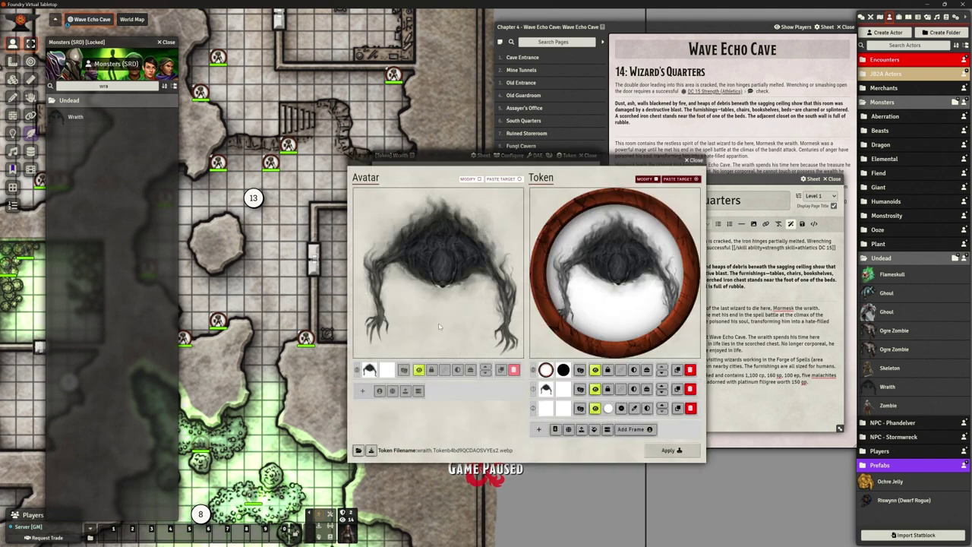
{"action": "left_click", "coordinate": [478, 180]}
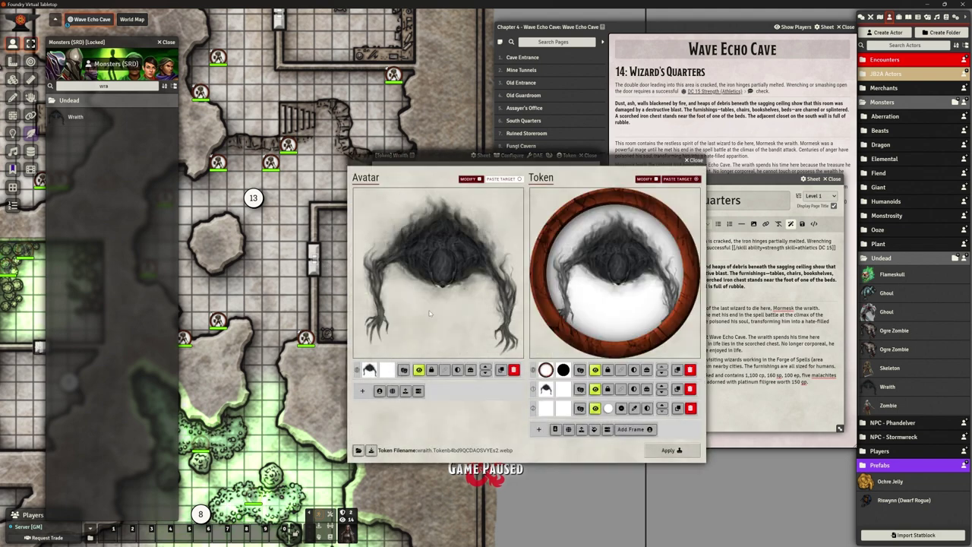
Add the blue-robed Mormesk image from the NPCs folder as a new avatar layer.
{"action": "left_click", "coordinate": [405, 391]}
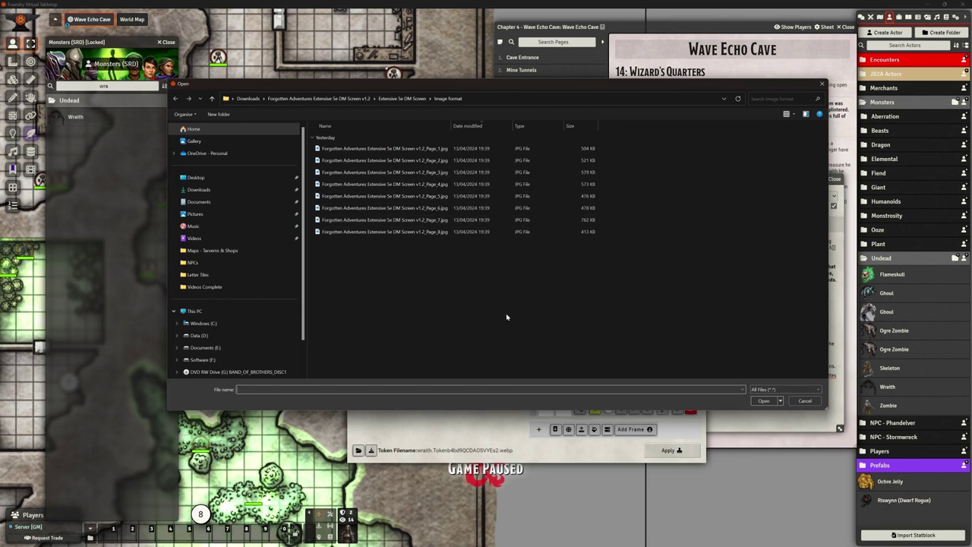
{"action": "left_click", "coordinate": [194, 262]}
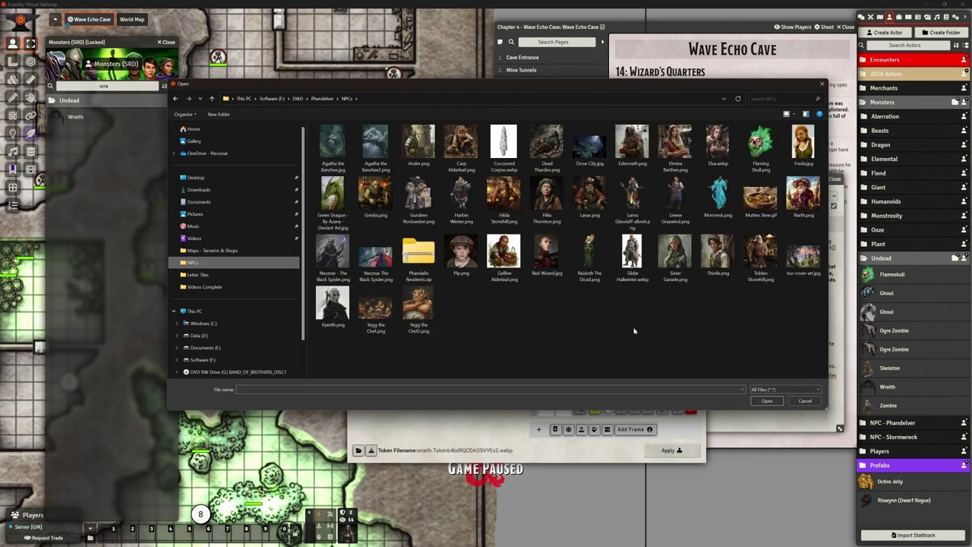
{"action": "left_click", "coordinate": [718, 196]}
{"action": "left_click", "coordinate": [764, 401]}
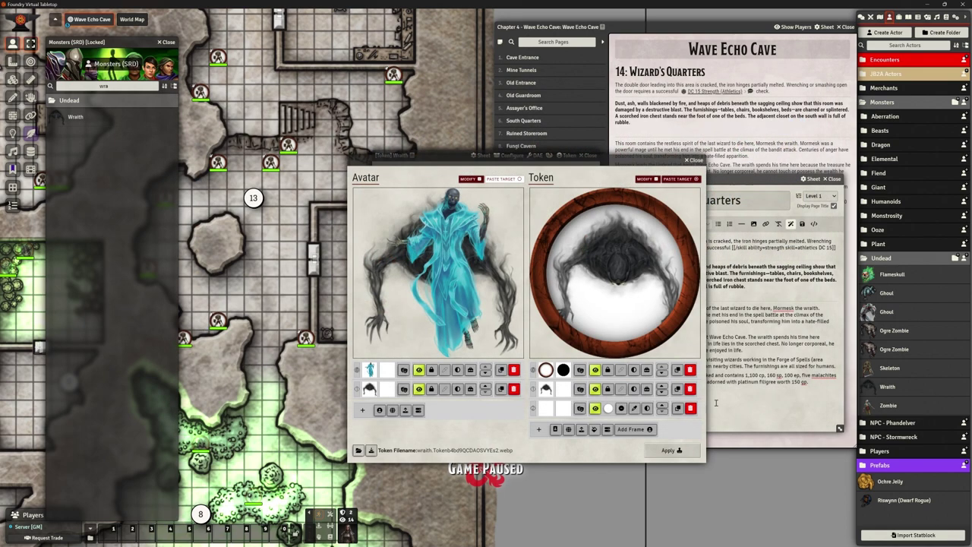
Delete the original wraith layer from the avatar and the frame and wraith layers from the token.
{"action": "left_click", "coordinate": [513, 389]}
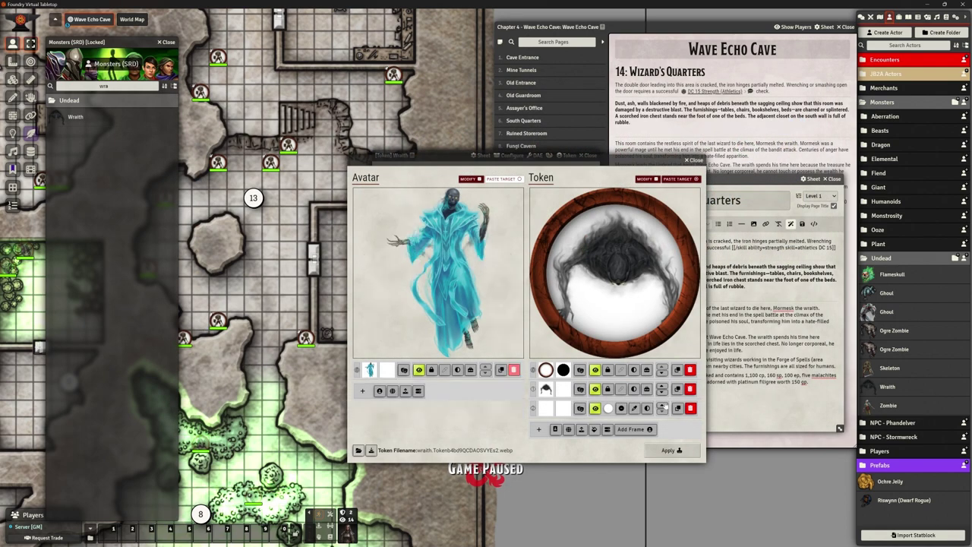
{"action": "left_click", "coordinate": [689, 369]}
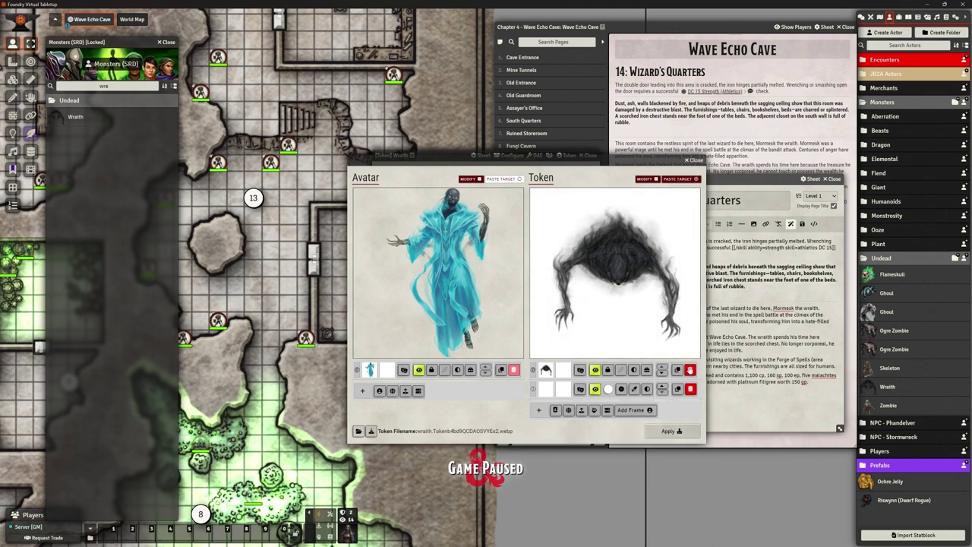
{"action": "left_click", "coordinate": [689, 370]}
Rebuild the token from the Mormesk avatar image, add a frame, reposition the figure inside it and apply the new images.
{"action": "left_click", "coordinate": [555, 390]}
{"action": "left_click", "coordinate": [634, 390]}
{"action": "left_click", "coordinate": [421, 98]}
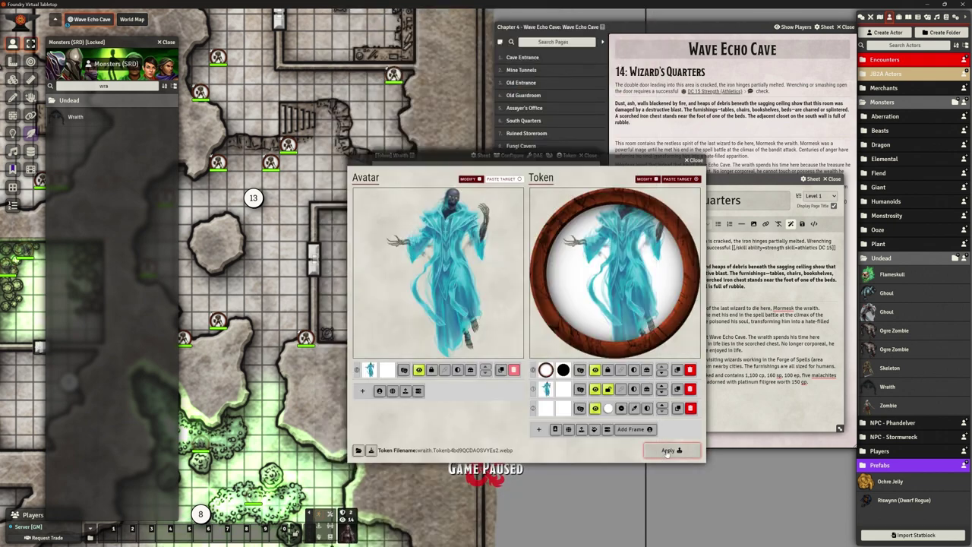
{"action": "left_click_drag", "start_coordinate": [636, 249], "coordinate": [611, 279]}
{"action": "left_click", "coordinate": [669, 450]}
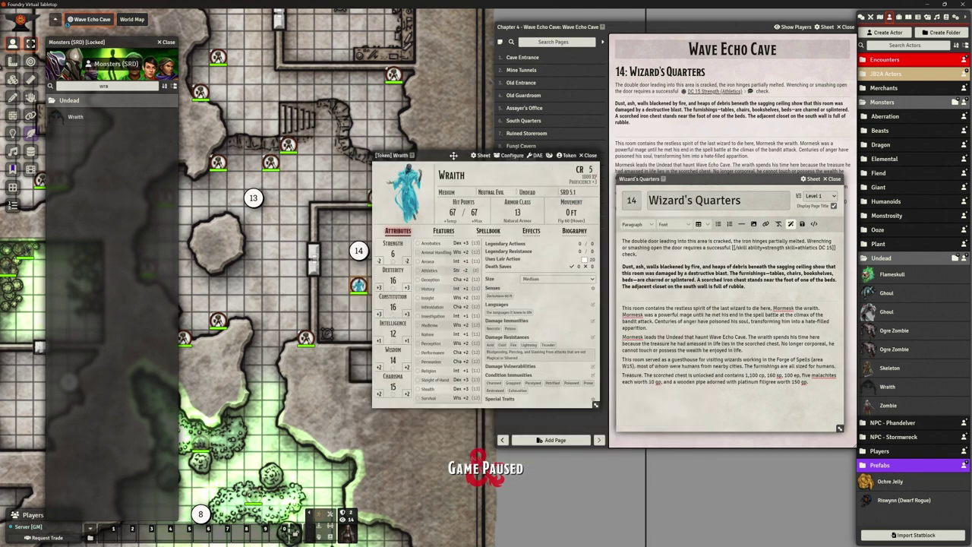
Close the Wraith sheet and set the placed token's name to Mormesk in its token configuration.
{"action": "left_click_drag", "start_coordinate": [453, 166], "coordinate": [581, 206]}
{"action": "left_click", "coordinate": [715, 206]}
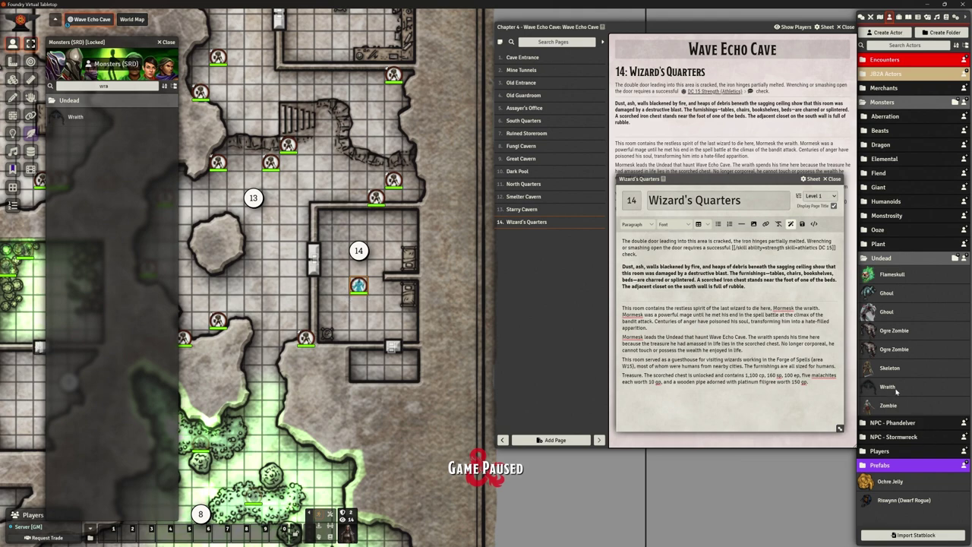
{"action": "scroll", "coordinate": [288, 225], "scroll_direction": "up", "scroll_amount": 3}
{"action": "double_click", "coordinate": [317, 287]}
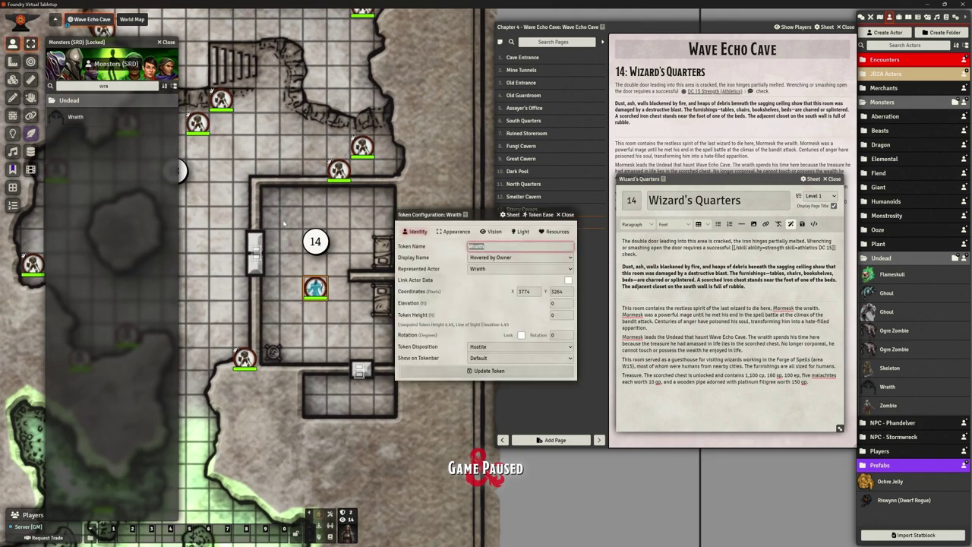
{"action": "type", "text": "Mormesk"}
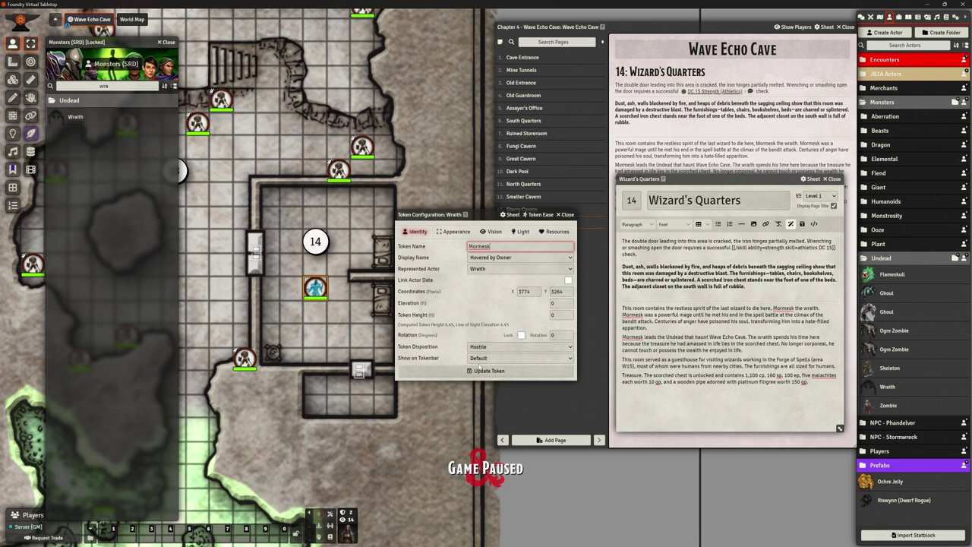
{"action": "left_click", "coordinate": [480, 371]}
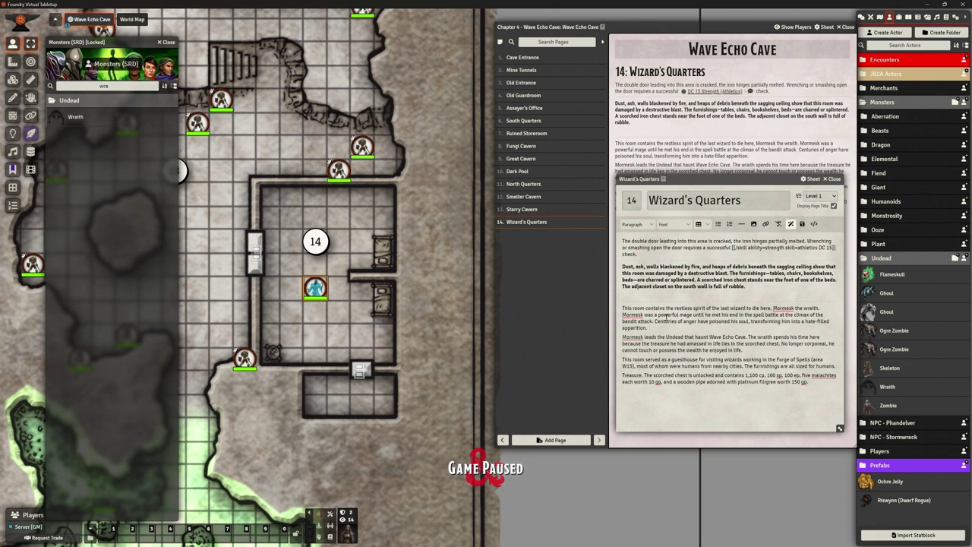
Link the word "wraith" in the Wizard's Quarters text to the Wraith actor and insert a blank line after that paragraph.
{"action": "double_click", "coordinate": [808, 307]}
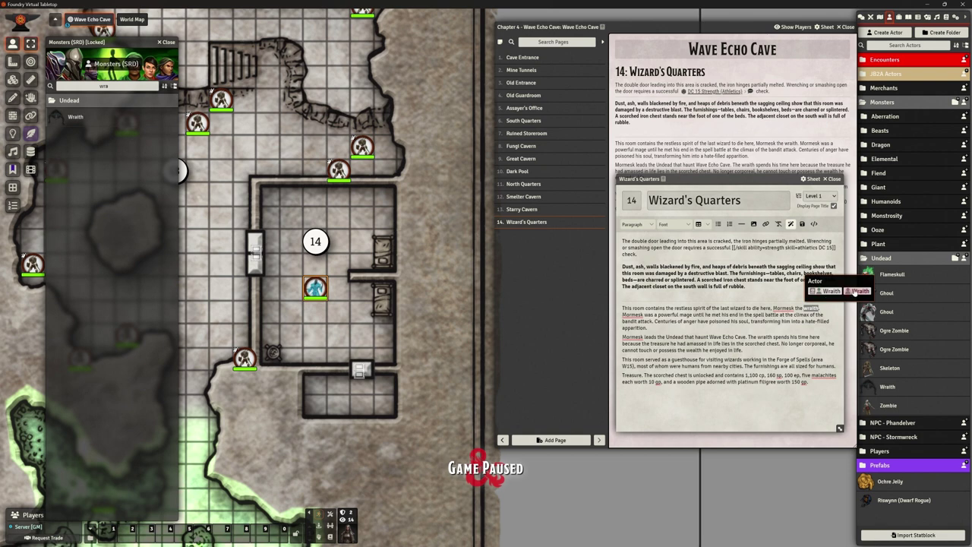
{"action": "left_click", "coordinate": [859, 291]}
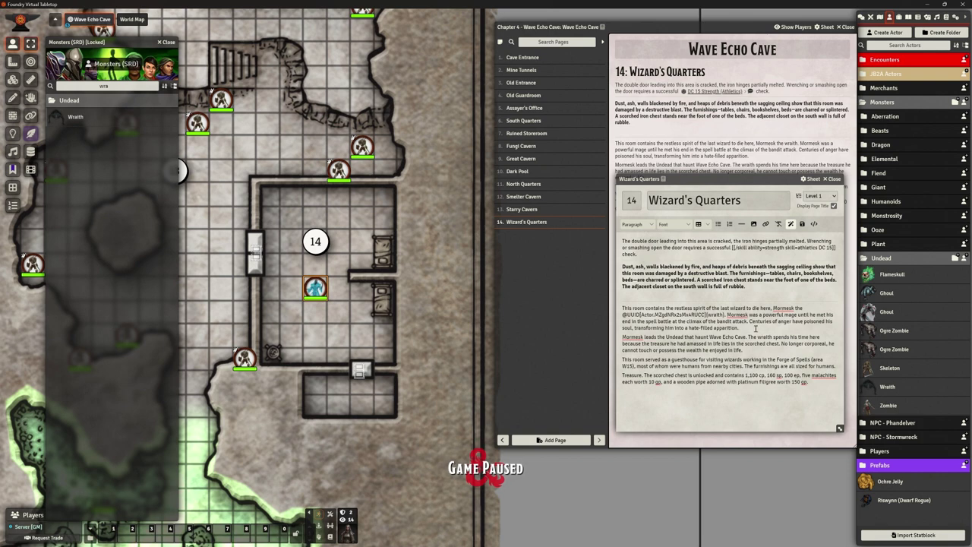
{"action": "left_click", "coordinate": [756, 328]}
{"action": "key", "text": "Return"}
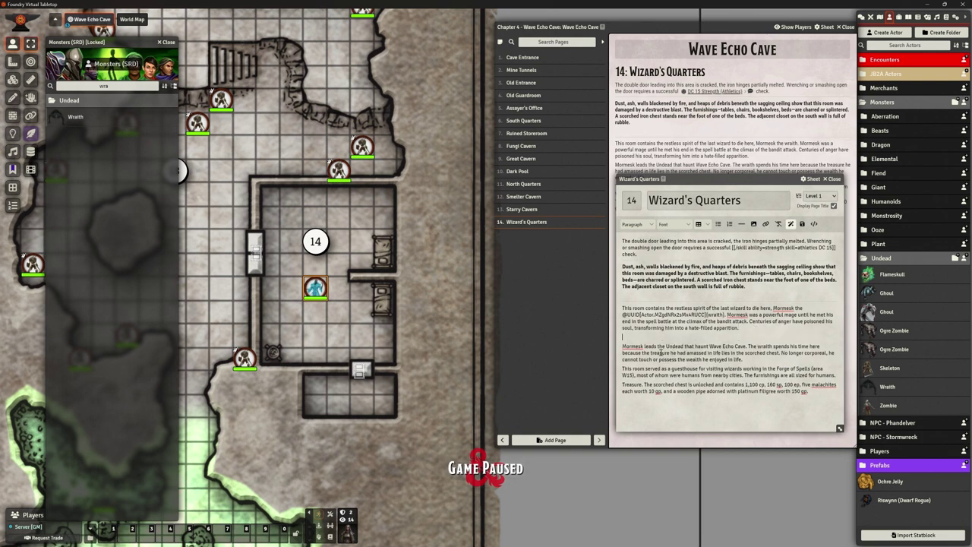
{"action": "left_click_drag", "start_coordinate": [675, 346], "coordinate": [753, 345]}
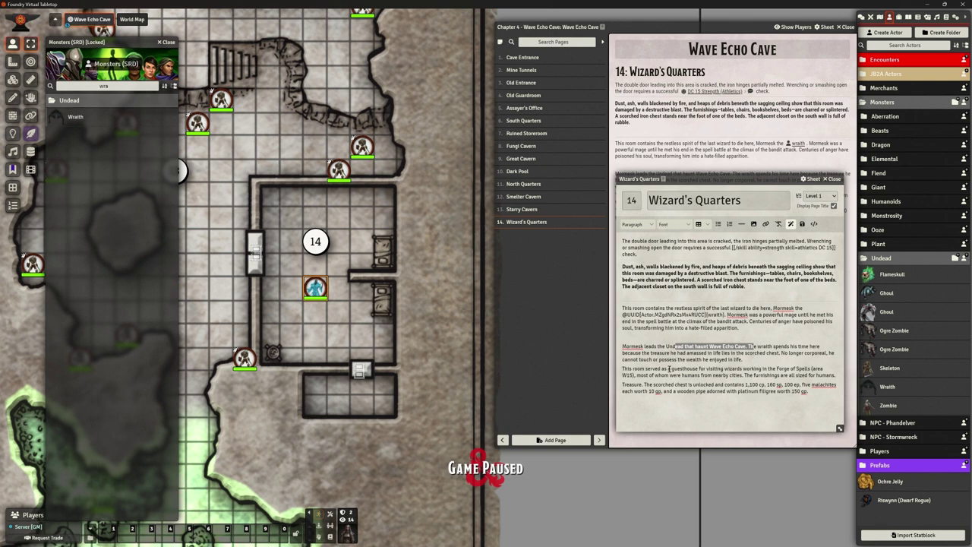
{"action": "left_click_drag", "start_coordinate": [639, 369], "coordinate": [811, 369]}
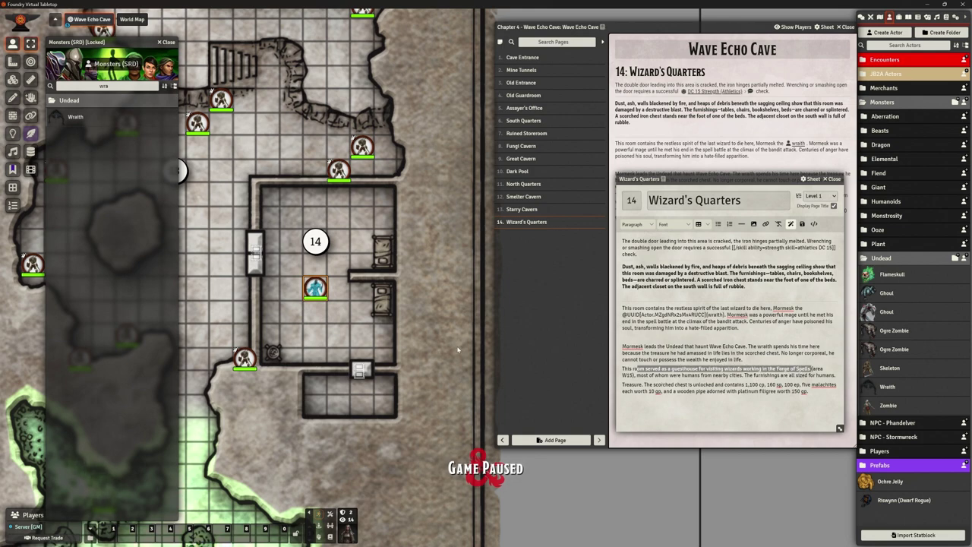
{"action": "scroll", "coordinate": [319, 47], "scroll_direction": "up", "scroll_amount": 5}
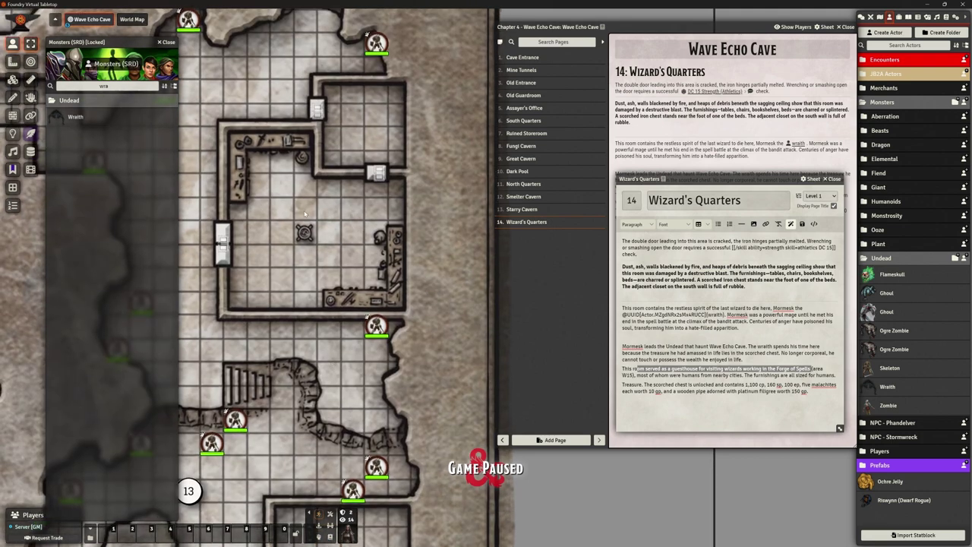
{"action": "scroll", "coordinate": [391, 400], "scroll_direction": "down", "scroll_amount": 3}
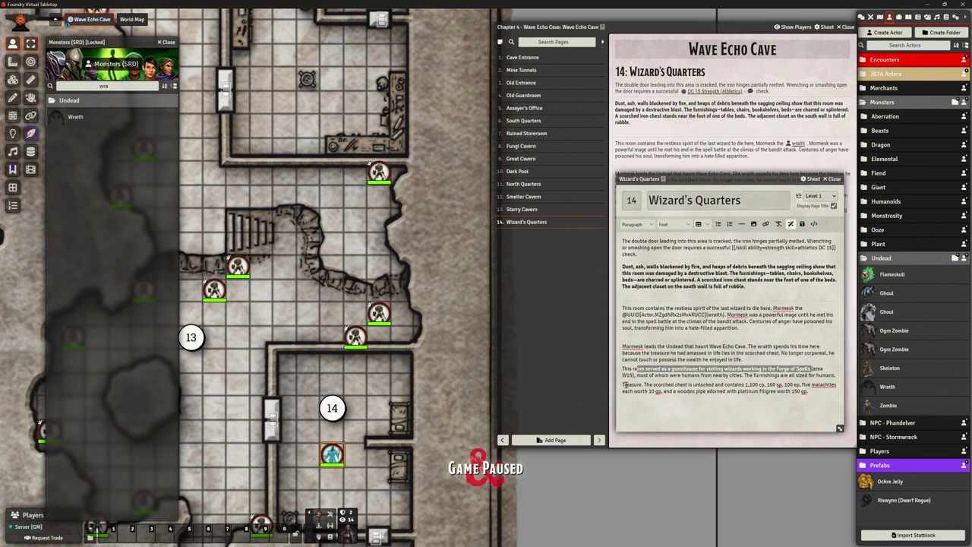
Turn "Treasure" into a bold heading on its own line above the scorched chest text and adjust the spacing before it.
{"action": "left_click_drag", "start_coordinate": [624, 385], "coordinate": [643, 384]}
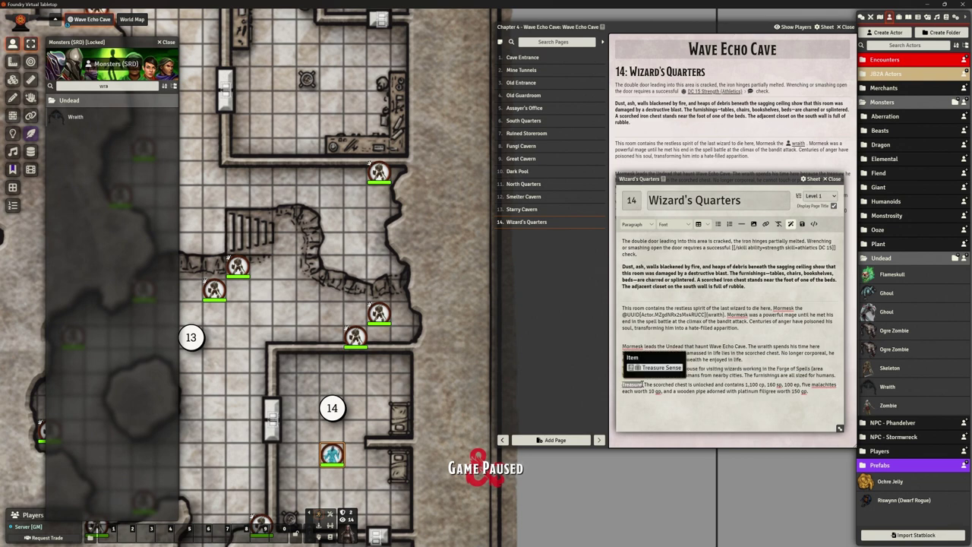
{"action": "key", "text": "ctrl+b"}
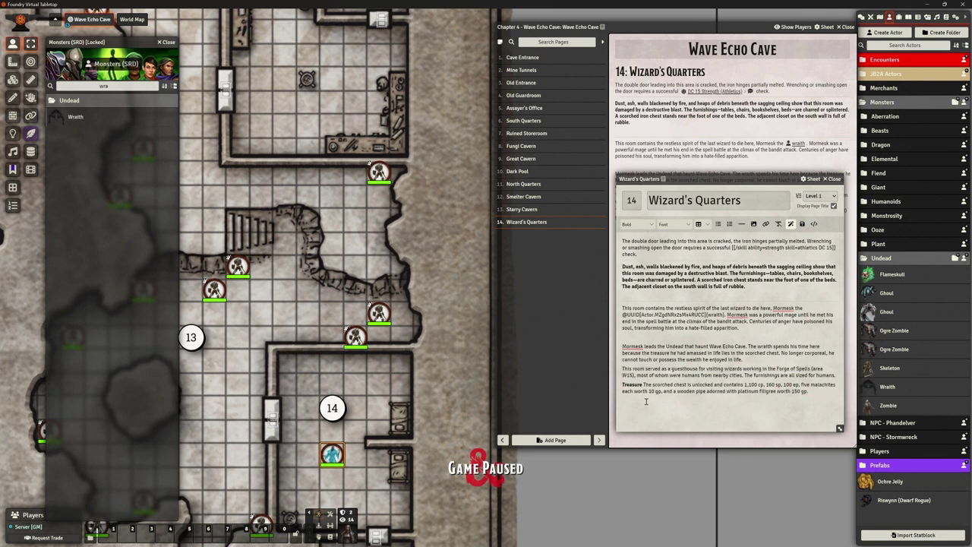
{"action": "key", "text": "Right"}
{"action": "key", "text": "Return"}
{"action": "key", "text": "Delete"}
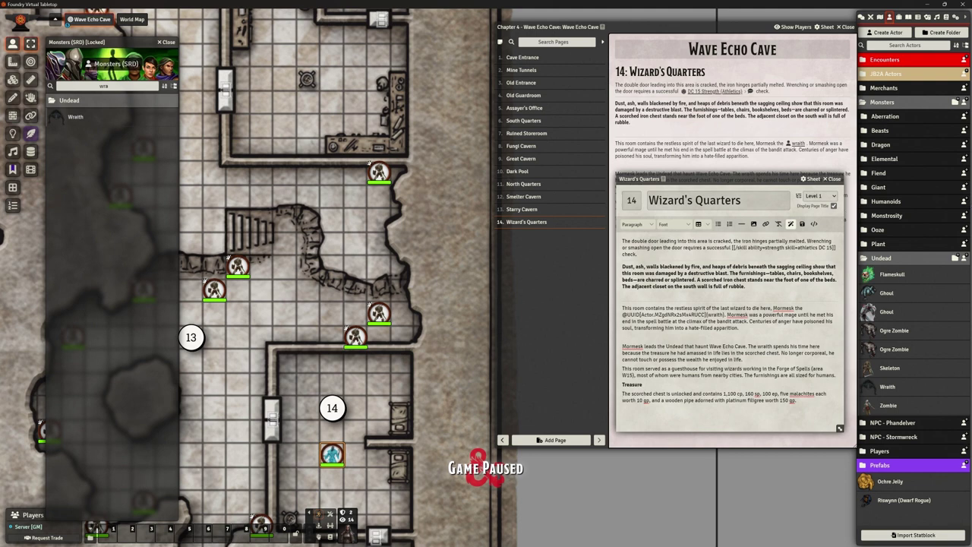
{"action": "left_click", "coordinate": [622, 384]}
{"action": "key", "text": "Return"}
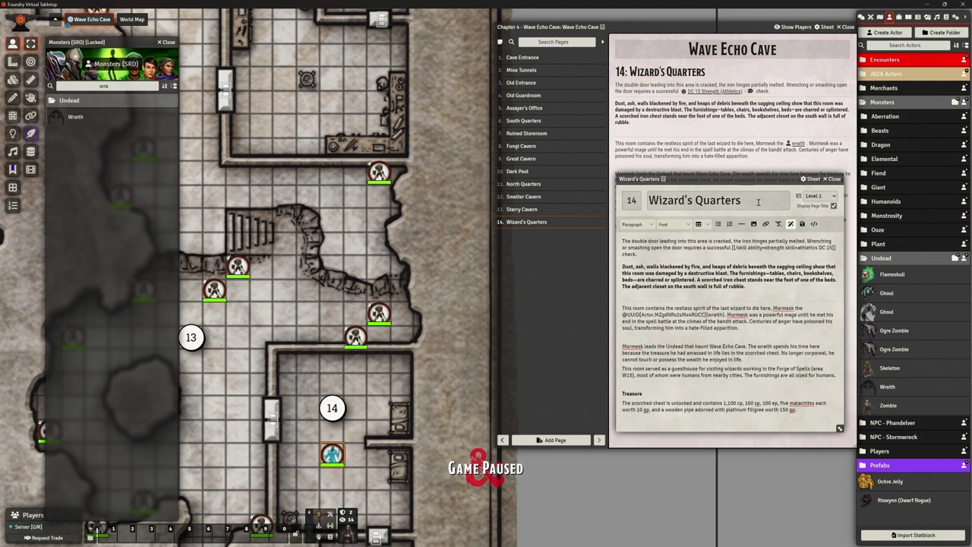
{"action": "key", "text": "Delete"}
{"action": "left_click", "coordinate": [733, 405]}
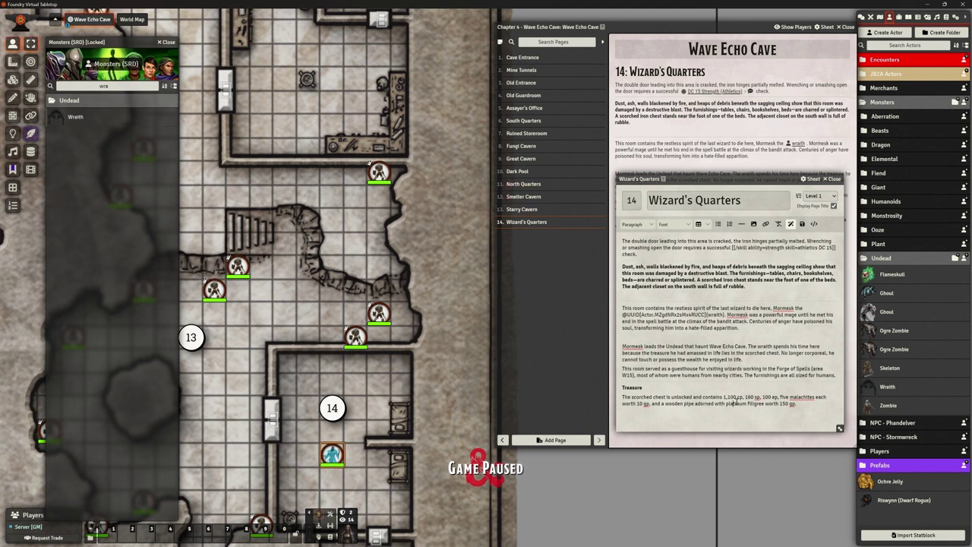
Check the Gems and Stones and Jewellery folders under Loot & Treasure for items matching the scorched chest's contents.
{"action": "left_click_drag", "start_coordinate": [812, 397], "coordinate": [801, 405]}
{"action": "left_click_drag", "start_coordinate": [673, 403], "coordinate": [780, 403]}
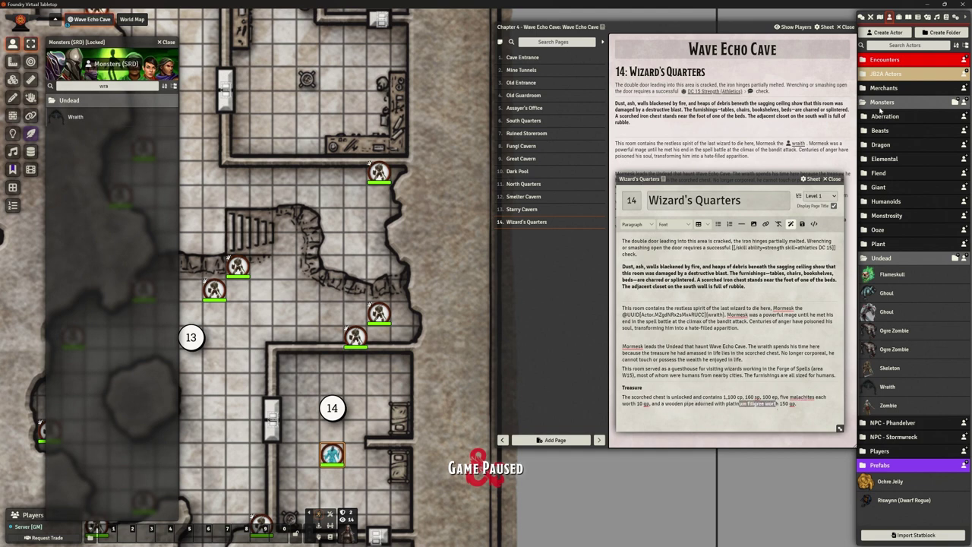
{"action": "left_click", "coordinate": [899, 16]}
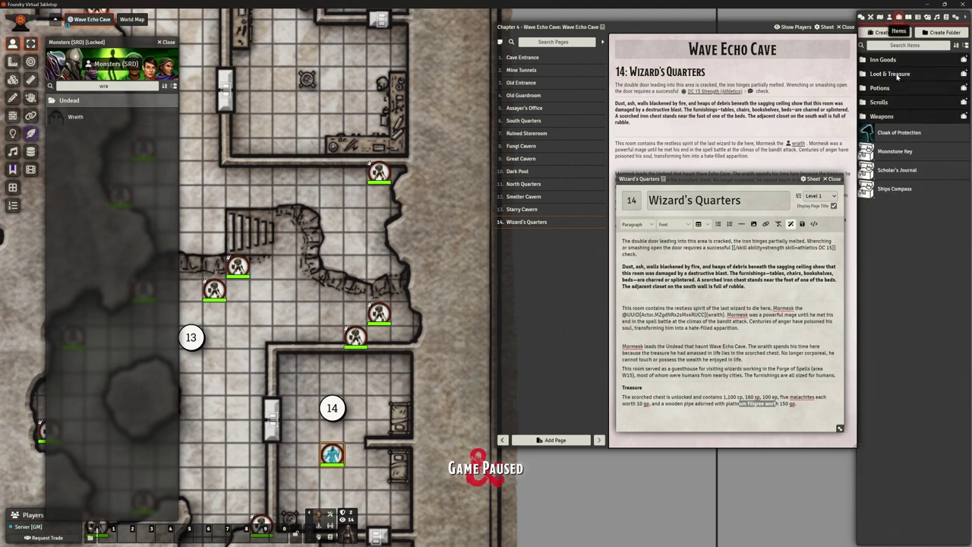
{"action": "left_click", "coordinate": [891, 74]}
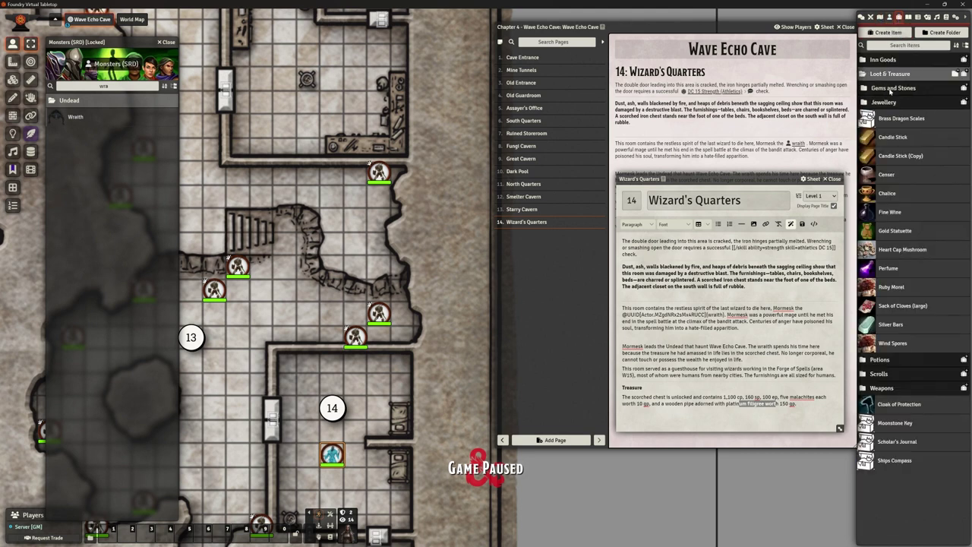
{"action": "left_click", "coordinate": [892, 88]}
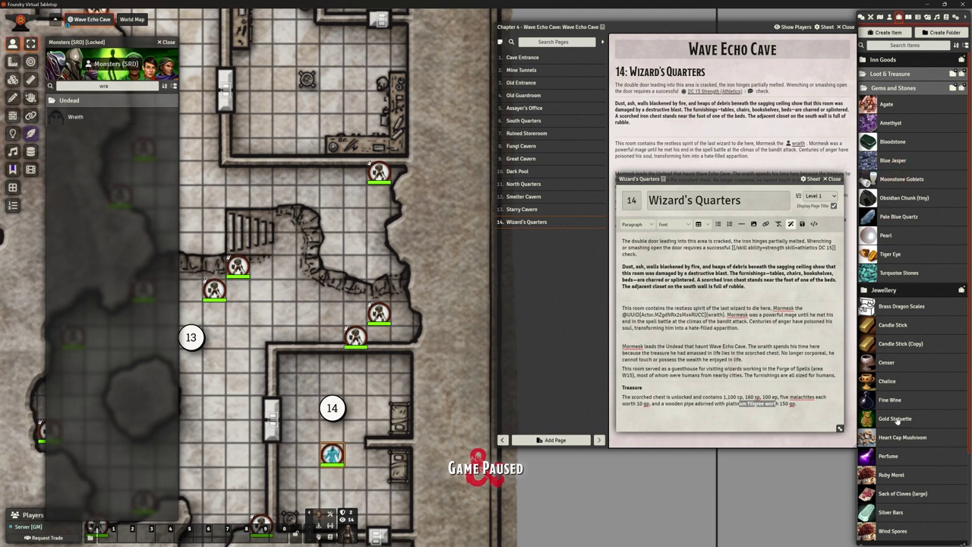
{"action": "scroll", "coordinate": [900, 414], "scroll_direction": "down", "scroll_amount": 1}
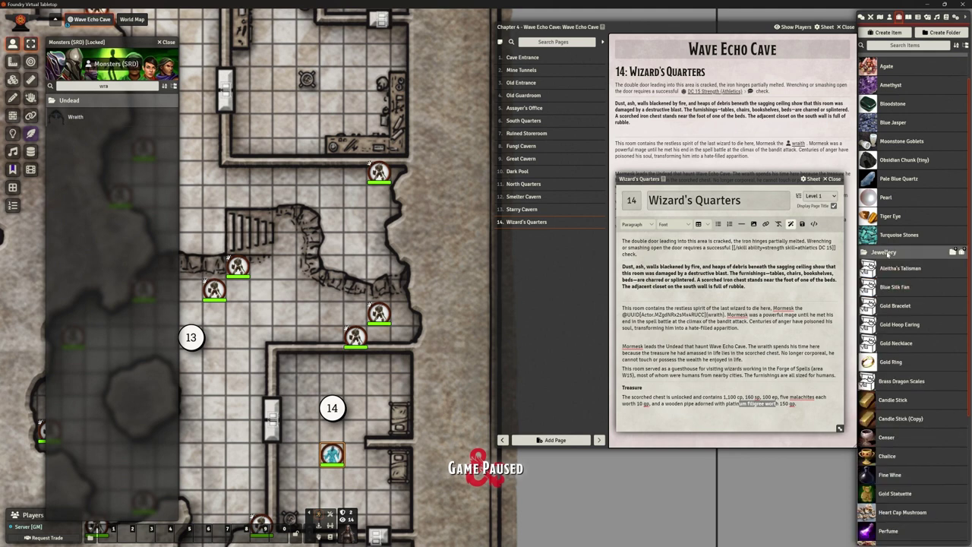
Search the Items (SRD) compendium for "pip" and look through the Trade Goods (SRD) compendium for a pipe item.
{"action": "left_click", "coordinate": [955, 19]}
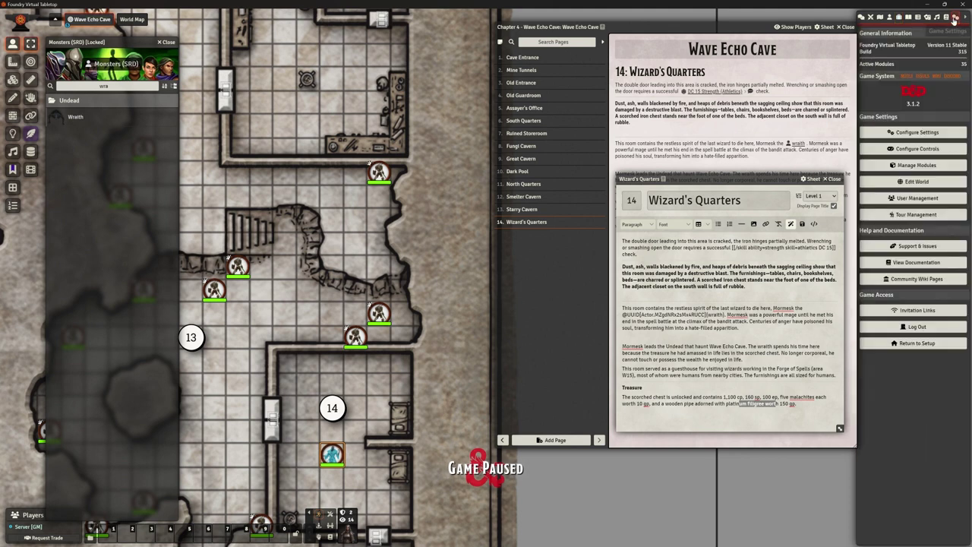
{"action": "left_click", "coordinate": [945, 17]}
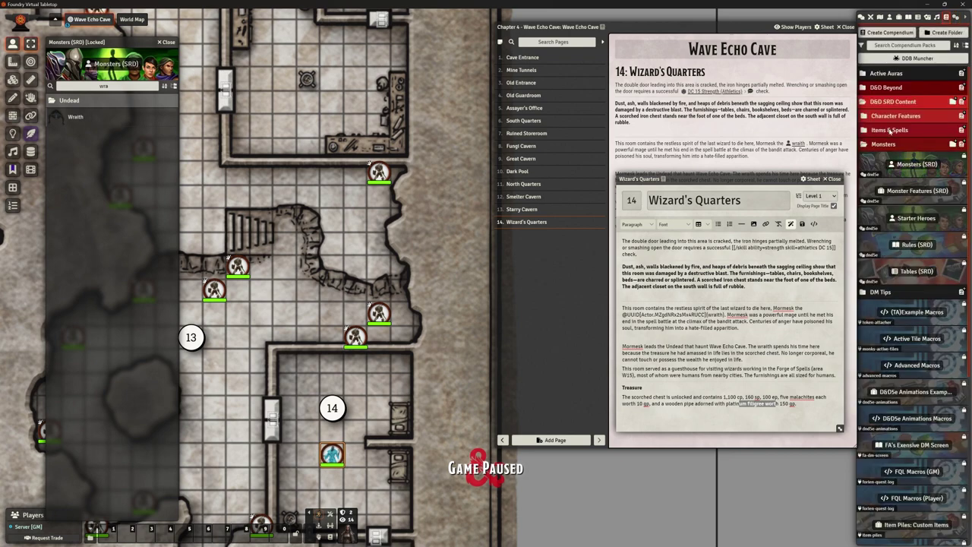
{"action": "left_click", "coordinate": [890, 130]}
{"action": "left_click", "coordinate": [916, 150]}
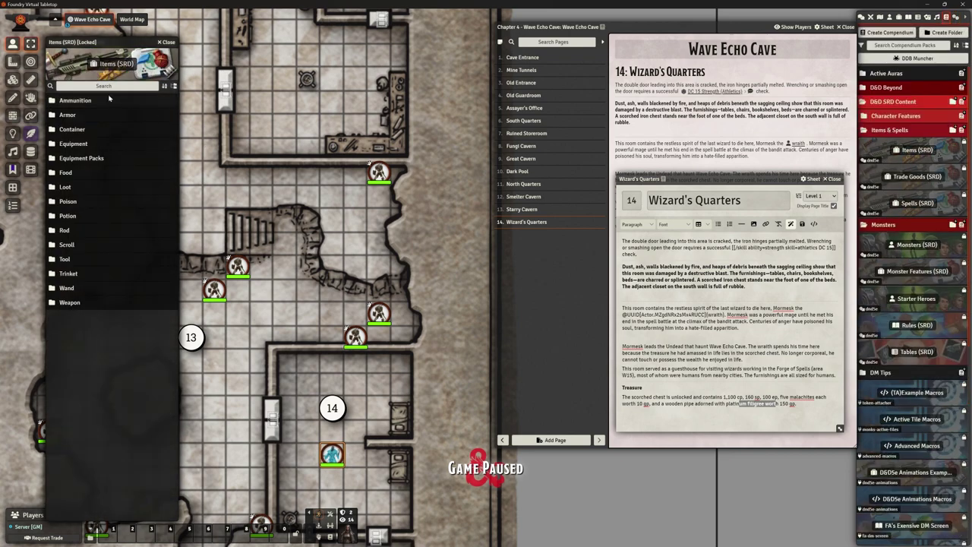
{"action": "type", "text": "pip"}
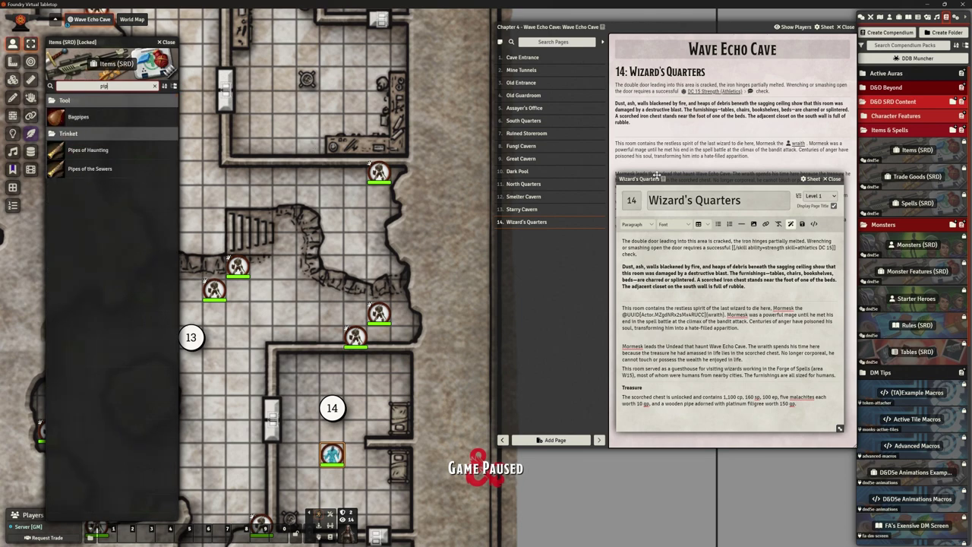
{"action": "left_click", "coordinate": [915, 176]}
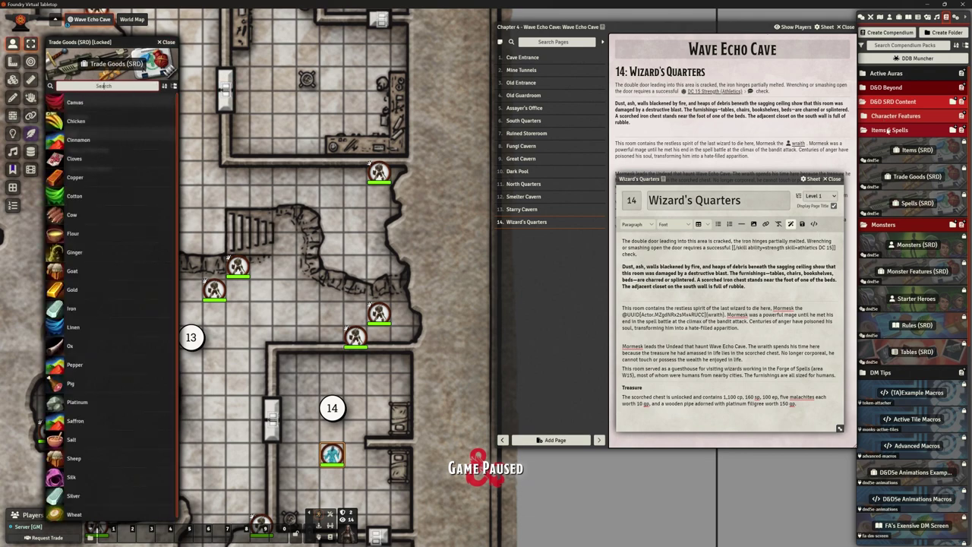
{"action": "left_click", "coordinate": [168, 41]}
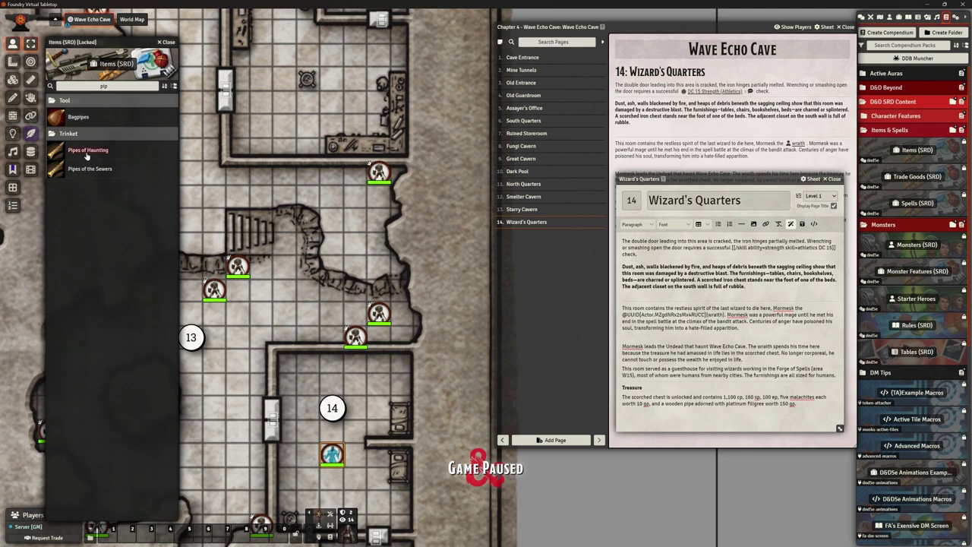
Return to the world items, recheck the Jewellery folder and leave both Loot & Treasure subfolders collapsed.
{"action": "left_click", "coordinate": [899, 18]}
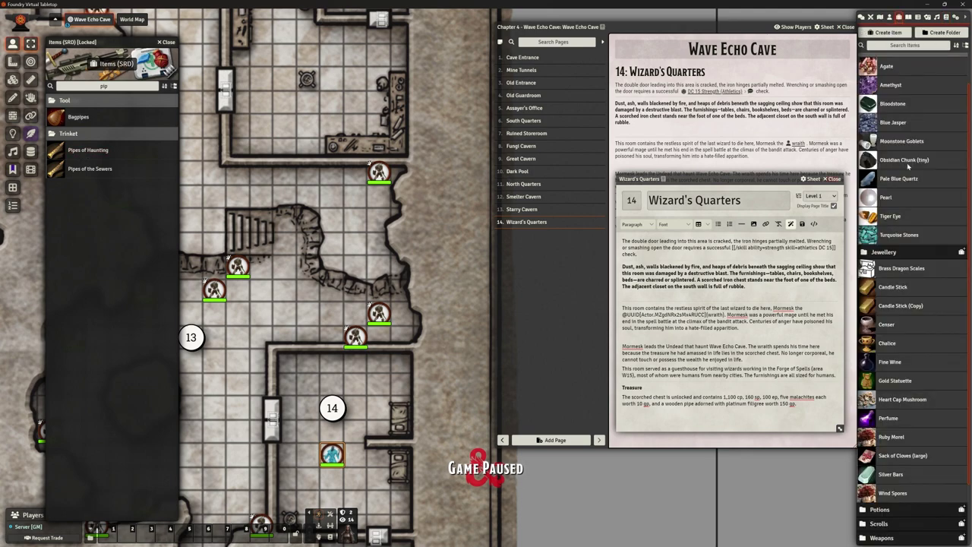
{"action": "scroll", "coordinate": [890, 235], "scroll_direction": "up", "scroll_amount": 2}
{"action": "left_click", "coordinate": [890, 88]}
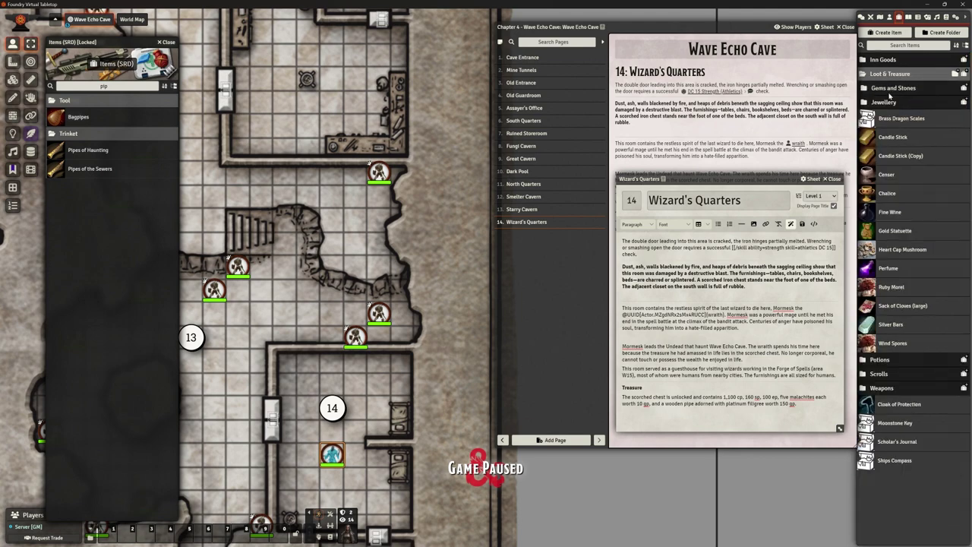
{"action": "left_click", "coordinate": [886, 103]}
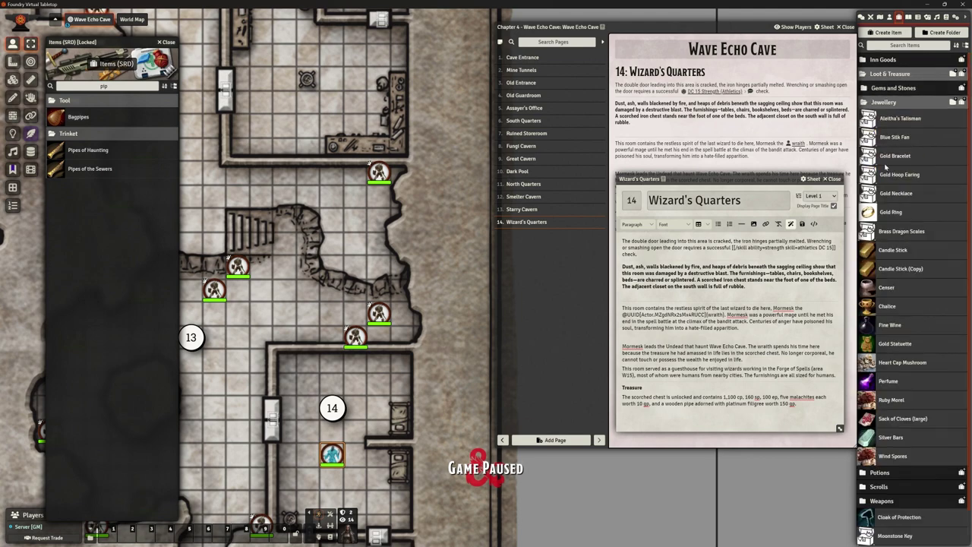
{"action": "left_click", "coordinate": [896, 103]}
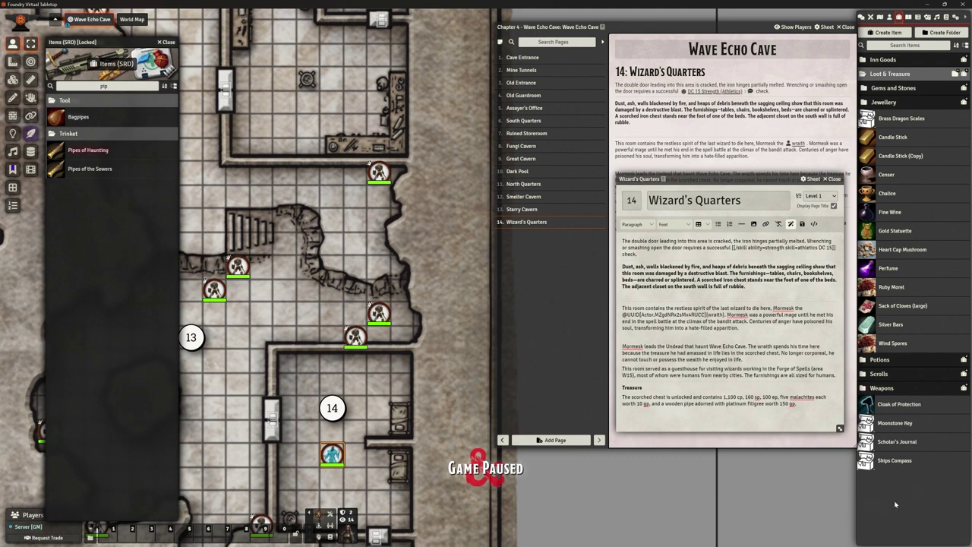
Add Pipes of Haunting from the compendium to the Loot & Treasure items and clear its description text.
{"action": "right_click", "coordinate": [895, 447]}
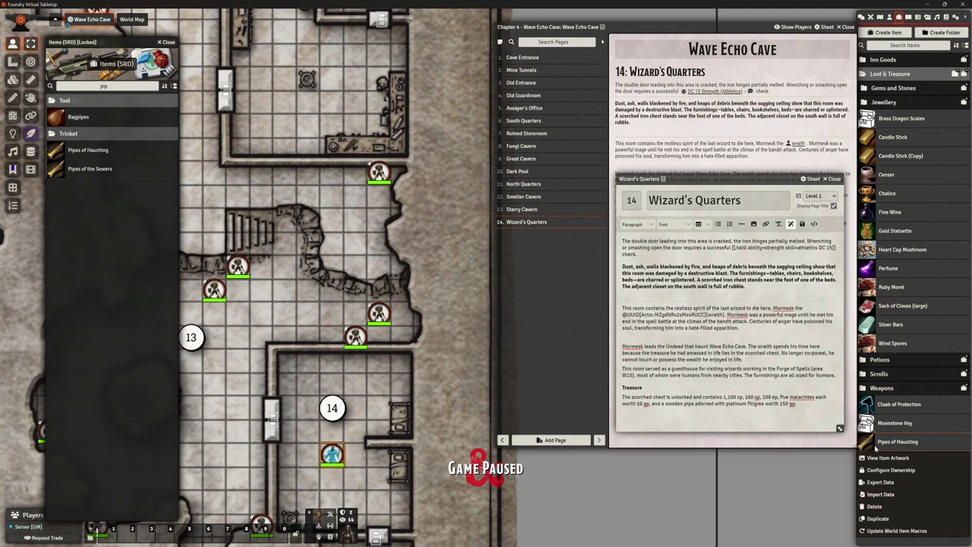
{"action": "left_click", "coordinate": [894, 447]}
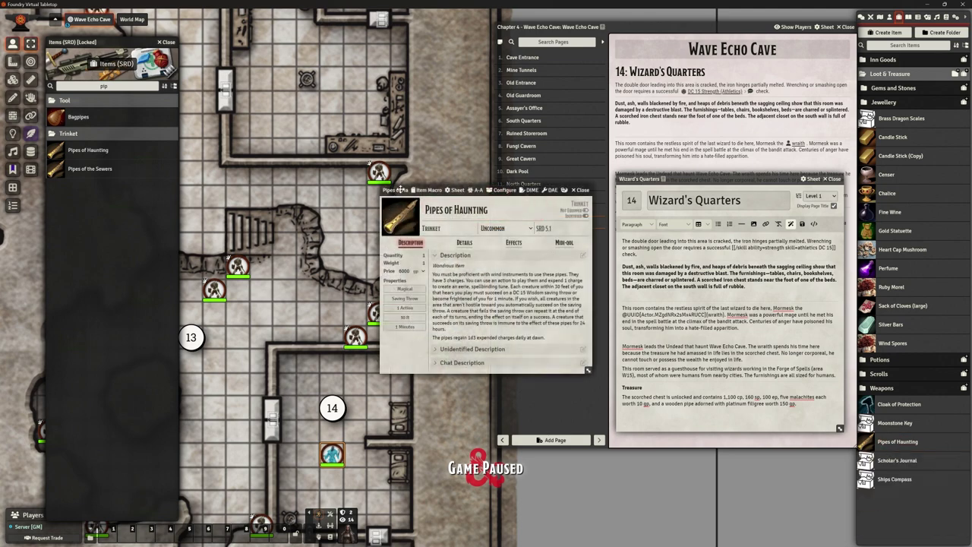
{"action": "left_click_drag", "start_coordinate": [398, 189], "coordinate": [253, 118]}
{"action": "left_click_drag", "start_coordinate": [457, 307], "coordinate": [651, 417]}
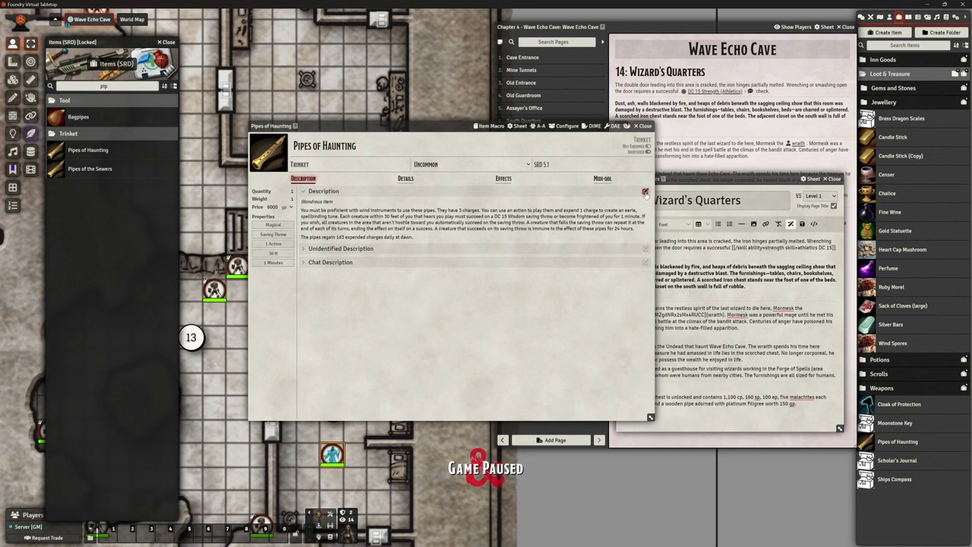
{"action": "left_click", "coordinate": [645, 192]}
{"action": "key", "text": "ctrl+a"}
{"action": "key", "text": "BackSpace"}
Rename the Pipes of Haunting item as "Pipes Adorned with Platinum Filigree".
{"action": "left_click", "coordinate": [364, 146]}
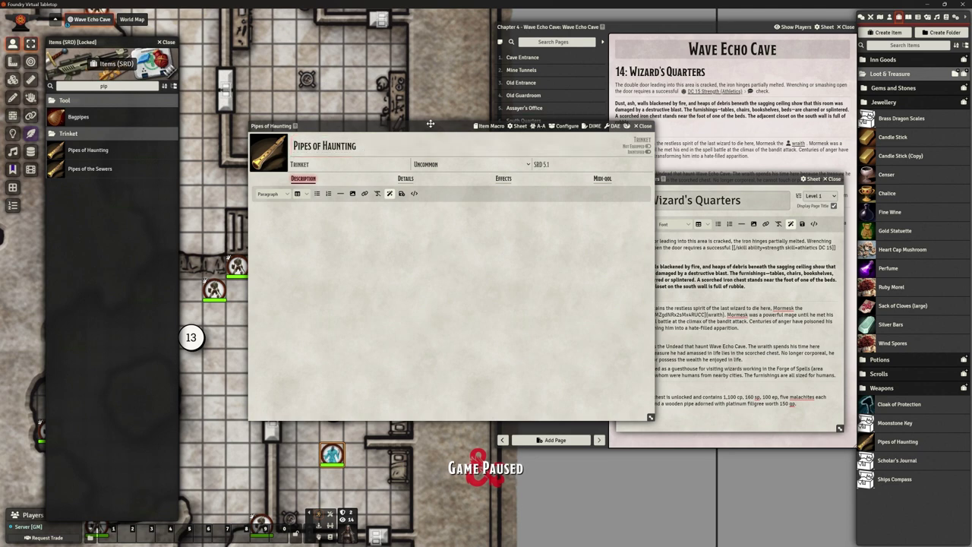
{"action": "left_click_drag", "start_coordinate": [357, 126], "coordinate": [297, 84]}
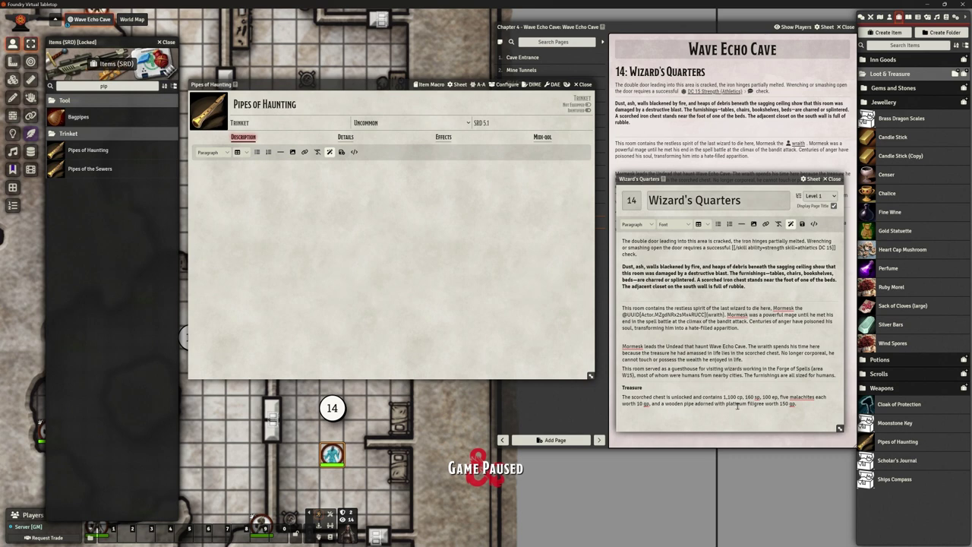
{"action": "left_click", "coordinate": [249, 101]}
{"action": "left_click_drag", "start_coordinate": [253, 103], "coordinate": [264, 78]}
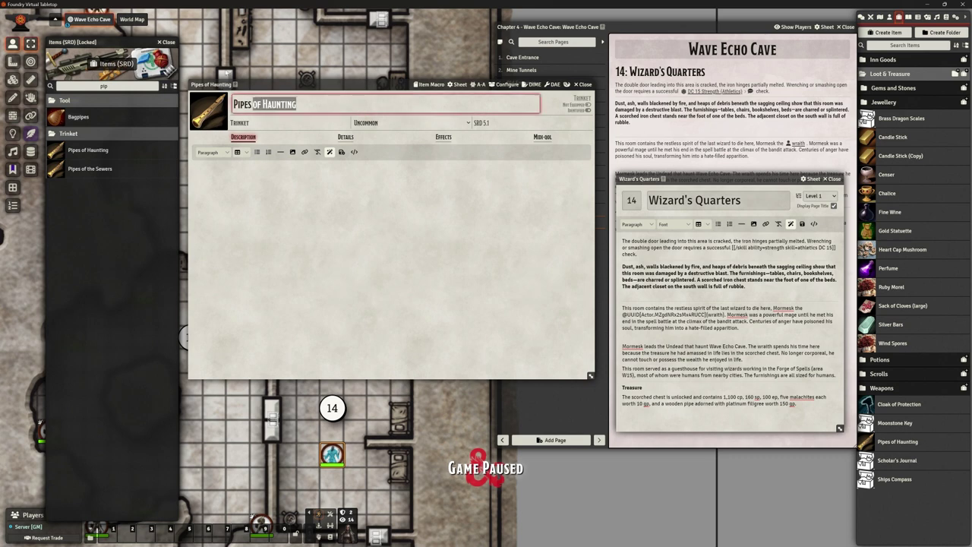
{"action": "type", "text": "Adorned "}
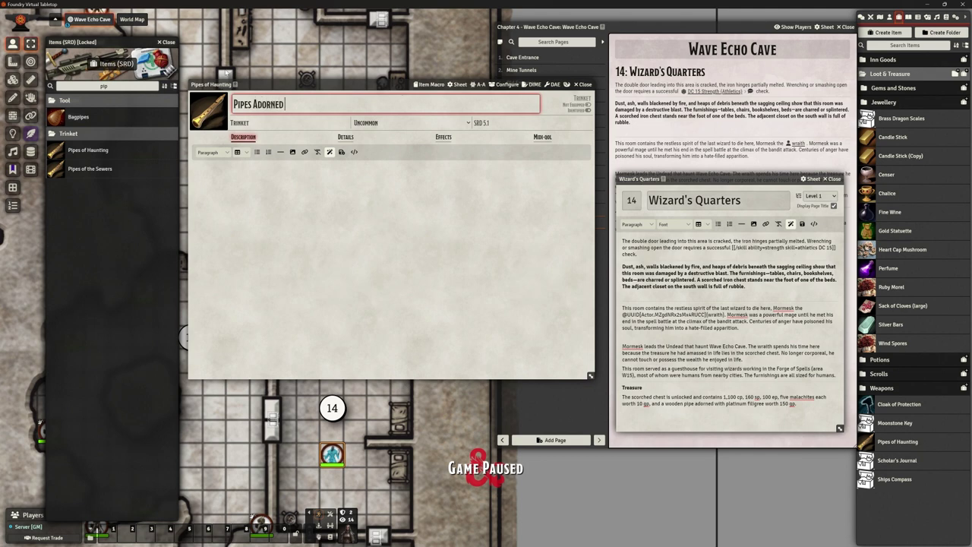
{"action": "type", "text": "with Platinum Fili"}
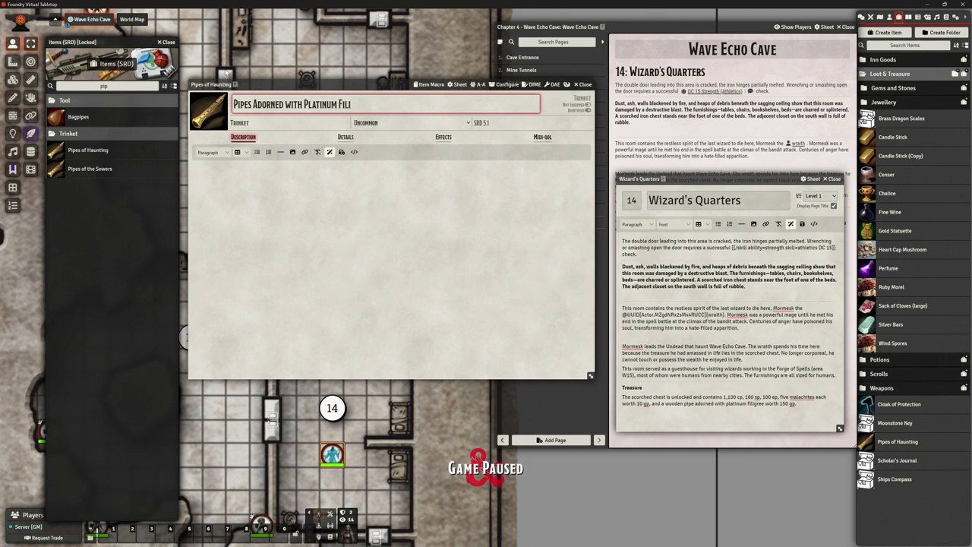
{"action": "type", "text": "gree"}
{"action": "left_click", "coordinate": [316, 206]}
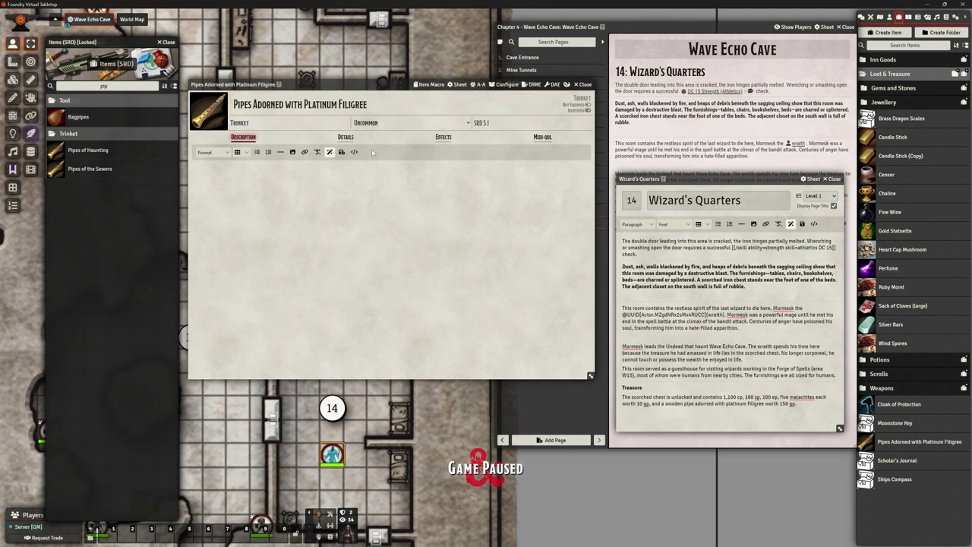
Blank the pipes' activation cost and action type, and remove their Magical property, keeping the consumable type Trinket.
{"action": "left_click", "coordinate": [346, 137]}
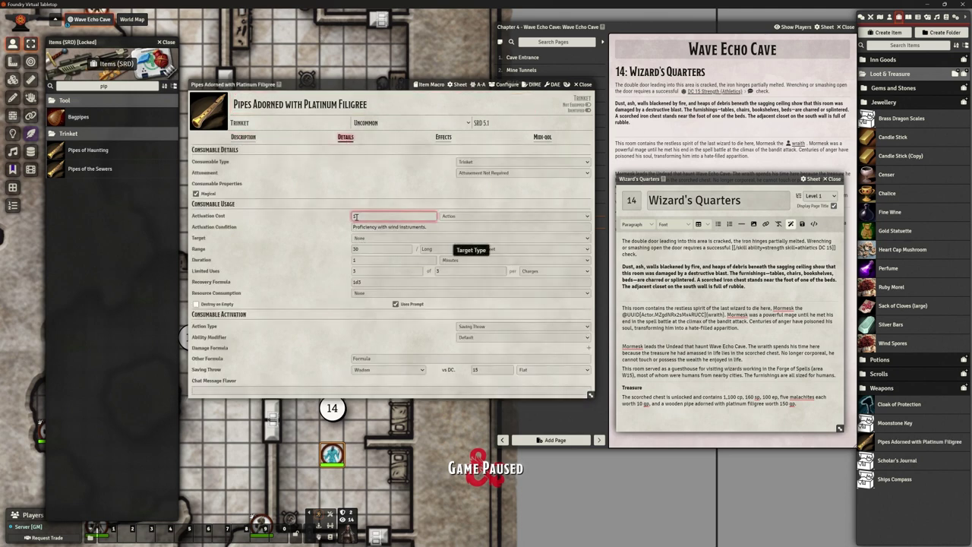
{"action": "left_click", "coordinate": [471, 217]}
{"action": "left_click", "coordinate": [470, 229]}
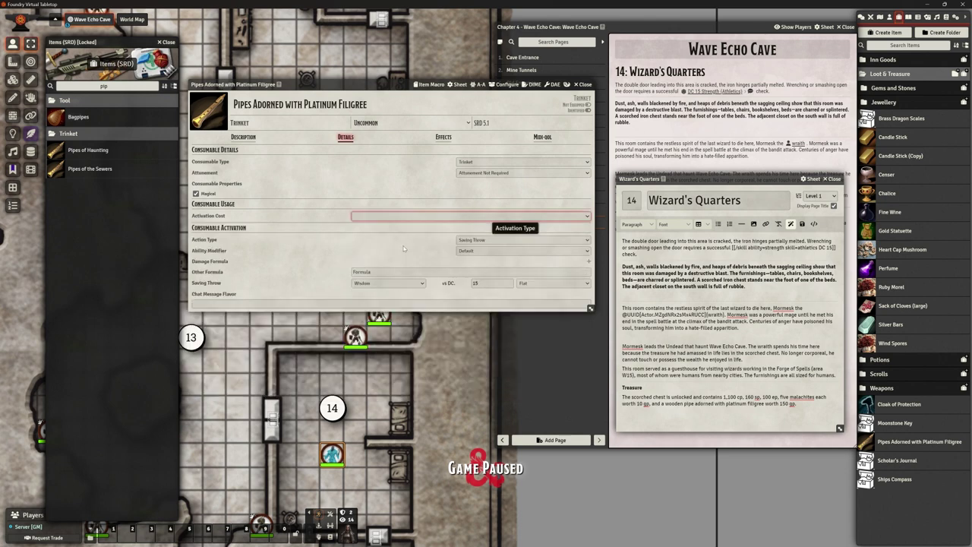
{"action": "left_click", "coordinate": [477, 162]}
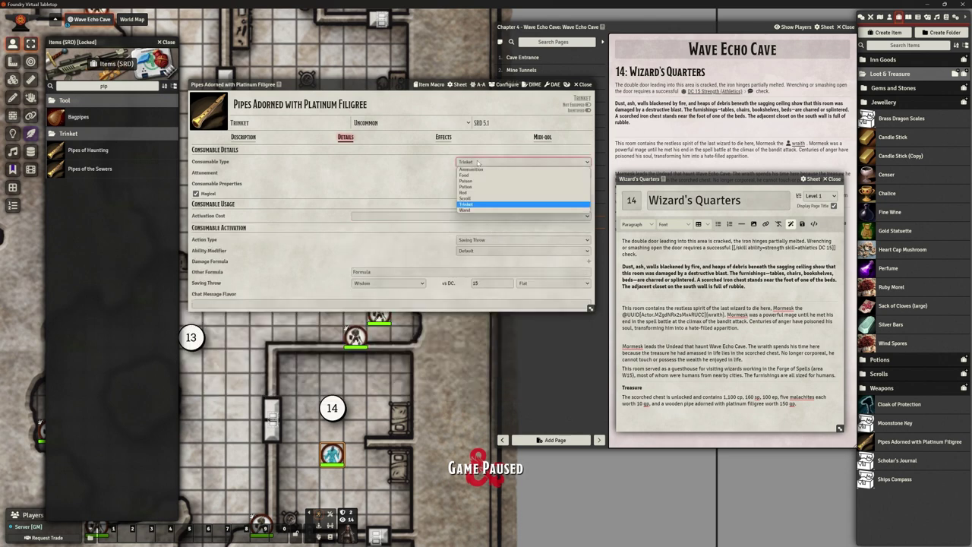
{"action": "left_click", "coordinate": [481, 205]}
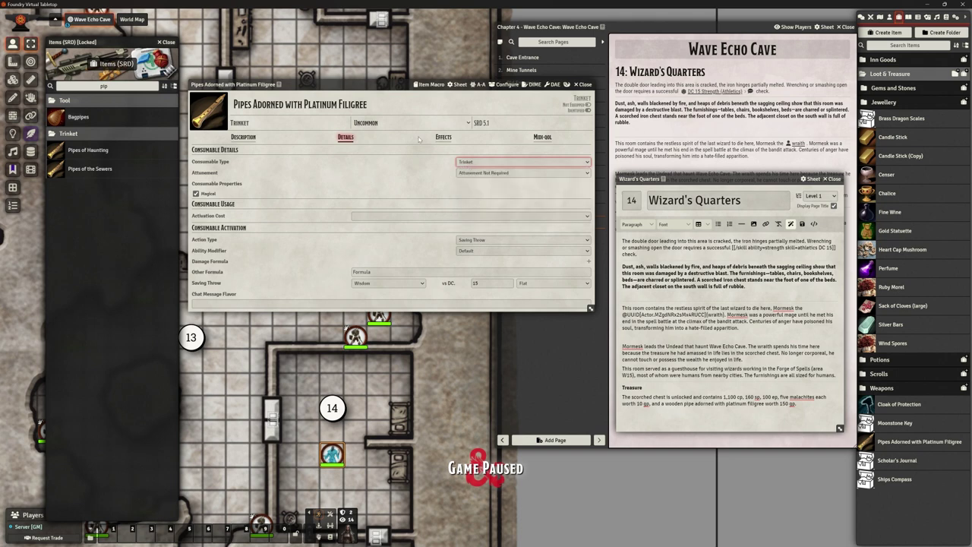
{"action": "left_click", "coordinate": [475, 239]}
{"action": "left_click", "coordinate": [477, 281]}
{"action": "left_click", "coordinate": [196, 194]}
Check the pipes' effects, Midi-QOL settings, details and description for leftover magical properties, and close the item.
{"action": "left_click", "coordinate": [443, 137]}
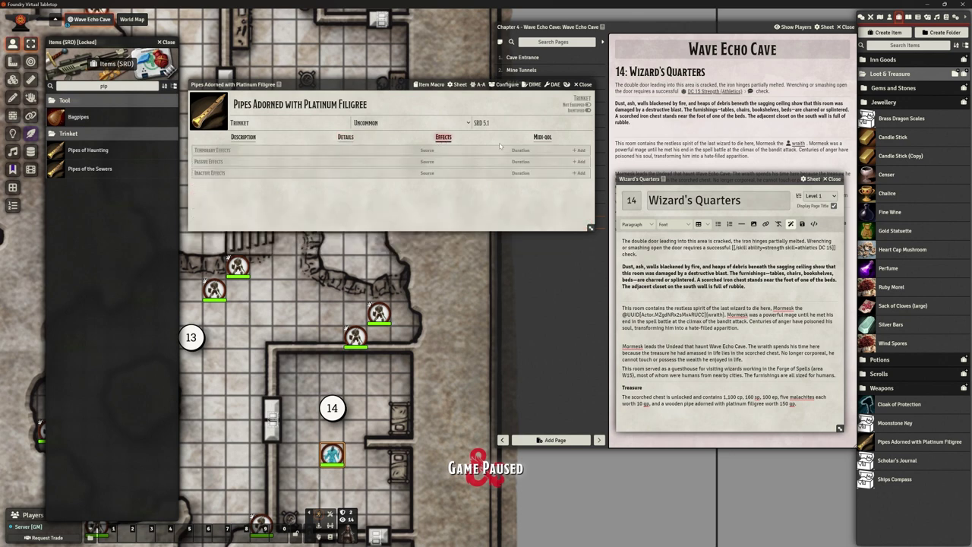
{"action": "left_click", "coordinate": [542, 137]}
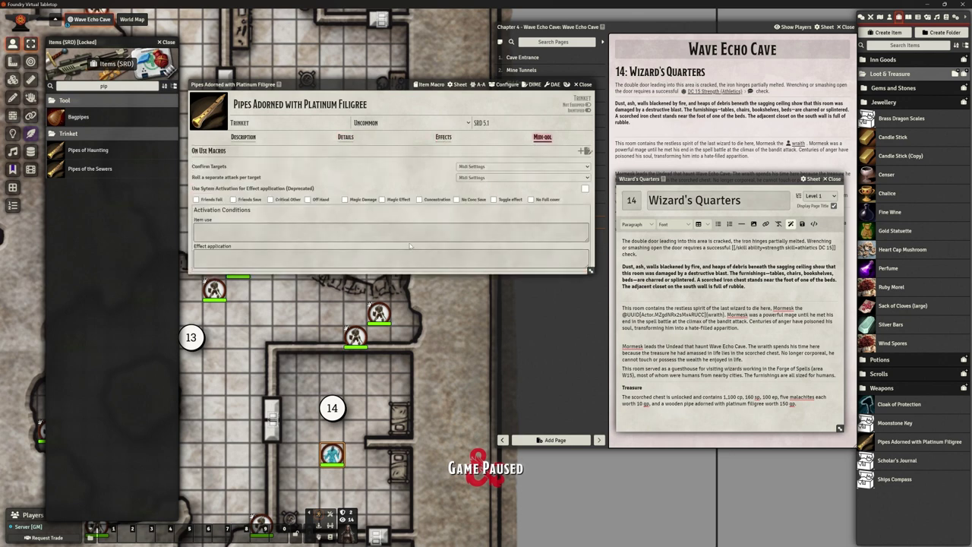
{"action": "left_click", "coordinate": [343, 138]}
{"action": "left_click", "coordinate": [245, 138]}
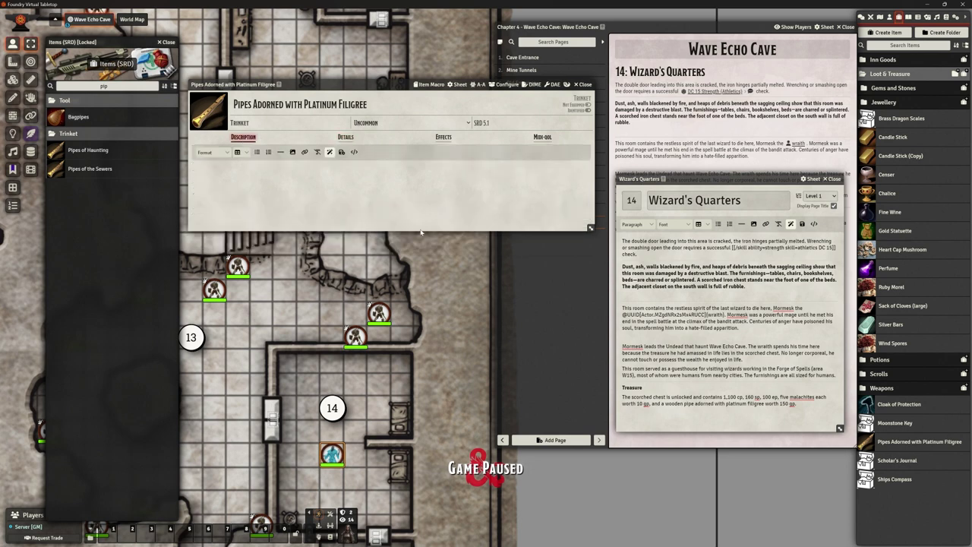
{"action": "left_click_drag", "start_coordinate": [239, 85], "coordinate": [316, 148]}
{"action": "left_click_drag", "start_coordinate": [667, 292], "coordinate": [609, 439]}
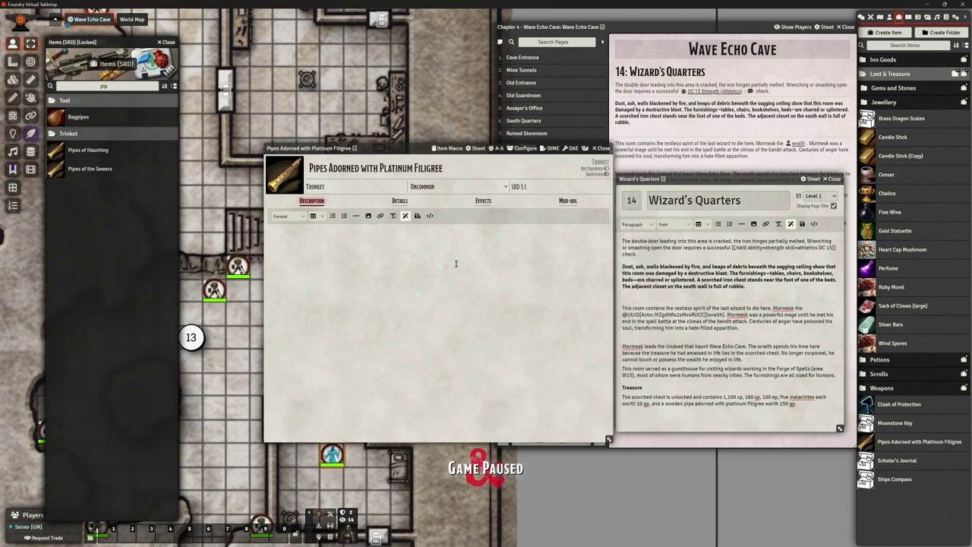
{"action": "left_click", "coordinate": [399, 201]}
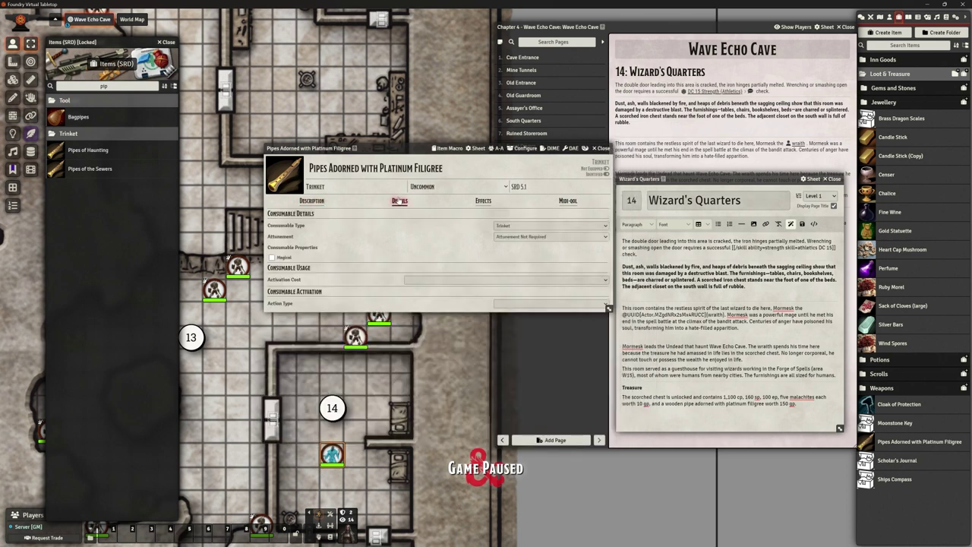
{"action": "left_click", "coordinate": [483, 201]}
{"action": "left_click", "coordinate": [310, 201]}
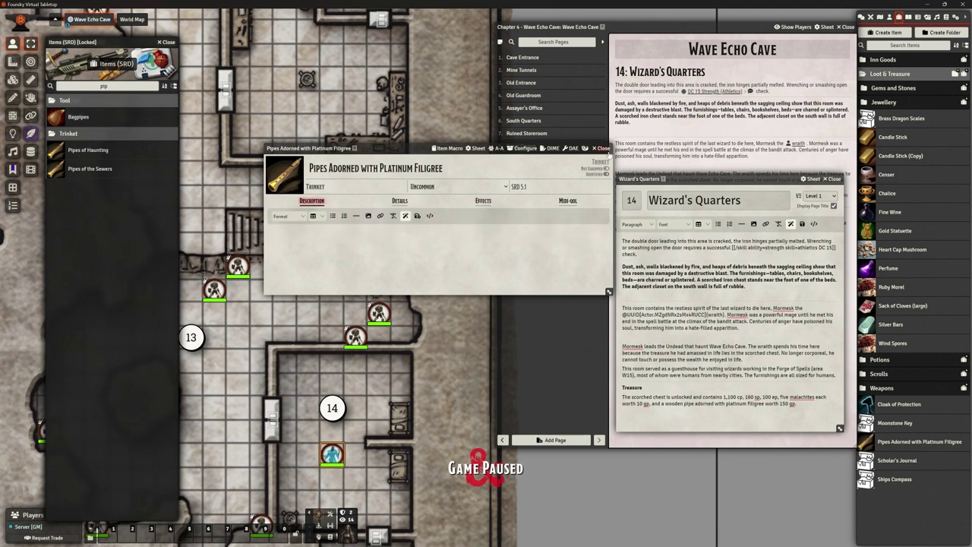
{"action": "left_click", "coordinate": [601, 148]}
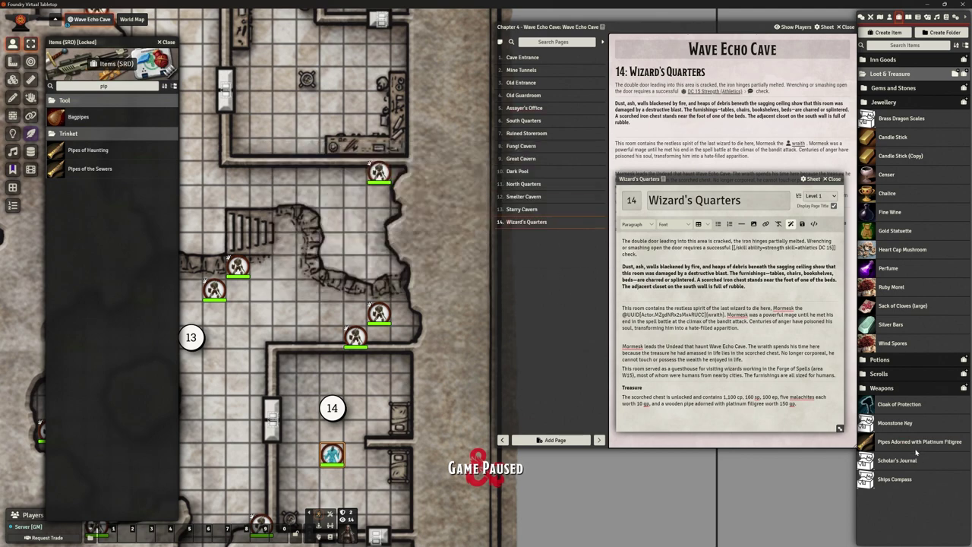
Reopen the Pipes Adorned with Platinum Filigree item and set its rarity to Common.
{"action": "left_click", "coordinate": [905, 447]}
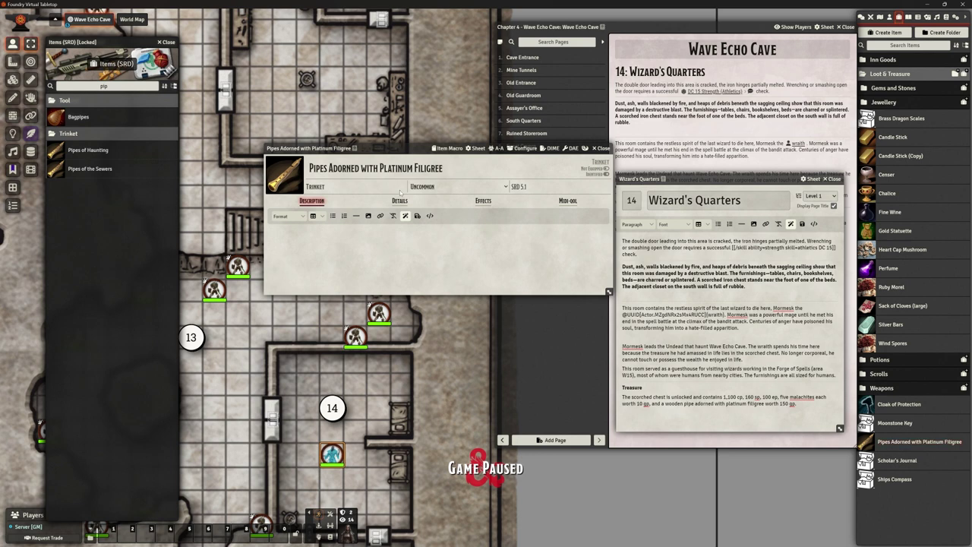
{"action": "left_click", "coordinate": [571, 202]}
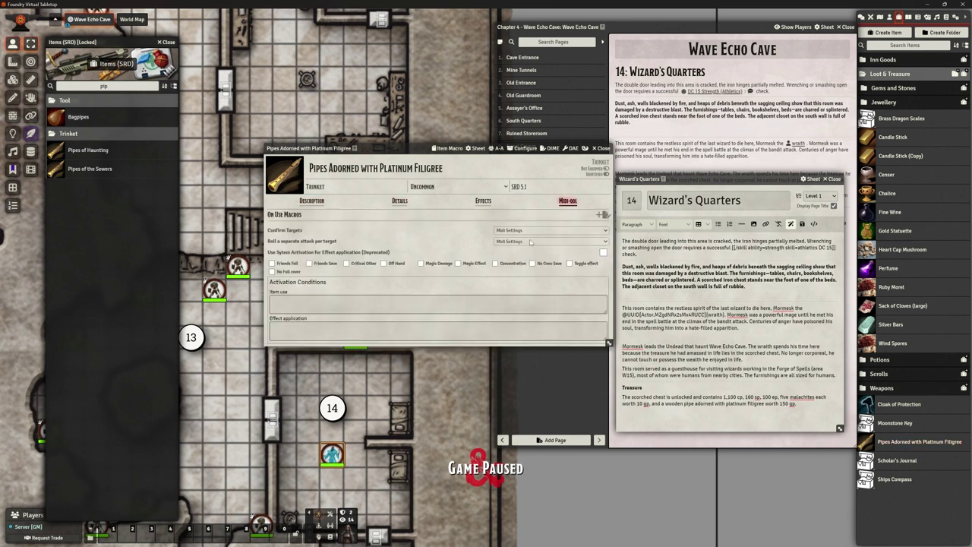
{"action": "left_click", "coordinate": [483, 200]}
{"action": "left_click", "coordinate": [400, 202]}
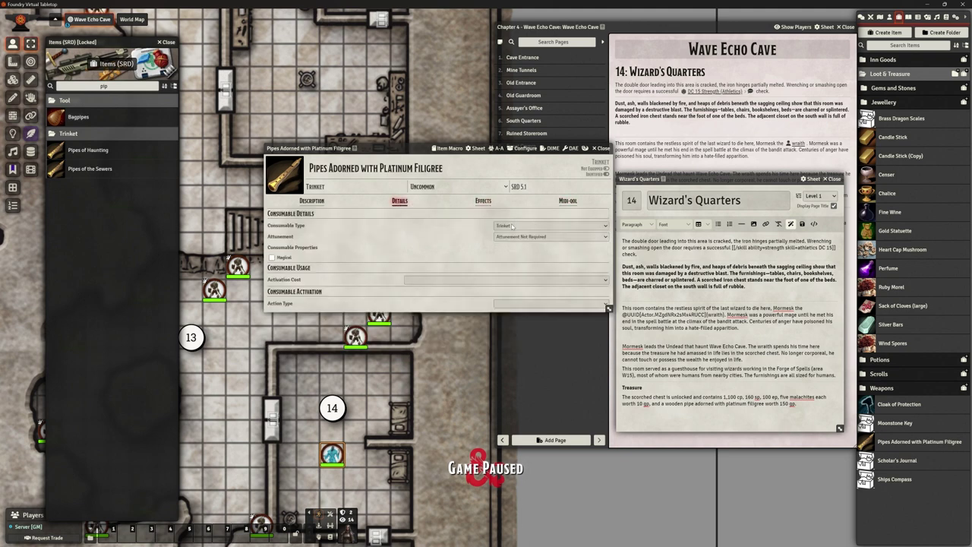
{"action": "left_click", "coordinate": [515, 225]}
{"action": "left_click", "coordinate": [505, 202]}
{"action": "left_click", "coordinate": [507, 187]}
{"action": "left_click", "coordinate": [475, 202]}
{"action": "left_click", "coordinate": [311, 200]}
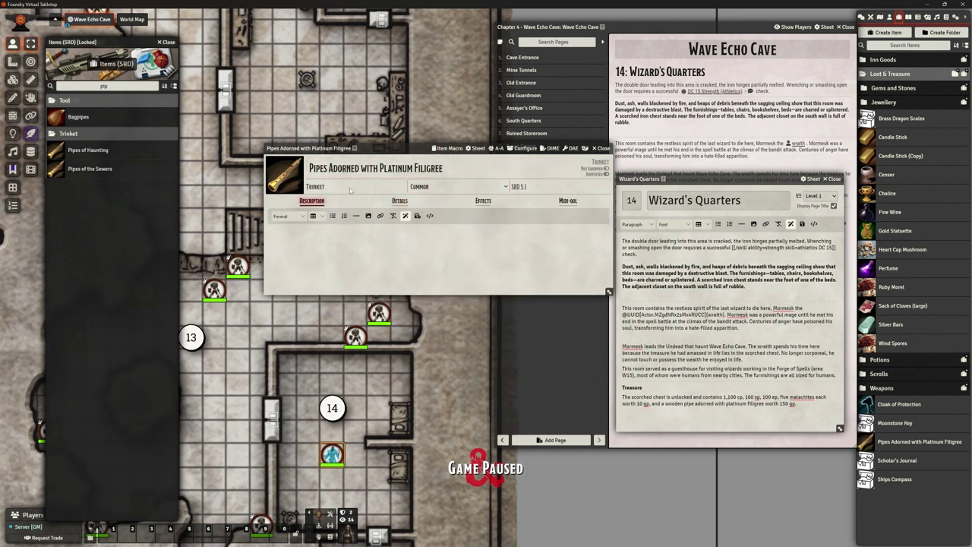
Try marking the pipes as unidentified and restore their identified state.
{"action": "left_click", "coordinate": [606, 174]}
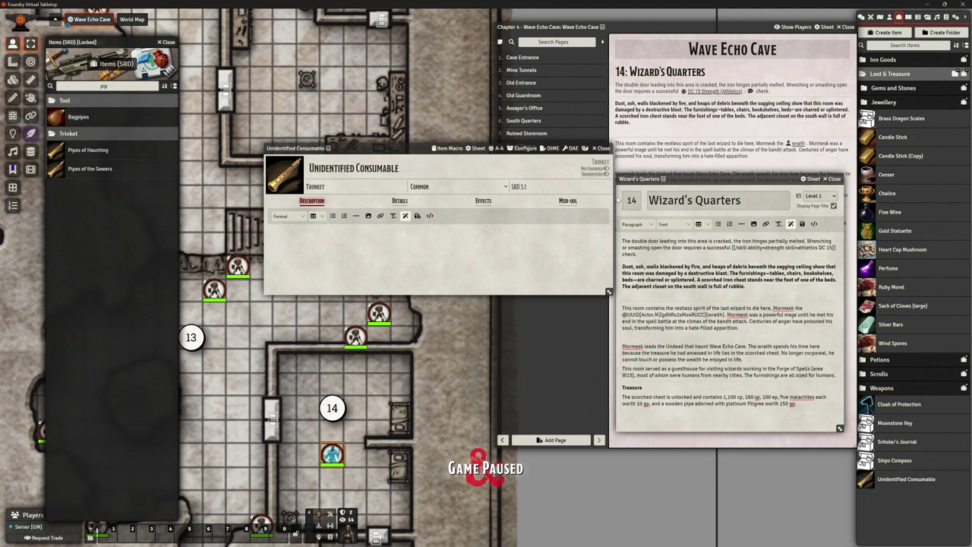
{"action": "left_click", "coordinate": [606, 173]}
{"action": "left_click", "coordinate": [606, 174]}
{"action": "left_click", "coordinate": [606, 174]}
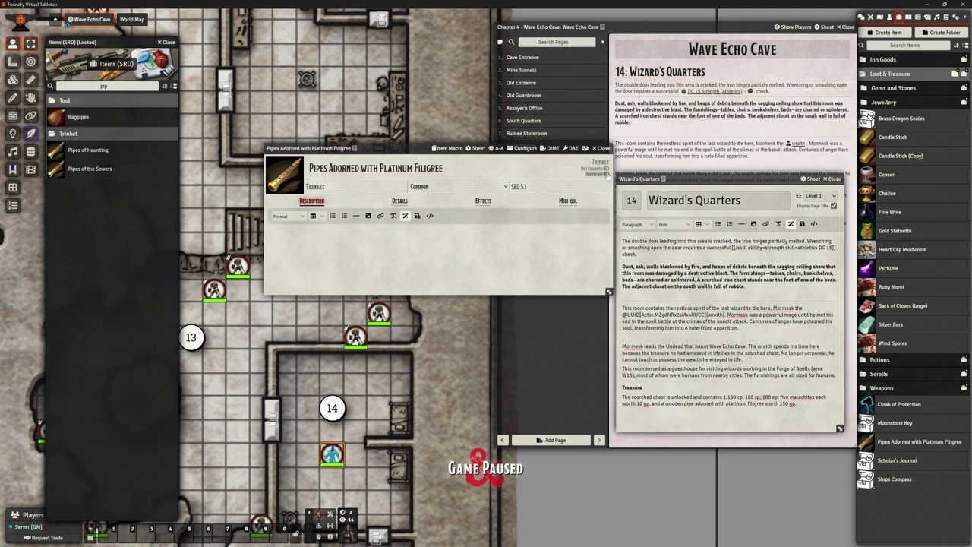
Review the pipes' available consumable types and their effects, and close the item without changing them.
{"action": "left_click", "coordinate": [400, 201]}
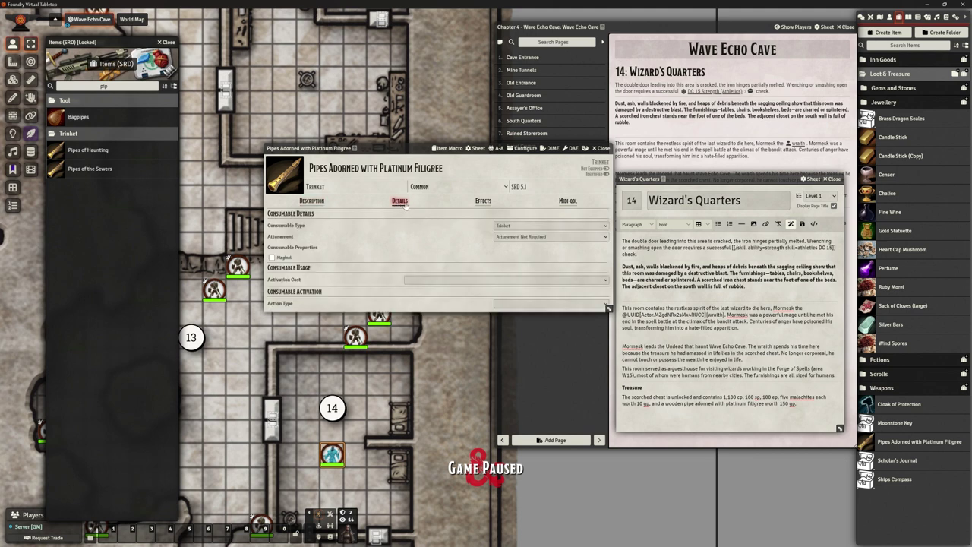
{"action": "left_click", "coordinate": [512, 227]}
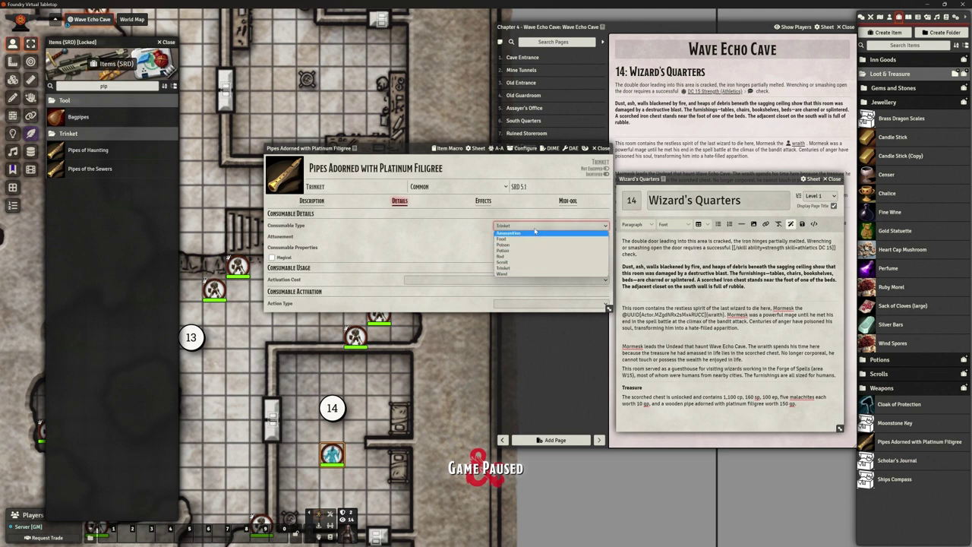
{"action": "left_click", "coordinate": [425, 240]}
{"action": "left_click", "coordinate": [478, 204]}
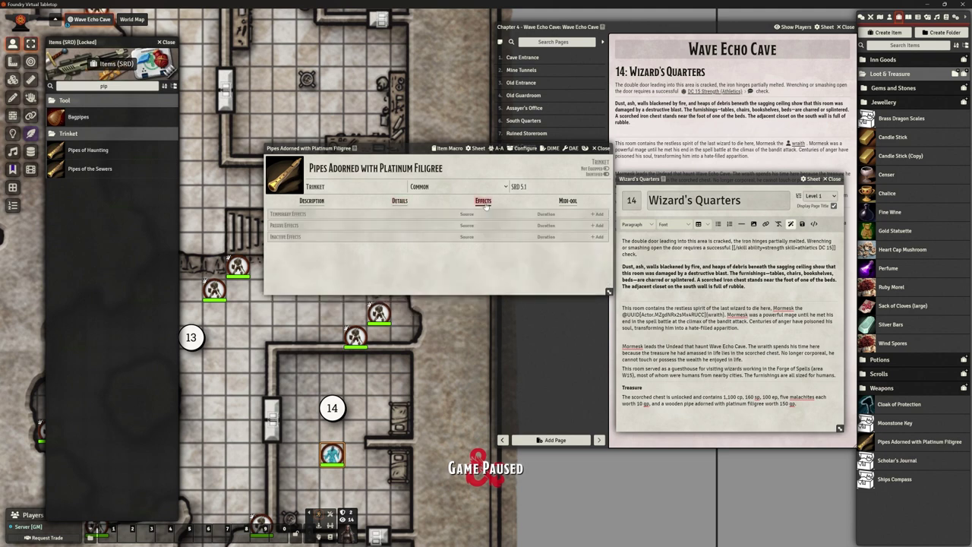
{"action": "left_click_drag", "start_coordinate": [405, 152], "coordinate": [521, 213]}
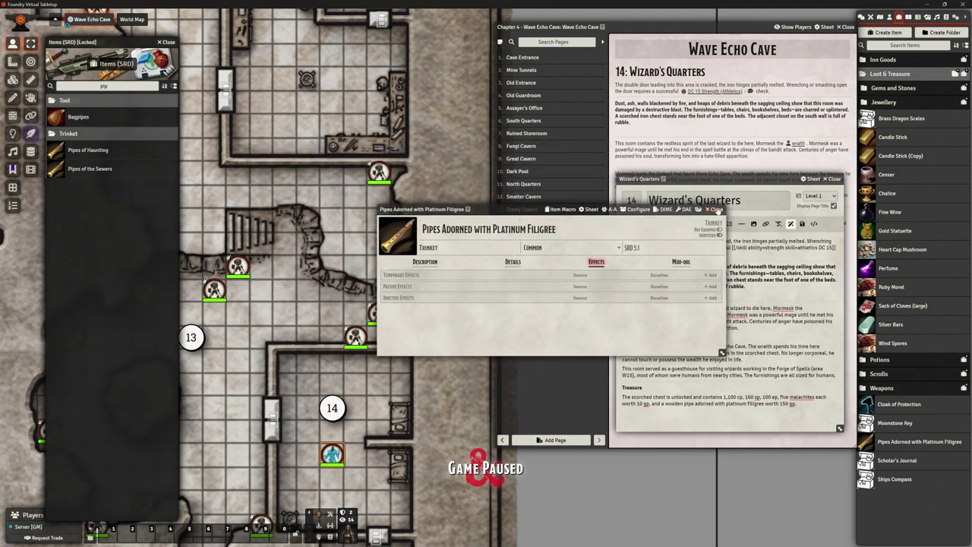
{"action": "left_click", "coordinate": [716, 210]}
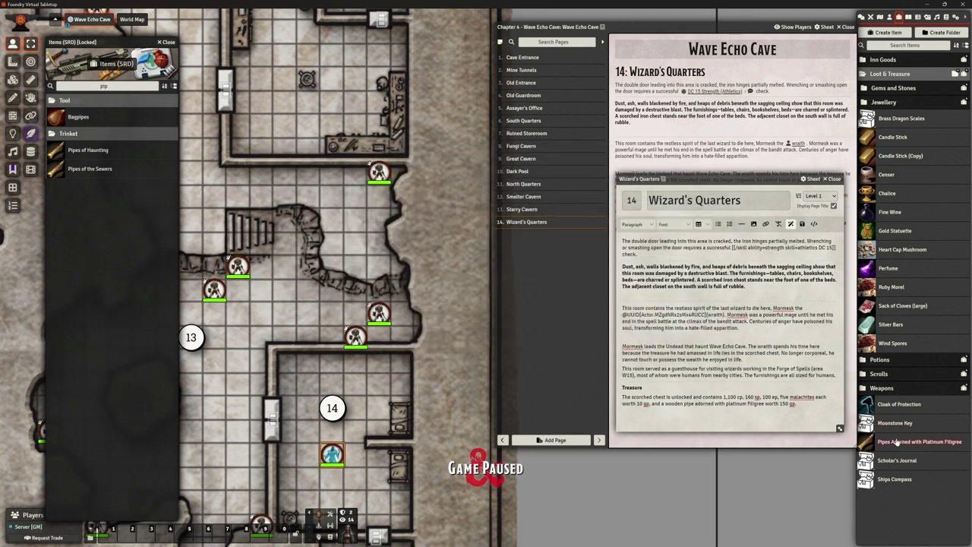
Drop one Pipes Adorned with Platinum Filigree beside the Wizard's Quarters furniture as a new item pile and open the pile.
{"action": "left_click_drag", "start_coordinate": [897, 442], "coordinate": [404, 387]}
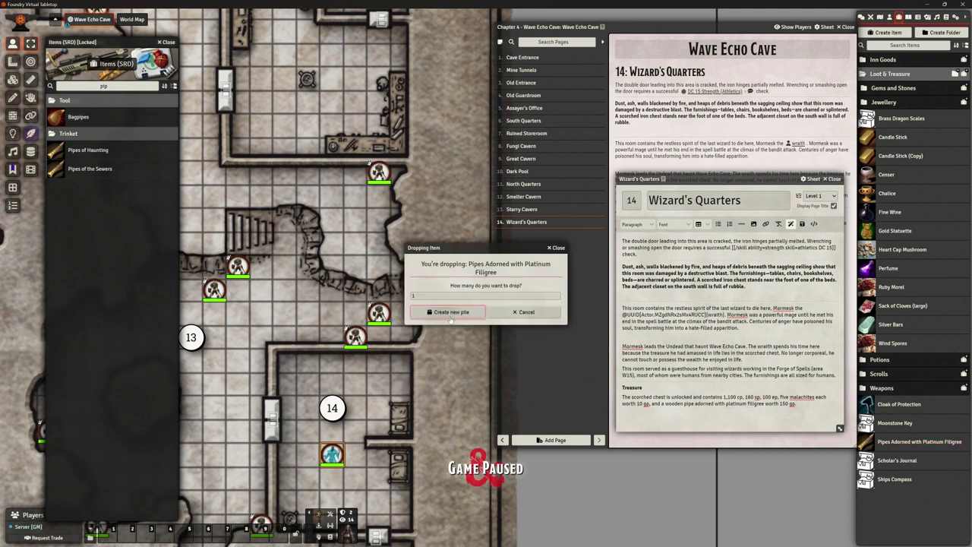
{"action": "left_click", "coordinate": [452, 311]}
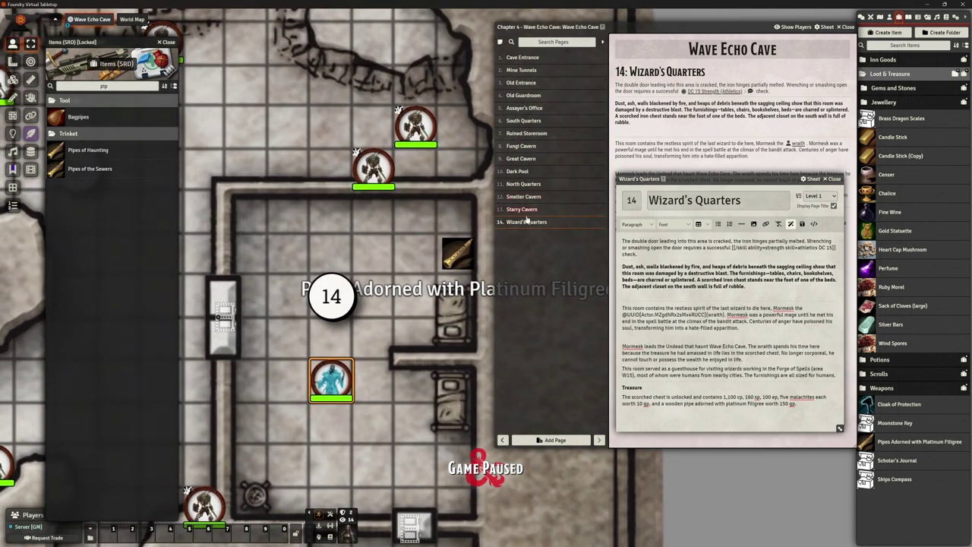
{"action": "right_click", "coordinate": [526, 221]}
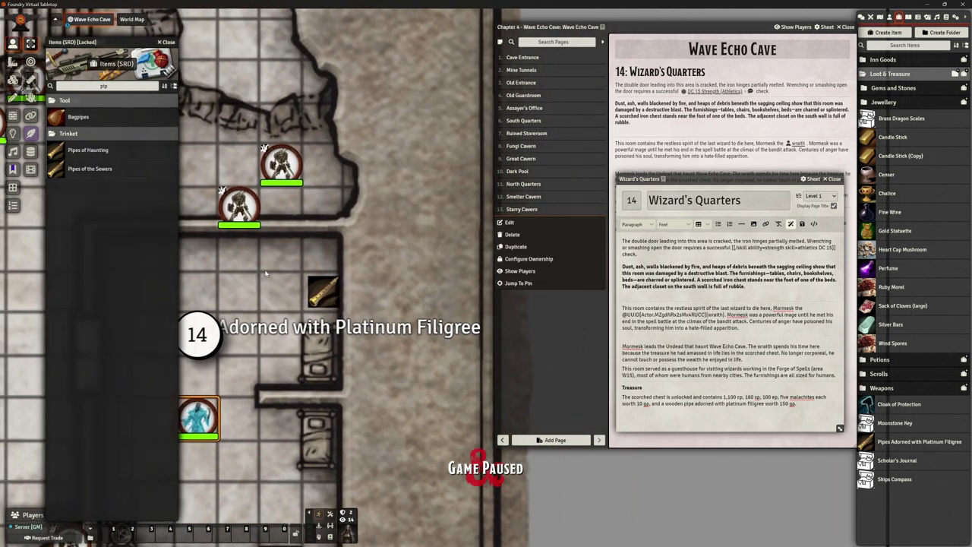
{"action": "double_click", "coordinate": [361, 288]}
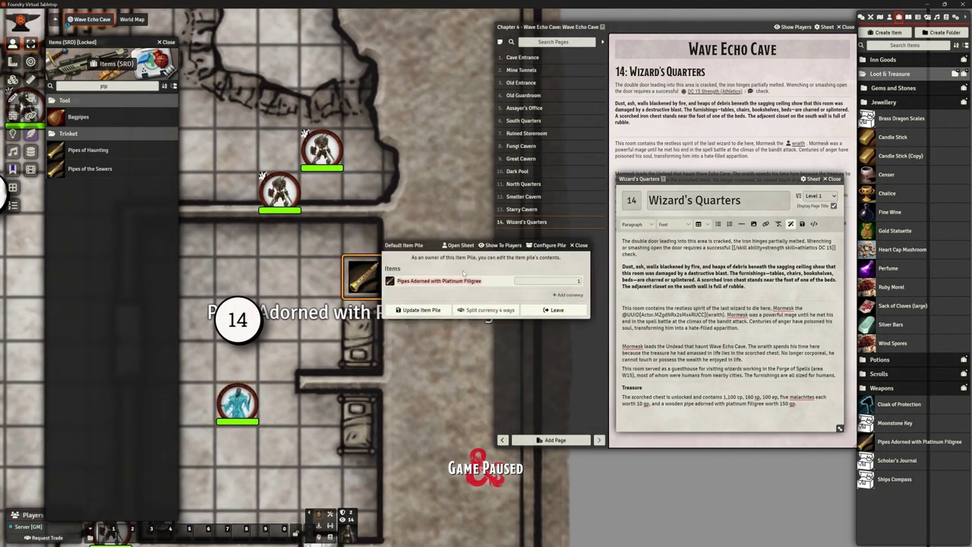
Configure the pipes' item pile as a Container and mark it as closed.
{"action": "left_click", "coordinate": [528, 111]}
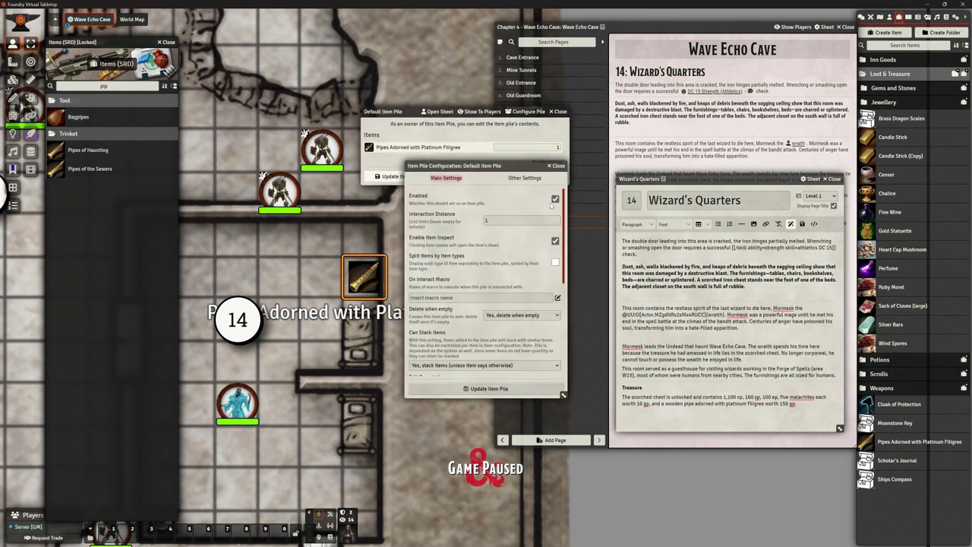
{"action": "left_click", "coordinate": [525, 178]}
{"action": "left_click", "coordinate": [456, 178]}
{"action": "left_click", "coordinate": [524, 177]}
{"action": "left_click", "coordinate": [523, 201]}
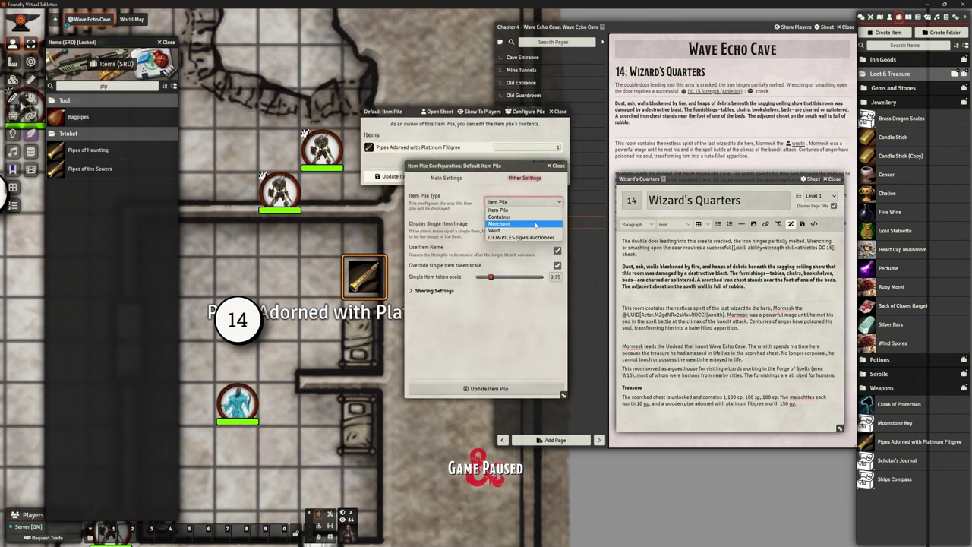
{"action": "left_click", "coordinate": [530, 217]}
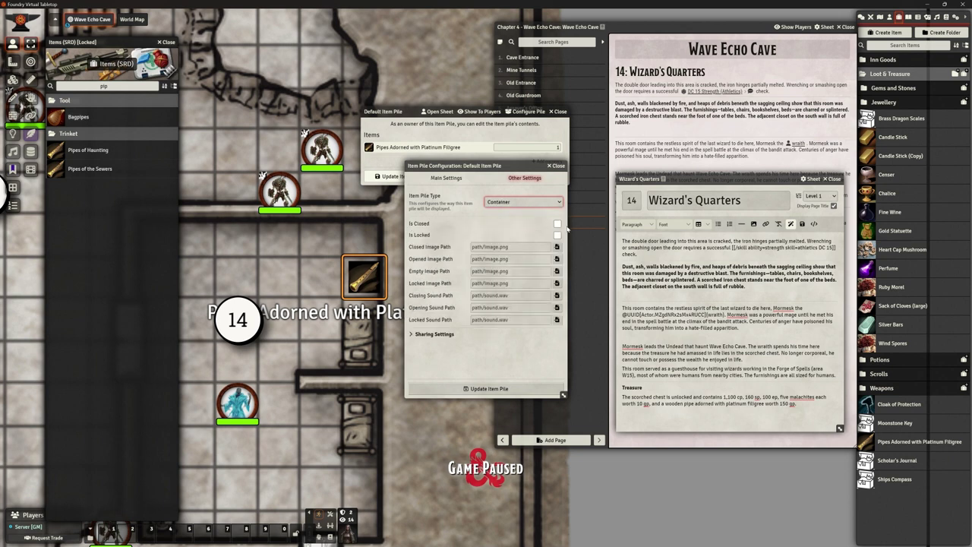
{"action": "left_click", "coordinate": [557, 223]}
Set the container's closed image to chest-reinforced-steel-brown.webp from the core icons/containers/chest folder and update the item pile.
{"action": "left_click", "coordinate": [557, 247]}
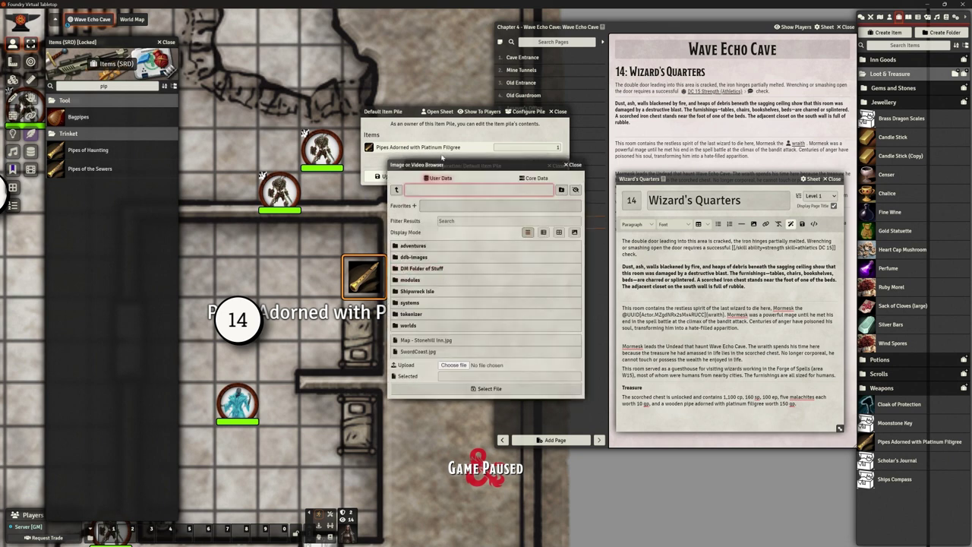
{"action": "left_click_drag", "start_coordinate": [470, 164], "coordinate": [524, 107]}
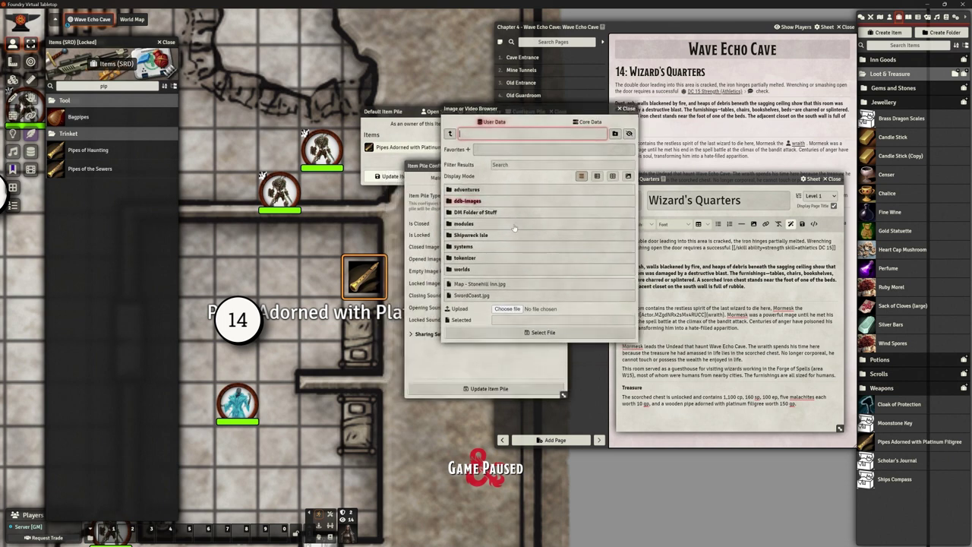
{"action": "left_click", "coordinate": [585, 124]}
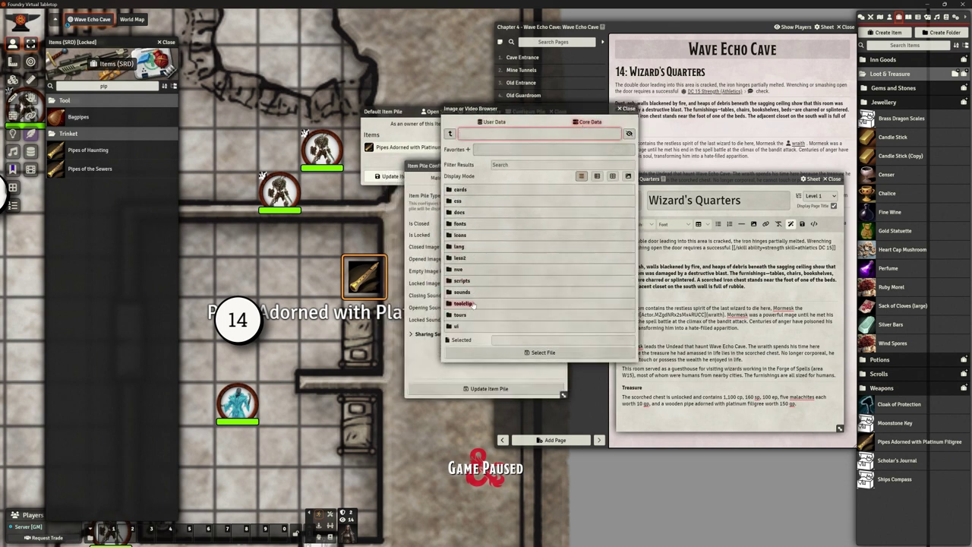
{"action": "left_click", "coordinate": [463, 235]}
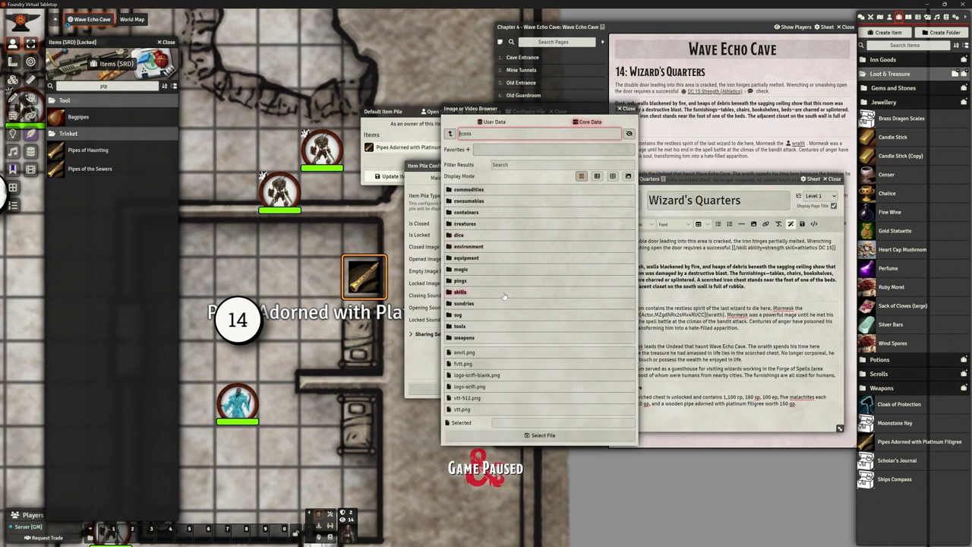
{"action": "left_click", "coordinate": [474, 213]}
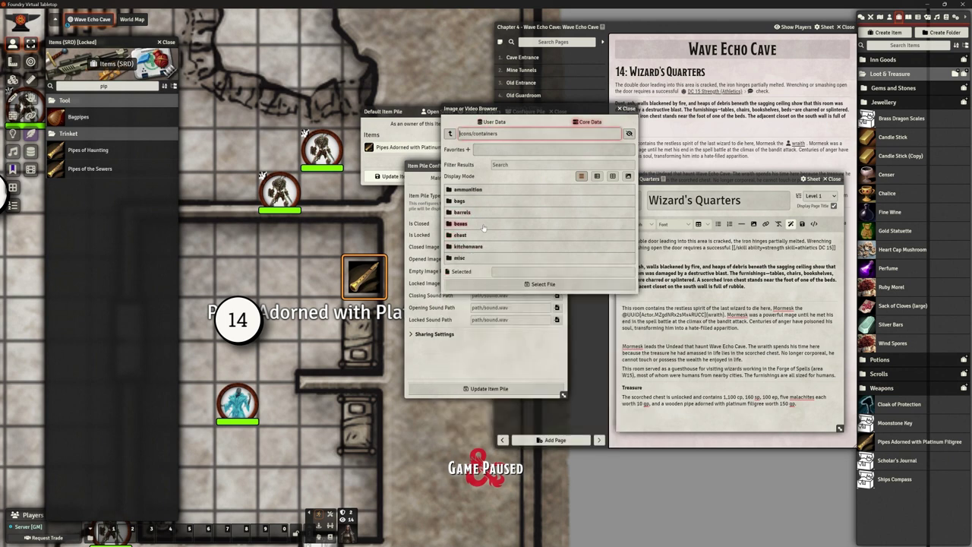
{"action": "left_click", "coordinate": [465, 236]}
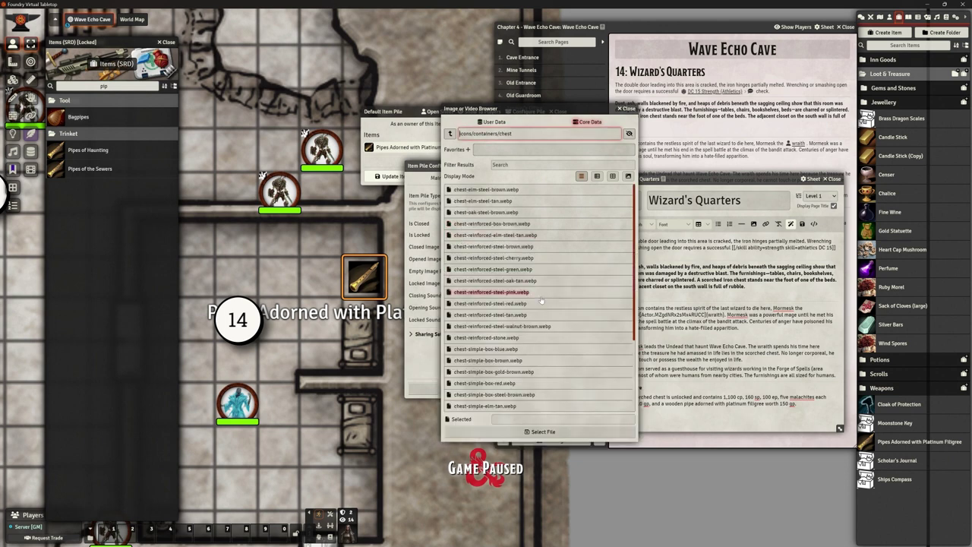
{"action": "scroll", "coordinate": [524, 258], "scroll_direction": "down", "scroll_amount": 3}
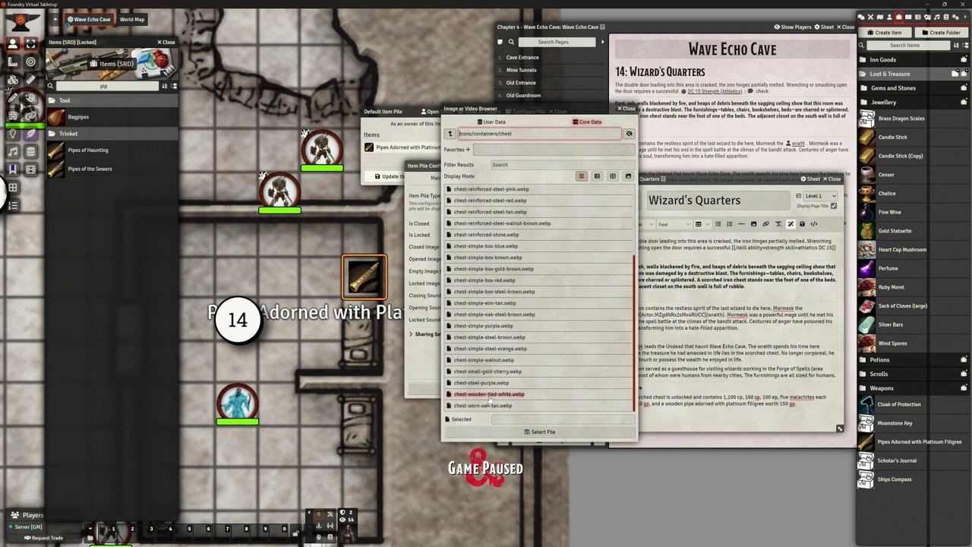
{"action": "scroll", "coordinate": [490, 401], "scroll_direction": "up", "scroll_amount": 3}
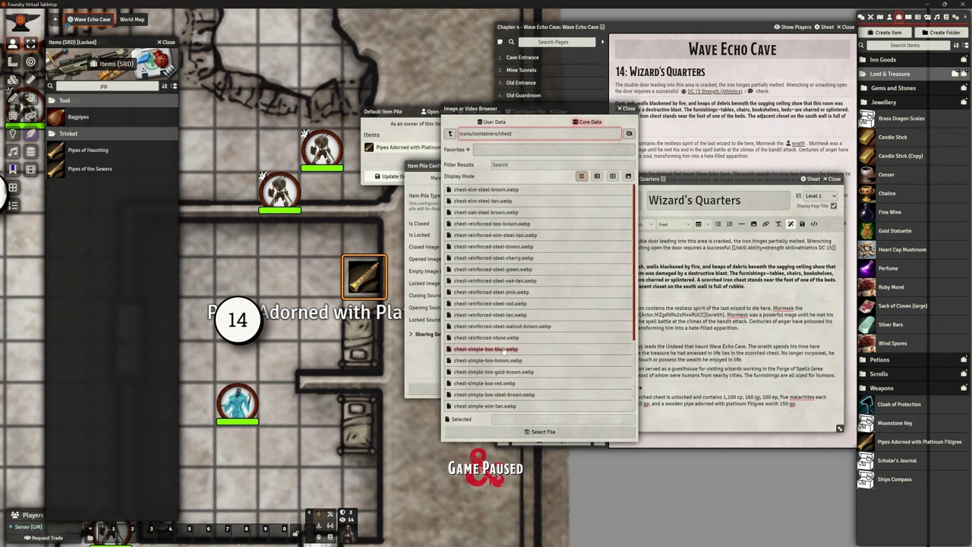
{"action": "left_click", "coordinate": [482, 247]}
{"action": "left_click", "coordinate": [538, 432]}
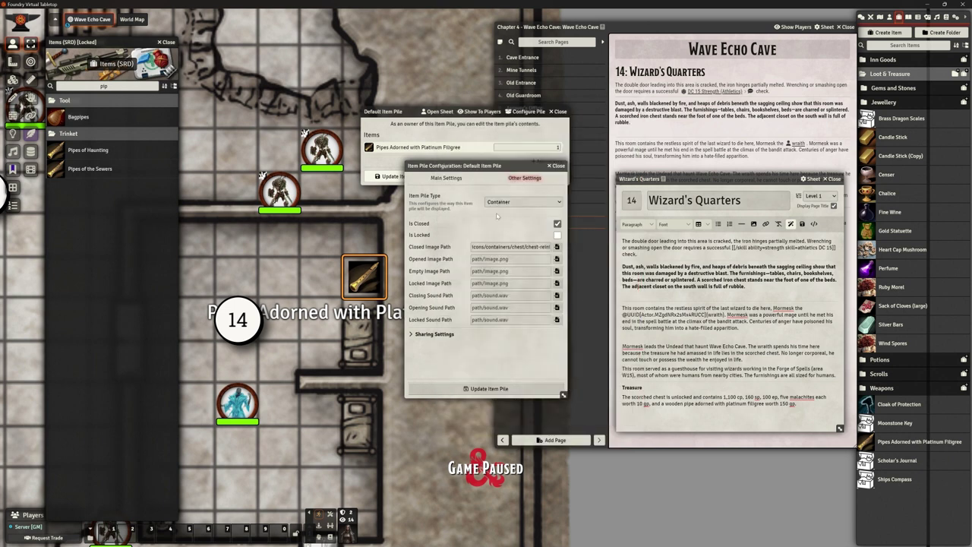
{"action": "left_click", "coordinate": [499, 389]}
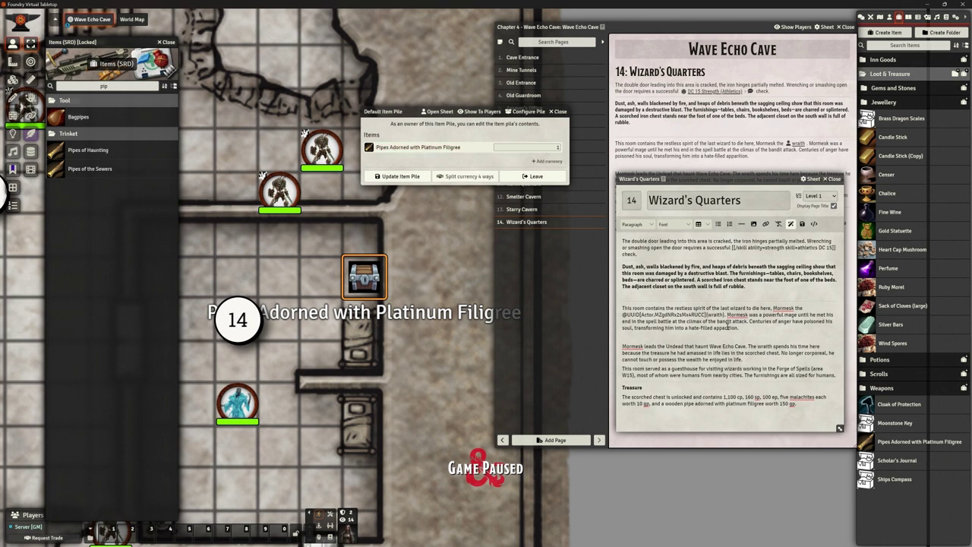
Enter the chest's currencies as 1100 copper, 160 silver and 100 electrum.
{"action": "left_click", "coordinate": [548, 161]}
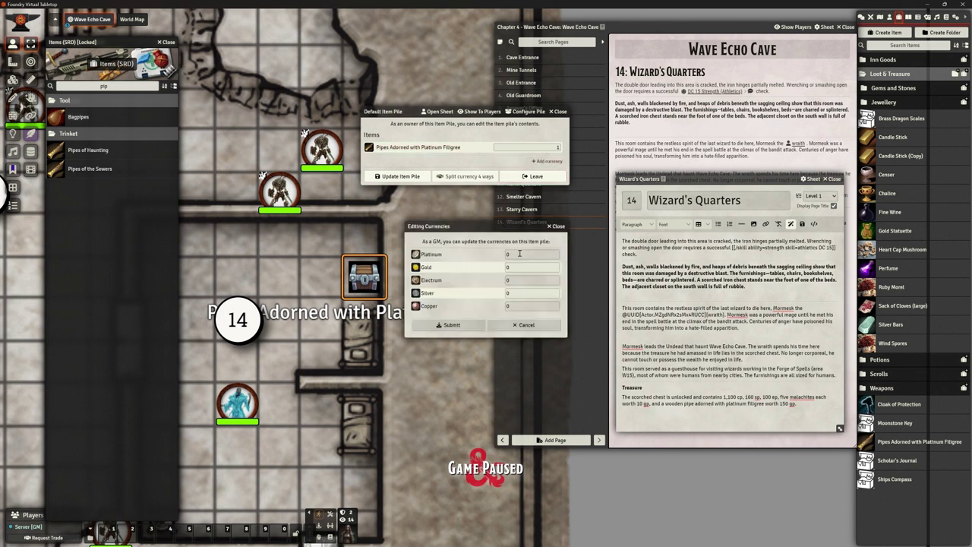
{"action": "left_click", "coordinate": [518, 303]}
{"action": "type", "text": "1100"}
{"action": "left_click", "coordinate": [492, 312]}
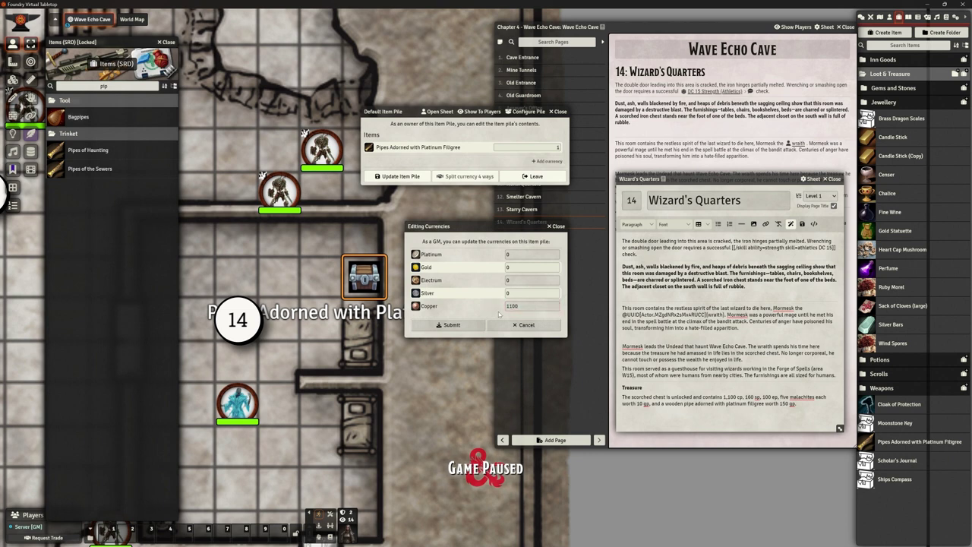
{"action": "left_click", "coordinate": [519, 294]}
{"action": "type", "text": "160"}
{"action": "left_click", "coordinate": [494, 306]}
{"action": "left_click", "coordinate": [519, 281]}
{"action": "type", "text": "100"}
{"action": "left_click", "coordinate": [492, 286]}
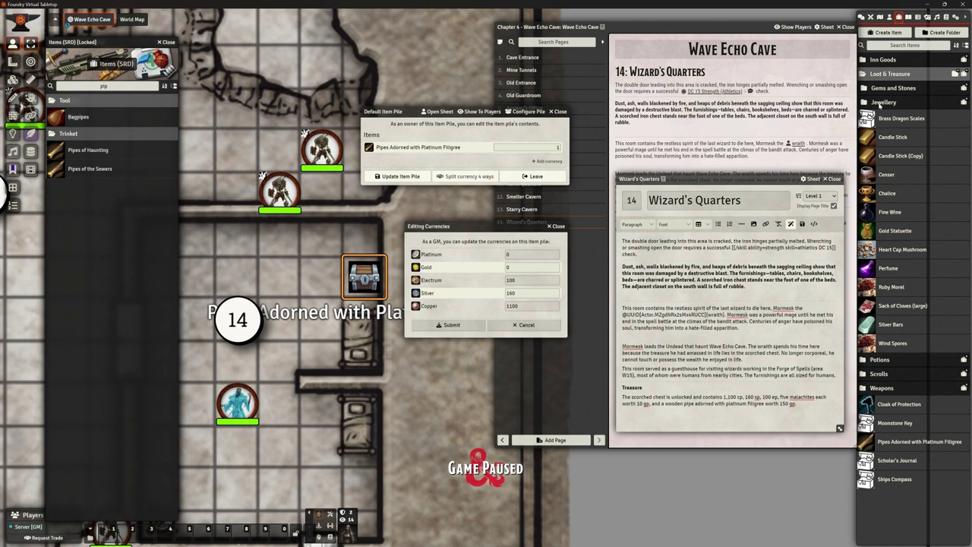
Check the Amethyst and Agate gemstones, add Agate to the chest's item pile, and submit the entered currencies.
{"action": "left_click", "coordinate": [894, 88]}
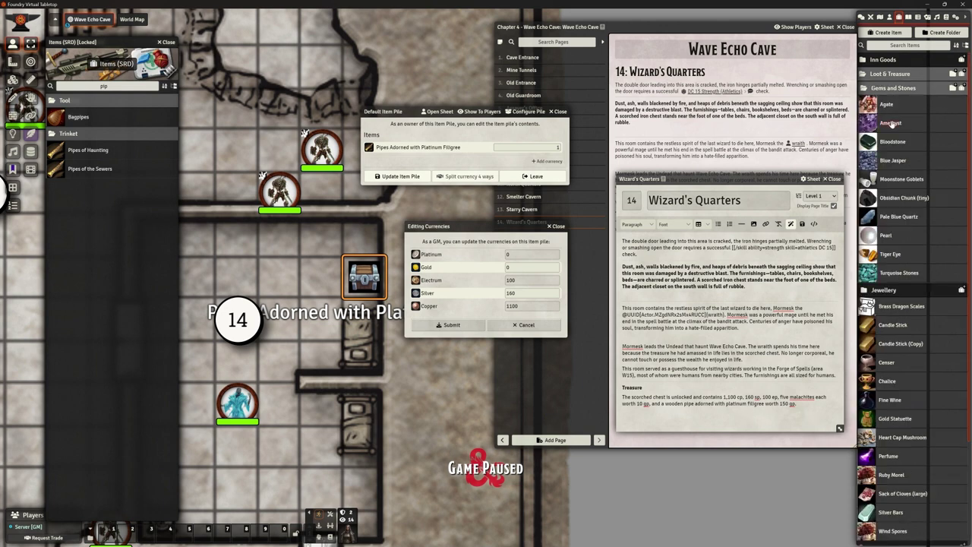
{"action": "left_click", "coordinate": [892, 124]}
{"action": "left_click", "coordinate": [580, 208]}
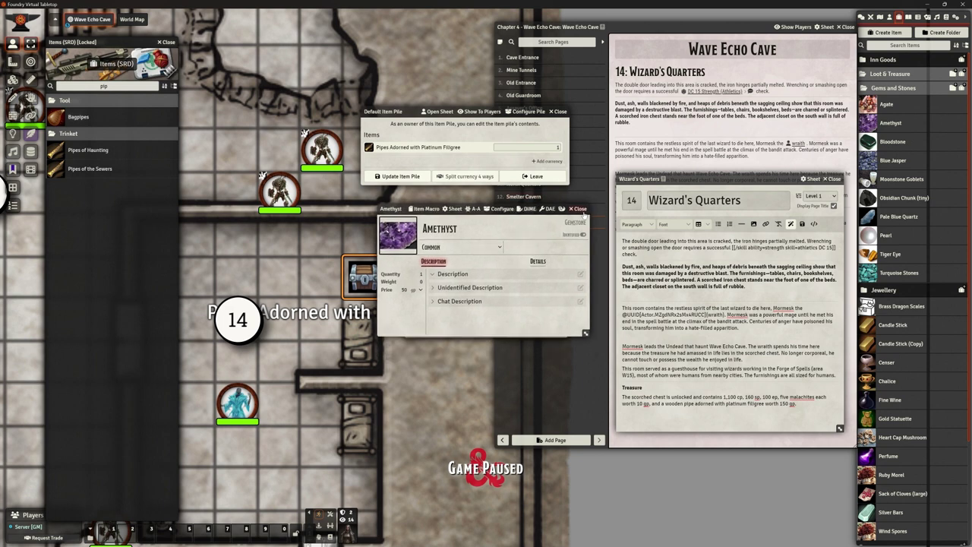
{"action": "left_click", "coordinate": [885, 106]}
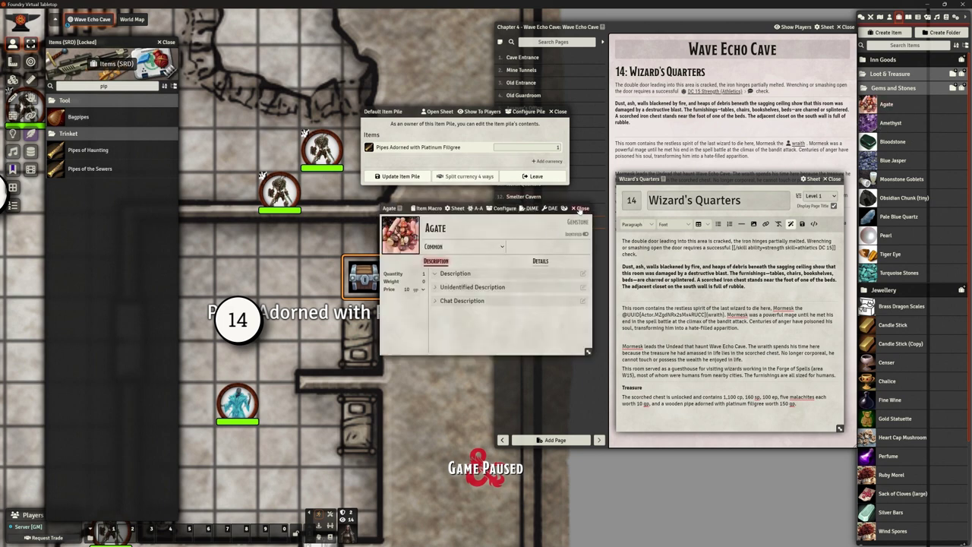
{"action": "left_click", "coordinate": [581, 209]}
{"action": "left_click_drag", "start_coordinate": [885, 106], "coordinate": [443, 163]}
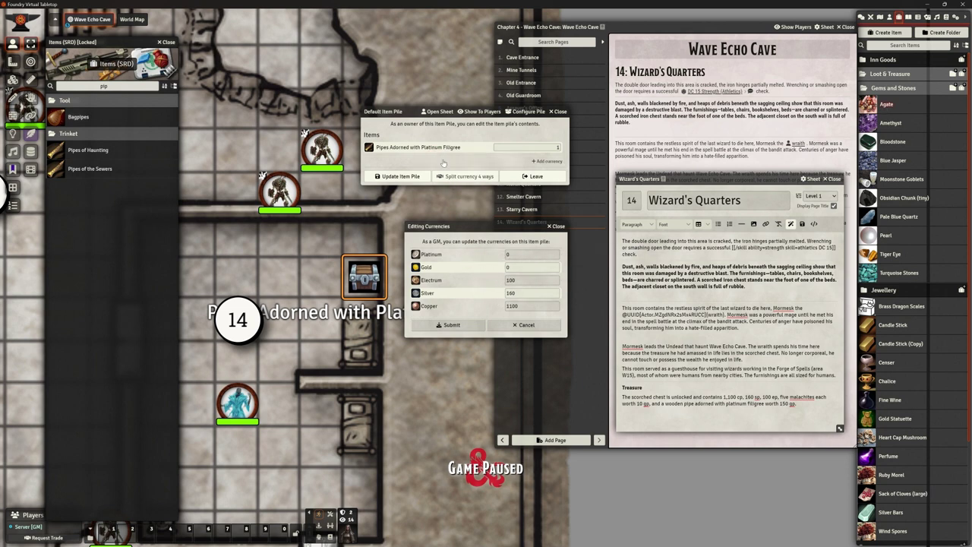
{"action": "left_click", "coordinate": [448, 324]}
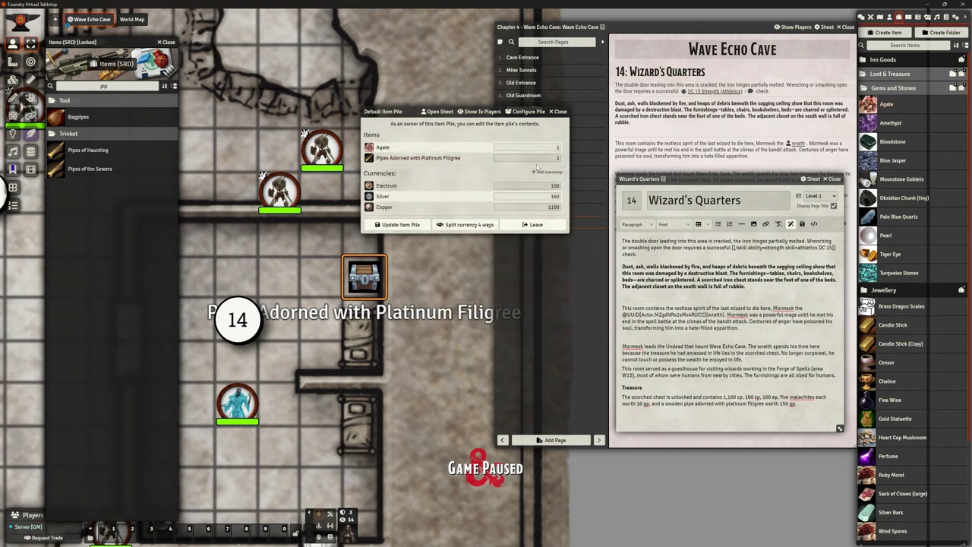
Set the Agate quantity in the pile to 5, update the item pile and close it.
{"action": "double_click", "coordinate": [554, 147]}
{"action": "type", "text": "5"}
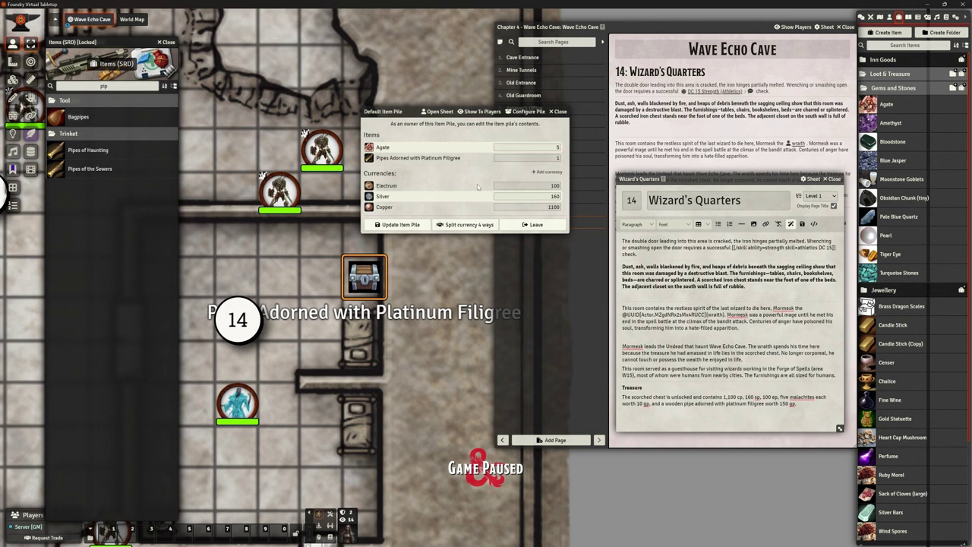
{"action": "left_click", "coordinate": [423, 224]}
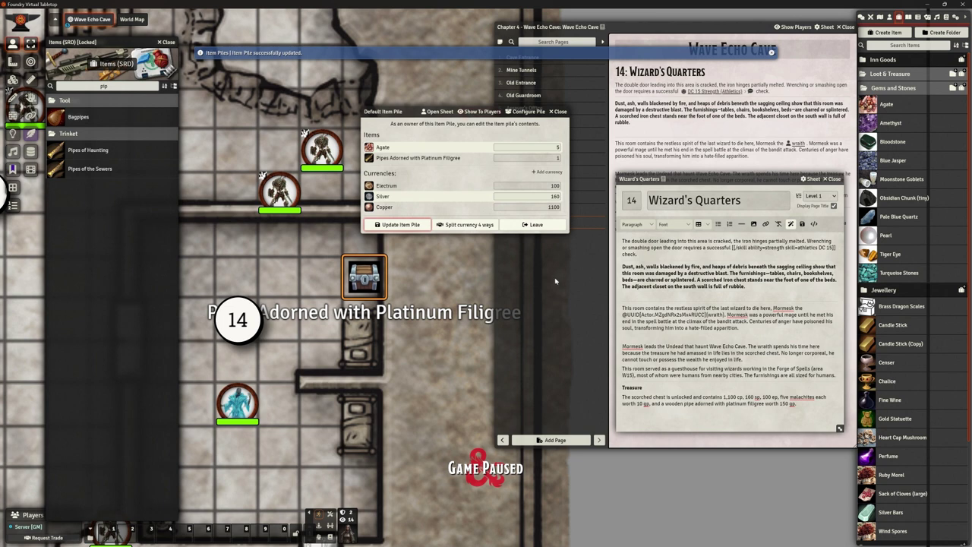
{"action": "left_click", "coordinate": [529, 225]}
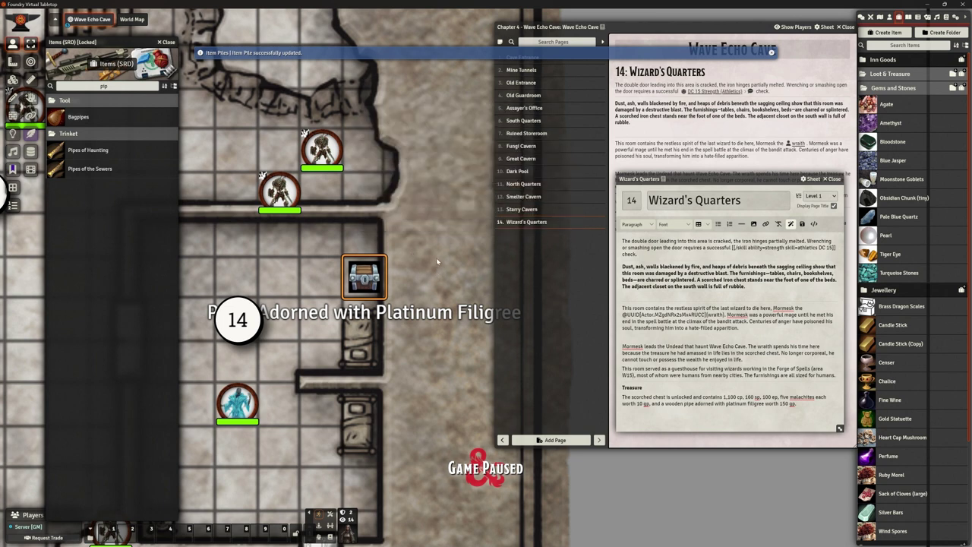
Rename the chest token to Scorched Chest and set its name display to Never Displayed.
{"action": "scroll", "coordinate": [436, 265], "scroll_direction": "down", "scroll_amount": 1}
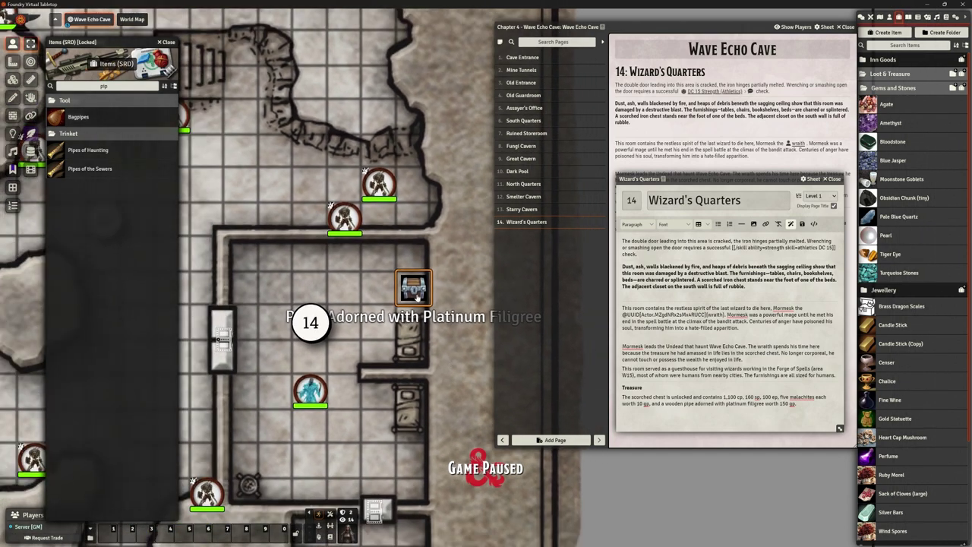
{"action": "right_click", "coordinate": [416, 297]}
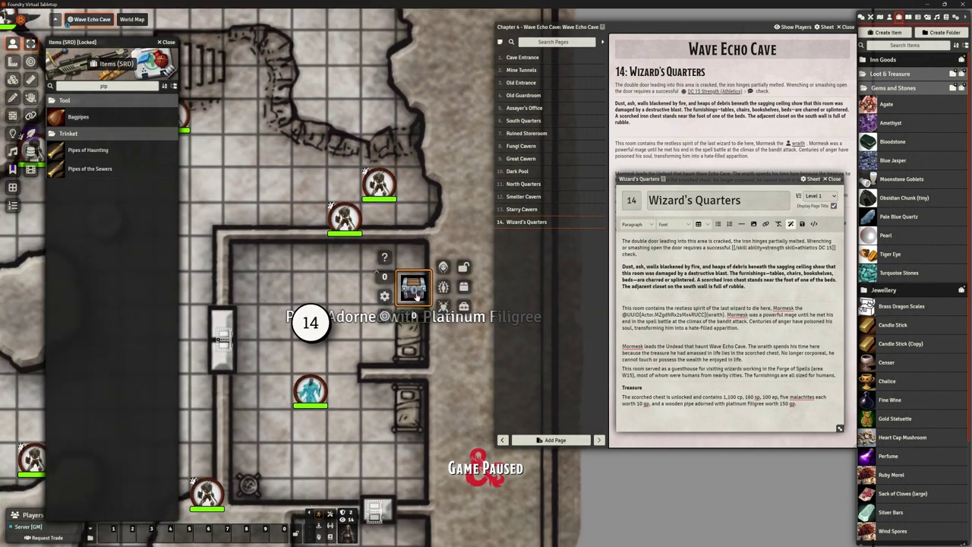
{"action": "double_click", "coordinate": [417, 296]}
{"action": "triple_click", "coordinate": [558, 246]}
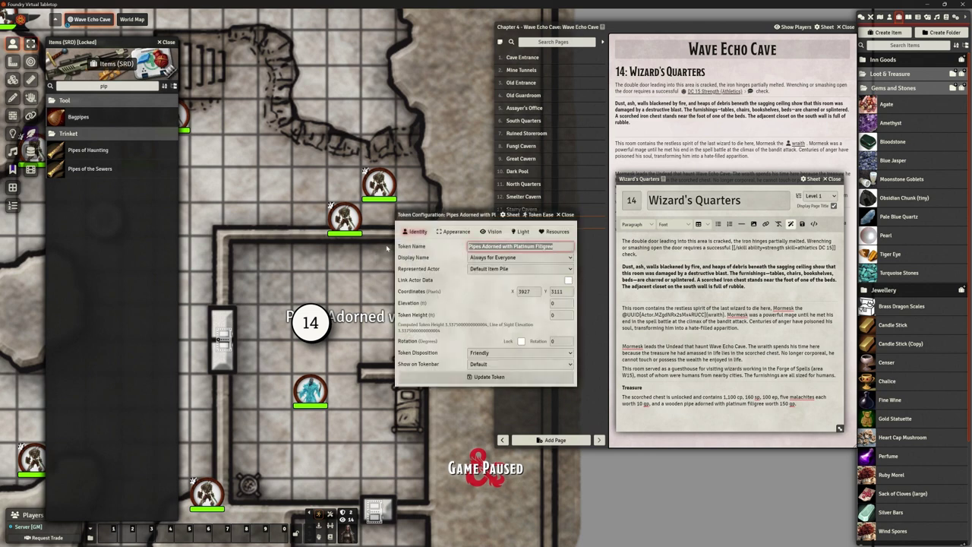
{"action": "type", "text": "Score"}
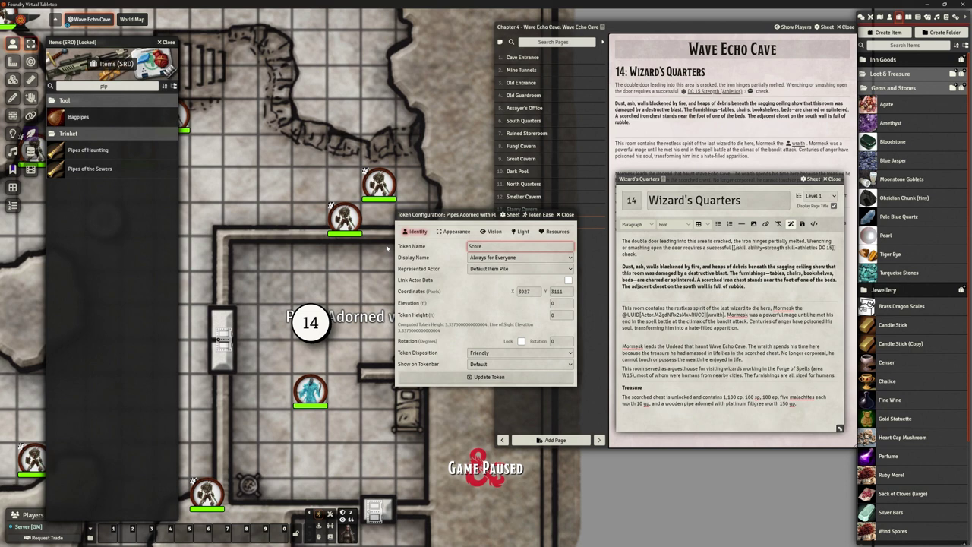
{"action": "key", "text": "BackSpace"}
{"action": "type", "text": "ched Chest"}
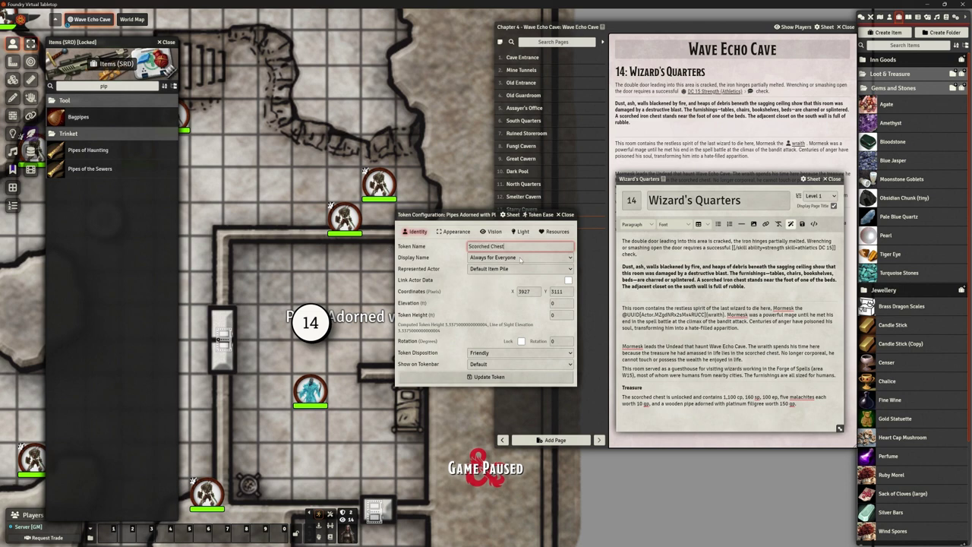
{"action": "left_click", "coordinate": [517, 259]}
{"action": "left_click", "coordinate": [486, 265]}
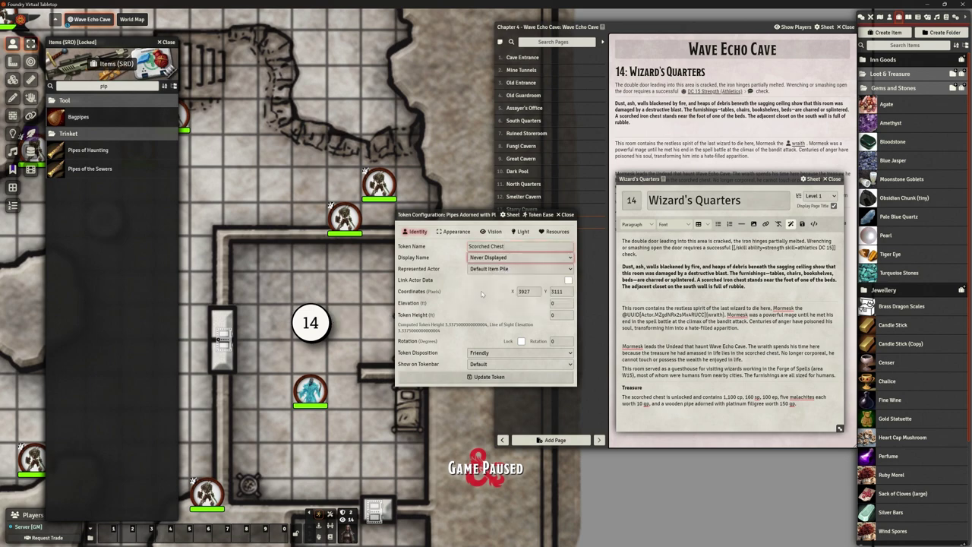
{"action": "left_click", "coordinate": [471, 376]}
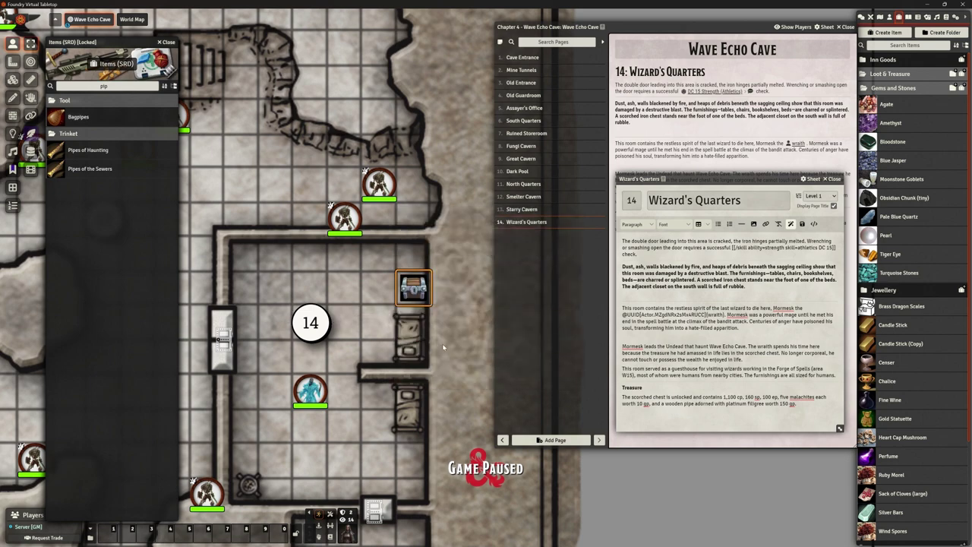
Save the Wizard's Quarters journal page and close the Items (SRD) compendium.
{"action": "scroll", "coordinate": [455, 319], "scroll_direction": "down", "scroll_amount": 2}
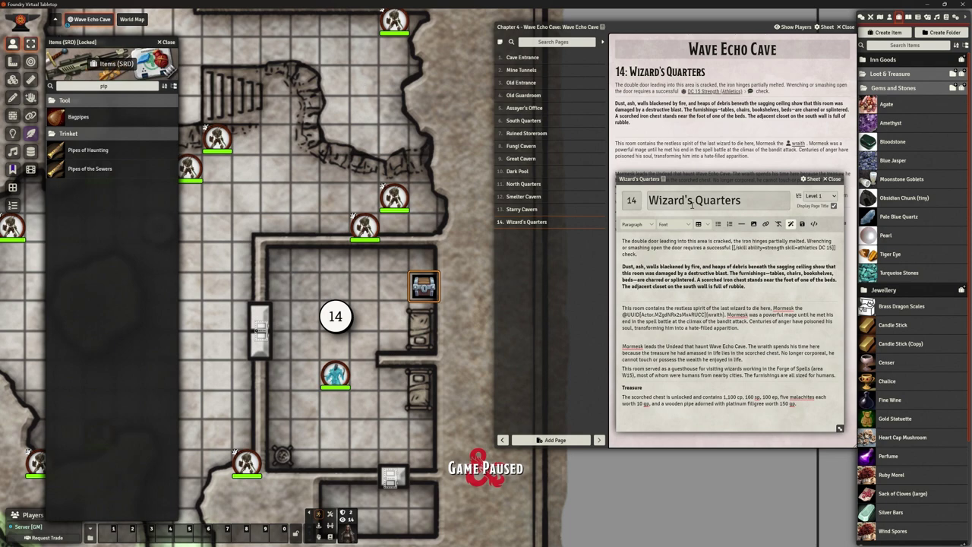
{"action": "left_click", "coordinate": [802, 224]}
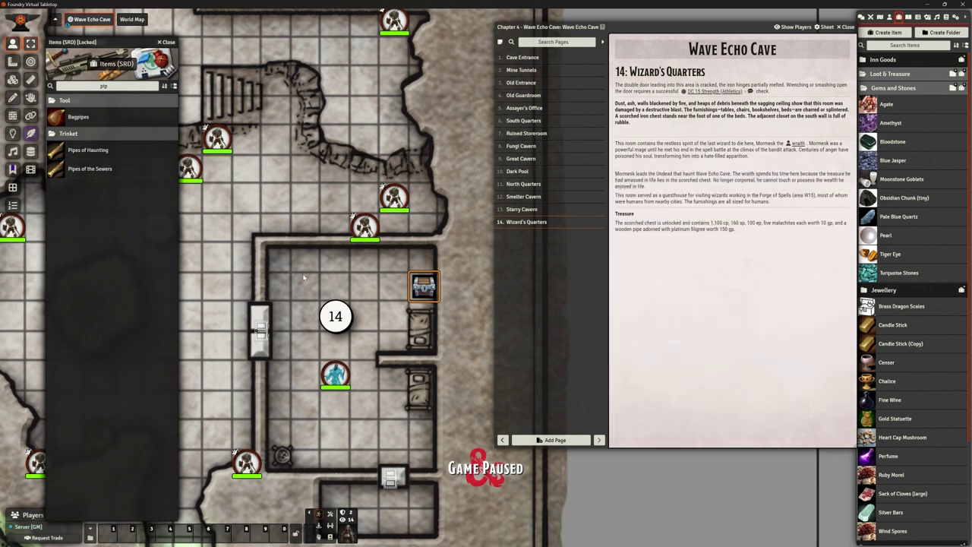
{"action": "scroll", "coordinate": [378, 214], "scroll_direction": "down", "scroll_amount": 5}
{"action": "scroll", "coordinate": [326, 214], "scroll_direction": "up", "scroll_amount": 3}
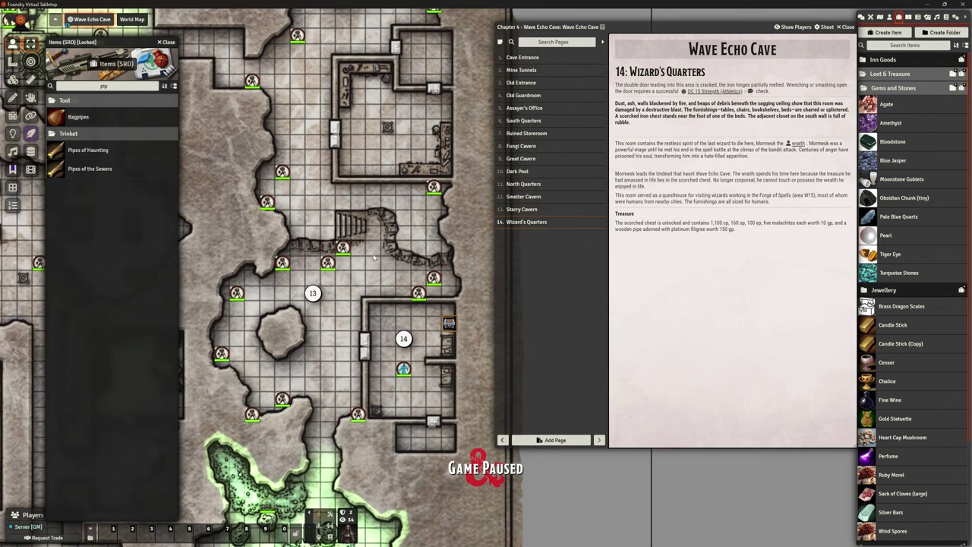
{"action": "left_click", "coordinate": [164, 42]}
{"action": "left_click", "coordinate": [167, 42]}
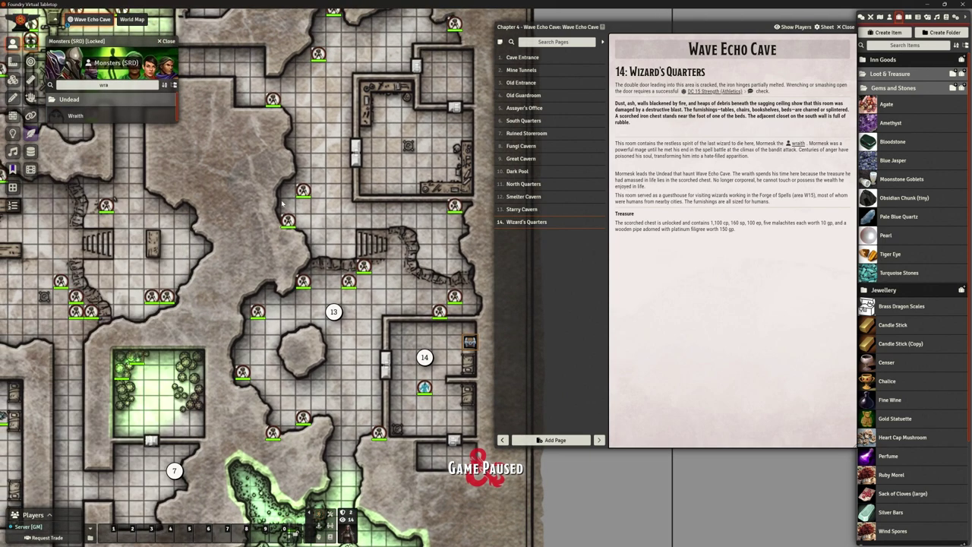
Look over the Wave Echo Cave map, from the areas around the Starry Cavern to the Dark Pool and North Quarters.
{"action": "scroll", "coordinate": [399, 367], "scroll_direction": "down", "scroll_amount": 2}
{"action": "left_click_drag", "start_coordinate": [400, 368], "coordinate": [361, 368]}
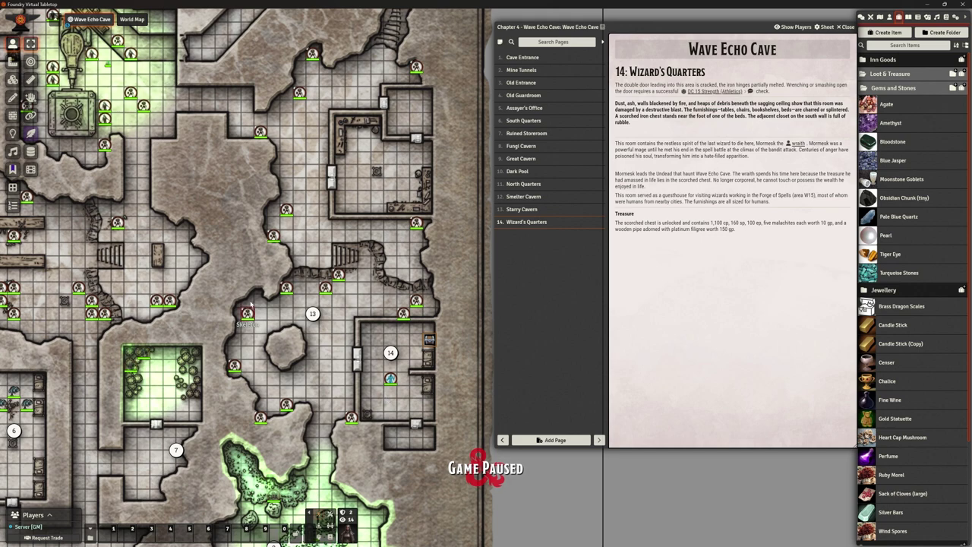
{"action": "left_click_drag", "start_coordinate": [198, 195], "coordinate": [232, 241]}
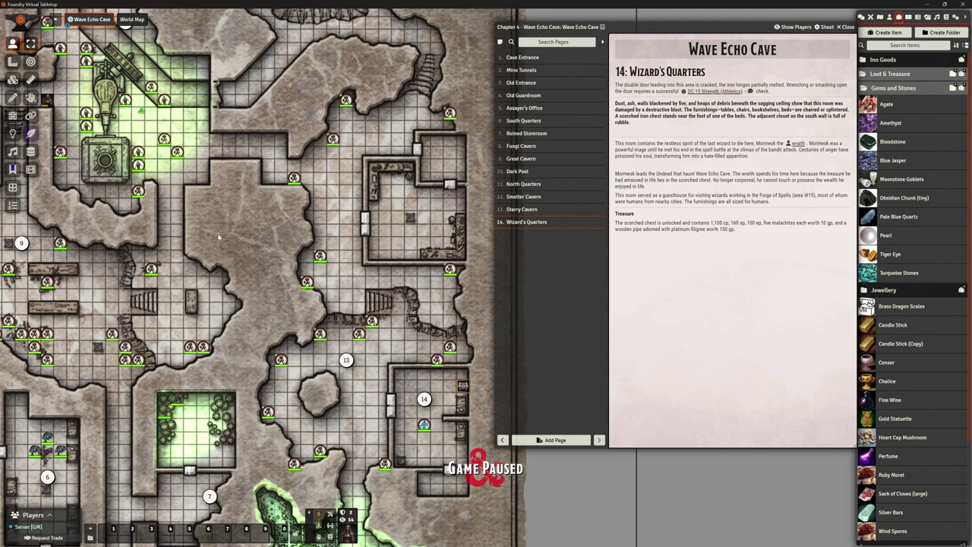
{"action": "key", "text": "Down"}
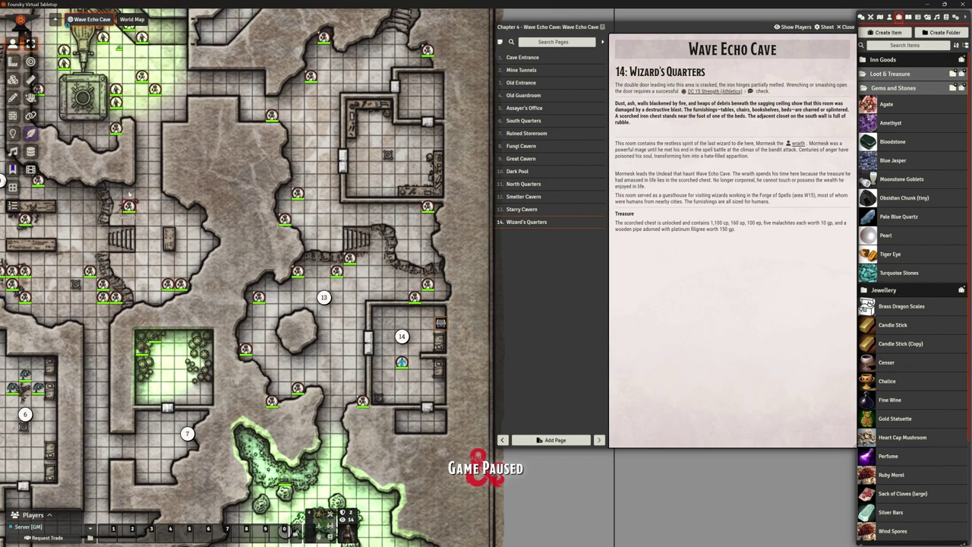
{"action": "key", "text": "Left"}
{"action": "key", "text": "Up"}
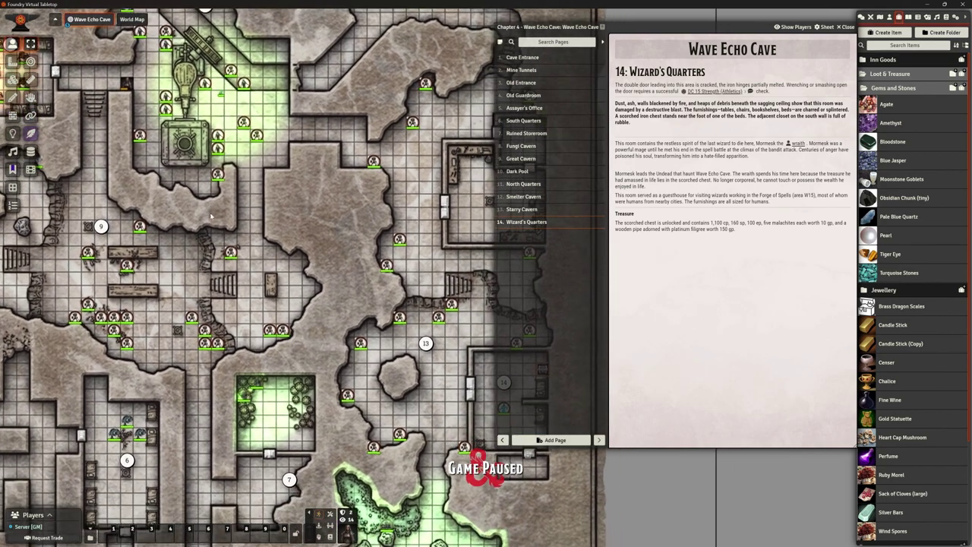
{"action": "key", "text": "Left"}
{"action": "key", "text": "Up"}
{"action": "key", "text": "Left"}
{"action": "key", "text": "Up"}
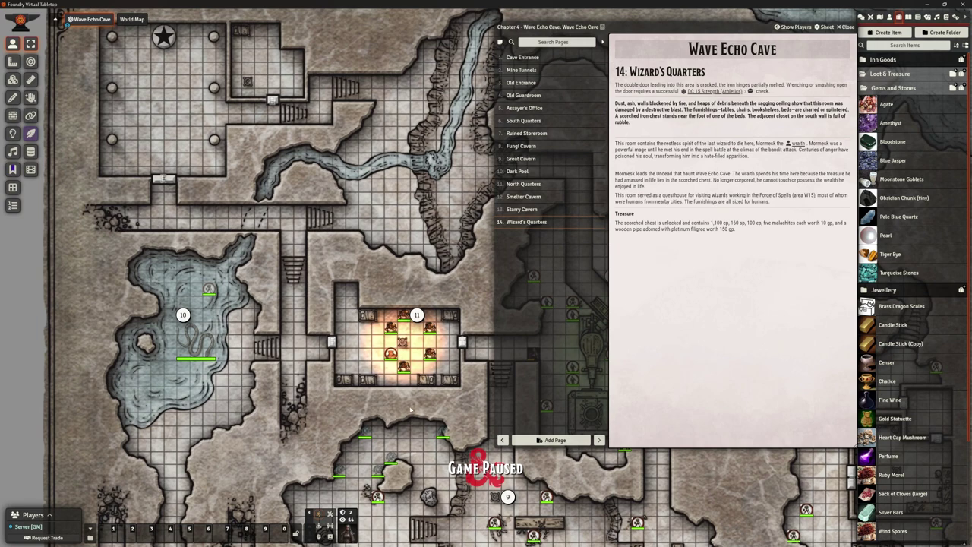
{"action": "key", "text": "Right"}
{"action": "key", "text": "Right"}
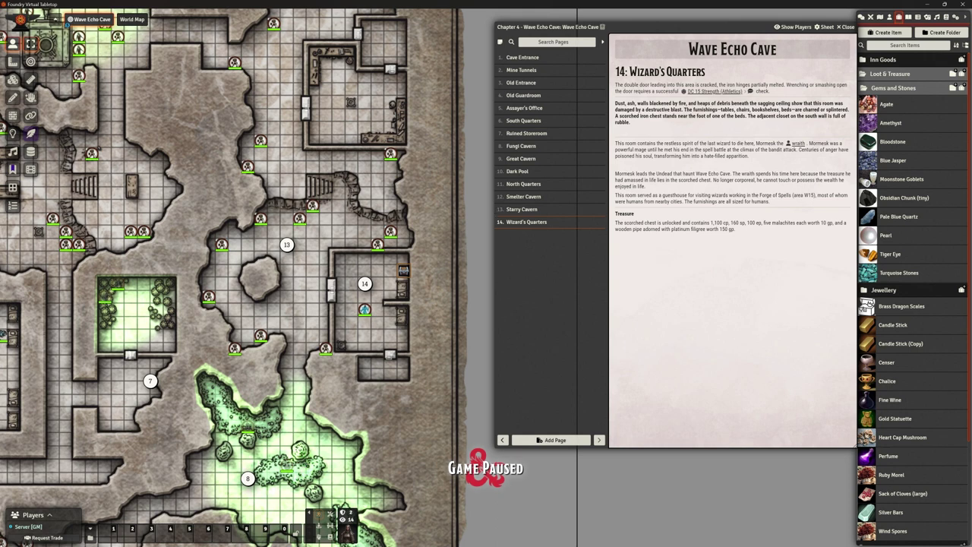
{"action": "left_click", "coordinate": [548, 440]}
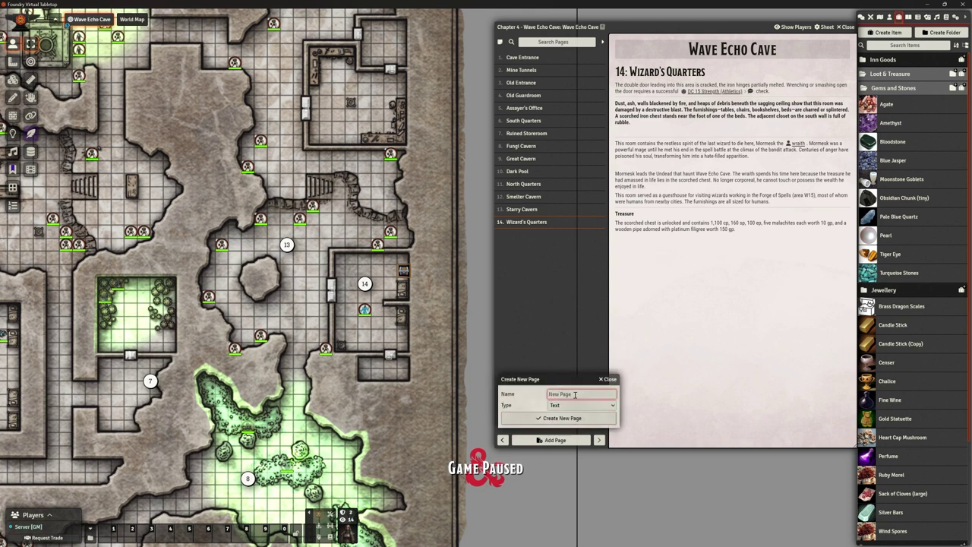
{"action": "type", "text": "Forge"}
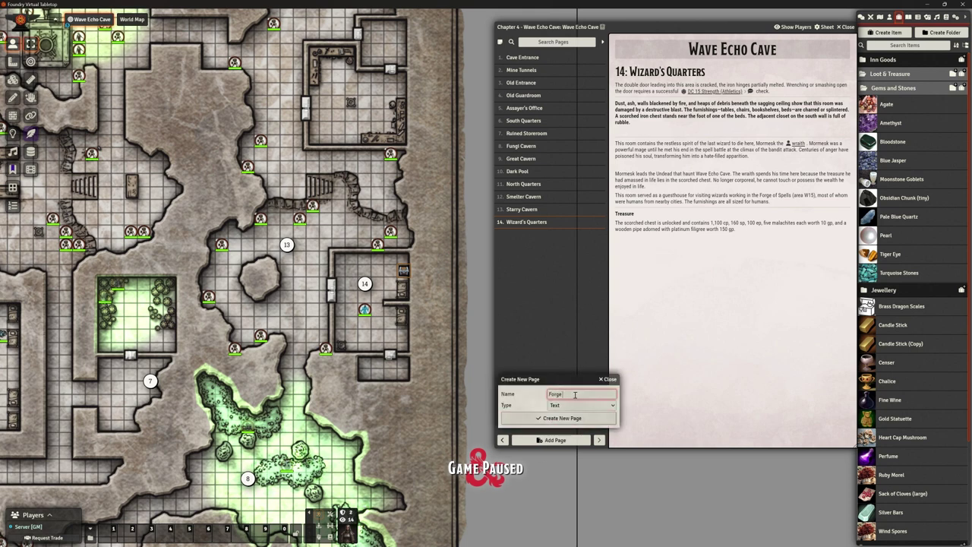
{"action": "type", "text": " of Spells"}
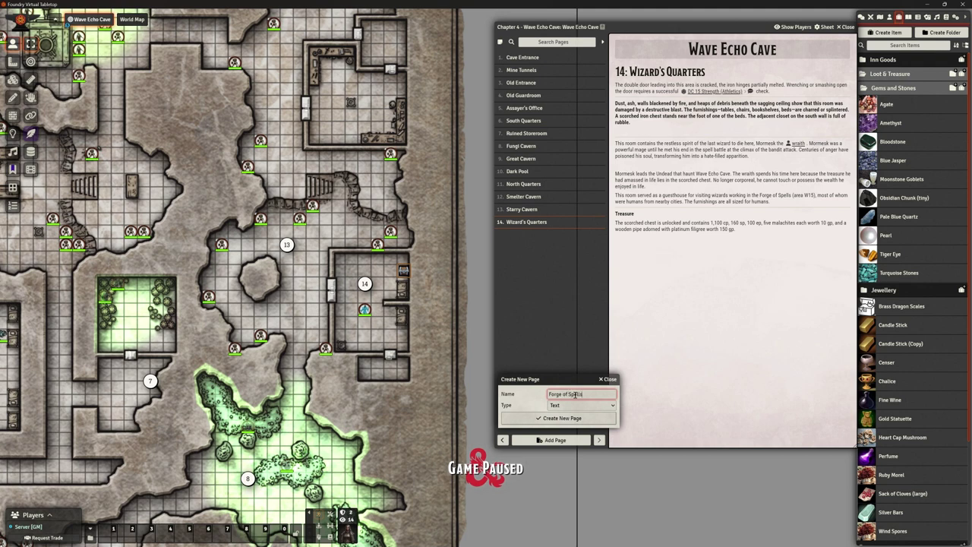
{"action": "left_click", "coordinate": [580, 404]}
{"action": "left_click", "coordinate": [568, 441]}
{"action": "left_click", "coordinate": [562, 419]}
{"action": "left_click", "coordinate": [588, 155]}
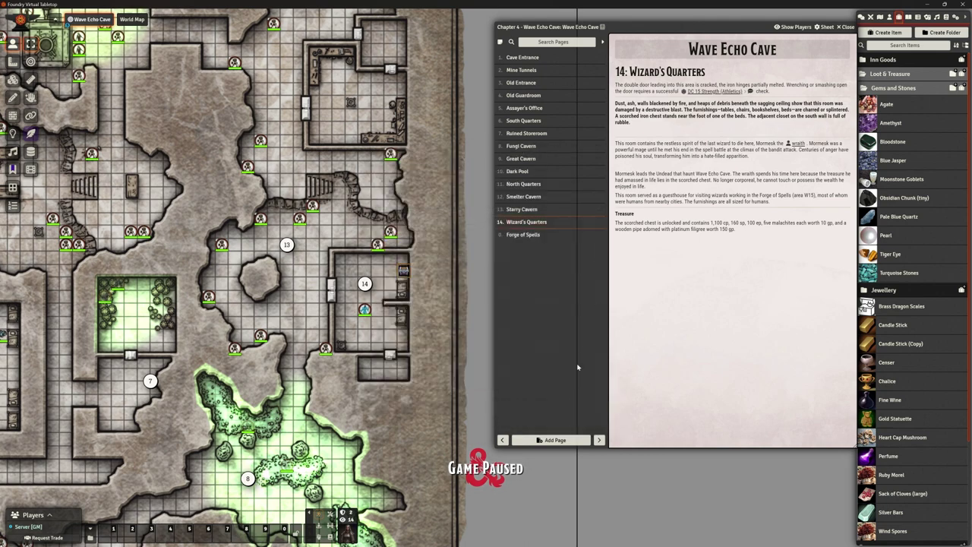
{"action": "left_click", "coordinate": [540, 236]}
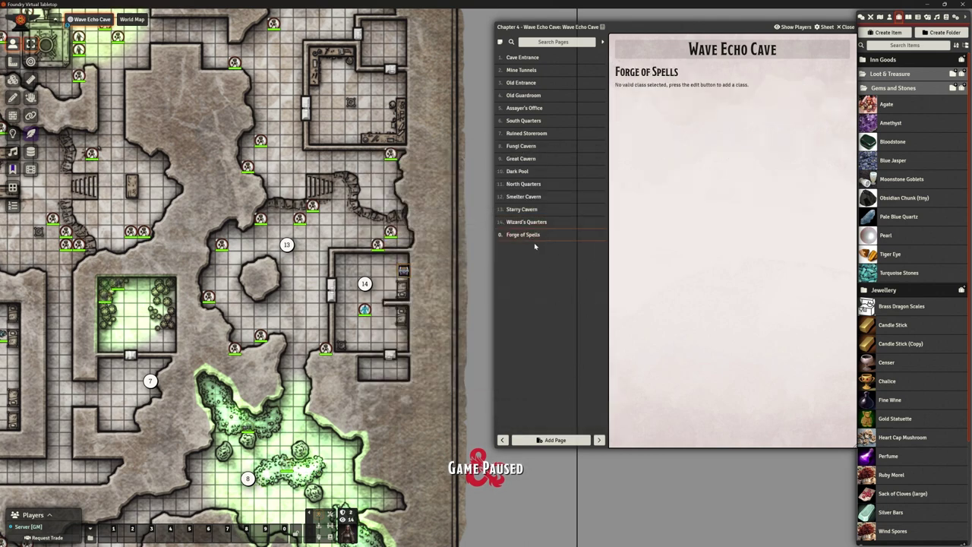
{"action": "right_click", "coordinate": [526, 238]}
{"action": "left_click", "coordinate": [522, 247]}
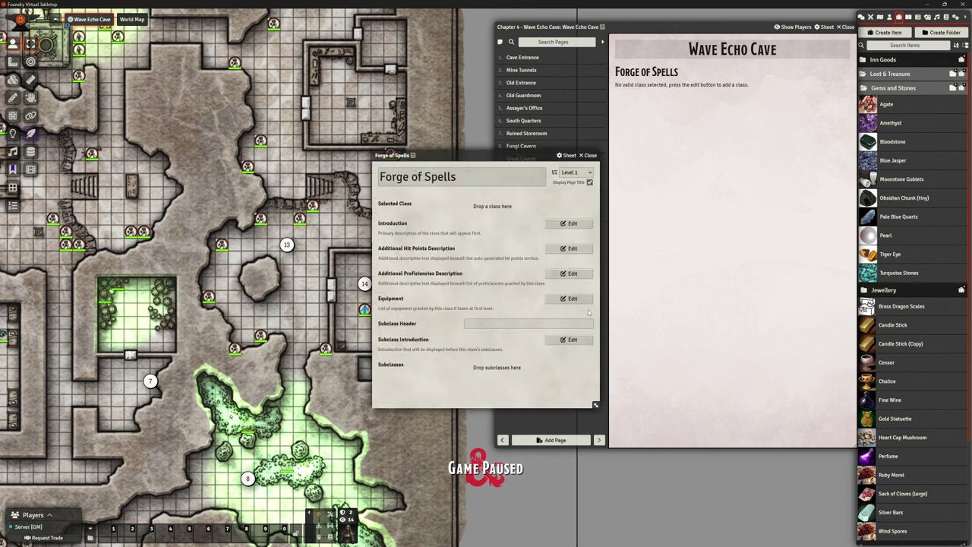
{"action": "left_click", "coordinate": [590, 155]}
{"action": "right_click", "coordinate": [516, 238]}
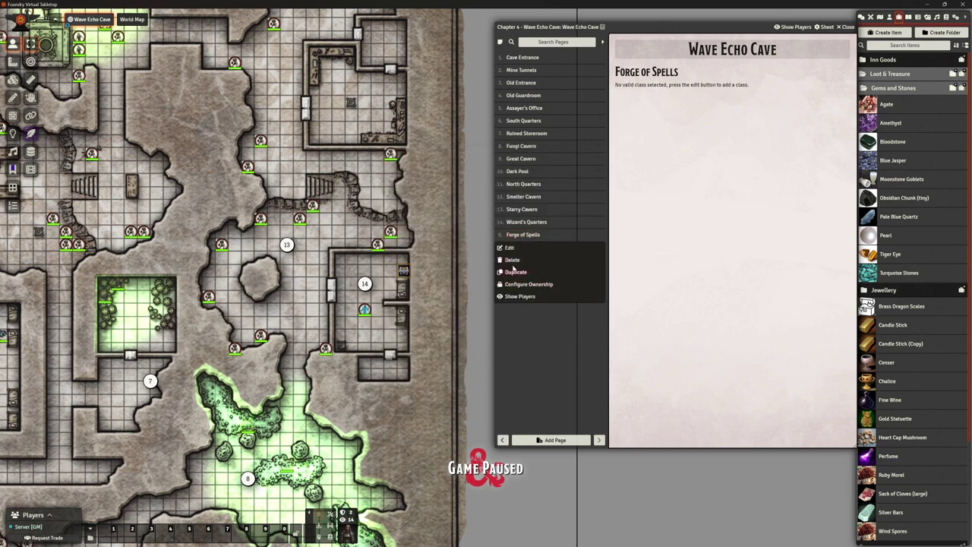
{"action": "left_click", "coordinate": [522, 261]}
{"action": "left_click", "coordinate": [644, 270]}
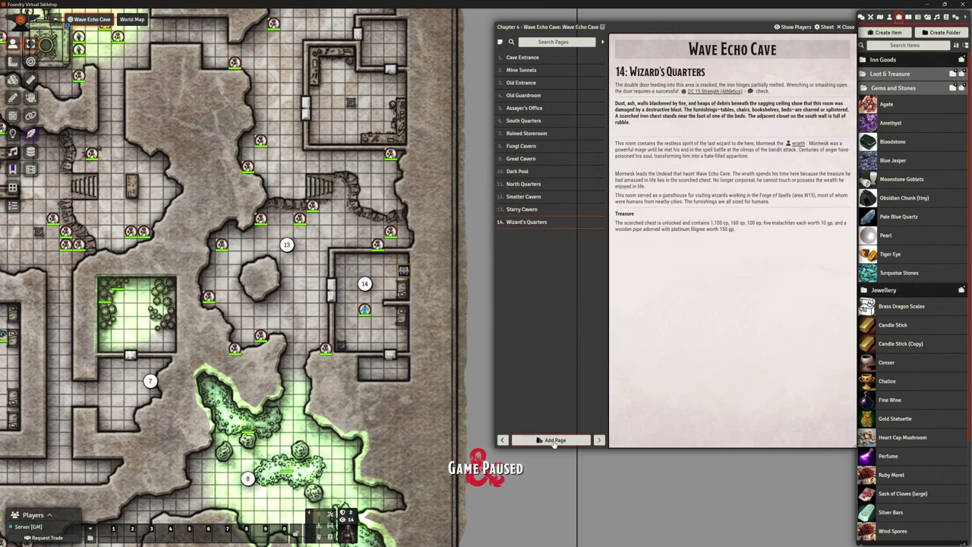
Add a Map Location page named Forge of Spells to the Wave Echo Cave journal and set its location code to 15.
{"action": "left_click", "coordinate": [555, 440]}
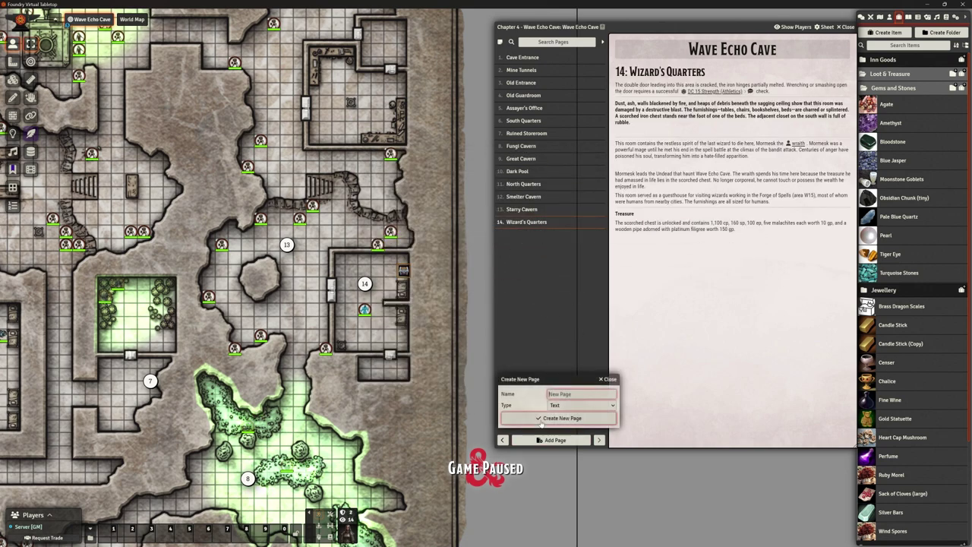
{"action": "type", "text": "Forge of Spells"}
{"action": "left_click", "coordinate": [581, 405]}
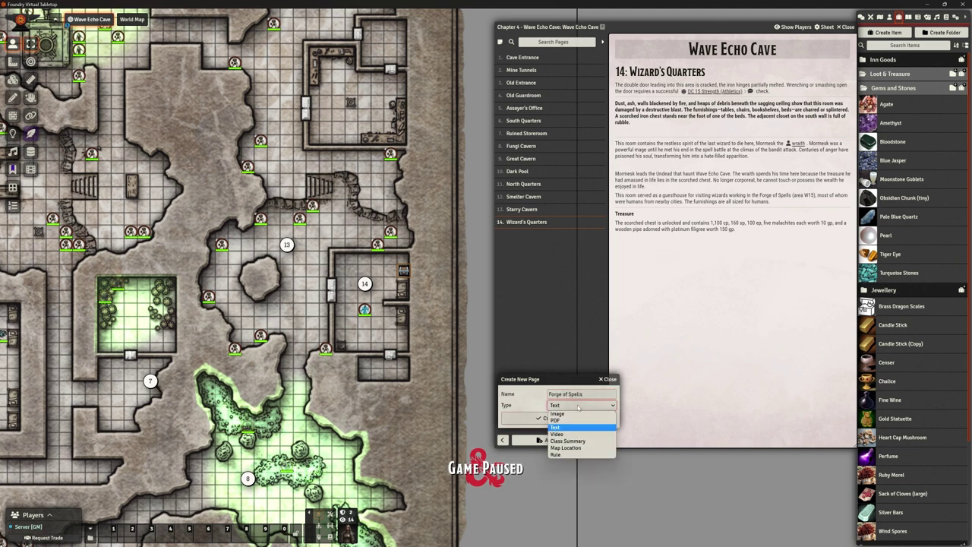
{"action": "left_click", "coordinate": [575, 448]}
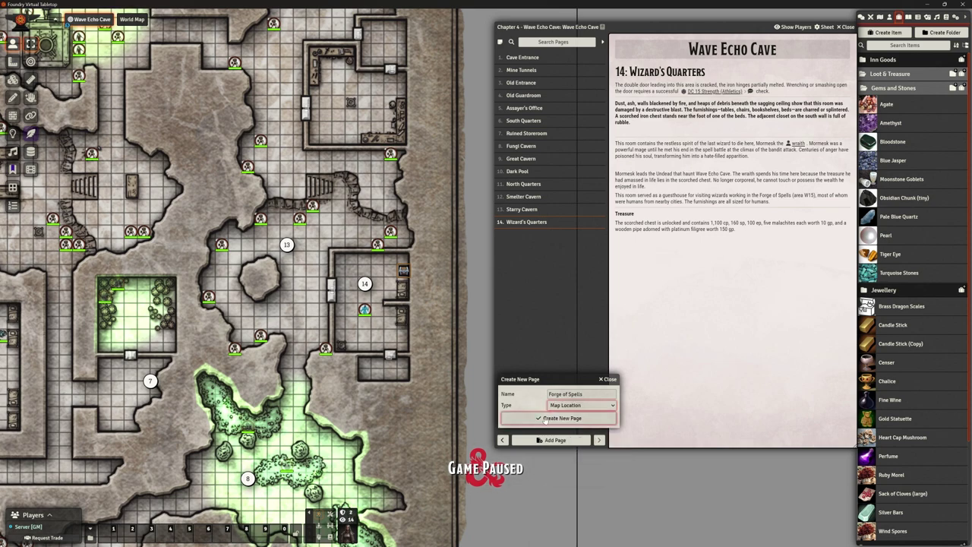
{"action": "left_click", "coordinate": [558, 419]}
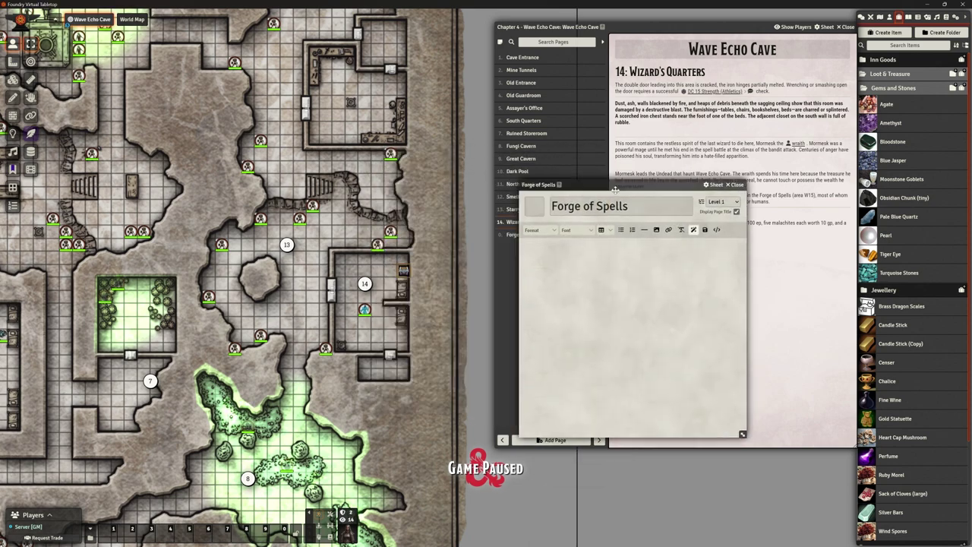
{"action": "left_click", "coordinate": [617, 252]}
{"action": "type", "text": "15"}
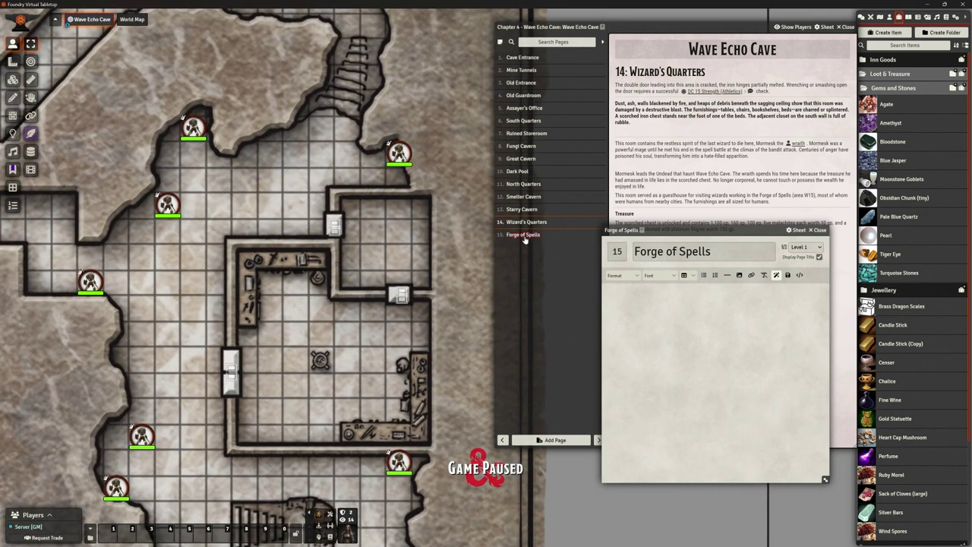
Place the Forge of Spells page as a map note above the brazier in the workshop, and bring the page's editor back up.
{"action": "left_click_drag", "start_coordinate": [524, 238], "coordinate": [321, 342]}
{"action": "left_click", "coordinate": [427, 514]}
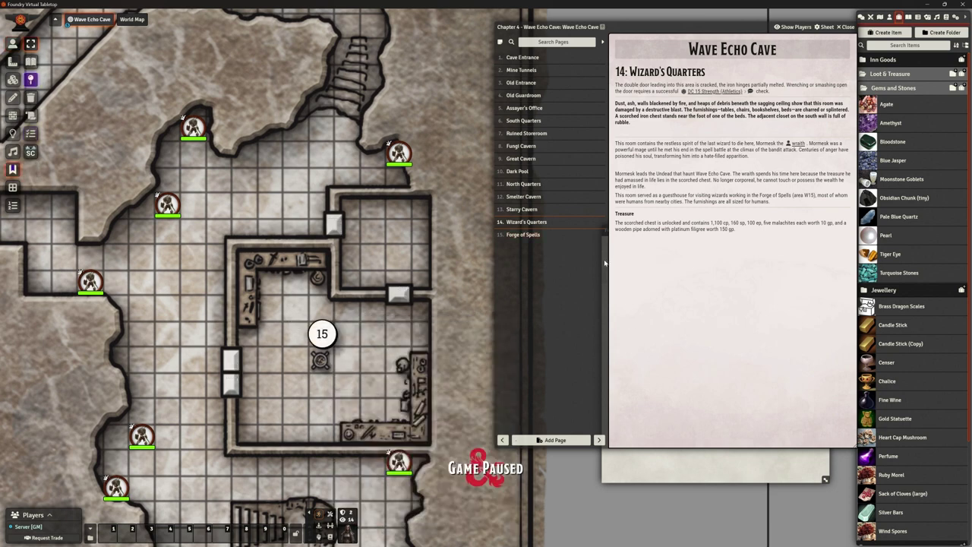
{"action": "double_click", "coordinate": [522, 236]}
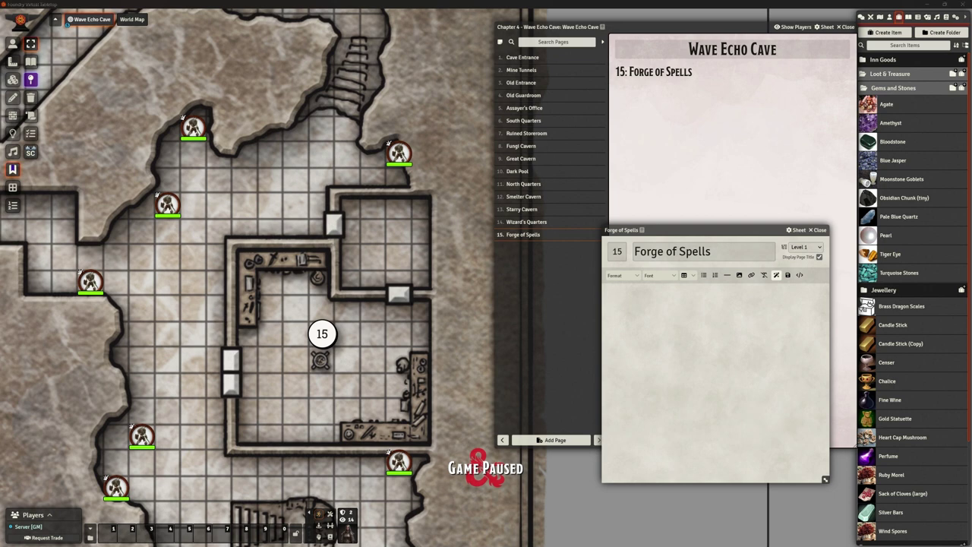
Insert the introductory paragraph about the Phandelver Pact wizards and the damaged doors, followed by a horizontal line.
{"action": "left_click", "coordinate": [714, 325]}
{"action": "type", "text": "The wizards who allied with the dwarves and gnomes of the Phandelver Pact channeled the latent magic of these caverns to enchant well-made dwarven arms and gnome gadgets. The northernmost door is scorched and cracked, its iron hinges partially melted; forcing it open requires a successful DC 15 Strength (Athletics) check. The double door is just as damaged but stands slightly ajar."}
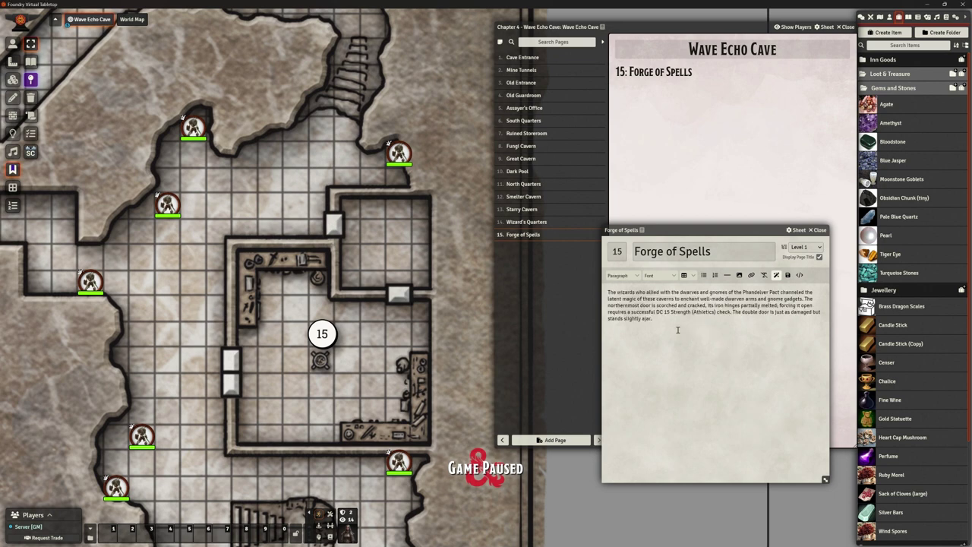
{"action": "left_click", "coordinate": [727, 275]}
Below the line, add the two read-aloud paragraphs describing the large workshop and the floating spherical creature, and make them bold.
{"action": "left_click", "coordinate": [647, 345]}
{"action": "type", "text": "This large workshop was badly damaged by the ancient spell battle that laid waste to the mine. Worktables taking up two corners of the room are scorched, and the plaster has burned off the masonry walls. In the middle of the room, a stone pedestal holds a small brazier in which an eerie green flame dances and crackles. The brazier and its pedestal appear to have been untouched by the forces that destroyed this area. Behind the brazier of green flames floats a spherical creature measuring roughly four feet in diameter. Four eyestalks protrude from its central mass, two on each side. In the center of the body is a large eye that stares at you. It greets you in a raspy voice you hear only in your head."}
{"action": "left_click_drag", "start_coordinate": [825, 389], "coordinate": [607, 339]}
{"action": "key", "text": "ctrl+b"}
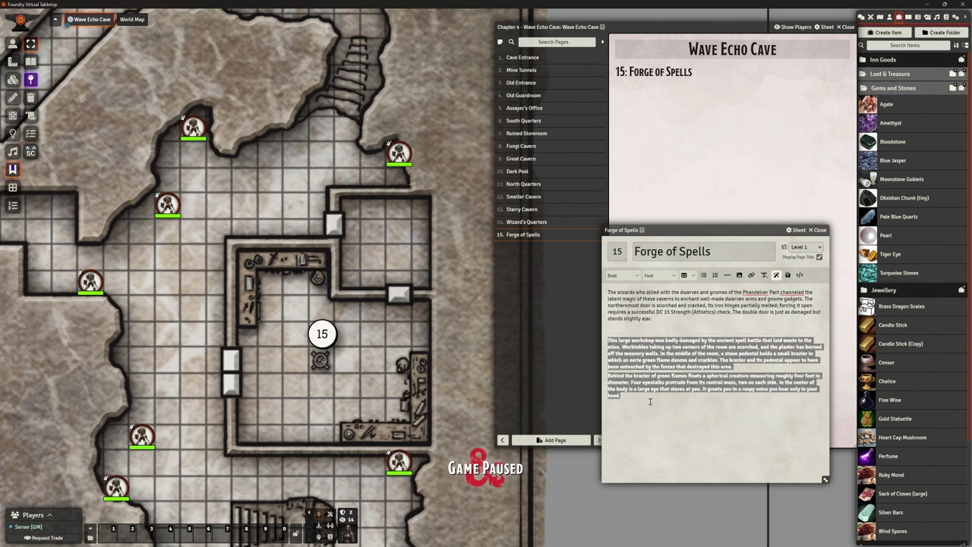
Add a second horizontal line, paste the remaining spectator, brazier, Northern Room and treasure notes below it, and enlarge the page editor.
{"action": "left_click", "coordinate": [650, 399]}
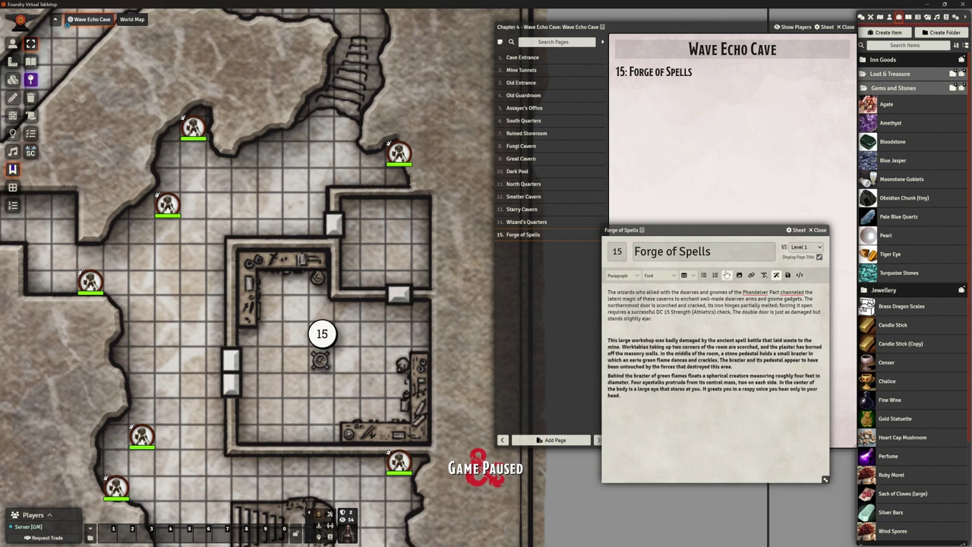
{"action": "left_click", "coordinate": [727, 275]}
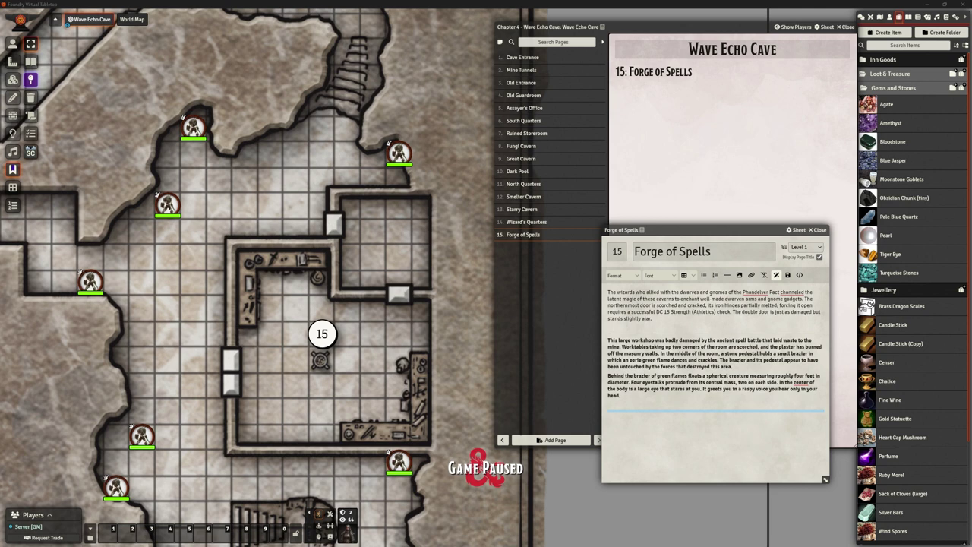
{"action": "left_click", "coordinate": [668, 426]}
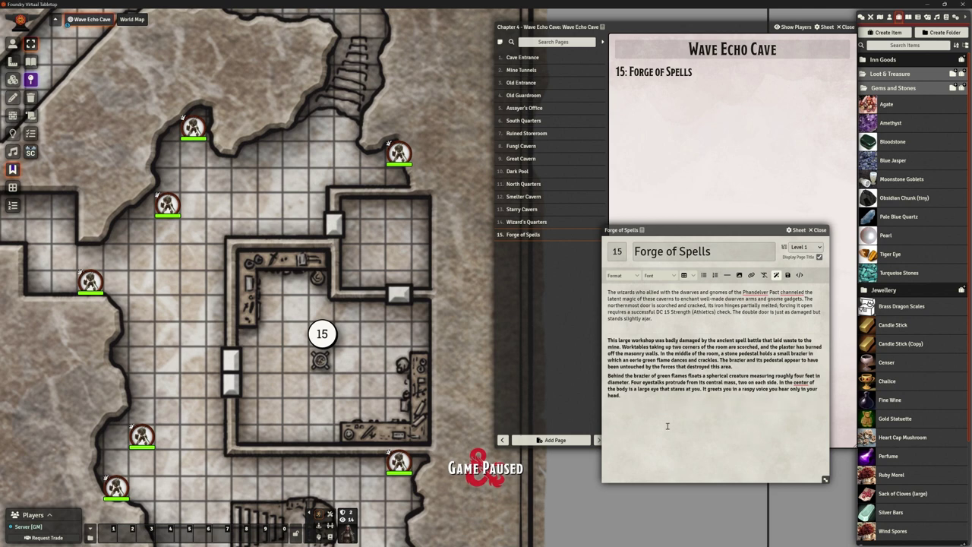
{"action": "left_click", "coordinate": [668, 426]}
{"action": "key", "text": "ctrl+v"}
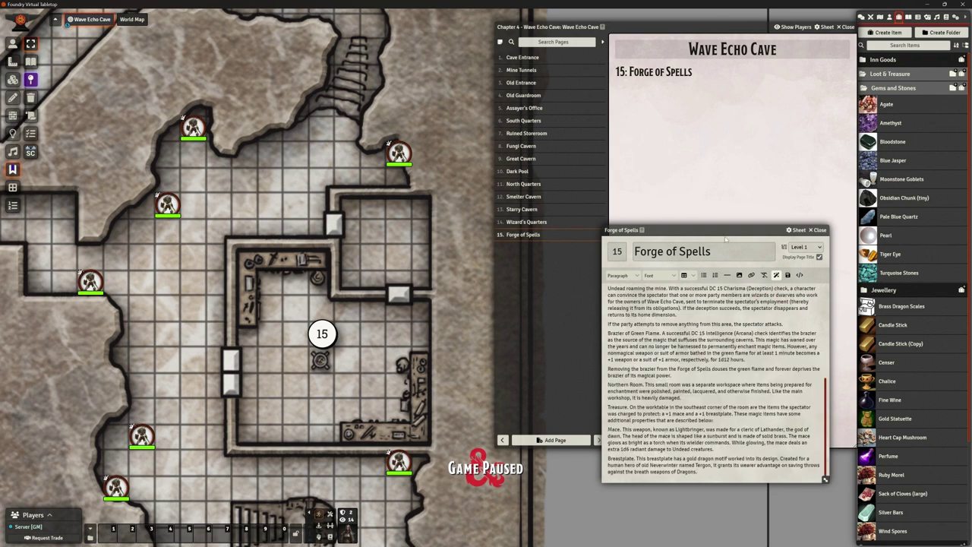
{"action": "left_click_drag", "start_coordinate": [761, 277], "coordinate": [815, 521]}
{"action": "mouse_move", "coordinate": [649, 29]}
{"action": "left_mouse_down"}
{"action": "mouse_move", "coordinate": [632, 46]}
{"action": "mouse_move", "coordinate": [642, 30]}
{"action": "mouse_move", "coordinate": [659, 33]}
{"action": "left_mouse_up"}
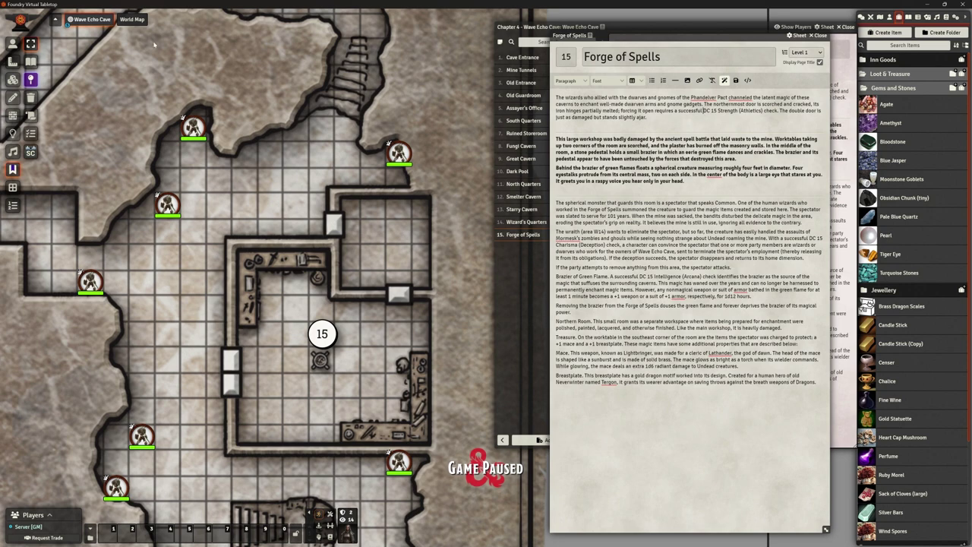
Set the state of the door between the forge workshop and the small northern room to Locked.
{"action": "left_click", "coordinate": [12, 116]}
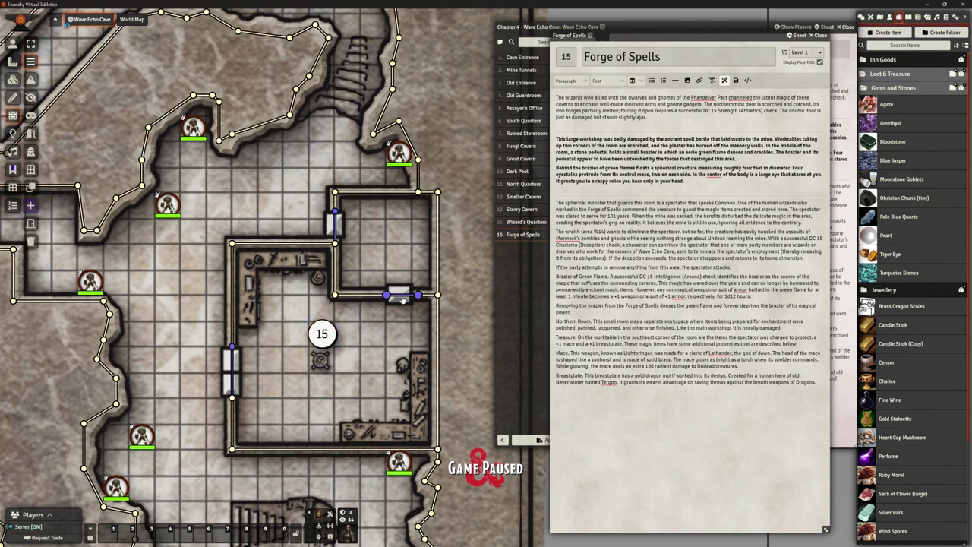
{"action": "double_click", "coordinate": [402, 297]}
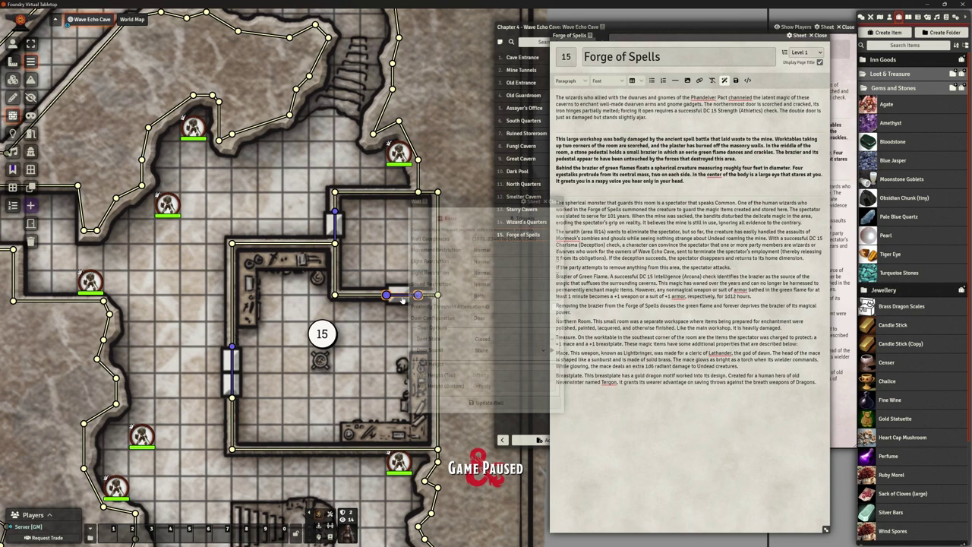
{"action": "left_click", "coordinate": [495, 339]}
{"action": "left_click", "coordinate": [496, 363]}
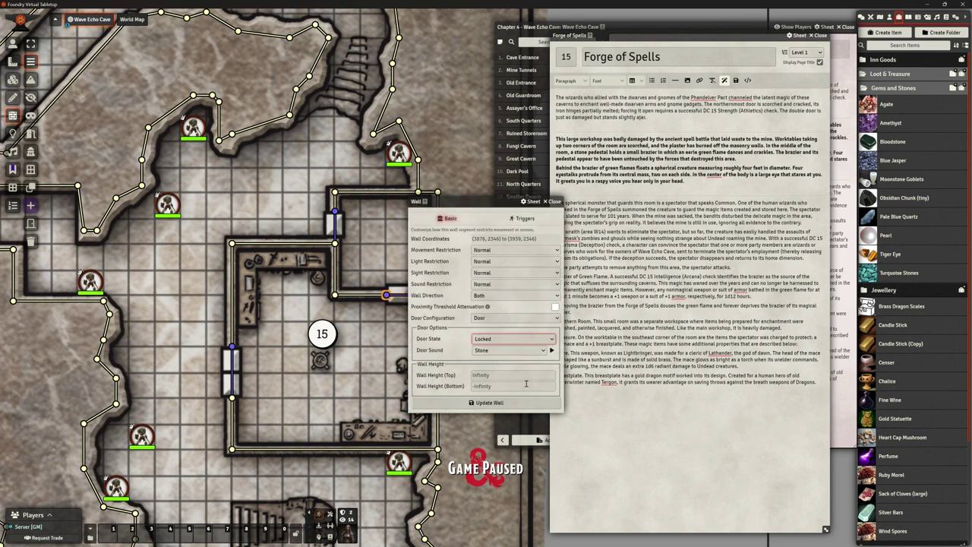
{"action": "left_click", "coordinate": [478, 402]}
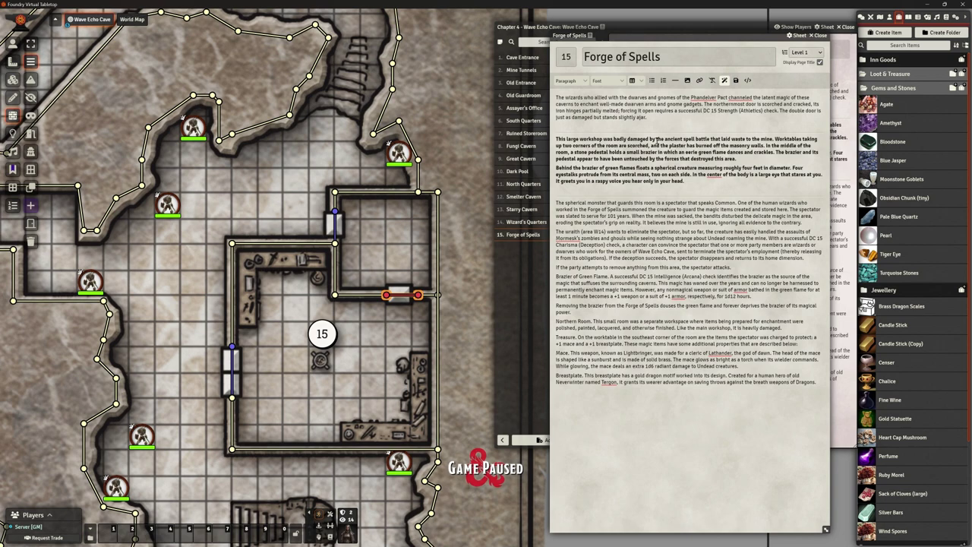
In the opening paragraph, add the inline skill roll [[/skill ability=strength skill=athletics DC 15]] for forcing the northernmost door open.
{"action": "type", "text": "[[/s"}
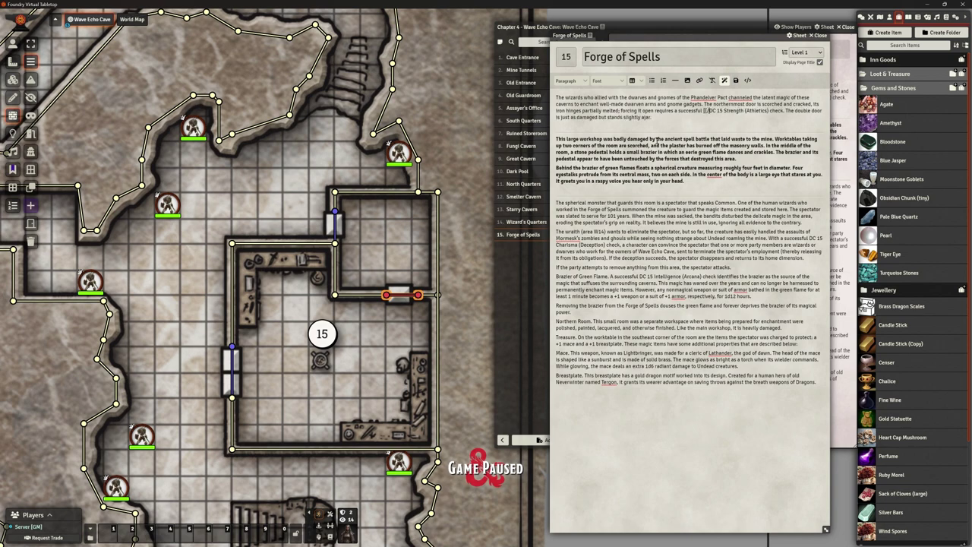
{"action": "type", "text": "kill a"}
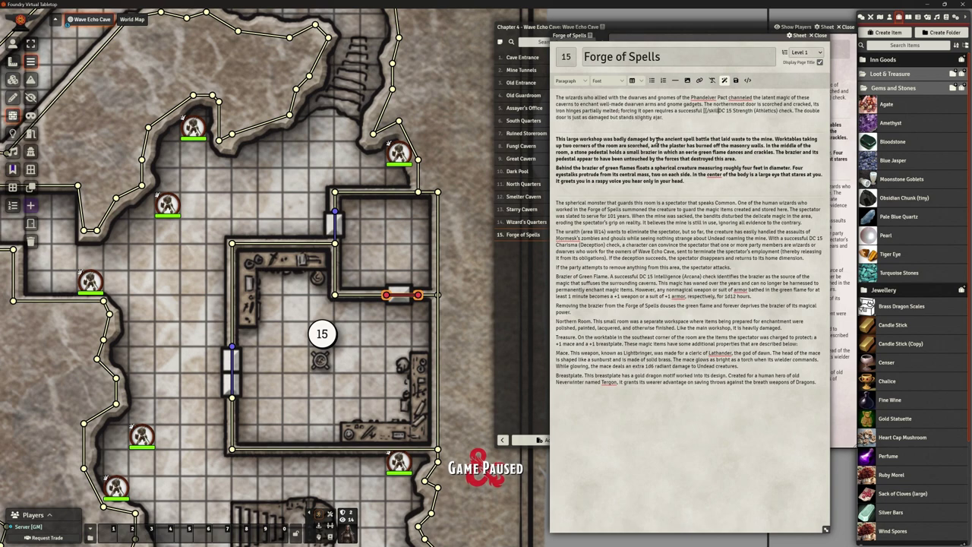
{"action": "type", "text": "bility="}
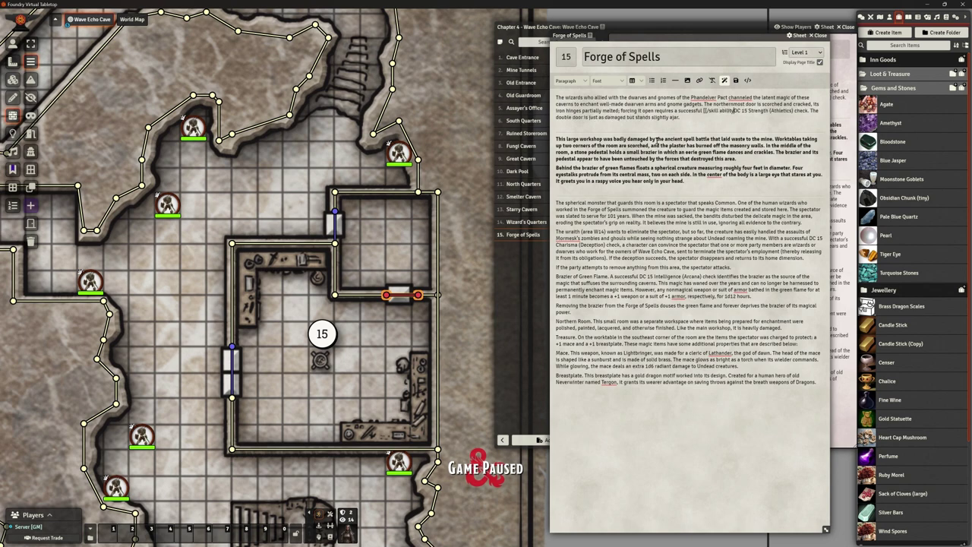
{"action": "type", "text": "strength"}
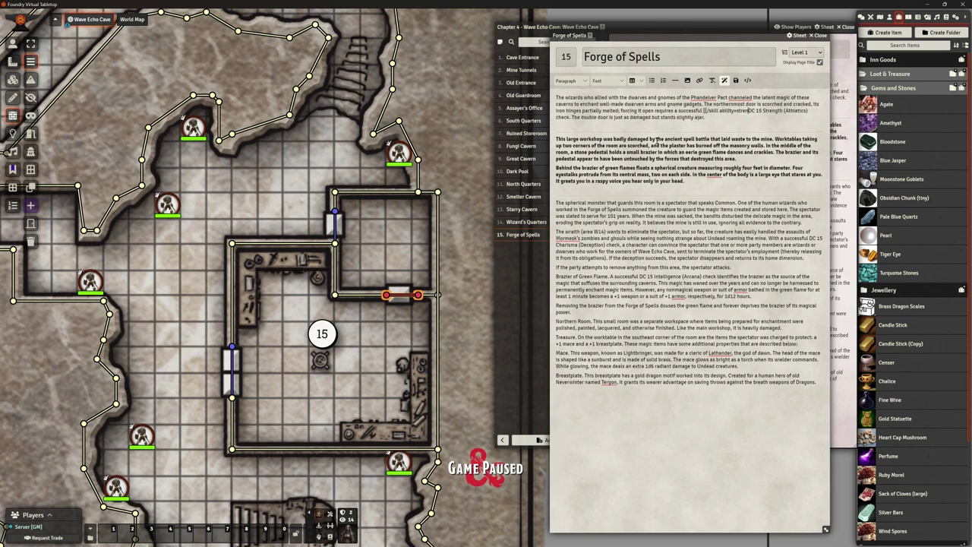
{"action": "type", "text": " skill="}
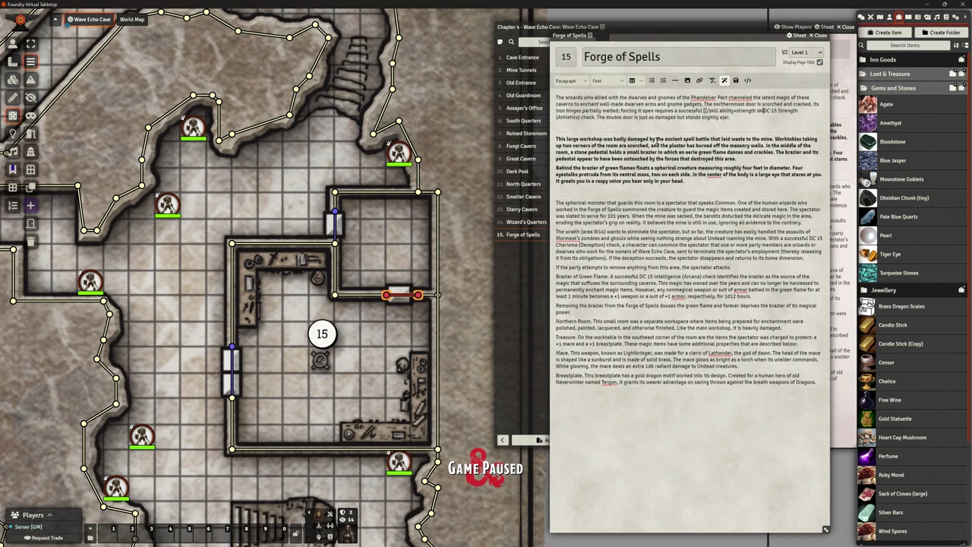
{"action": "type", "text": "athletics DC 15"}
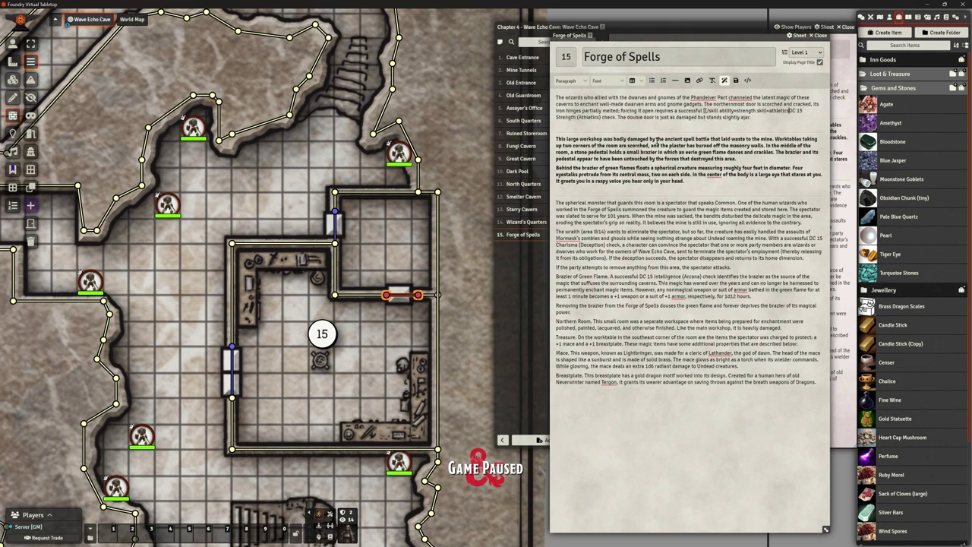
{"action": "type", "text": "]]"}
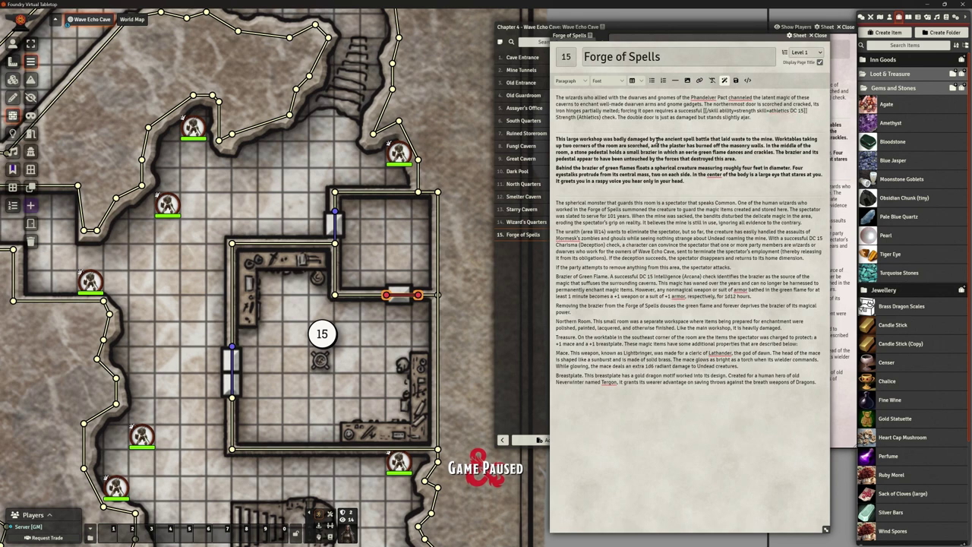
Delete the leftover plain words "Strength (Athletics)" between the inline skill roll and "check".
{"action": "type", "text": "{"}
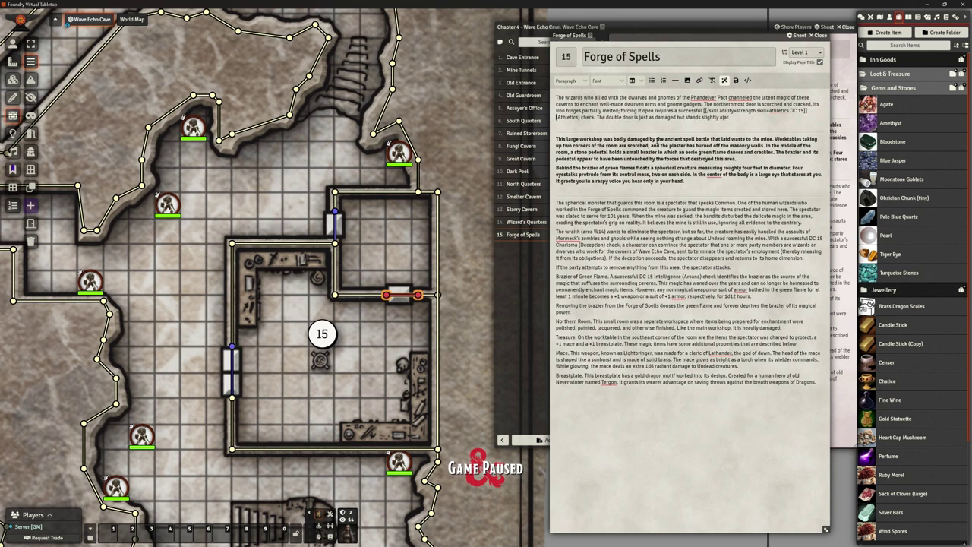
{"action": "key", "text": "Delete"}
{"action": "key", "text": "Delete"}
{"action": "key", "text": "Delete"}
{"action": "key", "text": "Delete"}
{"action": "key", "text": "Delete"}
{"action": "key", "text": "Delete"}
{"action": "key", "text": "Delete"}
{"action": "key", "text": "Delete"}
{"action": "key", "text": "Delete"}
{"action": "key", "text": "Delete"}
{"action": "key", "text": "Delete"}
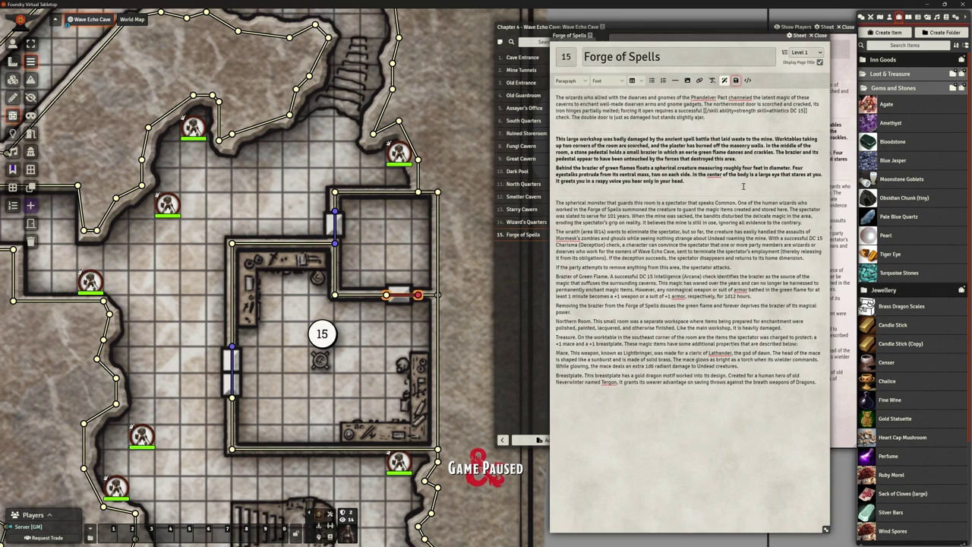
{"action": "left_click_drag", "start_coordinate": [744, 152], "coordinate": [797, 151]}
{"action": "left_click_drag", "start_coordinate": [585, 158], "coordinate": [710, 159]}
{"action": "left_click", "coordinate": [615, 166]}
{"action": "left_click_drag", "start_coordinate": [569, 167], "coordinate": [719, 166]}
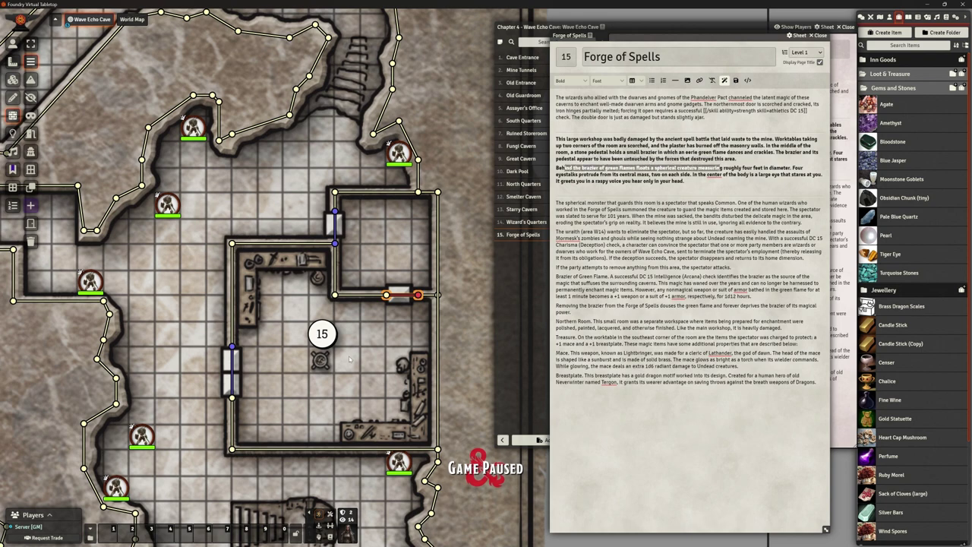
Place an ambient light with a dim radius of about 12 ft on the brazier in area 15 and colour it green, #237500.
{"action": "left_click", "coordinate": [12, 133]}
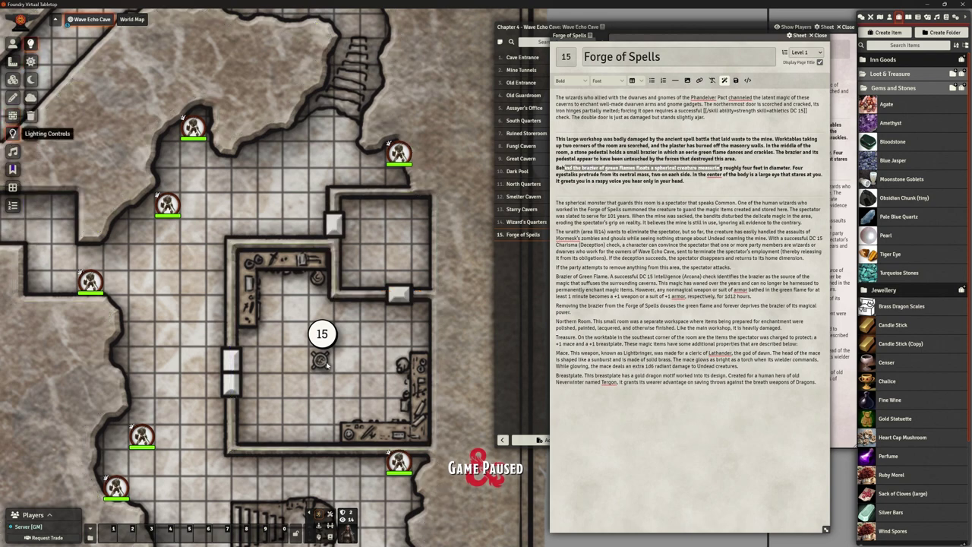
{"action": "left_click_drag", "start_coordinate": [320, 362], "coordinate": [424, 433]}
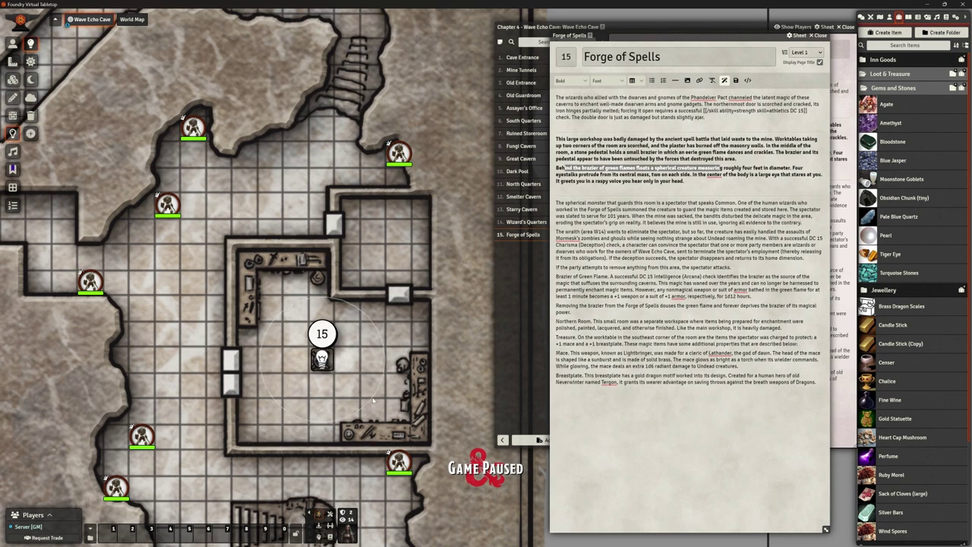
{"action": "double_click", "coordinate": [322, 360]}
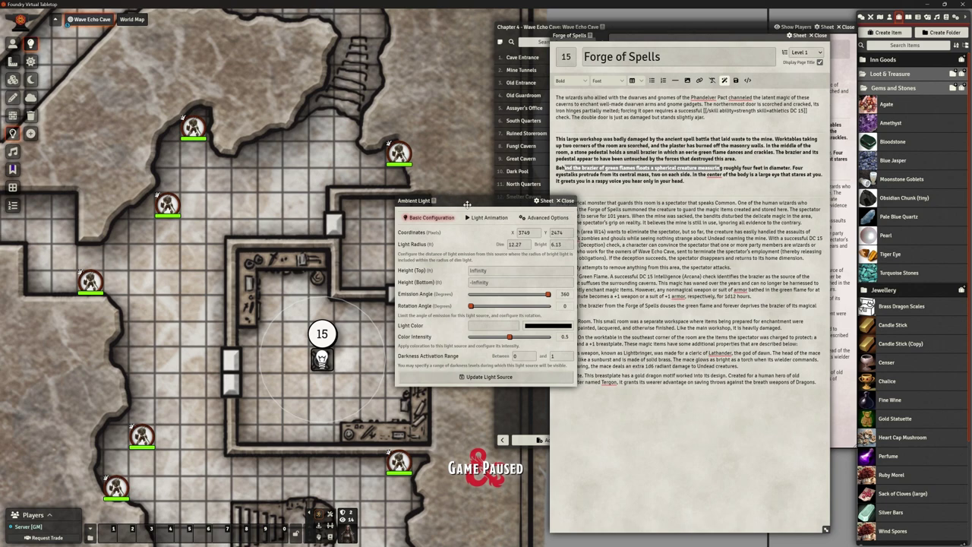
{"action": "left_click_drag", "start_coordinate": [466, 199], "coordinate": [472, 112]}
{"action": "left_click", "coordinate": [550, 240]}
{"action": "left_click", "coordinate": [595, 306]}
{"action": "left_click", "coordinate": [614, 275]}
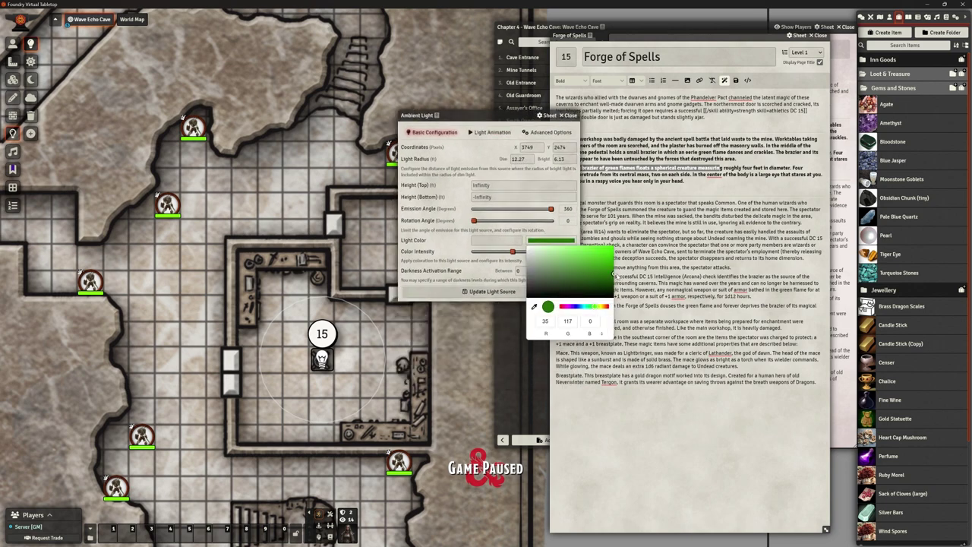
{"action": "left_click_drag", "start_coordinate": [615, 274], "coordinate": [638, 277]}
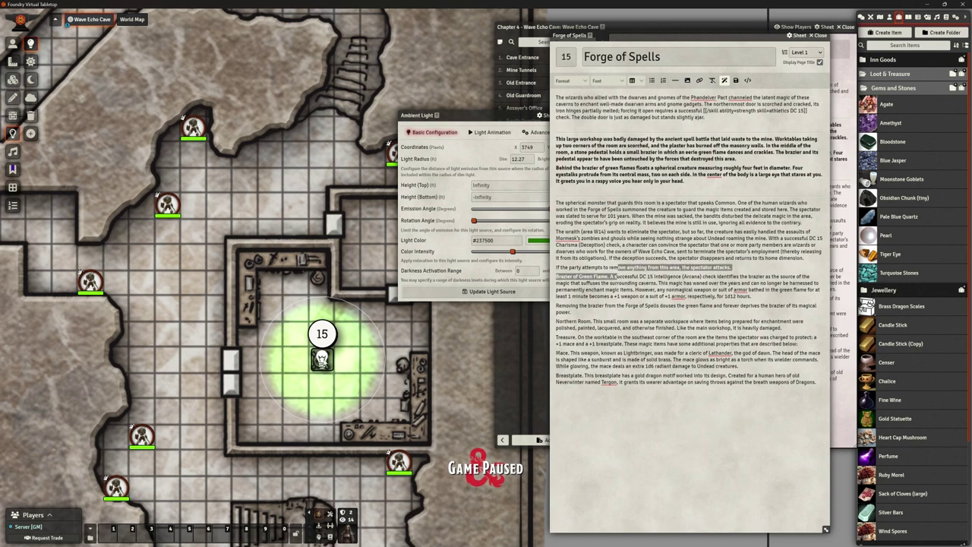
Give the brazier light the Flickering Light animation with speed 10 and intensity 8.
{"action": "left_click_drag", "start_coordinate": [454, 115], "coordinate": [393, 102]}
{"action": "left_click", "coordinate": [427, 116]}
{"action": "left_click", "coordinate": [446, 132]}
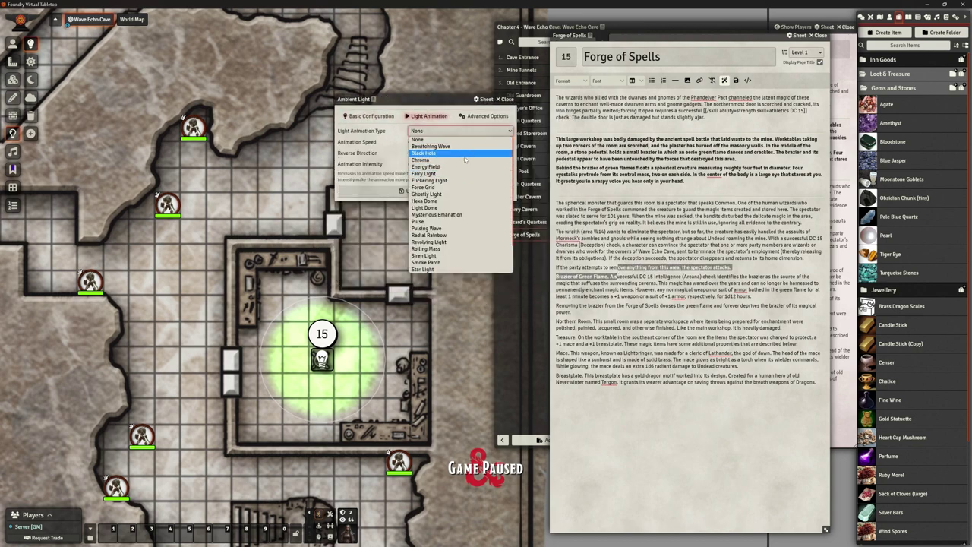
{"action": "left_click", "coordinate": [455, 180]}
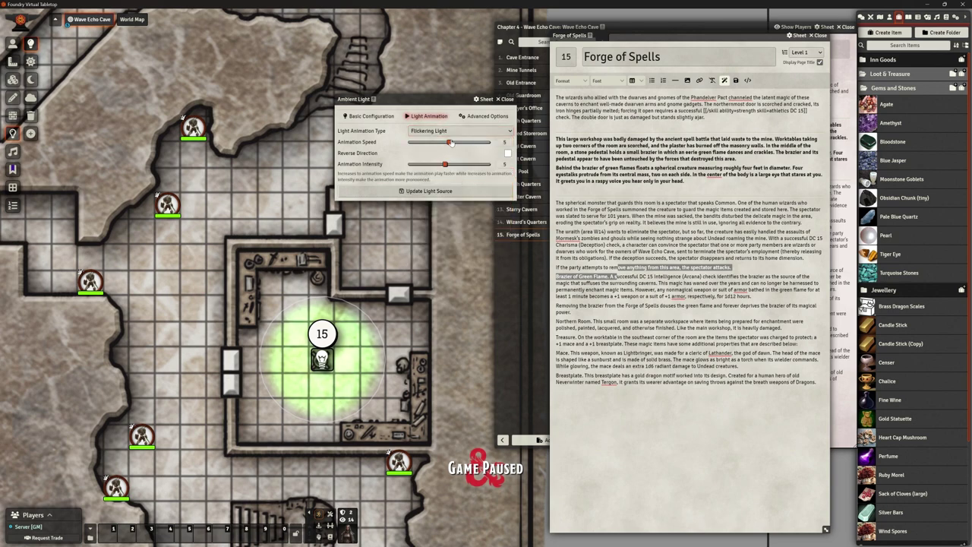
{"action": "left_click_drag", "start_coordinate": [451, 142], "coordinate": [488, 143]}
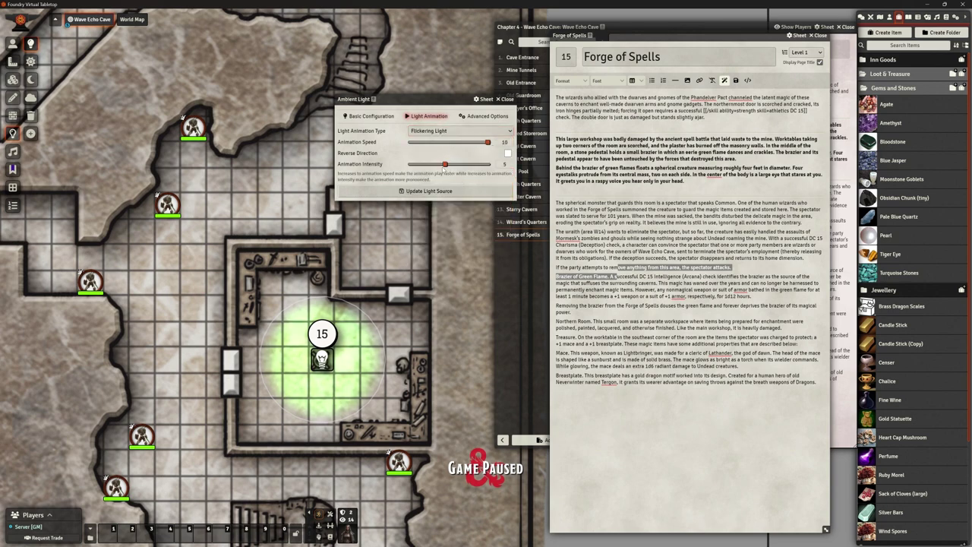
{"action": "left_click_drag", "start_coordinate": [445, 164], "coordinate": [501, 170]}
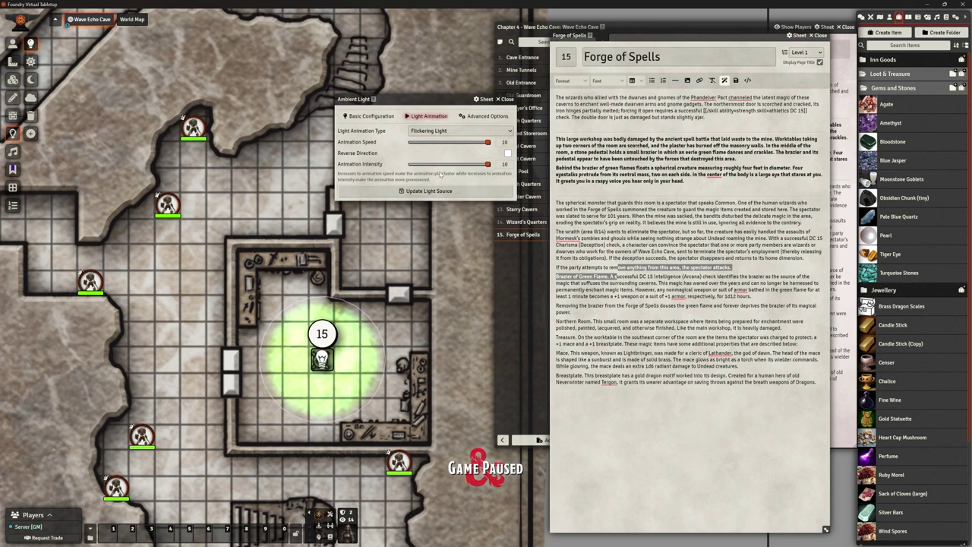
{"action": "left_click_drag", "start_coordinate": [426, 165], "coordinate": [471, 165]}
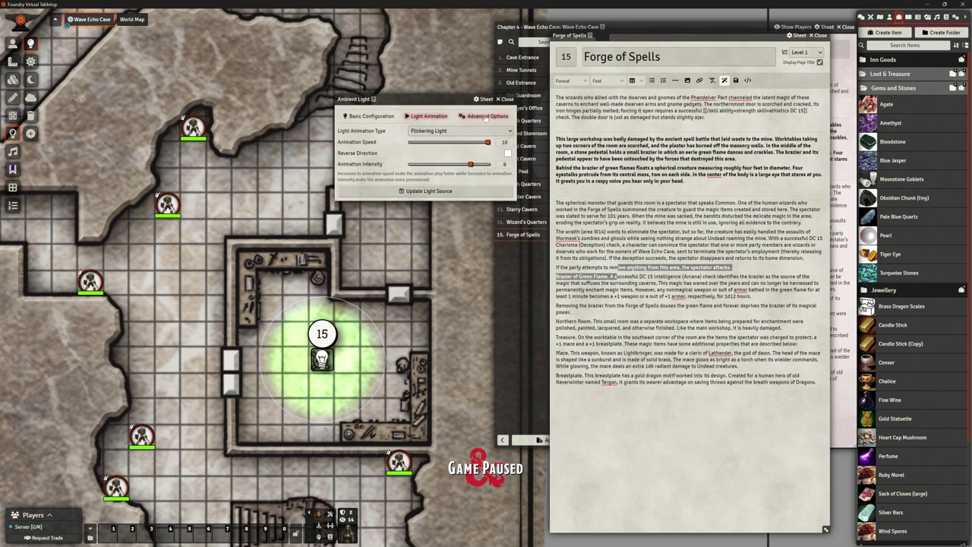
Set the brazier light's bright radius to 5 ft and its dim radius to 10 ft.
{"action": "left_click", "coordinate": [478, 118]}
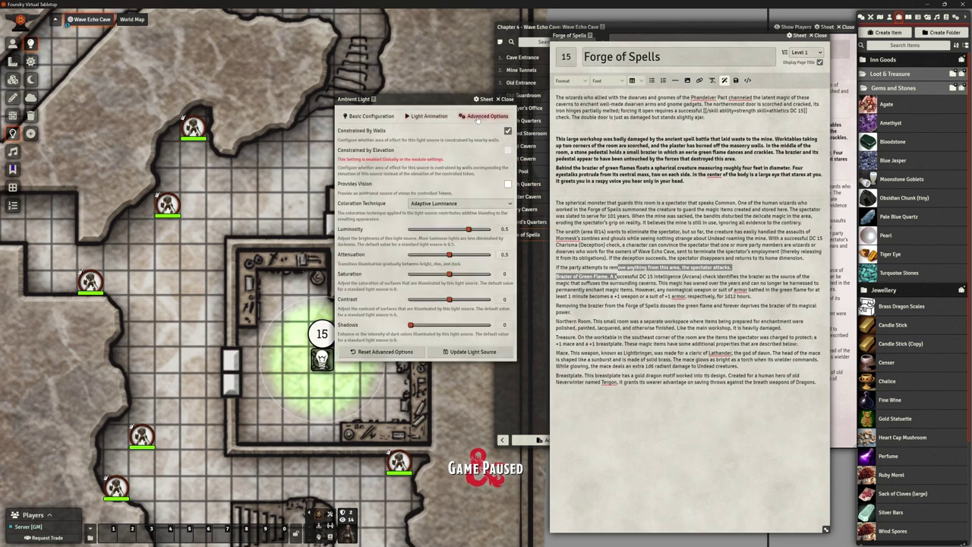
{"action": "left_click_drag", "start_coordinate": [424, 100], "coordinate": [502, 96]}
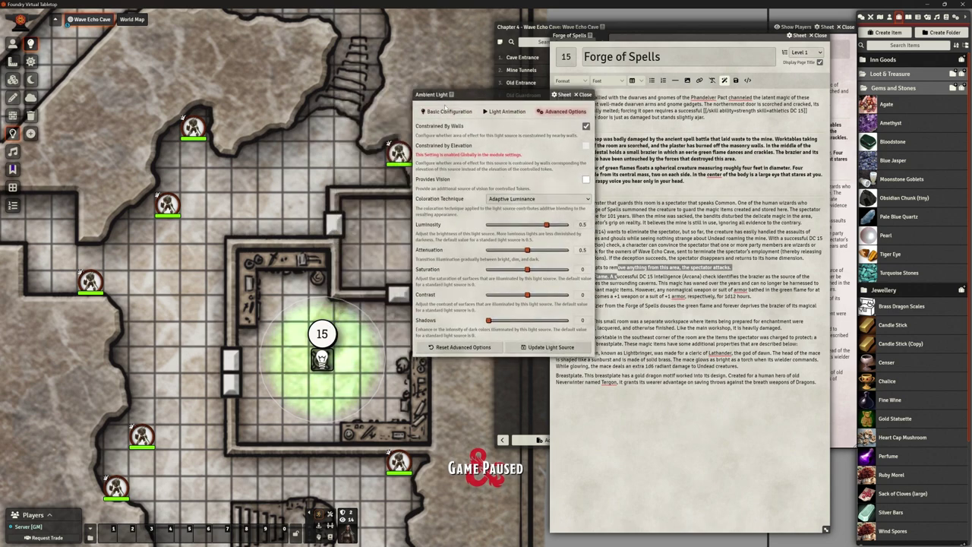
{"action": "left_click", "coordinate": [446, 111]}
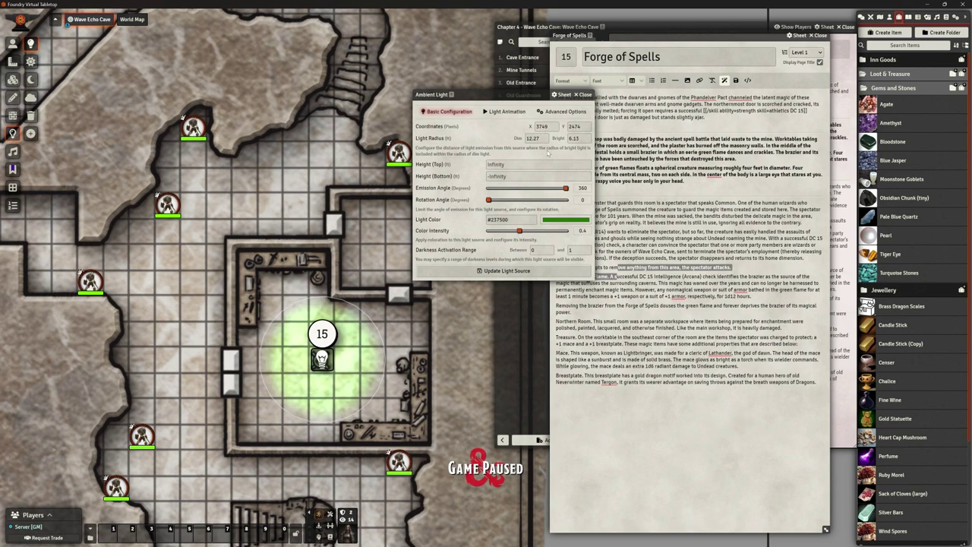
{"action": "double_click", "coordinate": [575, 138]}
{"action": "type", "text": "5"}
{"action": "left_click_drag", "start_coordinate": [545, 138], "coordinate": [521, 138]}
{"action": "type", "text": "10"}
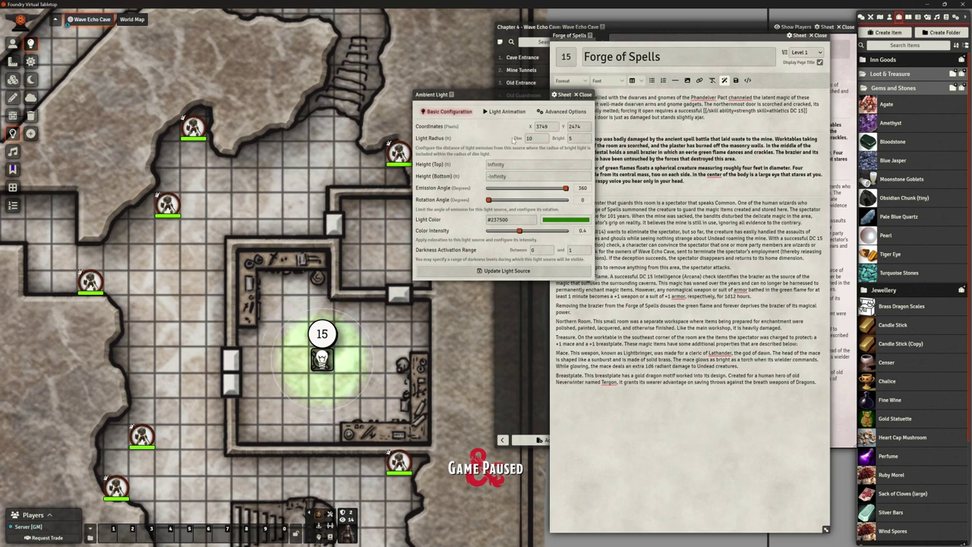
Try a 10 ft bright radius on the brazier light with dim radii of 0, 15 and 5 ft.
{"action": "key", "text": "BackSpace"}
{"action": "key", "text": "BackSpace"}
{"action": "type", "text": "0"}
{"action": "key", "text": "Tab"}
{"action": "type", "text": "10"}
{"action": "left_click", "coordinate": [481, 137]}
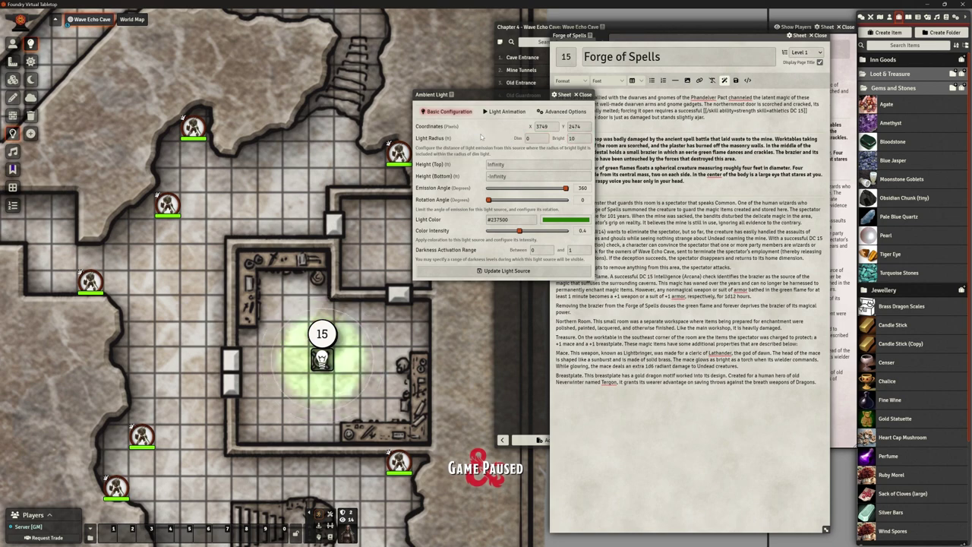
{"action": "left_click", "coordinate": [528, 139]}
{"action": "type", "text": "15"}
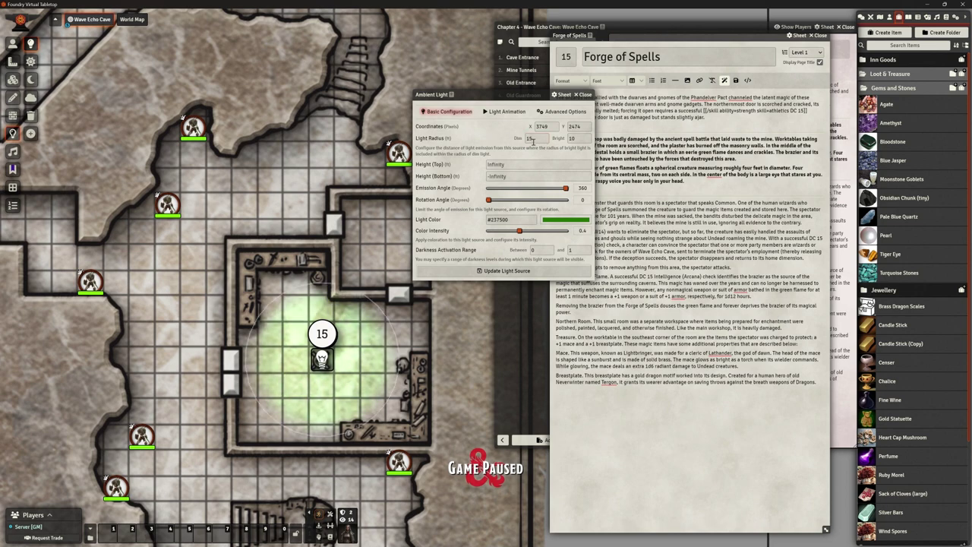
{"action": "key", "text": "BackSpace"}
{"action": "key", "text": "BackSpace"}
{"action": "type", "text": "5"}
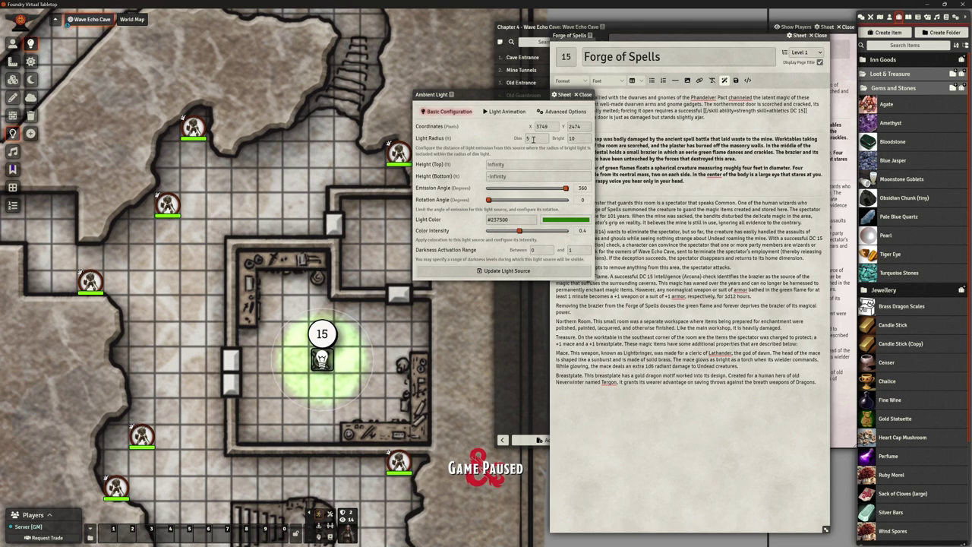
{"action": "key", "text": "BackSpace"}
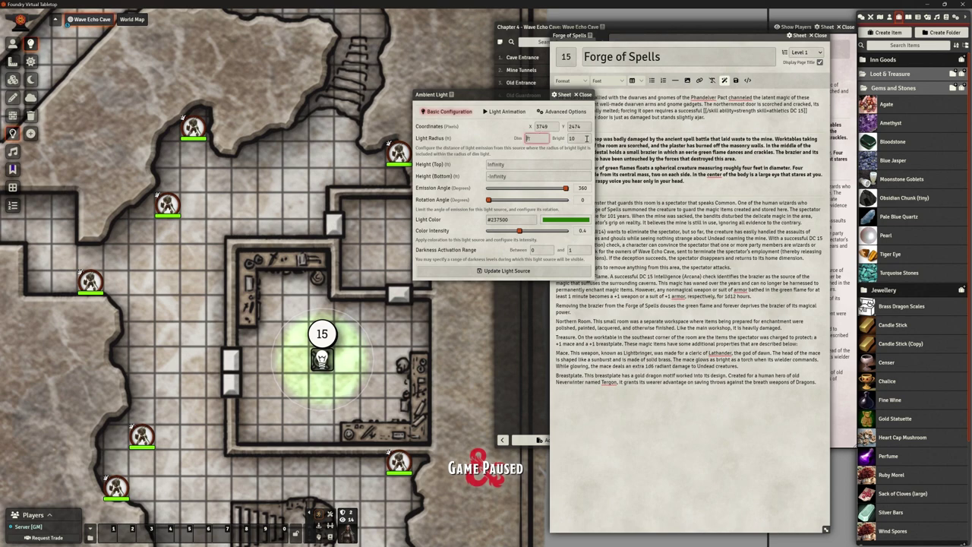
Return the brazier light to a 5 ft bright and 10 ft dim radius, and update the light source.
{"action": "double_click", "coordinate": [577, 138]}
{"action": "type", "text": "5"}
{"action": "left_click", "coordinate": [536, 138]}
{"action": "type", "text": "5"}
{"action": "key", "text": "BackSpace"}
{"action": "type", "text": "10"}
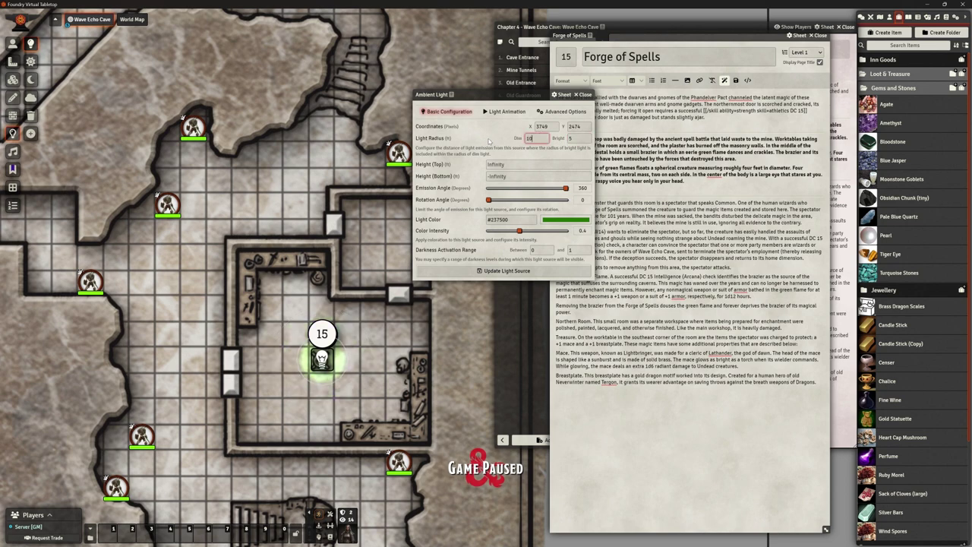
{"action": "left_click", "coordinate": [492, 142]}
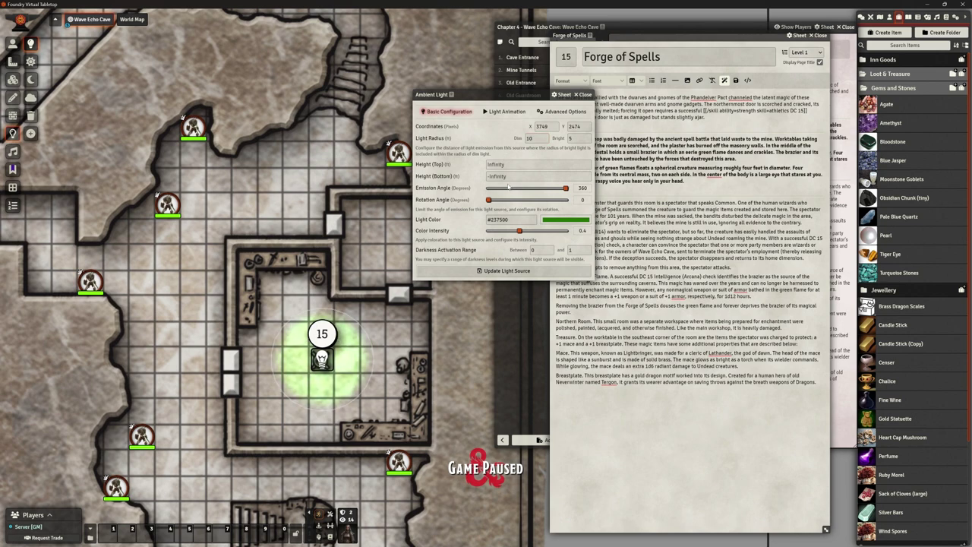
{"action": "left_click", "coordinate": [495, 272]}
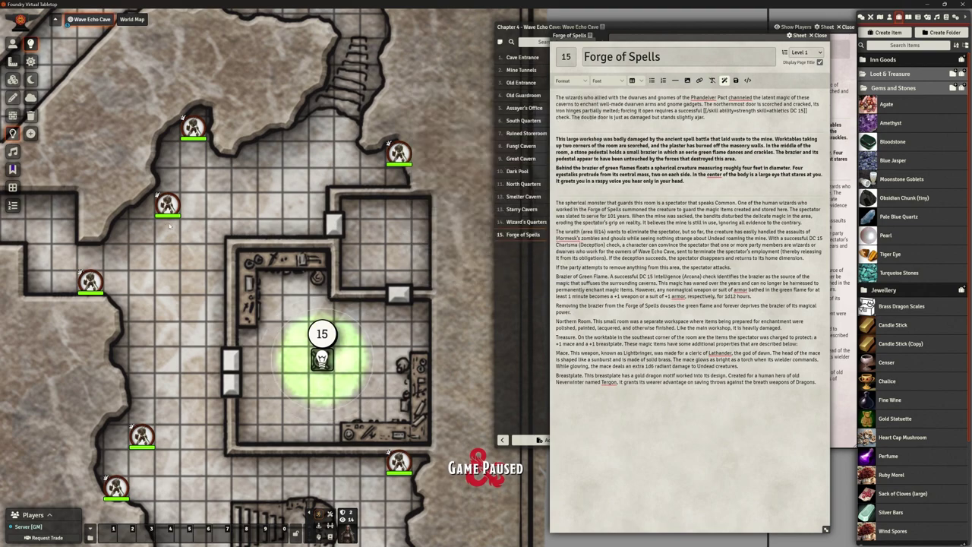
{"action": "scroll", "coordinate": [183, 284], "scroll_direction": "down", "scroll_amount": 8}
{"action": "scroll", "coordinate": [183, 282], "scroll_direction": "down", "scroll_amount": 5}
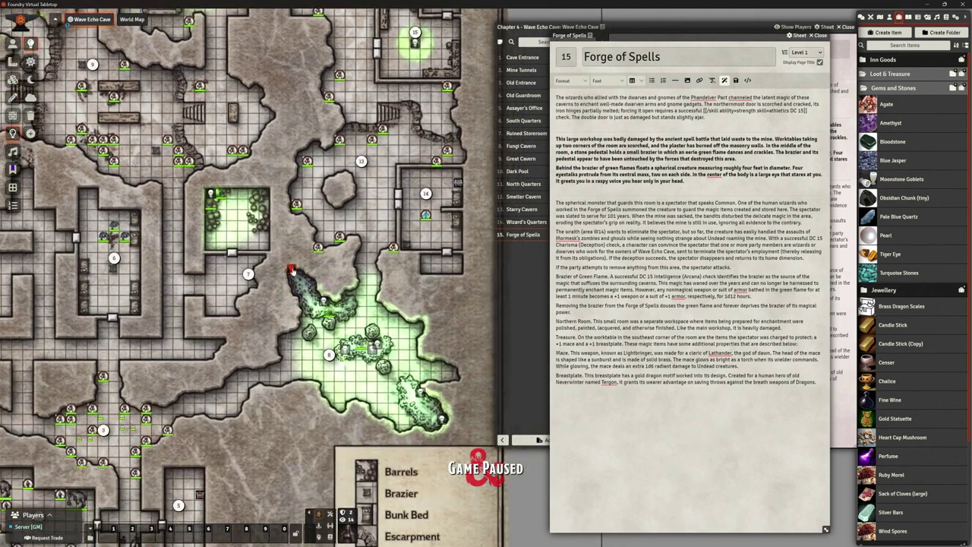
{"action": "left_click_drag", "start_coordinate": [230, 260], "coordinate": [259, 236]}
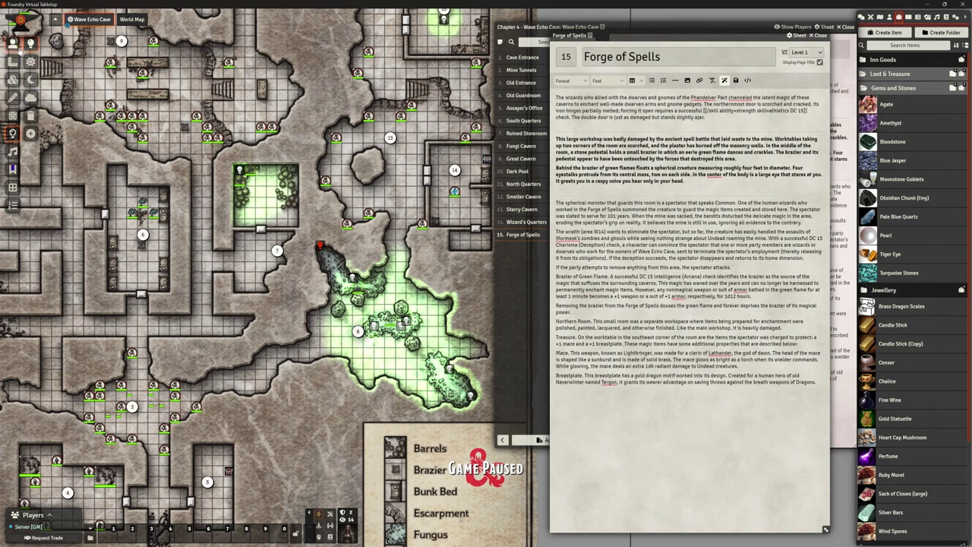
{"action": "left_click", "coordinate": [12, 43]}
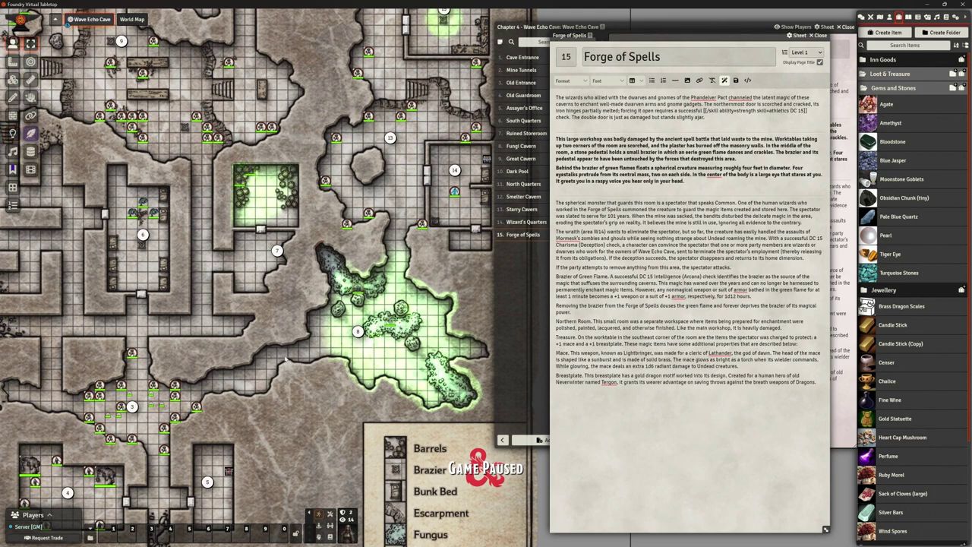
{"action": "left_click_drag", "start_coordinate": [267, 354], "coordinate": [414, 262]}
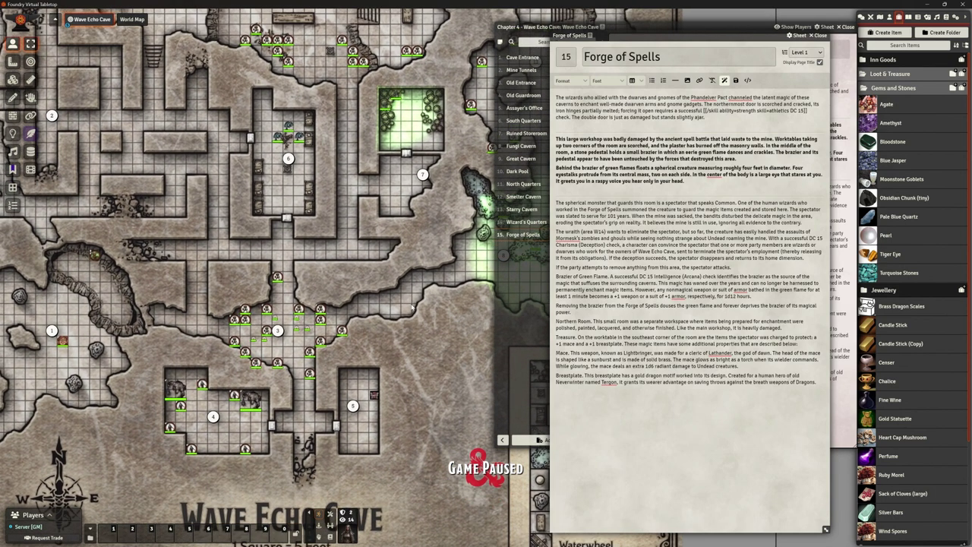
Move the character token from beside the Smelter Cavern to inside the Forge of Spells room, near the brazier.
{"action": "key", "text": "Up"}
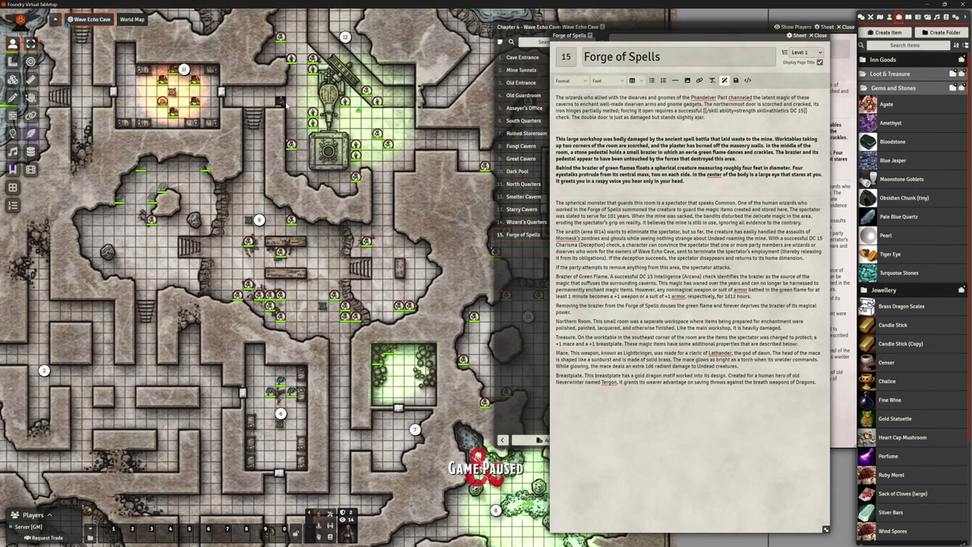
{"action": "left_click", "coordinate": [281, 103]}
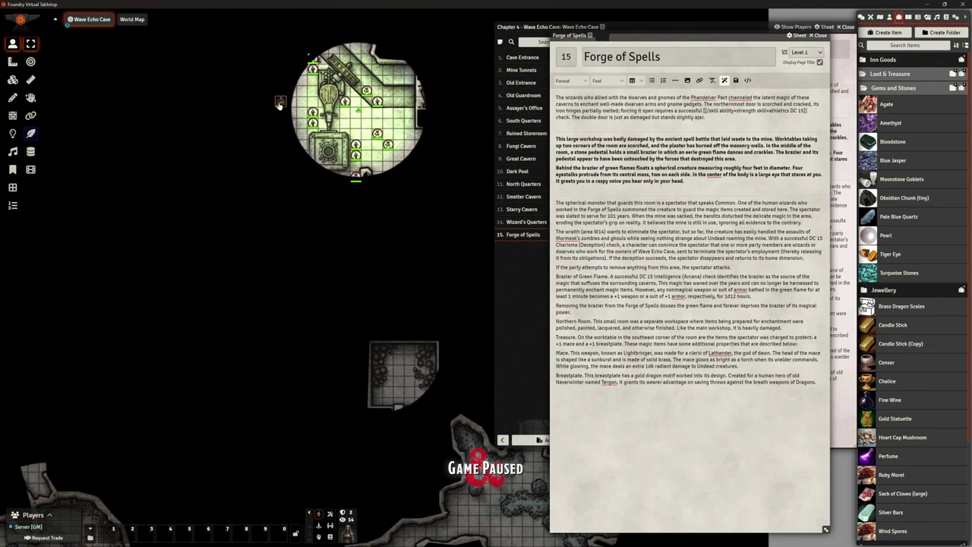
{"action": "left_click_drag", "start_coordinate": [280, 103], "coordinate": [371, 395]}
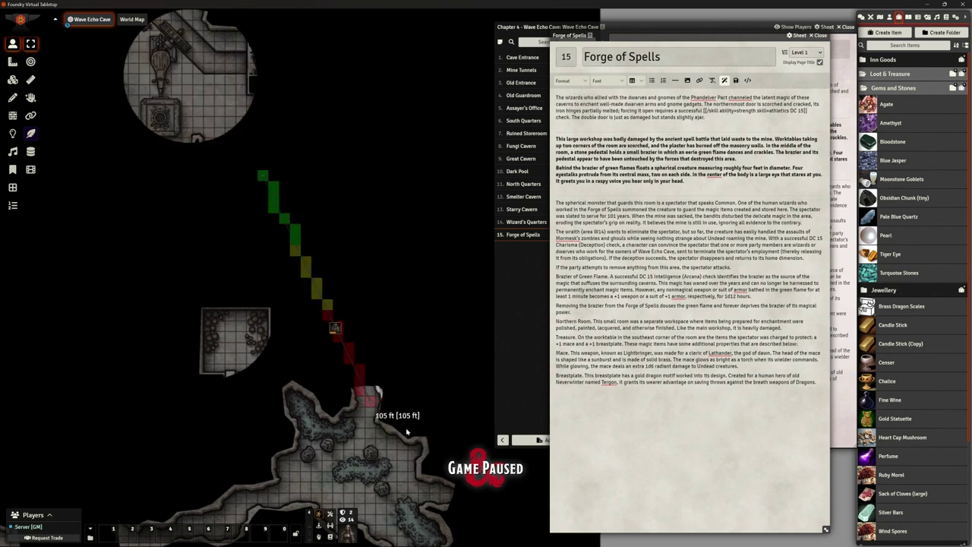
{"action": "left_click_drag", "start_coordinate": [370, 403], "coordinate": [391, 174]}
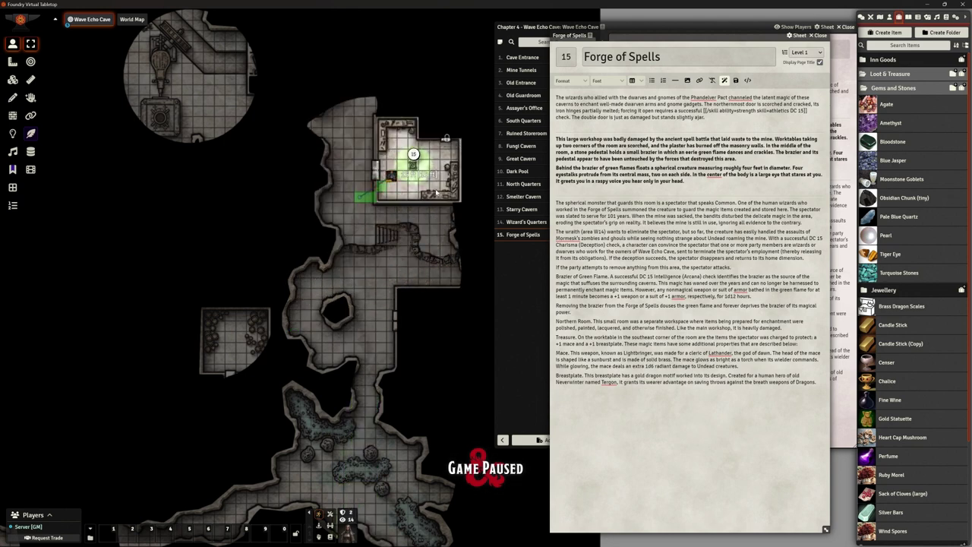
{"action": "scroll", "coordinate": [394, 181], "scroll_direction": "up", "scroll_amount": 3}
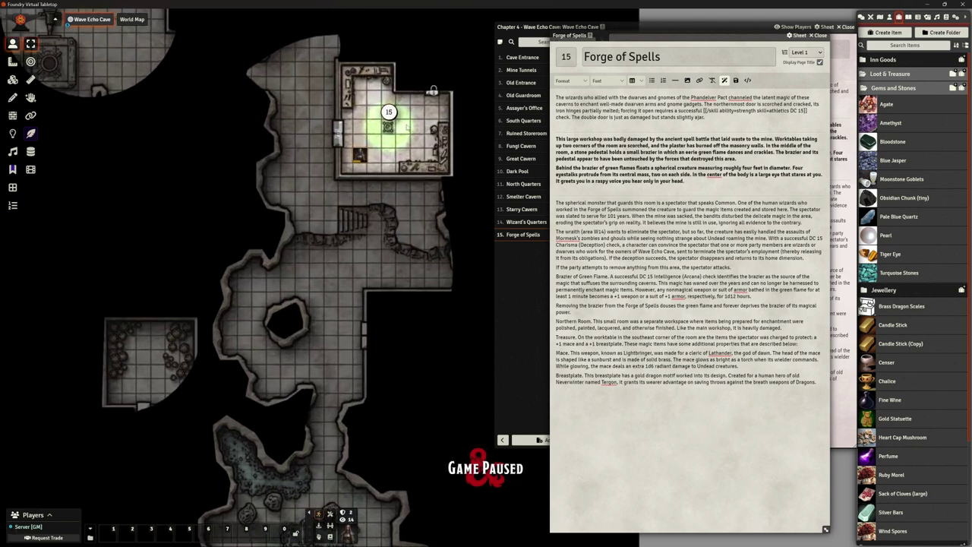
{"action": "scroll", "coordinate": [400, 208], "scroll_direction": "up", "scroll_amount": 3}
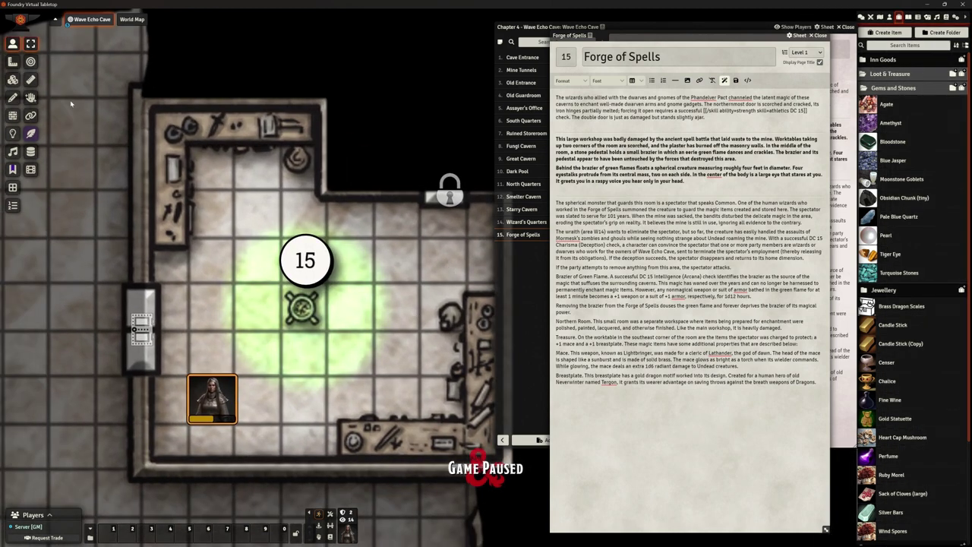
Change the brazier light's animation type to Torch and update the light source.
{"action": "left_click", "coordinate": [12, 134]}
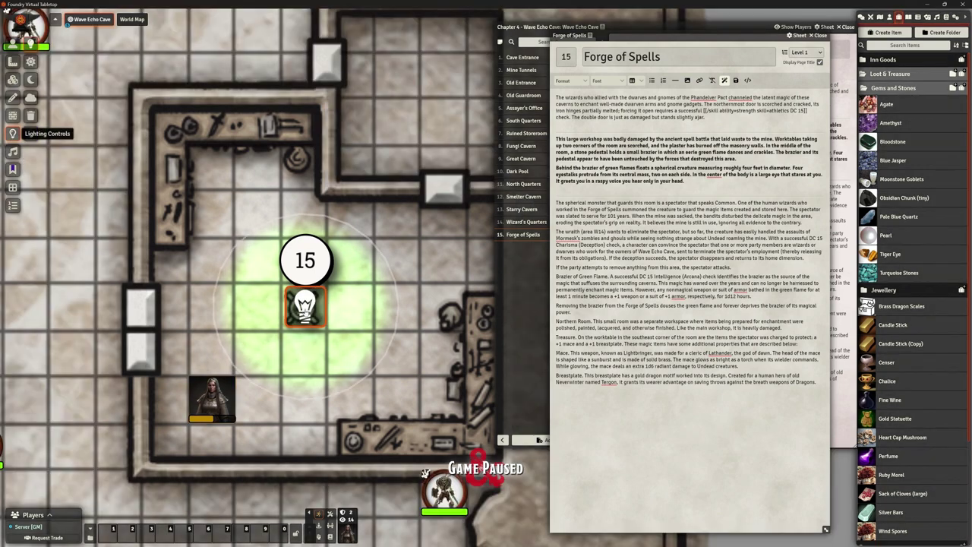
{"action": "double_click", "coordinate": [304, 307]}
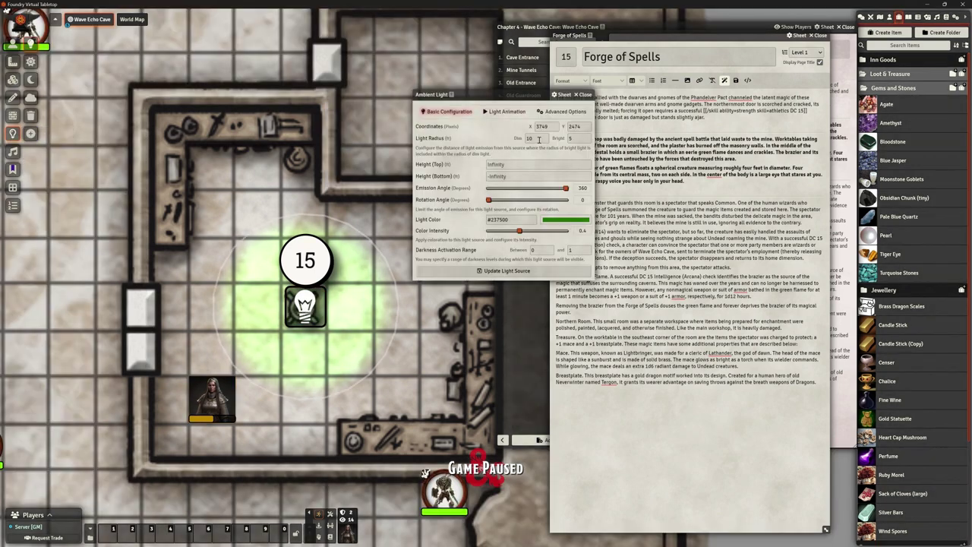
{"action": "left_click", "coordinate": [505, 112]}
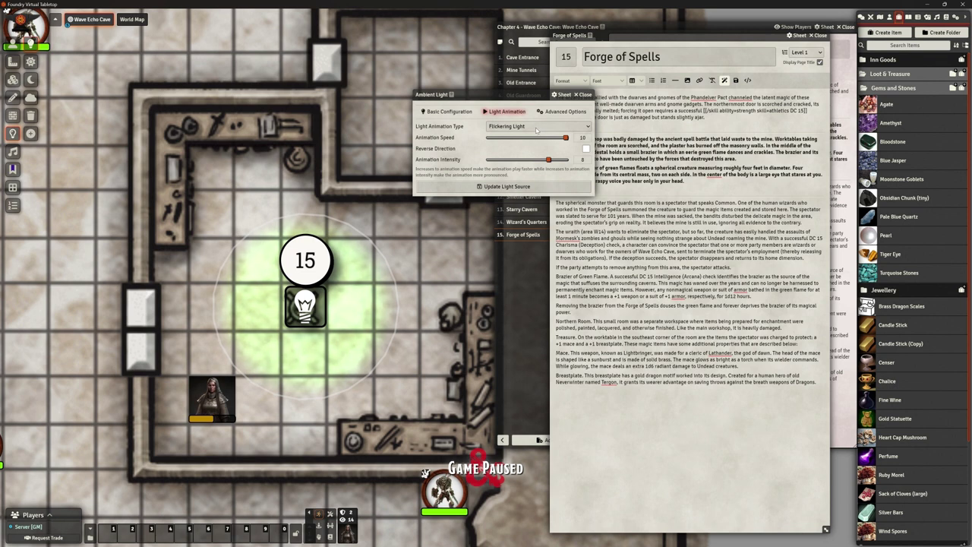
{"action": "left_click", "coordinate": [536, 126]}
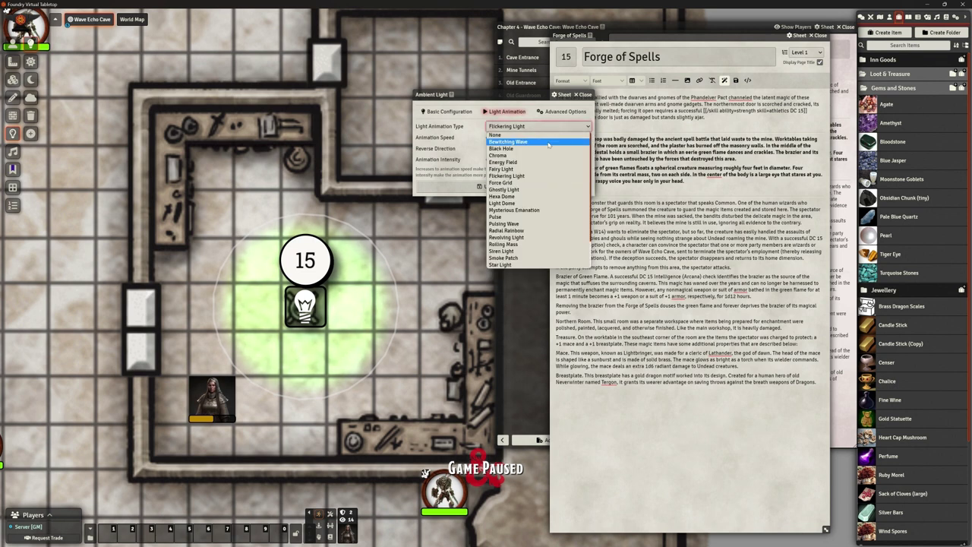
{"action": "scroll", "coordinate": [531, 228], "scroll_direction": "down", "scroll_amount": 2}
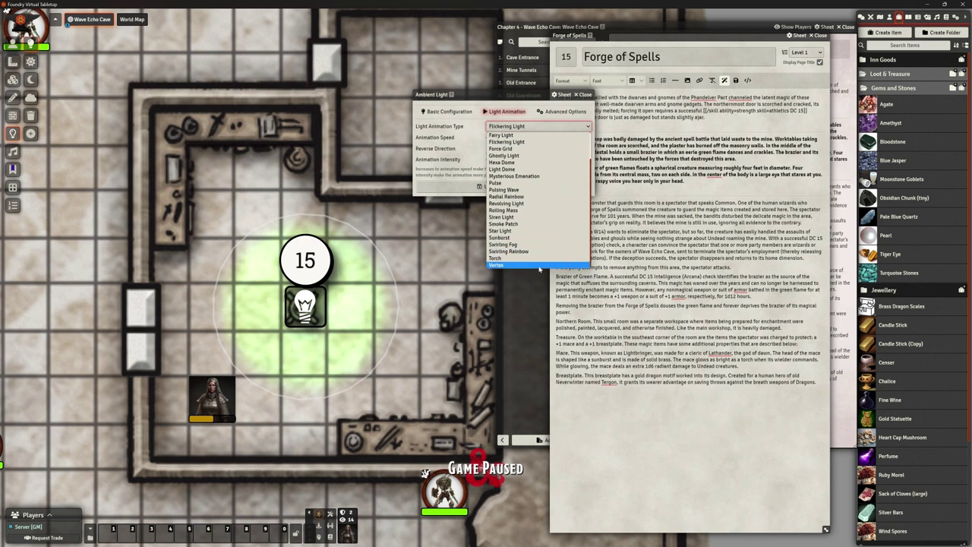
{"action": "left_click", "coordinate": [509, 261]}
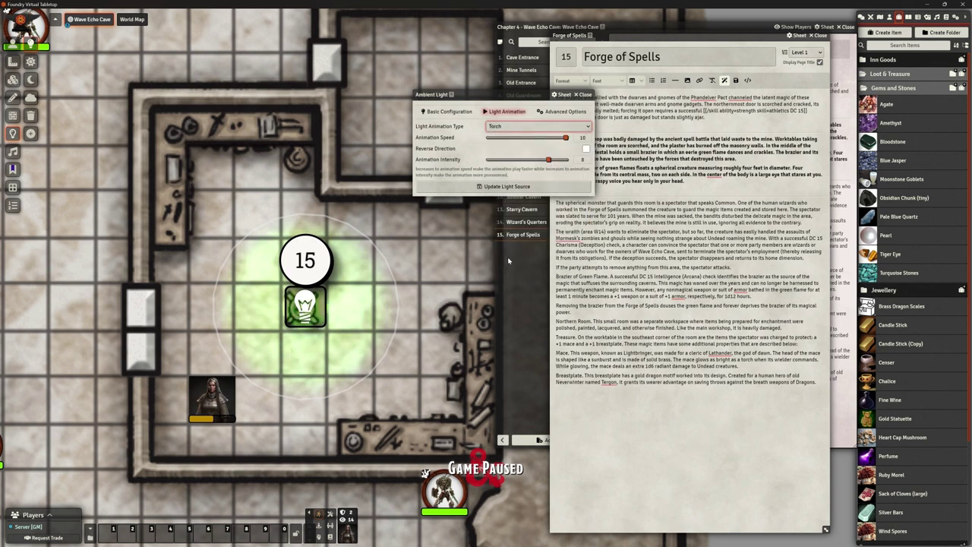
{"action": "left_click", "coordinate": [509, 186]}
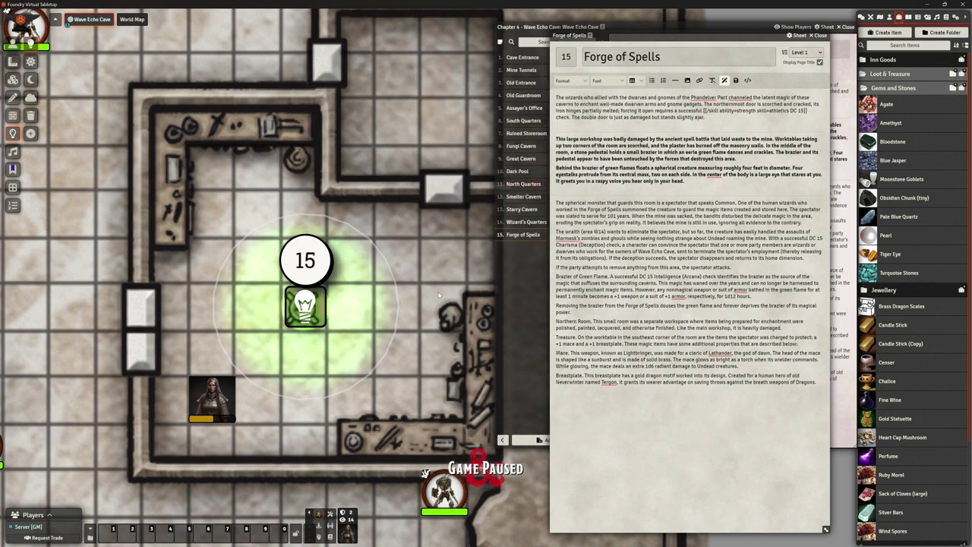
Place an ambient sound on the brazier with a radius of about 8 ft and browse the user data for its audio file.
{"action": "left_click", "coordinate": [12, 151]}
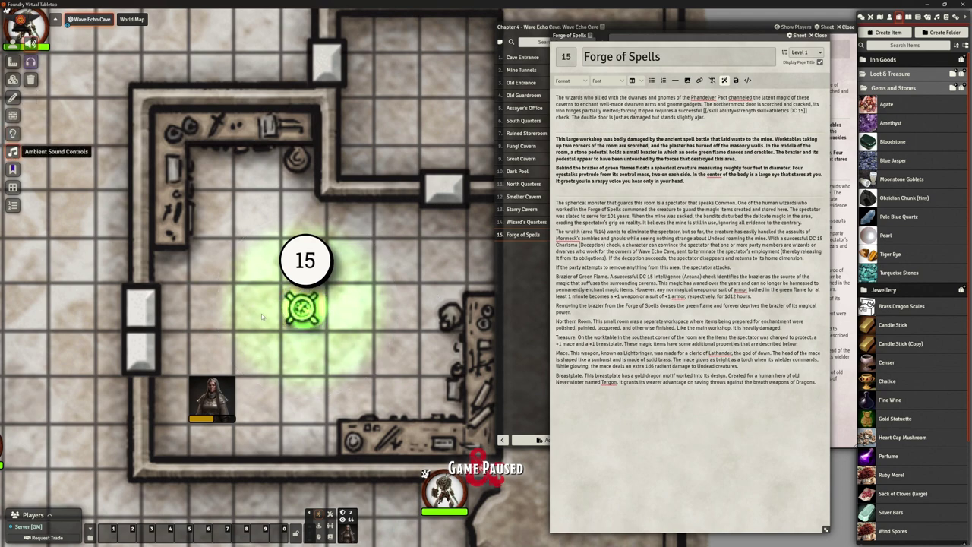
{"action": "left_click_drag", "start_coordinate": [356, 361], "coordinate": [361, 342]}
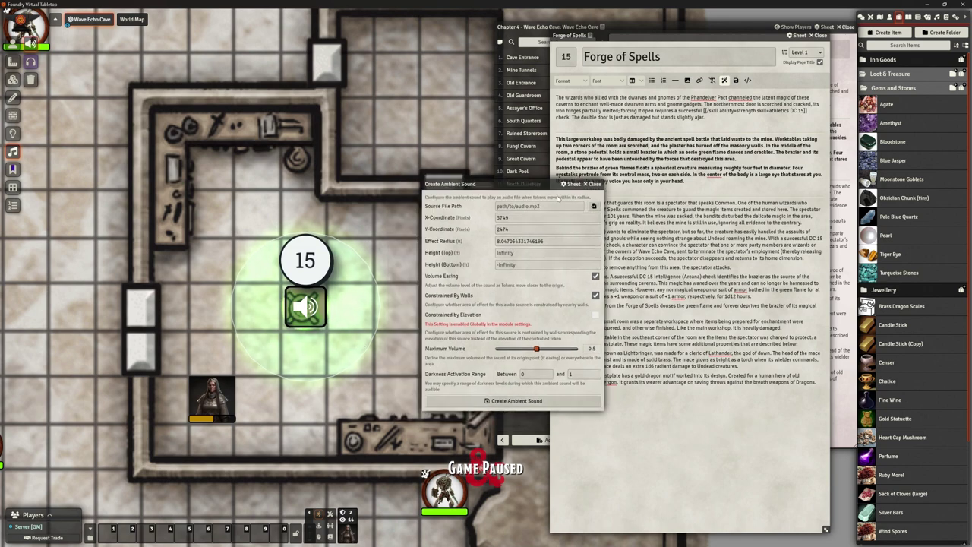
{"action": "left_click", "coordinate": [593, 206]}
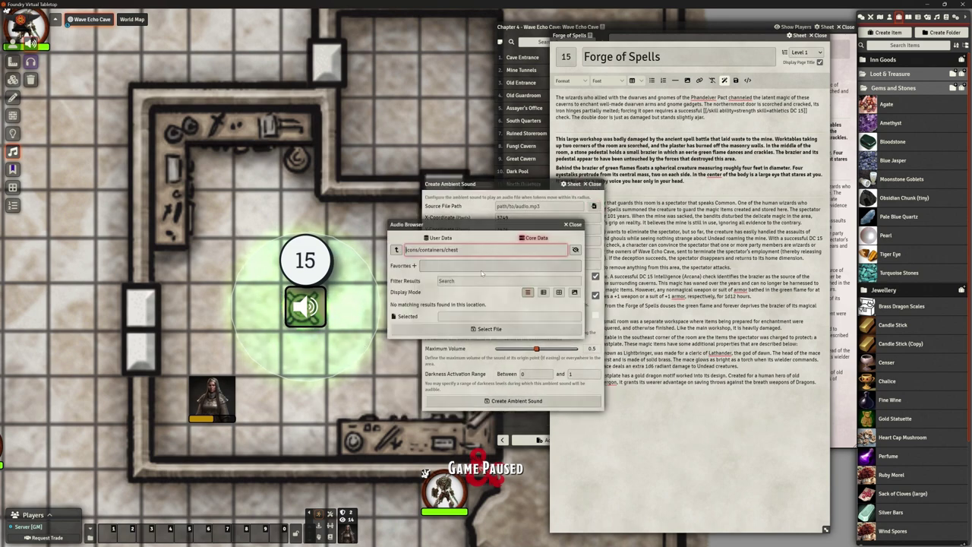
{"action": "left_click", "coordinate": [440, 237]}
{"action": "left_click", "coordinate": [416, 330]}
{"action": "left_click", "coordinate": [408, 351]}
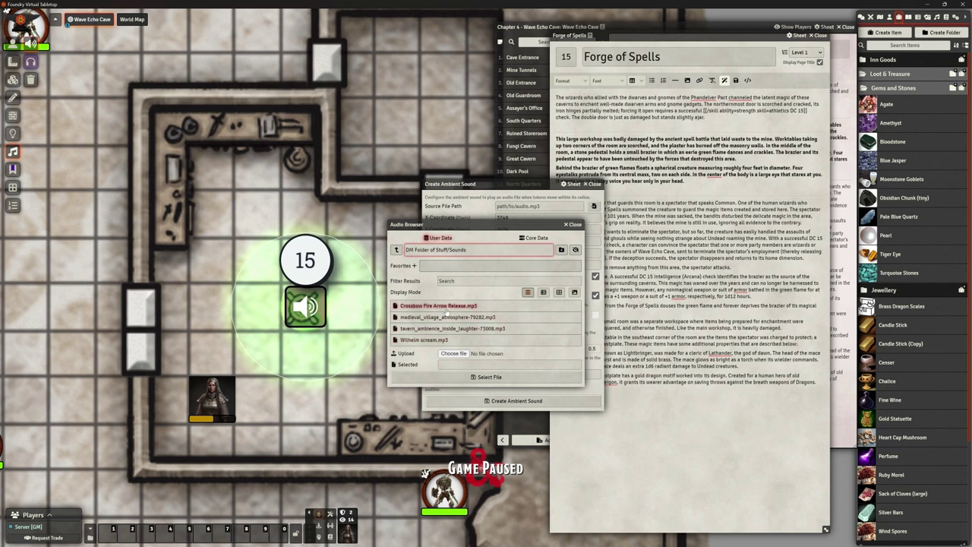
{"action": "left_click", "coordinate": [397, 251]}
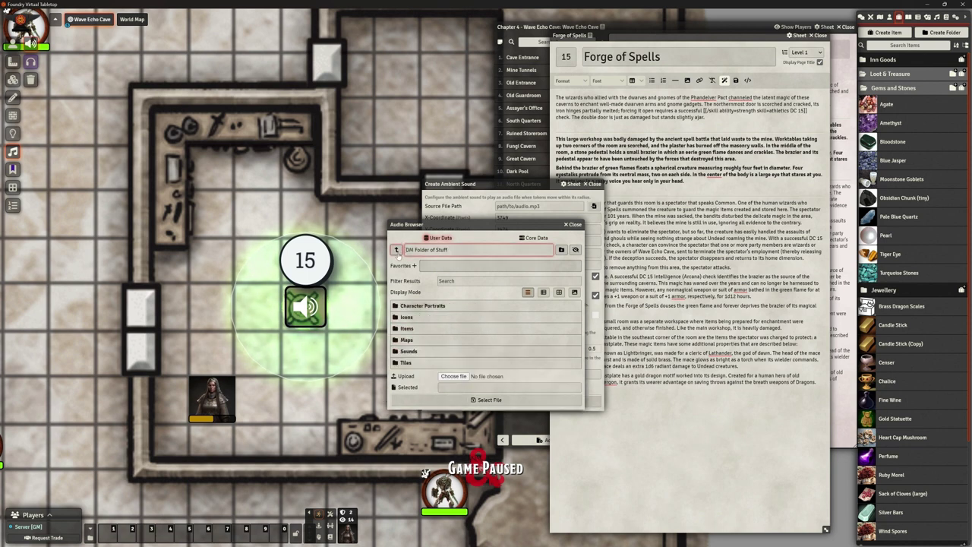
{"action": "left_click", "coordinate": [397, 251]}
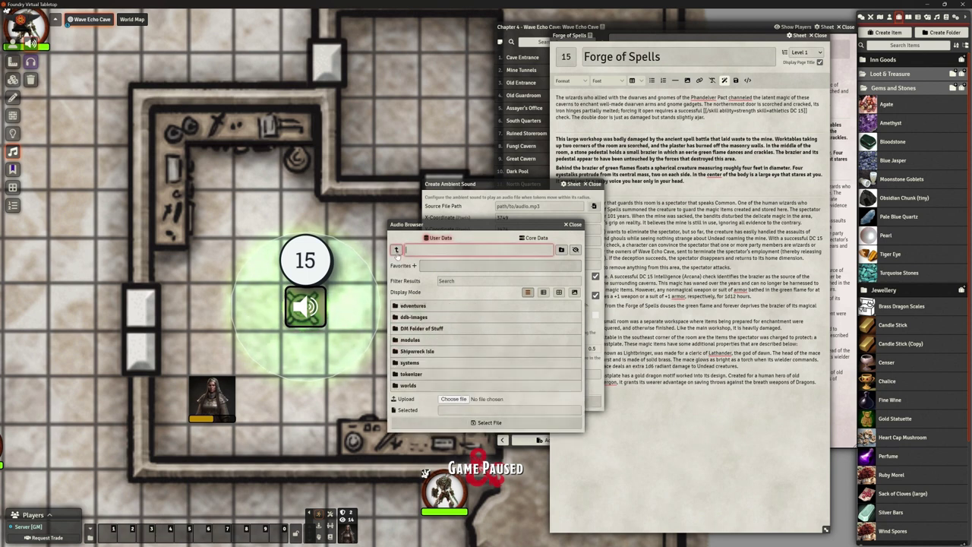
Choose campfire-crackling.mp3 from Shipwreck Isle/Sounds as the brazier sound's source file.
{"action": "left_click", "coordinate": [420, 351]}
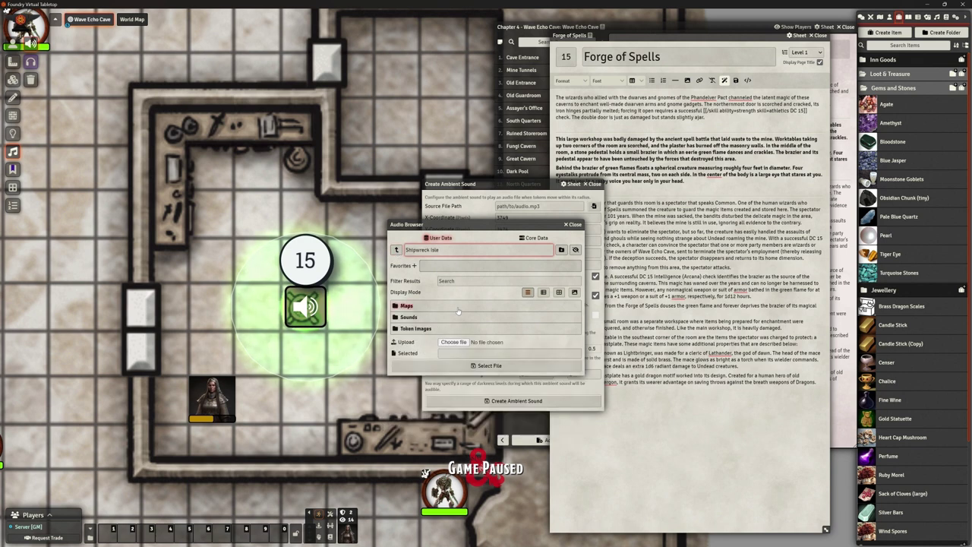
{"action": "left_click", "coordinate": [424, 318]}
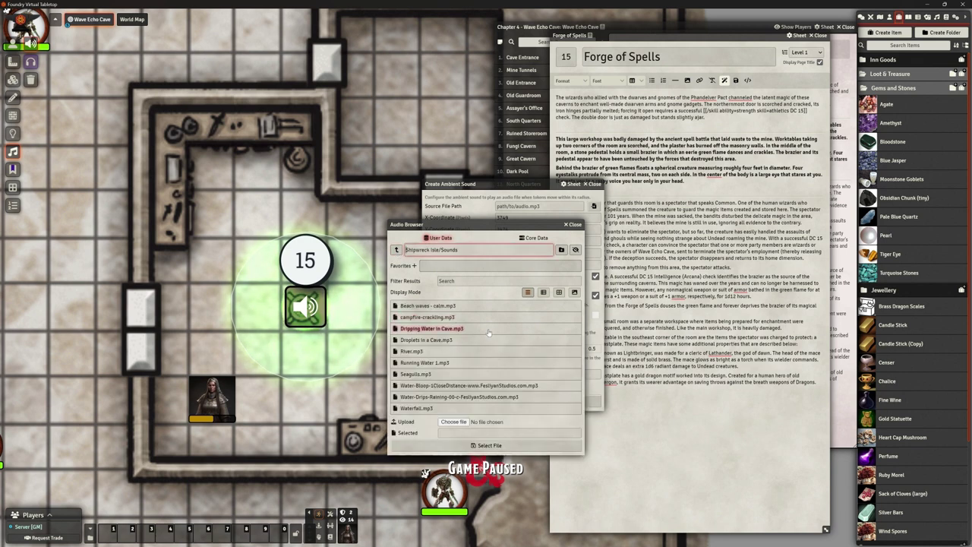
{"action": "left_click", "coordinate": [441, 317]}
{"action": "left_click", "coordinate": [489, 445]}
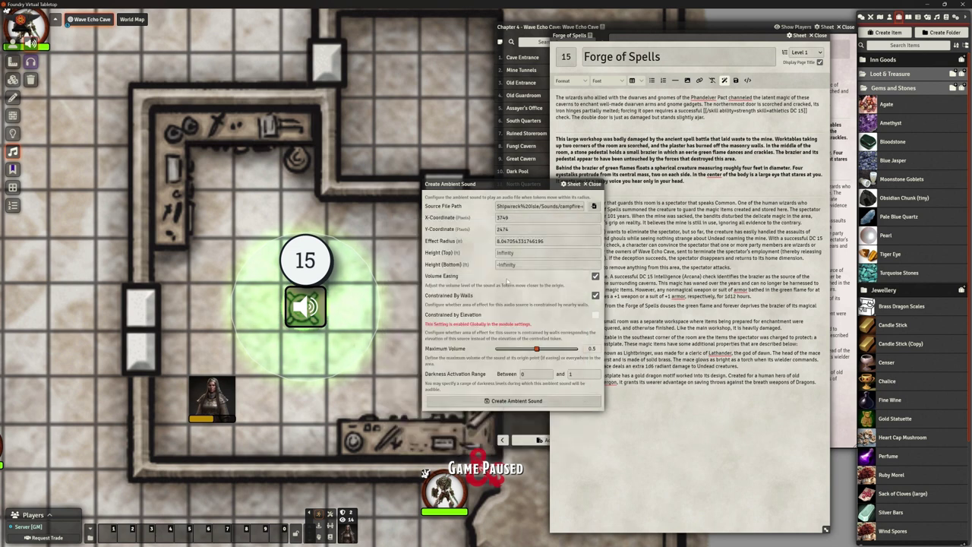
Set the brazier sound's maximum volume to 0.6 and effect radius to 10 ft, turn off volume easing, and create the sound.
{"action": "left_click", "coordinate": [544, 350]}
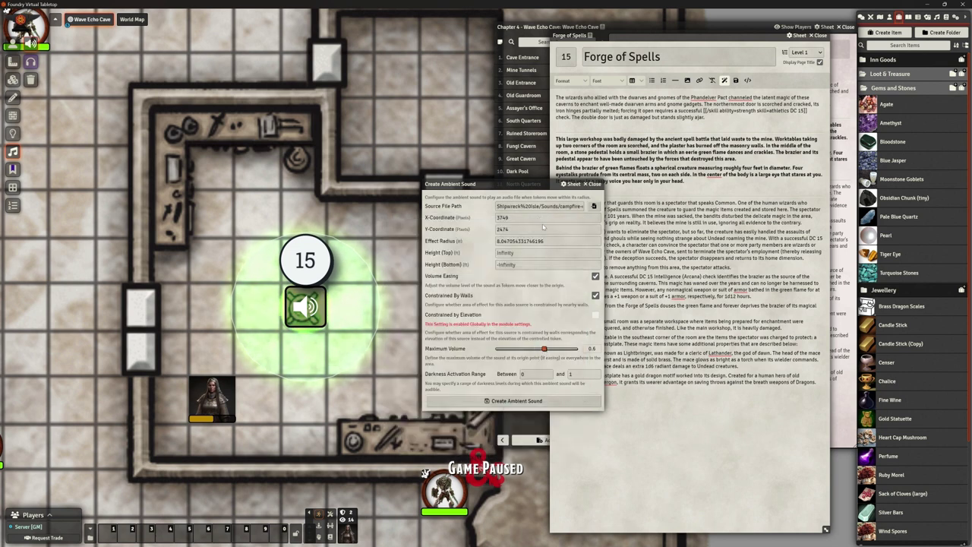
{"action": "left_click_drag", "start_coordinate": [554, 243], "coordinate": [480, 238]}
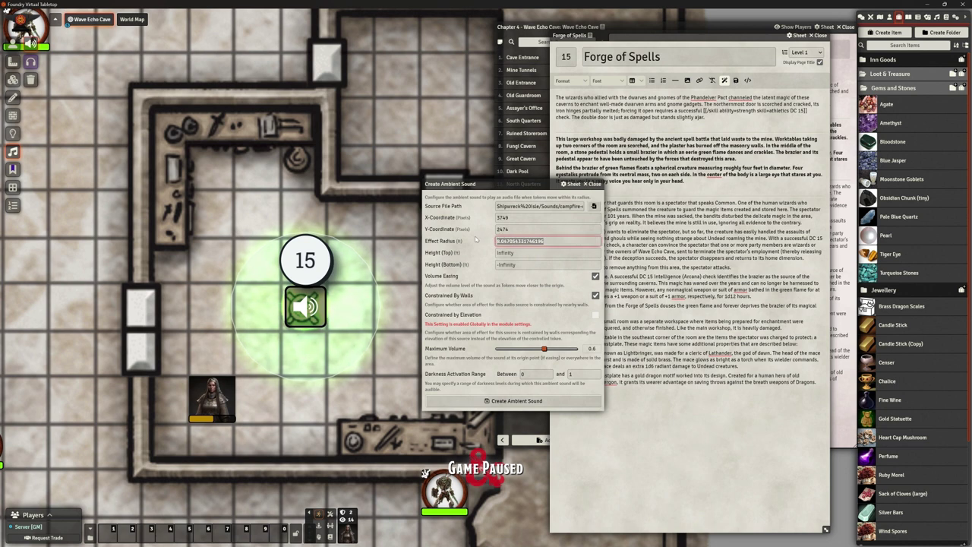
{"action": "type", "text": "10"}
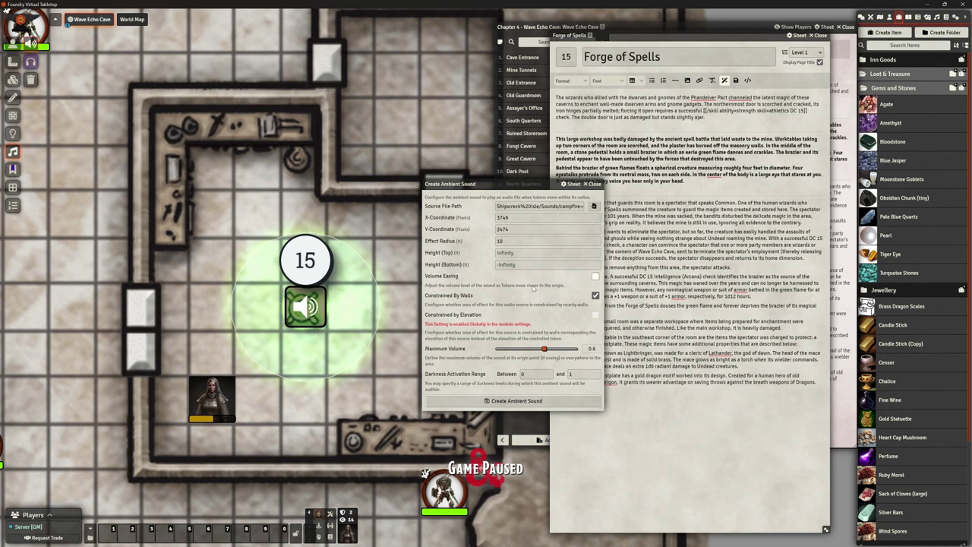
{"action": "left_click", "coordinate": [519, 401]}
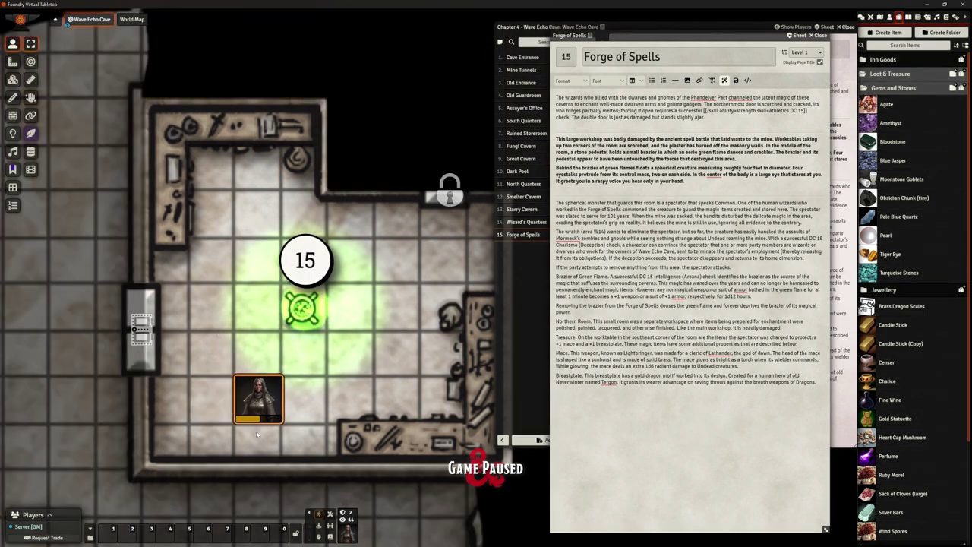
Test the brazier's light and sound by moving the character token toward the brazier and back.
{"action": "key", "text": "Up"}
{"action": "key", "text": "Right"}
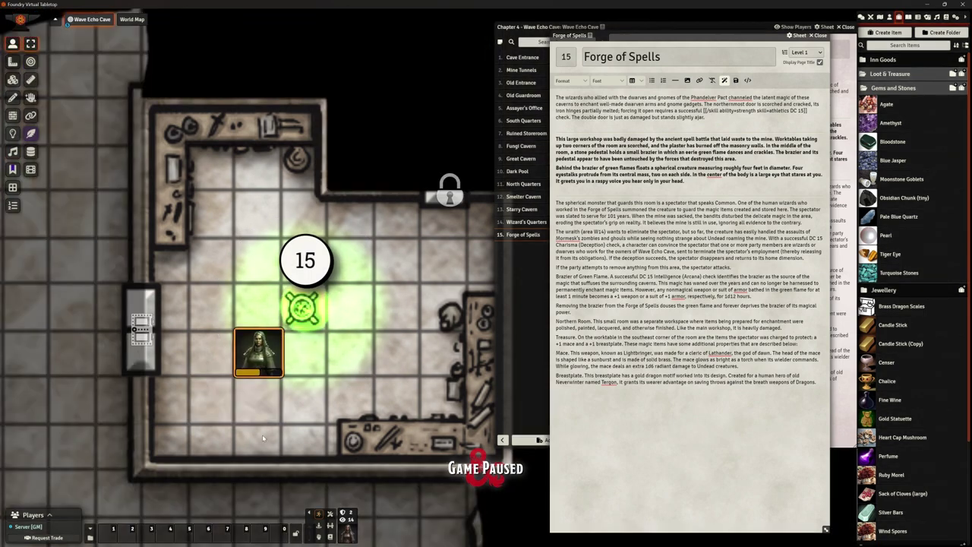
{"action": "scroll", "coordinate": [293, 320], "scroll_direction": "up", "scroll_amount": 3}
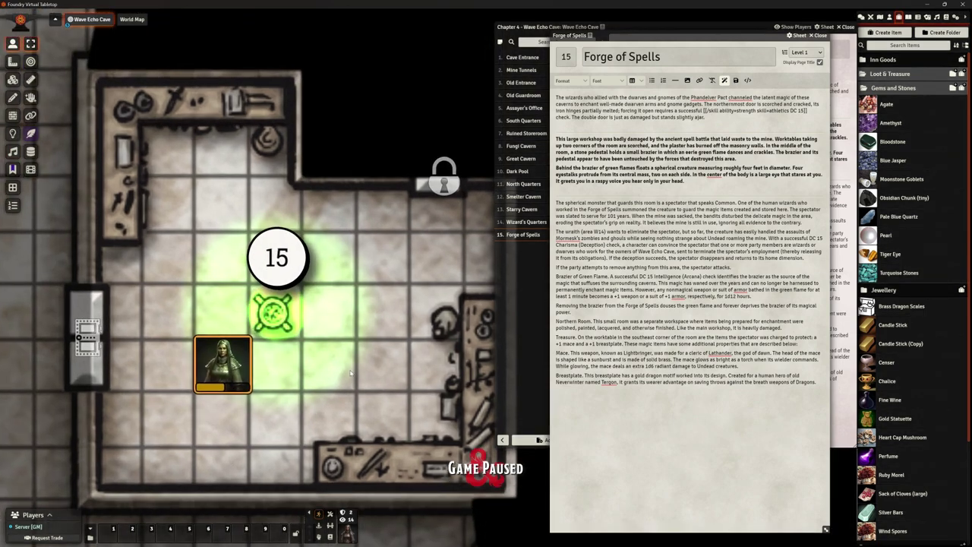
{"action": "key", "text": "Down"}
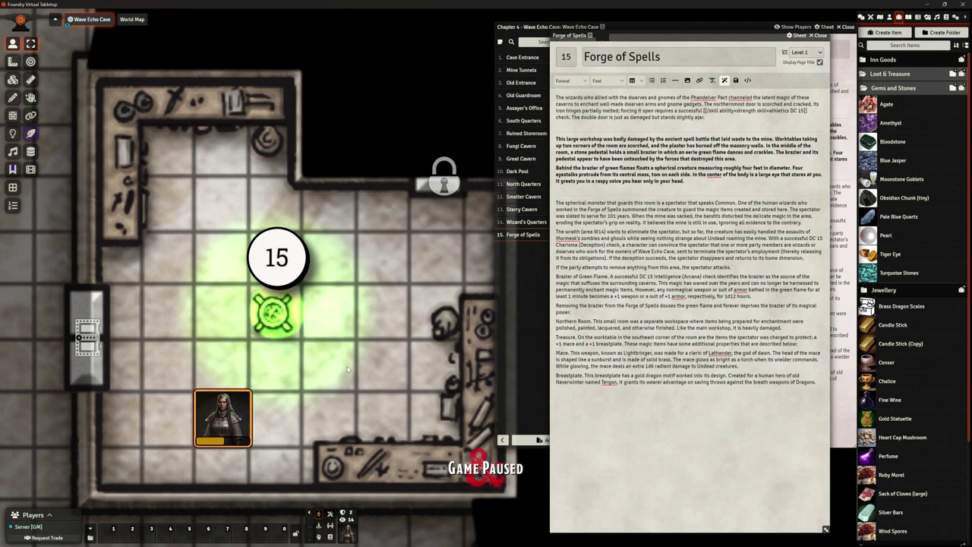
{"action": "key", "text": "Up"}
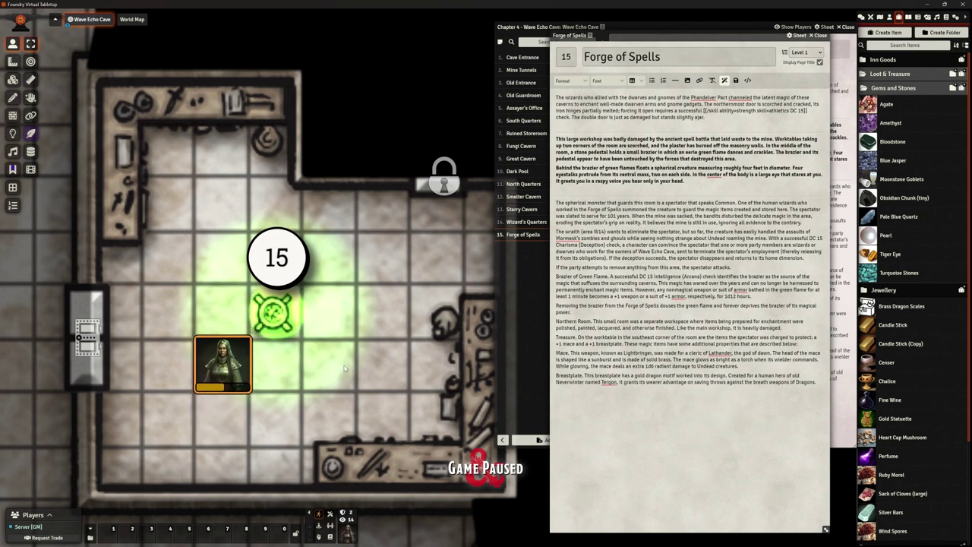
{"action": "key", "text": "Down"}
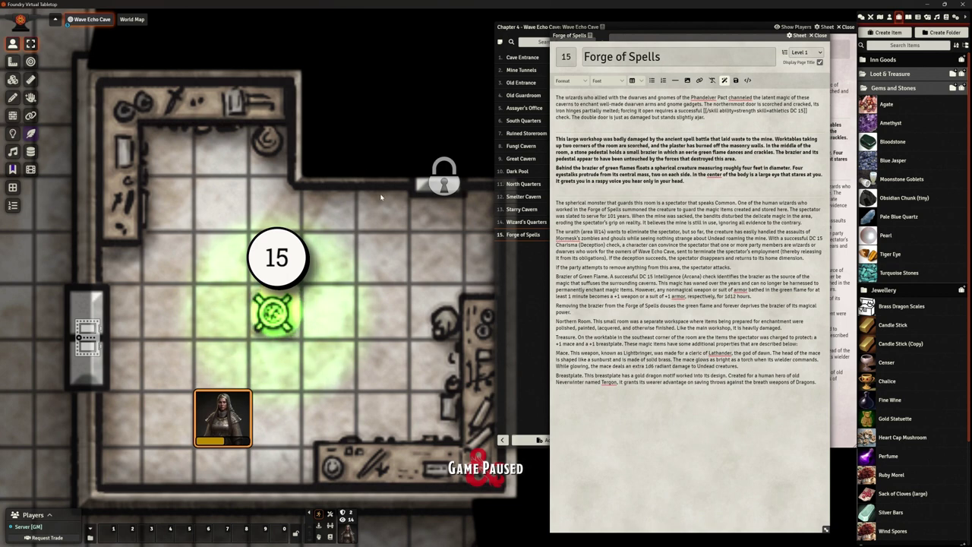
Check the spectator's description on the Forge of Spells page and open the Monsters (SRD) compendium.
{"action": "scroll", "coordinate": [388, 228], "scroll_direction": "down", "scroll_amount": 8}
{"action": "left_click_drag", "start_coordinate": [401, 268], "coordinate": [344, 307]}
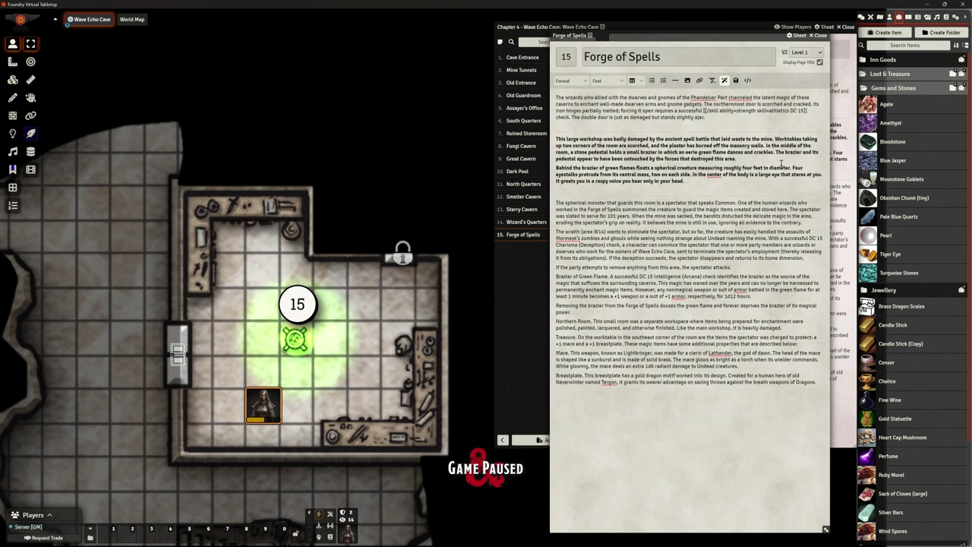
{"action": "left_click_drag", "start_coordinate": [560, 168], "coordinate": [759, 168]}
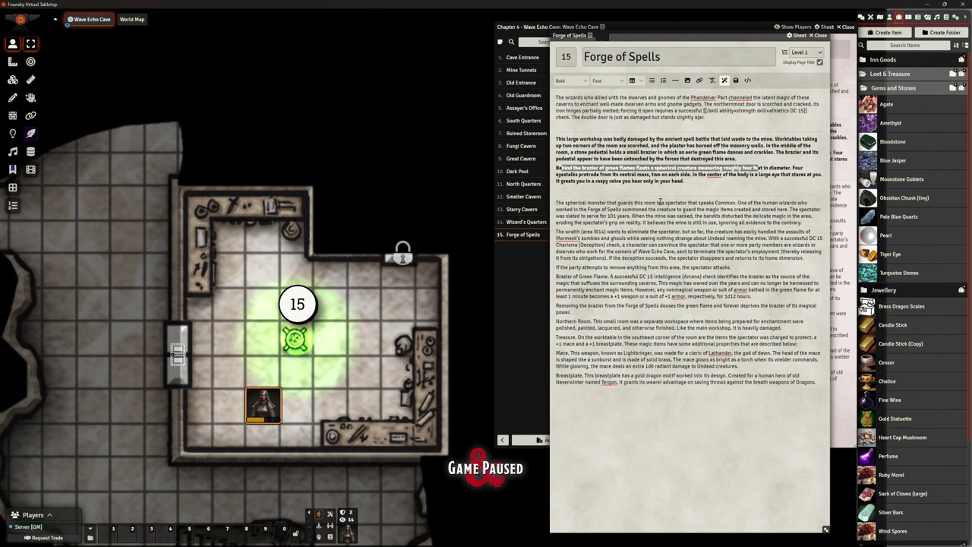
{"action": "left_click_drag", "start_coordinate": [633, 202], "coordinate": [661, 202]}
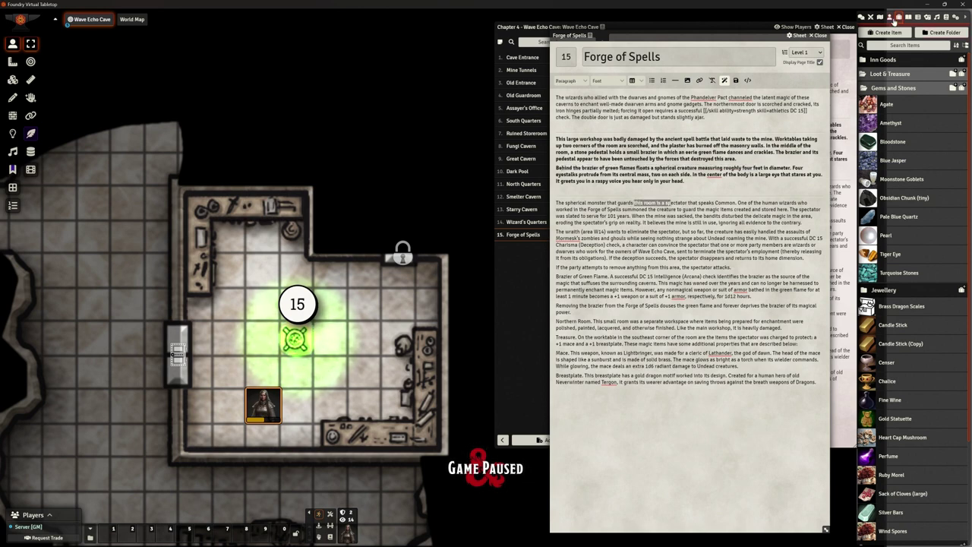
{"action": "left_click", "coordinate": [946, 17]}
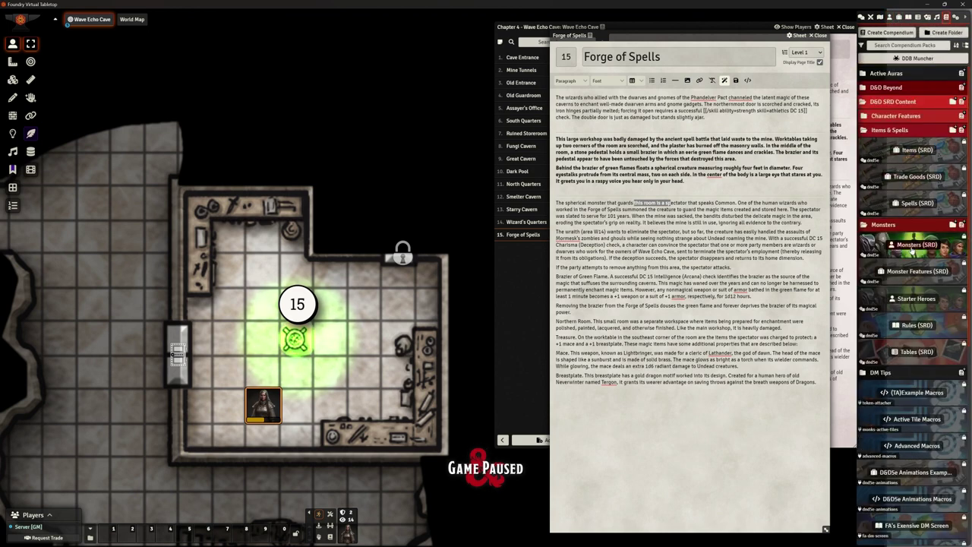
{"action": "left_click", "coordinate": [912, 245]}
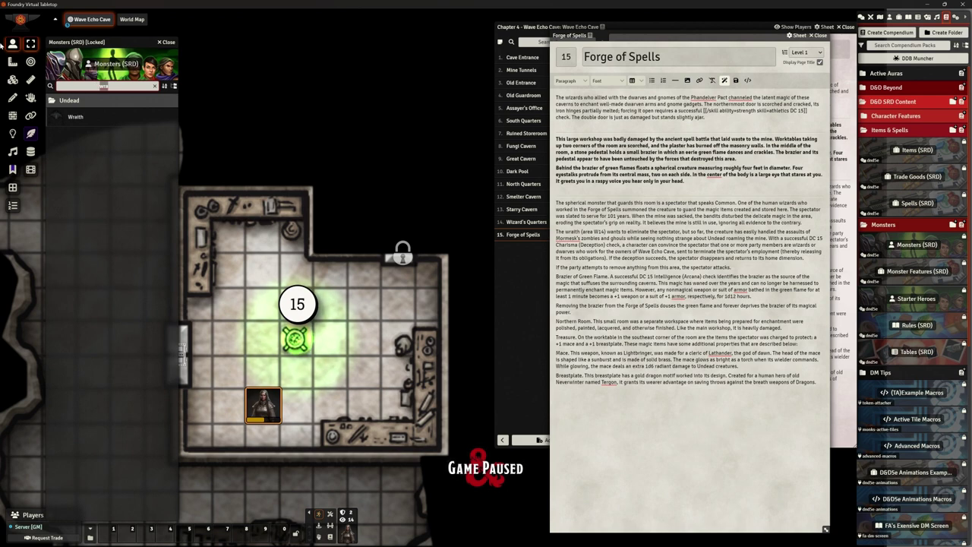
Search the Monsters (SRD) compendium for "spect", clear the search and close the compendium.
{"action": "type", "text": "spect"}
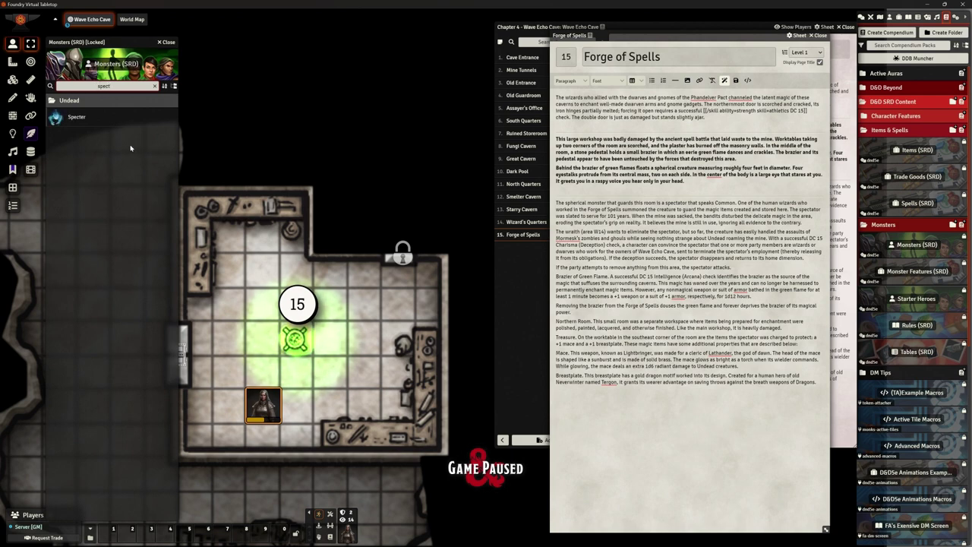
{"action": "key", "text": "BackSpace"}
{"action": "key", "text": "BackSpace"}
{"action": "key", "text": "BackSpace"}
{"action": "key", "text": "BackSpace"}
{"action": "key", "text": "BackSpace"}
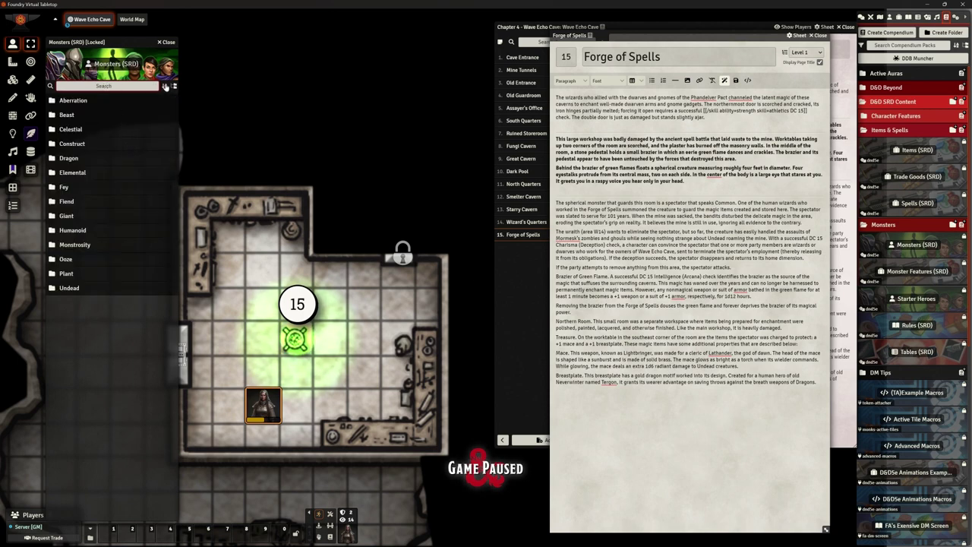
{"action": "key", "text": "Escape"}
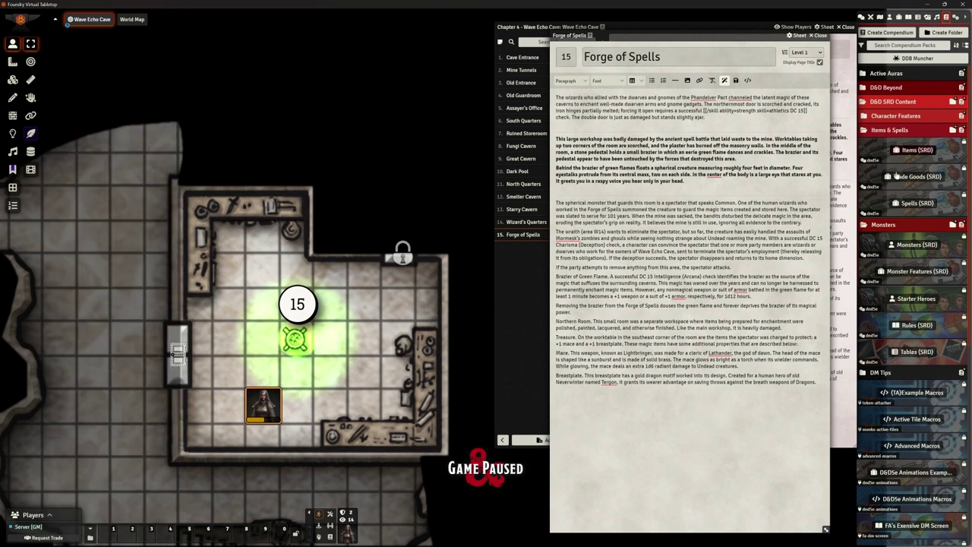
Show the actor directory and collapse its Undead and Monsters folders.
{"action": "left_click", "coordinate": [889, 18]}
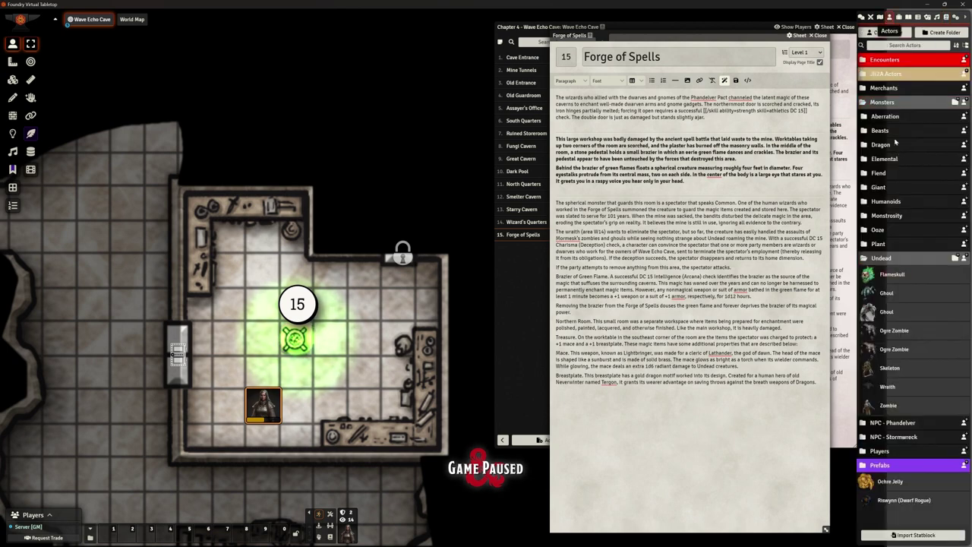
{"action": "left_click", "coordinate": [891, 259]}
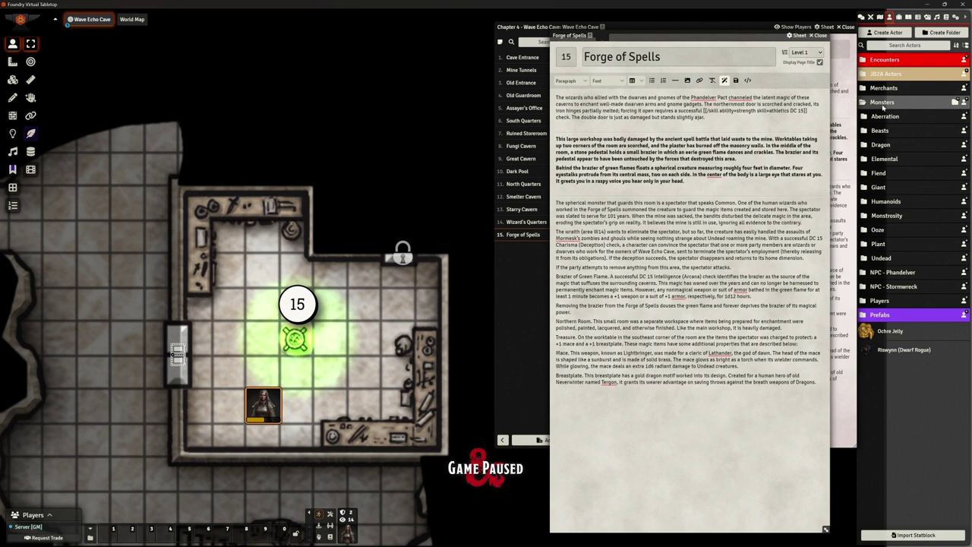
{"action": "left_click", "coordinate": [883, 103]}
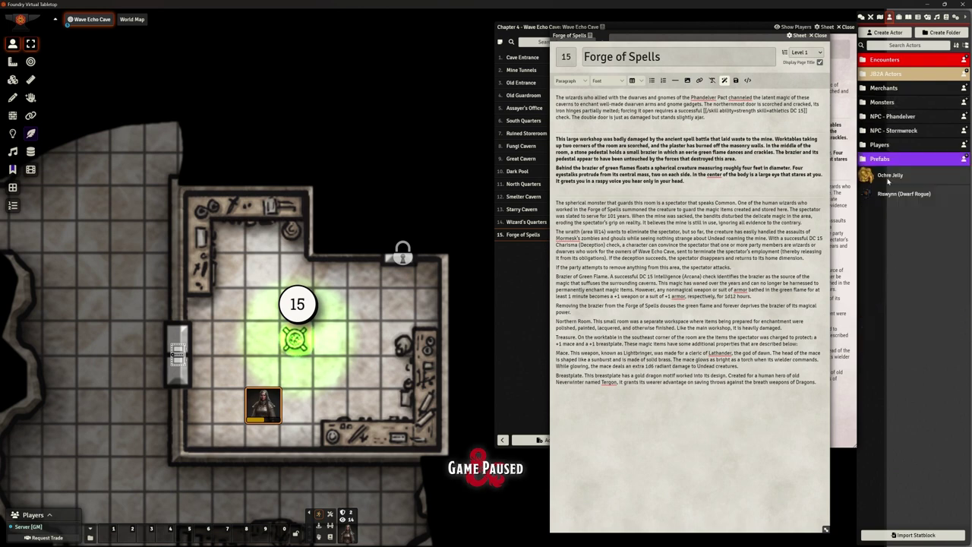
Paste the copied spectator statblock into the 5e Statblock Importer and import it into the Aberration folder.
{"action": "left_click", "coordinate": [913, 534]}
{"action": "left_click_drag", "start_coordinate": [495, 171], "coordinate": [402, 92]}
{"action": "left_click_drag", "start_coordinate": [541, 312], "coordinate": [662, 439]}
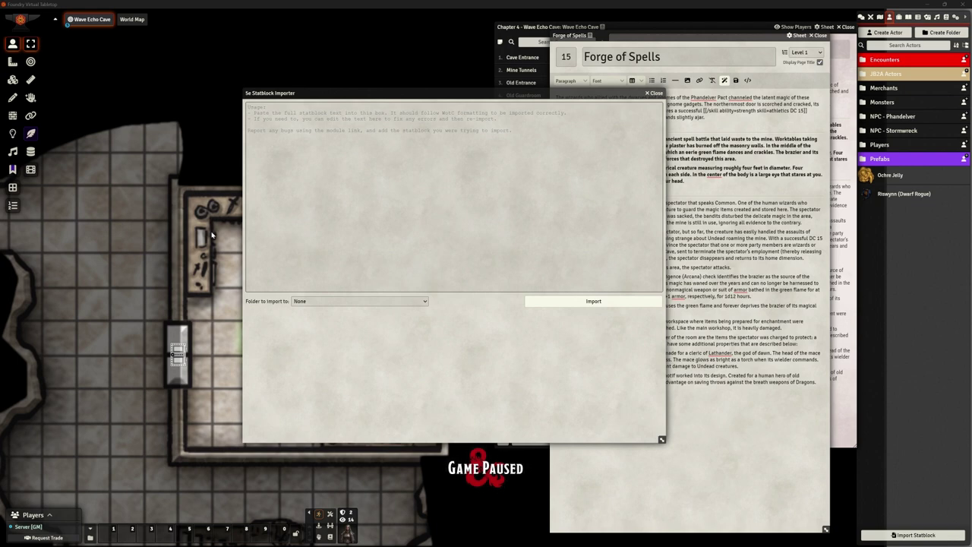
{"action": "left_click", "coordinate": [370, 173]}
{"action": "key", "text": "ctrl+v"}
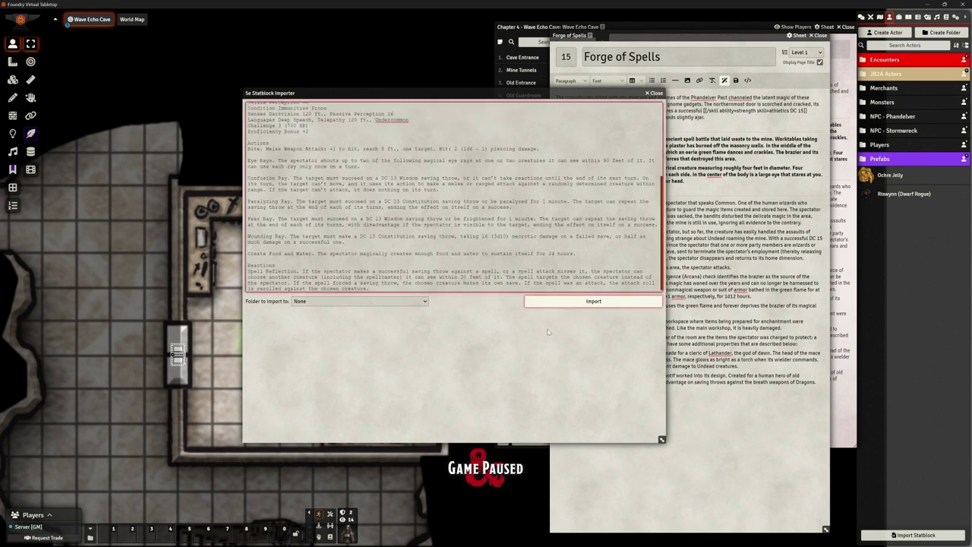
{"action": "left_click", "coordinate": [342, 301]}
{"action": "left_click", "coordinate": [342, 317]}
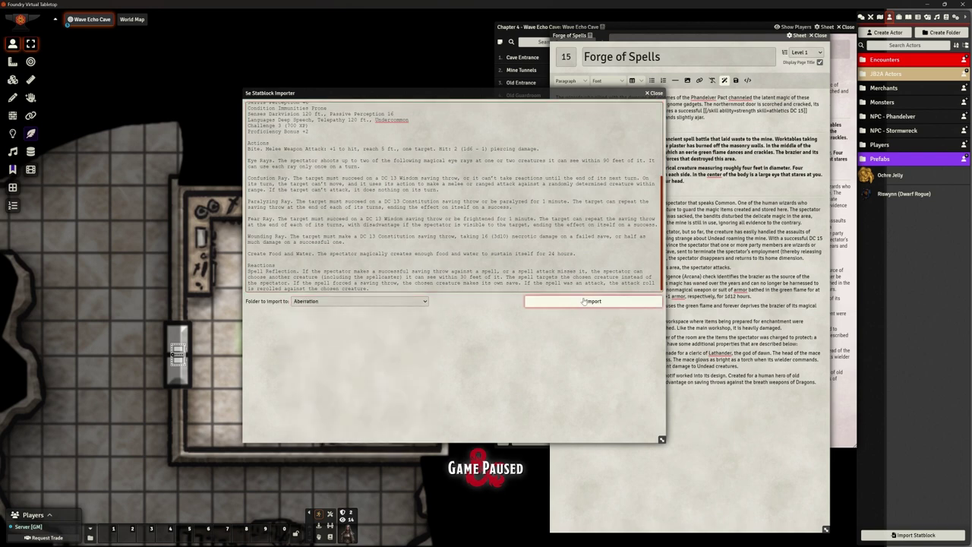
{"action": "left_click", "coordinate": [583, 302]}
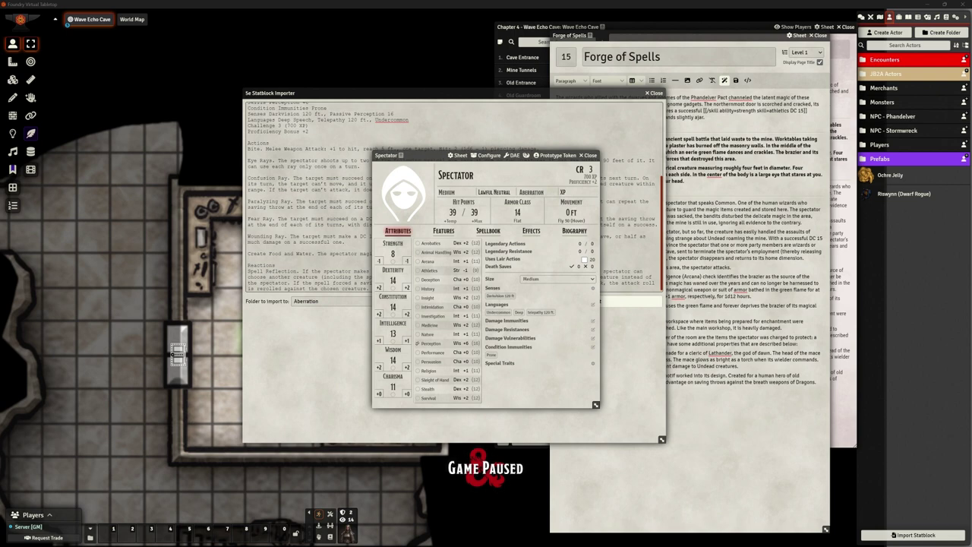
Load Spectator.png as the spectator's avatar artwork and delete the default avatar layer beneath it.
{"action": "left_click", "coordinate": [405, 205]}
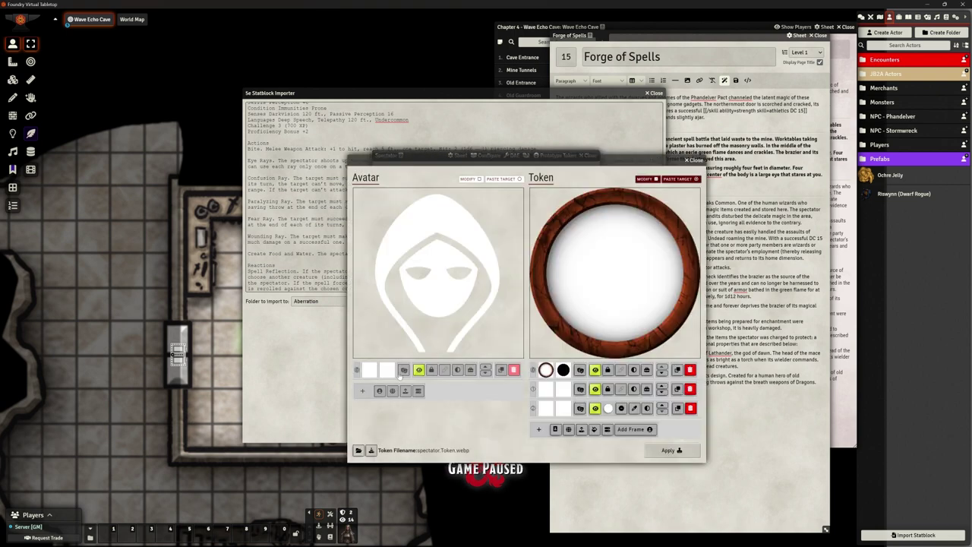
{"action": "left_click", "coordinate": [478, 180]}
{"action": "left_click", "coordinate": [405, 391]}
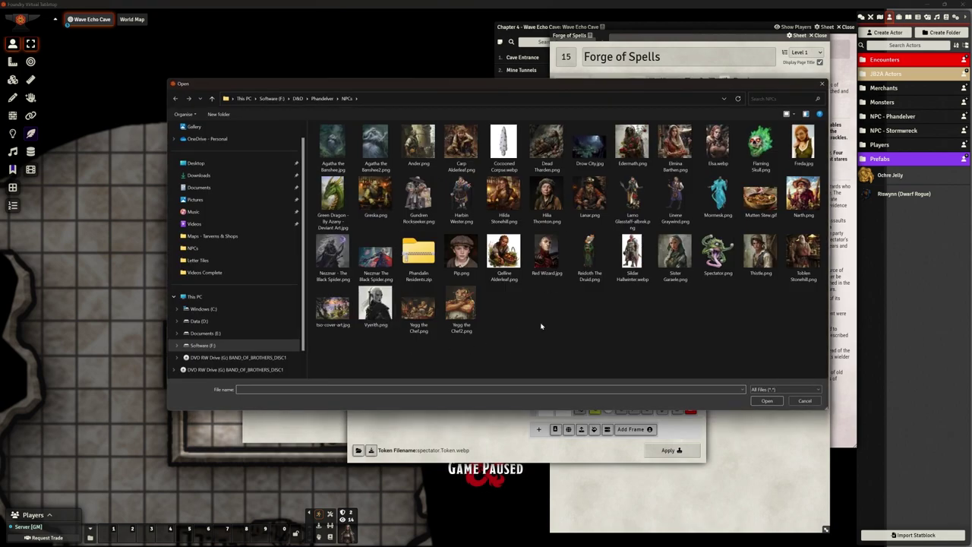
{"action": "left_click", "coordinate": [718, 255]}
{"action": "left_click", "coordinate": [767, 400]}
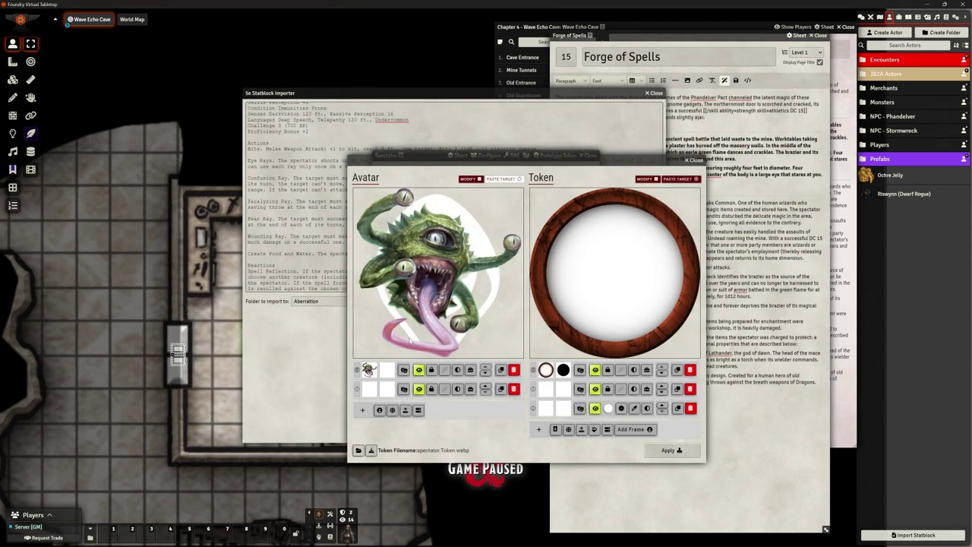
{"action": "left_click", "coordinate": [514, 389]}
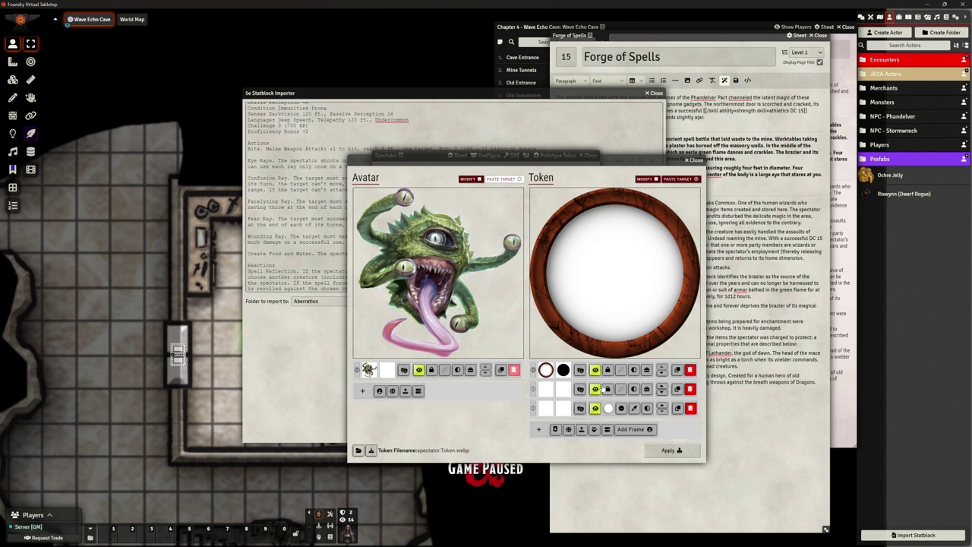
Replace the token's frame and default layers with the avatar image, apply the artwork and close the statblock importer.
{"action": "left_click", "coordinate": [690, 370]}
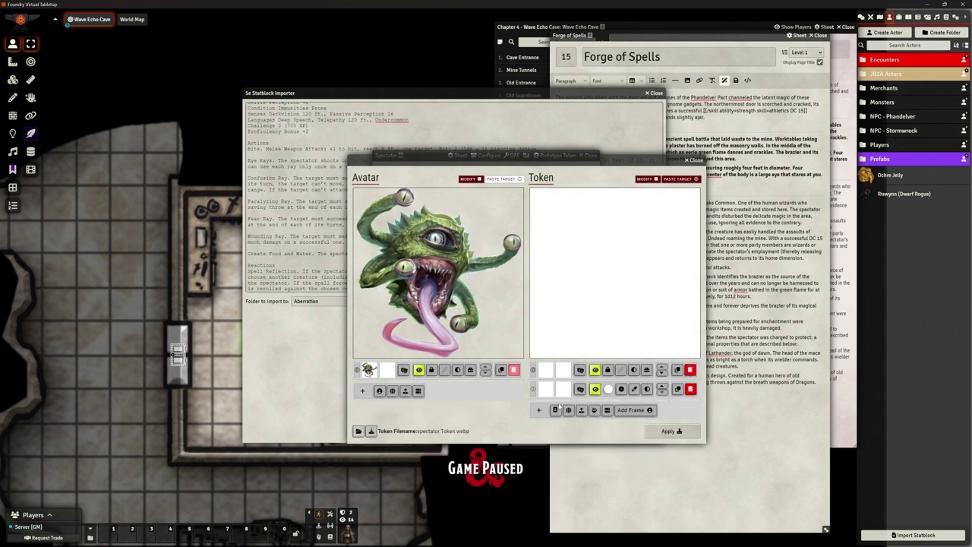
{"action": "left_click", "coordinate": [555, 410]}
{"action": "left_click", "coordinate": [691, 389]}
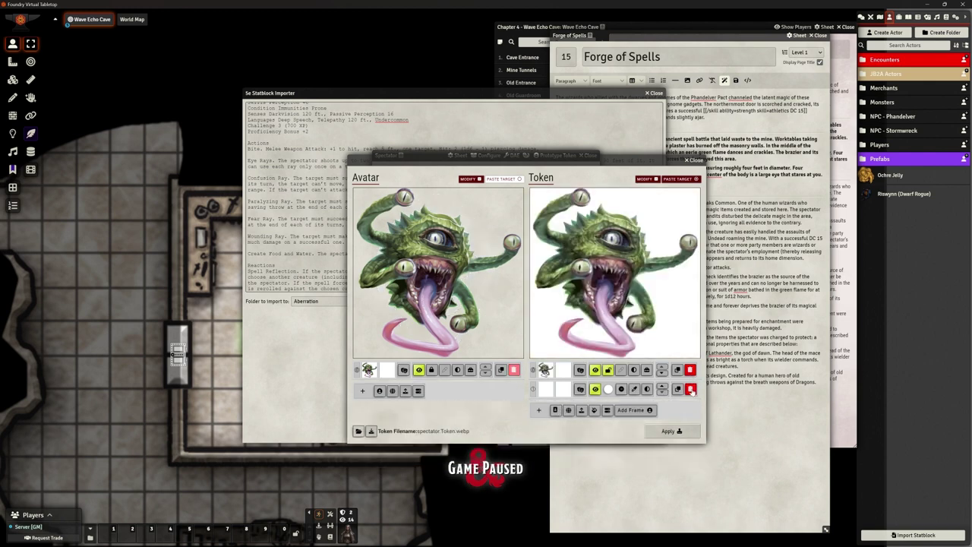
{"action": "left_click", "coordinate": [691, 389]}
{"action": "left_click", "coordinate": [666, 411]}
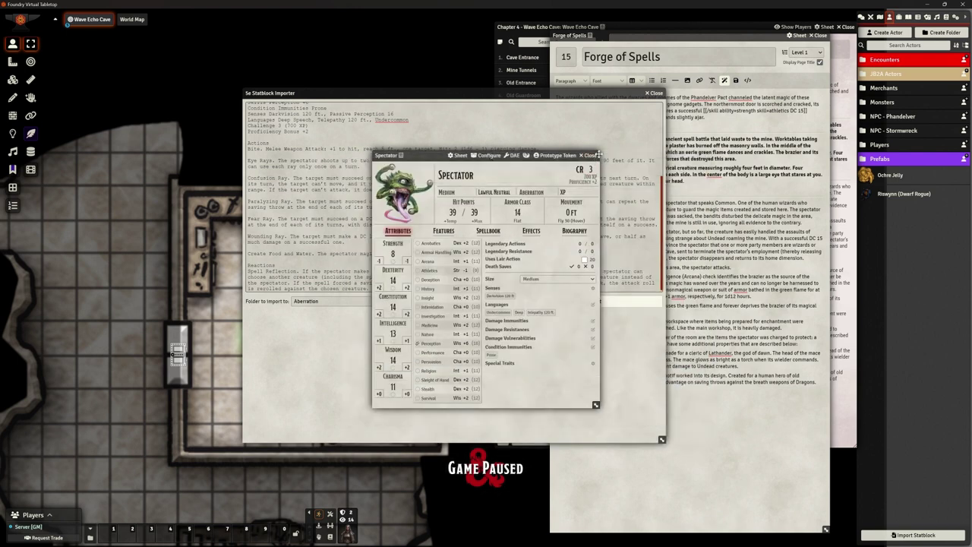
{"action": "left_click", "coordinate": [654, 92]}
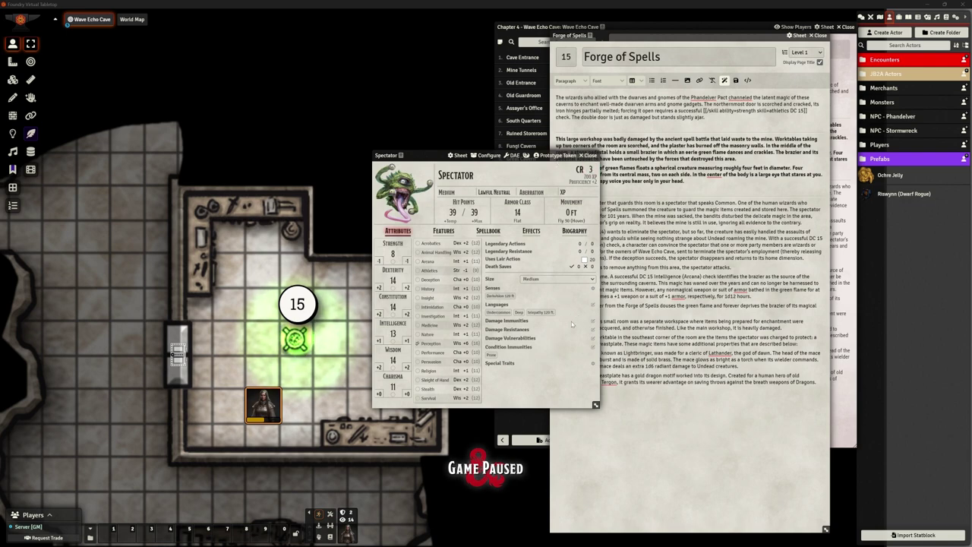
Examine the spectator's features, biography, effects and spellbook on an enlarged actor sheet, and close the sheet.
{"action": "left_click", "coordinate": [444, 230]}
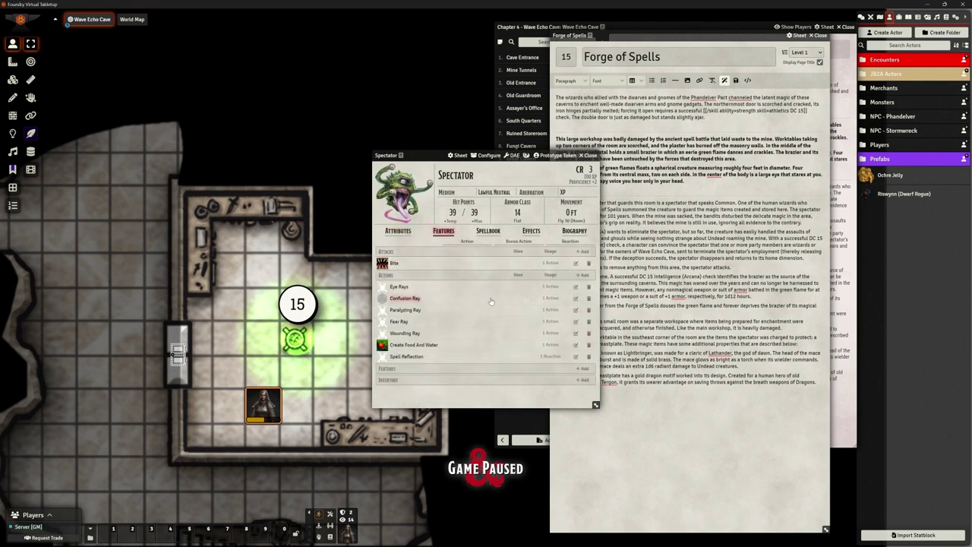
{"action": "left_click_drag", "start_coordinate": [596, 407], "coordinate": [716, 461]}
{"action": "left_click_drag", "start_coordinate": [495, 158], "coordinate": [604, 95]}
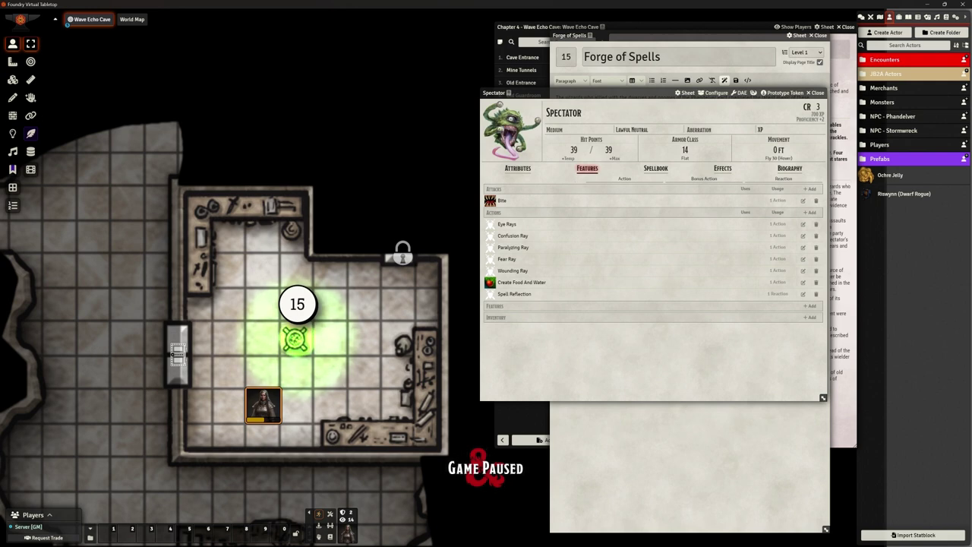
{"action": "left_click", "coordinate": [790, 168]}
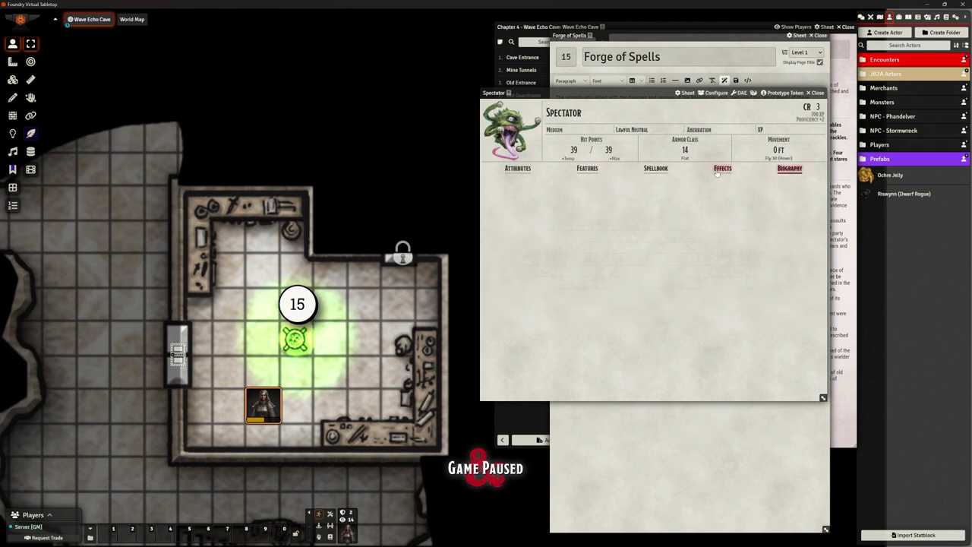
{"action": "left_click", "coordinate": [720, 168]}
{"action": "left_click", "coordinate": [658, 169]}
{"action": "left_click", "coordinate": [587, 169]}
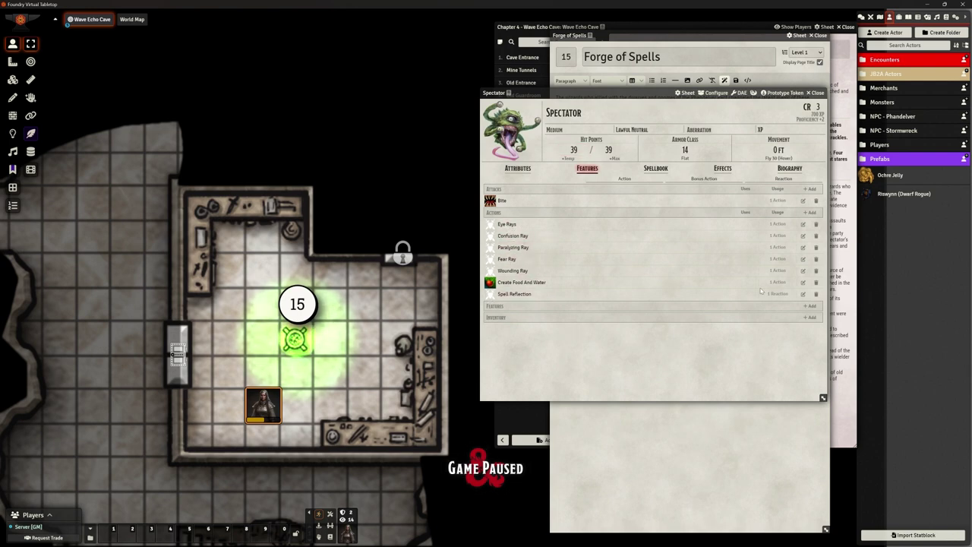
{"action": "left_click", "coordinate": [816, 93]}
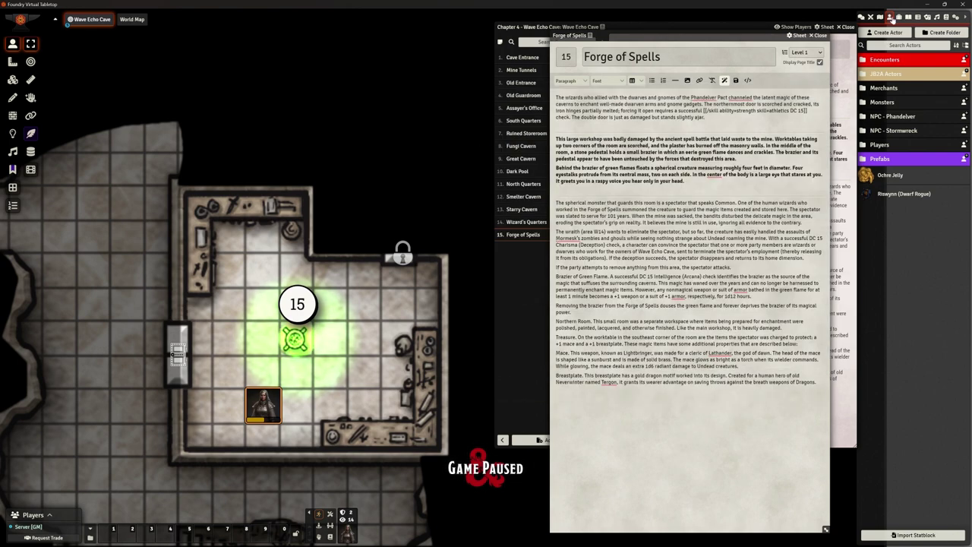
Place the Spectator from the Aberration folder on the map in room 15, northeast of the green brazier.
{"action": "left_click", "coordinate": [884, 89]}
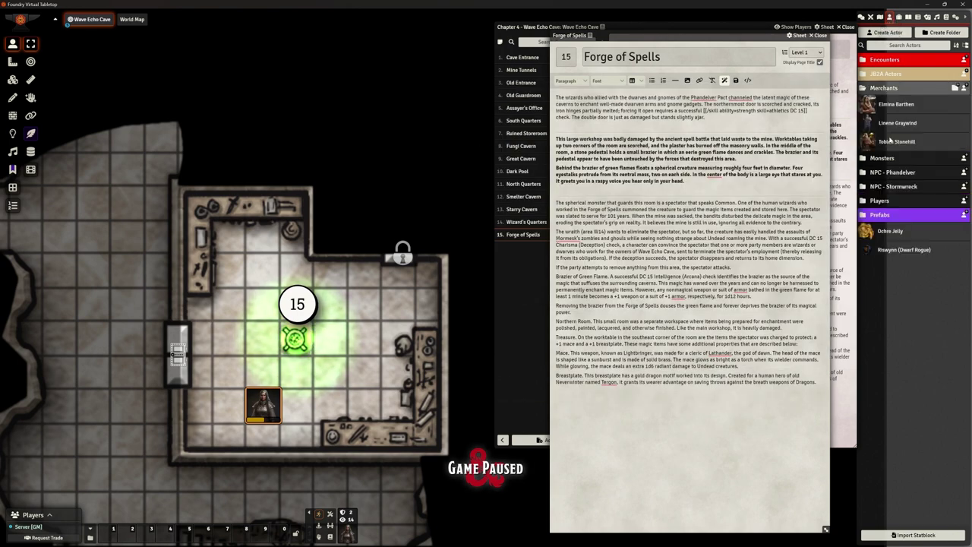
{"action": "left_click", "coordinate": [887, 89]}
{"action": "left_click", "coordinate": [885, 102]}
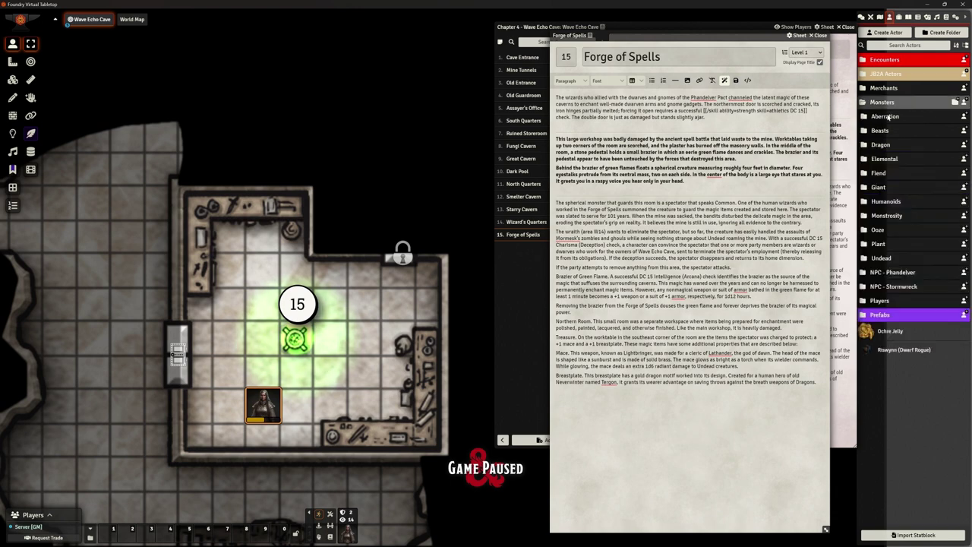
{"action": "left_click", "coordinate": [887, 116]}
{"action": "mouse_move", "coordinate": [890, 169]}
{"action": "left_mouse_down"}
{"action": "mouse_move", "coordinate": [750, 224]}
{"action": "mouse_move", "coordinate": [363, 316]}
{"action": "left_mouse_up"}
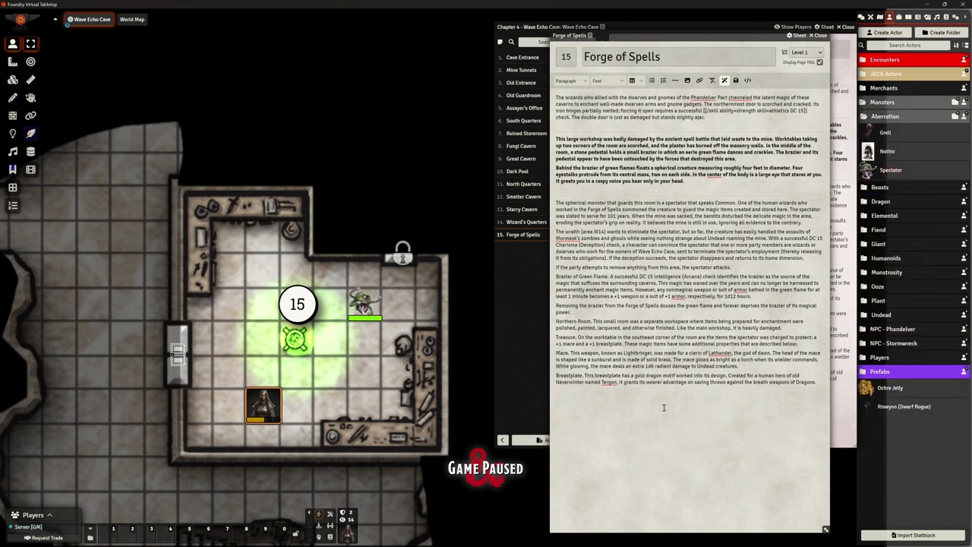
Open the placed spectator token's sheet, move it clear of the room and show its features.
{"action": "scroll", "coordinate": [307, 411], "scroll_direction": "up", "scroll_amount": 3}
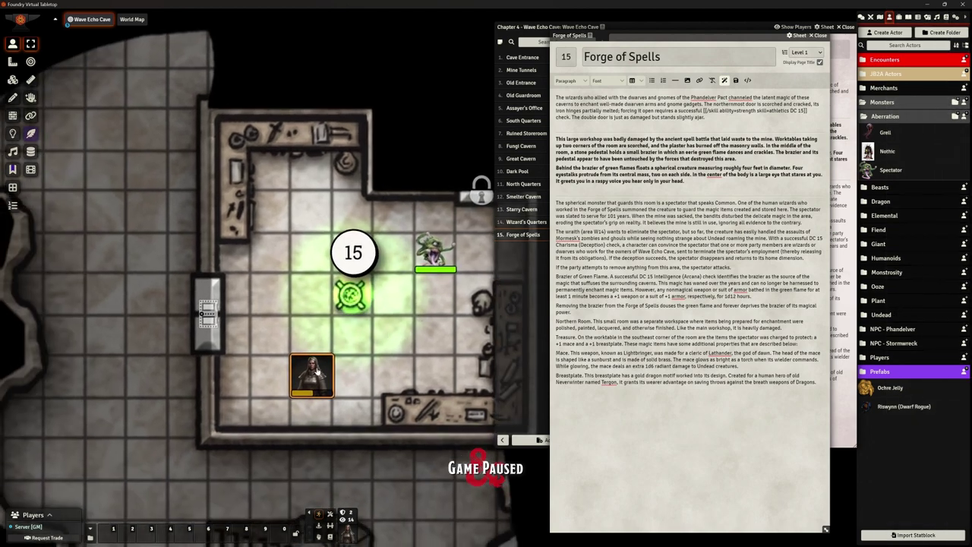
{"action": "left_click", "coordinate": [454, 270]}
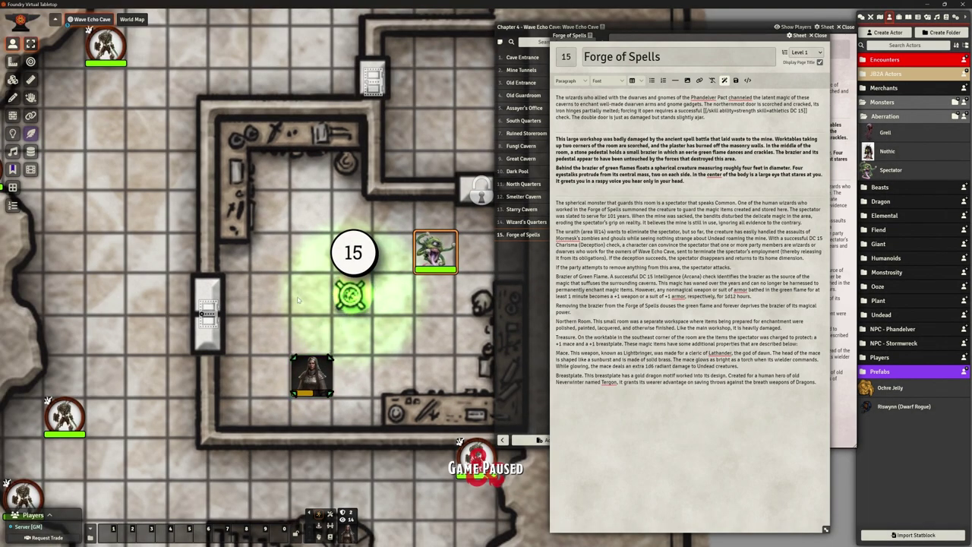
{"action": "double_click", "coordinate": [437, 250]}
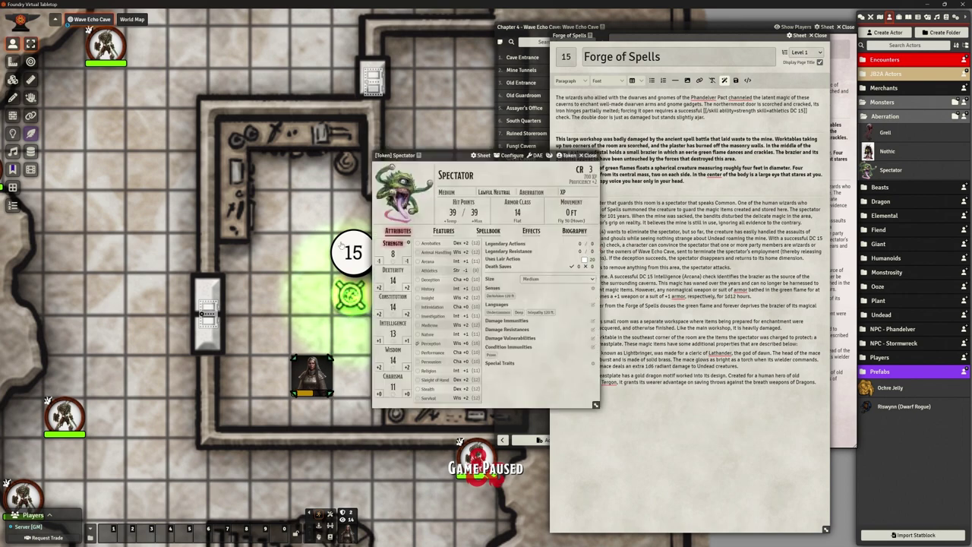
{"action": "left_click_drag", "start_coordinate": [545, 158], "coordinate": [655, 61]}
{"action": "left_click", "coordinate": [550, 136]}
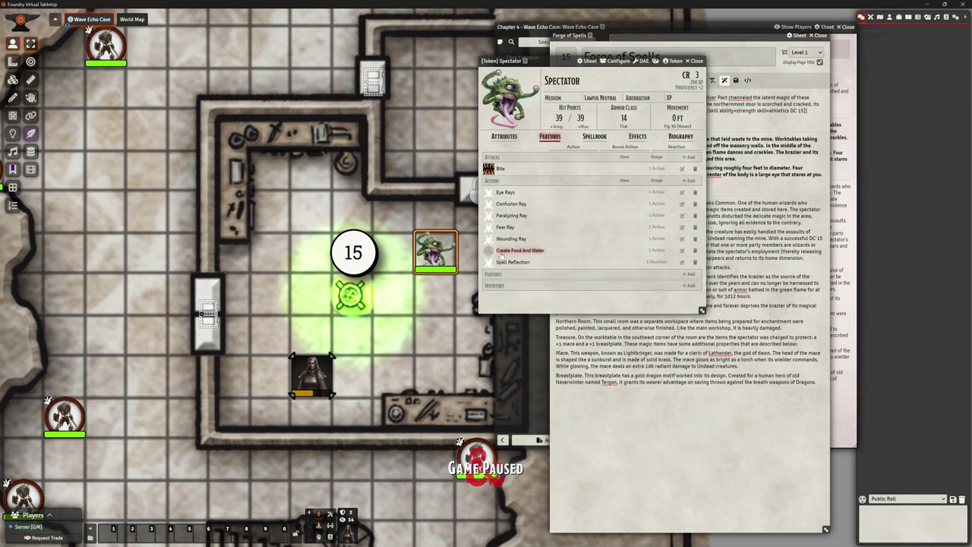
Test the spectator's Bite on the targeted character, moving the spectator next to it and dismissing the reaction choice.
{"action": "left_click", "coordinate": [500, 168]}
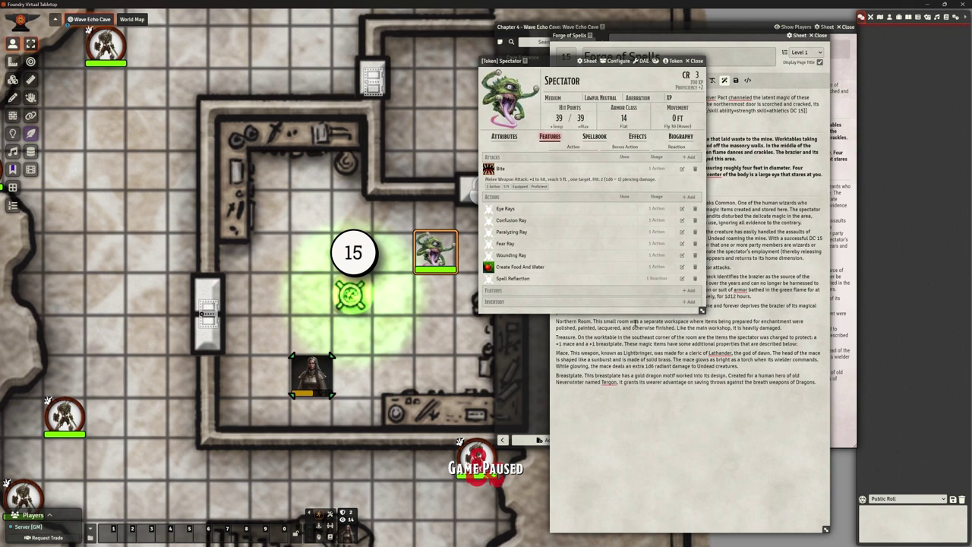
{"action": "left_click", "coordinate": [488, 168]}
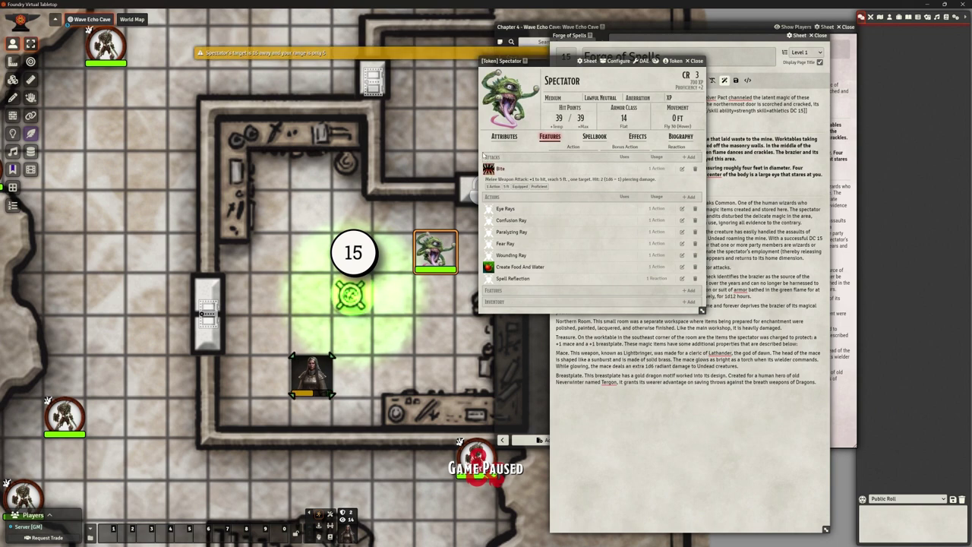
{"action": "mouse_move", "coordinate": [458, 247]}
{"action": "left_mouse_down"}
{"action": "mouse_move", "coordinate": [455, 303]}
{"action": "mouse_move", "coordinate": [376, 372]}
{"action": "left_mouse_up"}
{"action": "left_click", "coordinate": [490, 169]}
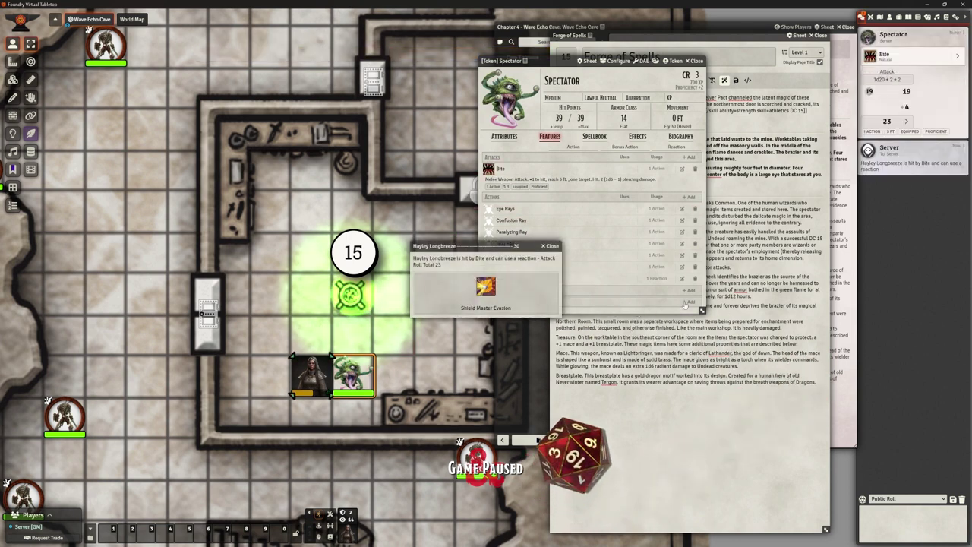
{"action": "left_click", "coordinate": [549, 246]}
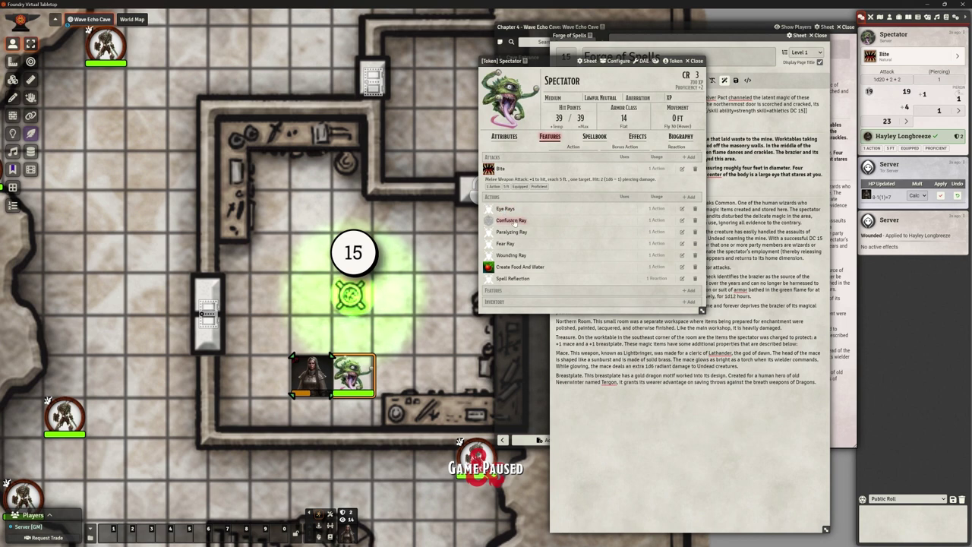
Move the spectator away from the targeted character, test its Confusion, Paralyzing, Fear and Wounding Rays, and close its sheet.
{"action": "left_click_drag", "start_coordinate": [353, 374], "coordinate": [436, 333]}
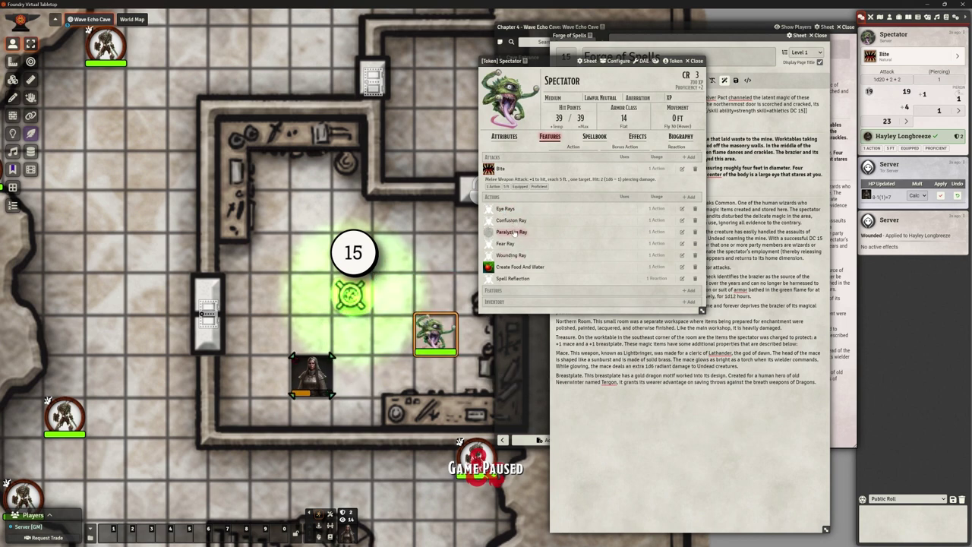
{"action": "left_click", "coordinate": [511, 220]}
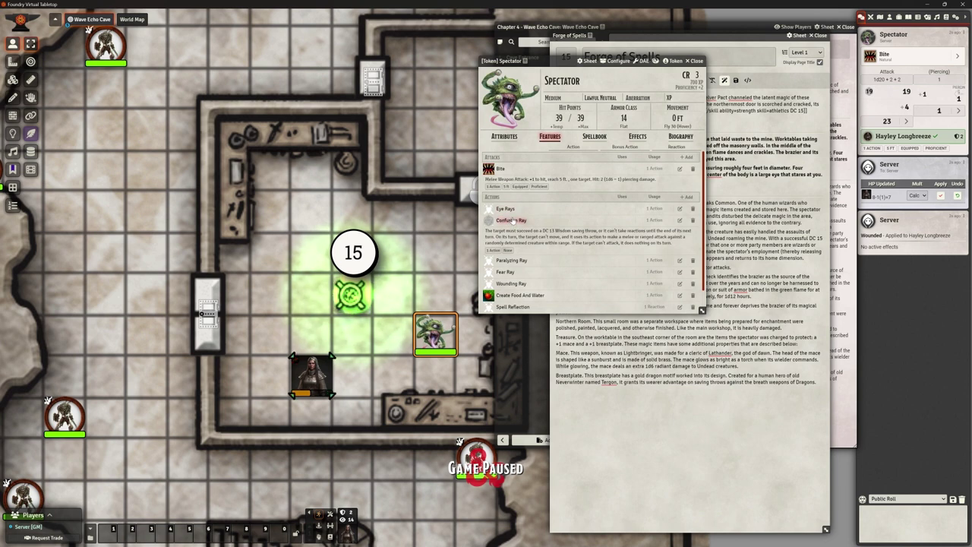
{"action": "left_click", "coordinate": [488, 219]}
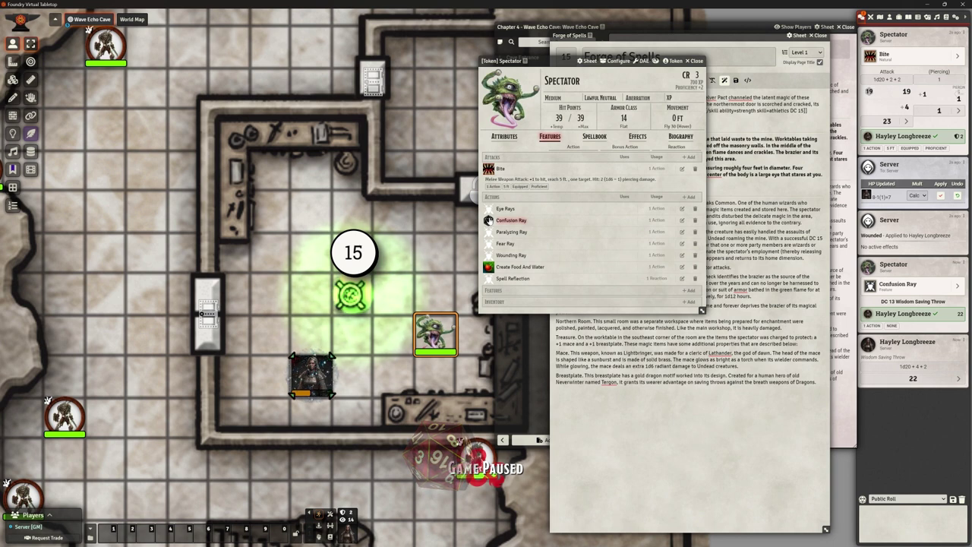
{"action": "left_click", "coordinate": [489, 232]}
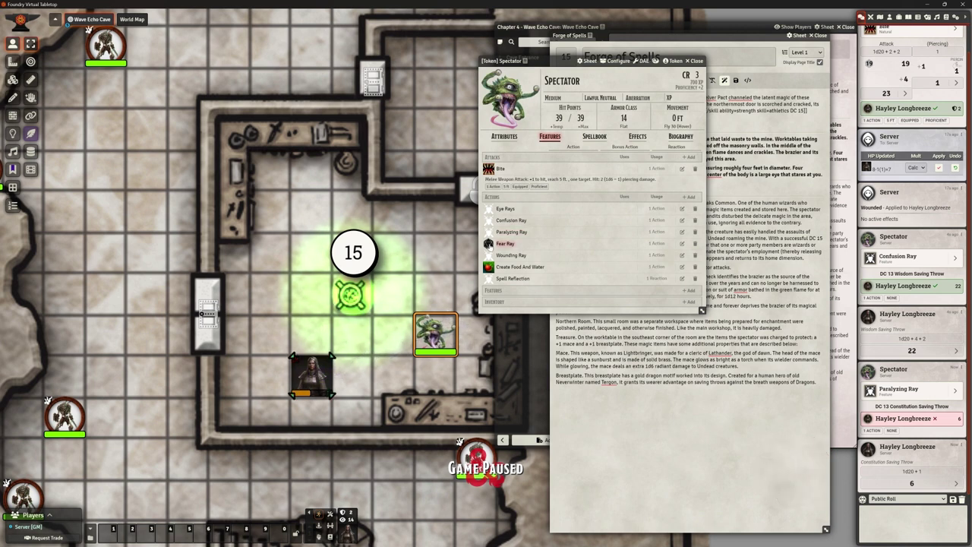
{"action": "left_click", "coordinate": [489, 243]}
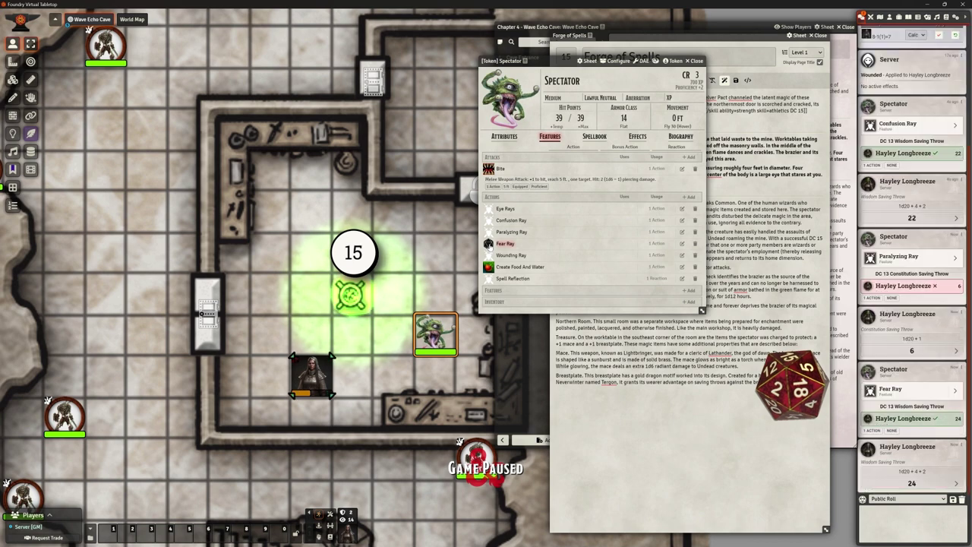
{"action": "left_click", "coordinate": [489, 255]}
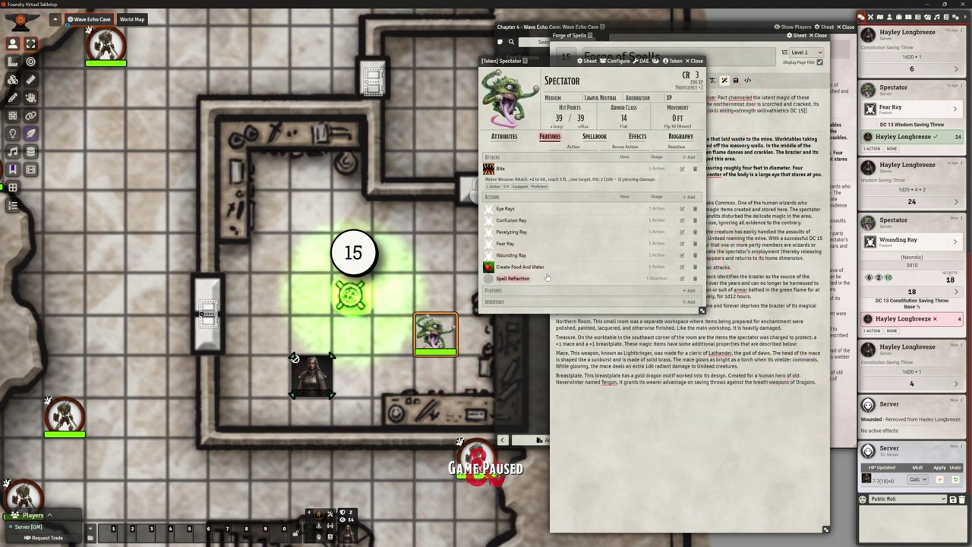
{"action": "left_click", "coordinate": [696, 61]}
Restore the targeted character's hit points to 15 on the character sheet and close the sheet.
{"action": "double_click", "coordinate": [312, 374]}
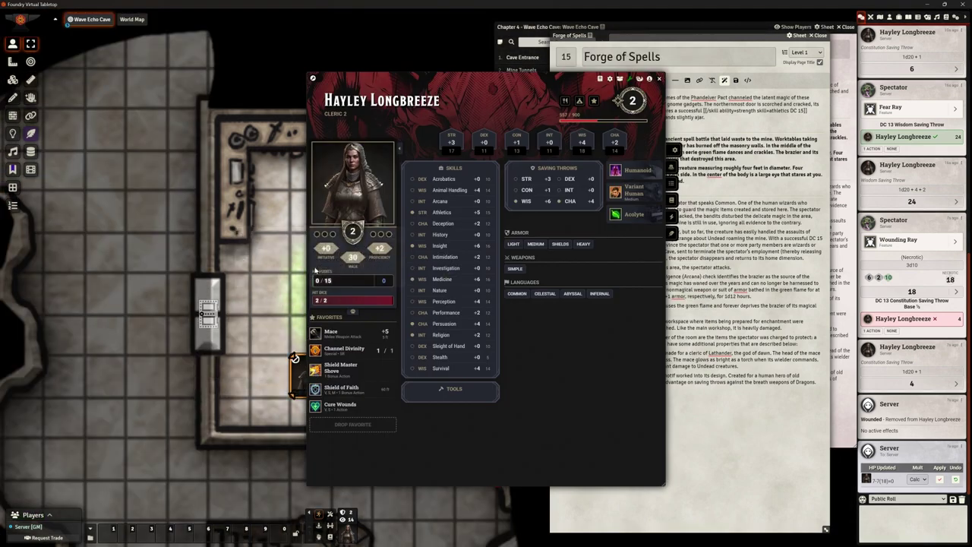
{"action": "key", "text": "Return"}
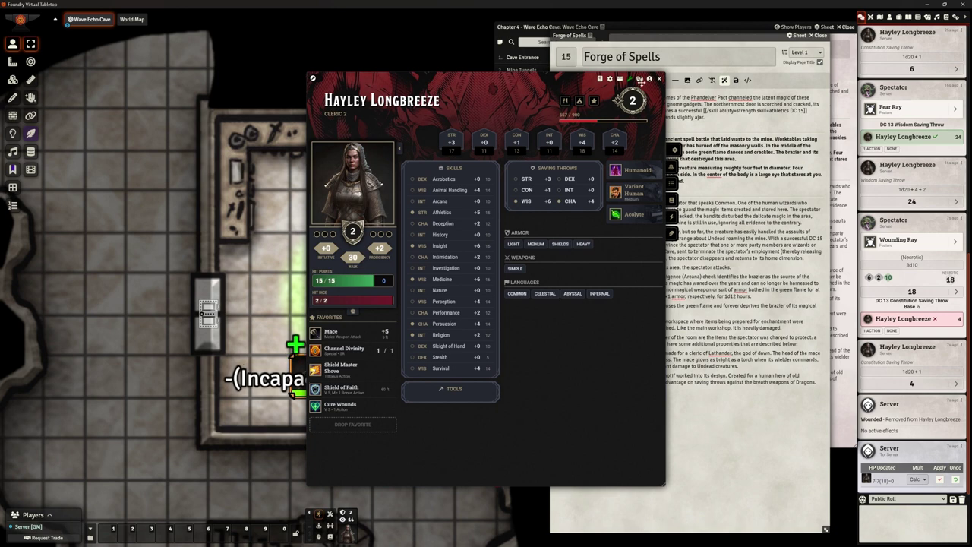
{"action": "left_click", "coordinate": [659, 78]}
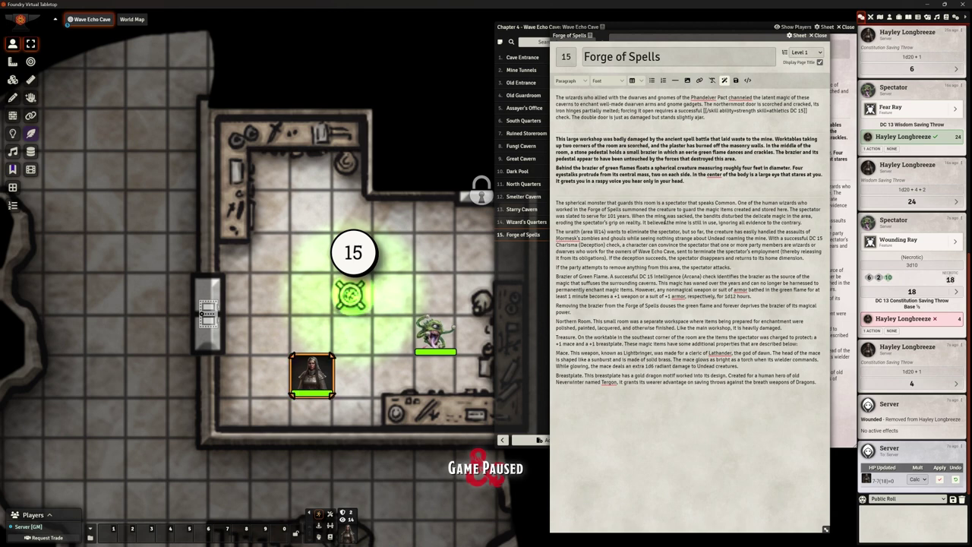
Return the spectator to its spot northeast of the green brazier and permanently clear the chat log.
{"action": "left_click_drag", "start_coordinate": [435, 334], "coordinate": [438, 265]}
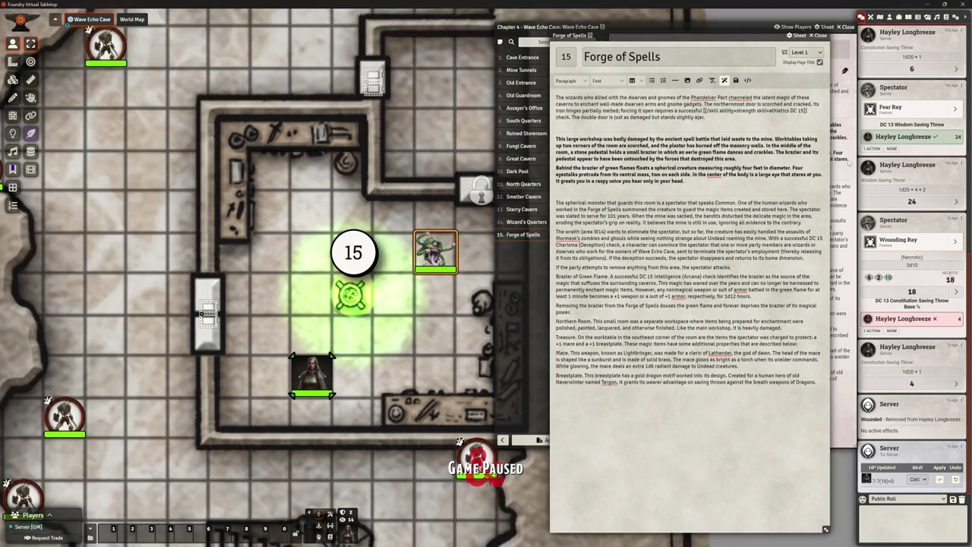
{"action": "left_click", "coordinate": [961, 499]}
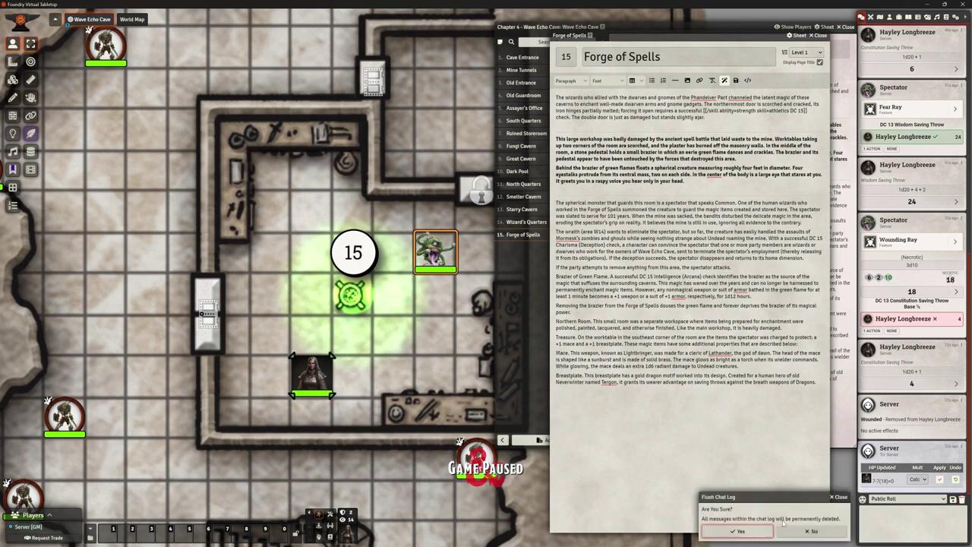
{"action": "left_click", "coordinate": [741, 532]}
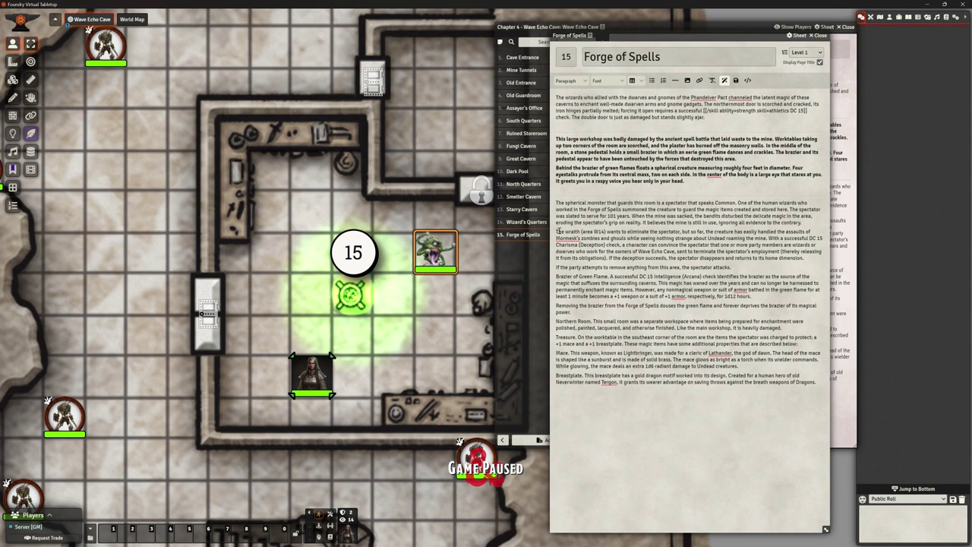
Insert a blank line above the paragraph about the wraith in the Forge of Spells text.
{"action": "key", "text": "Return"}
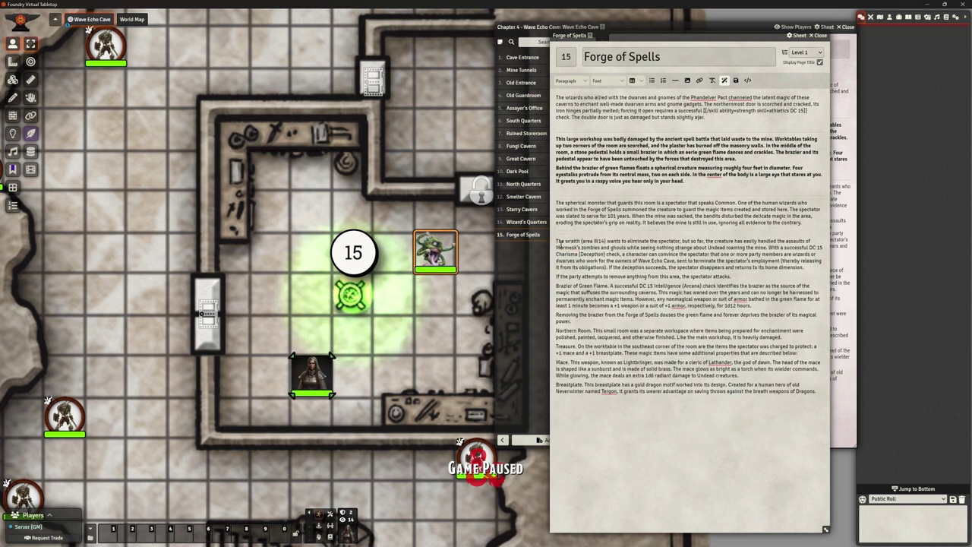
{"action": "left_click", "coordinate": [578, 249], "text": "shift"}
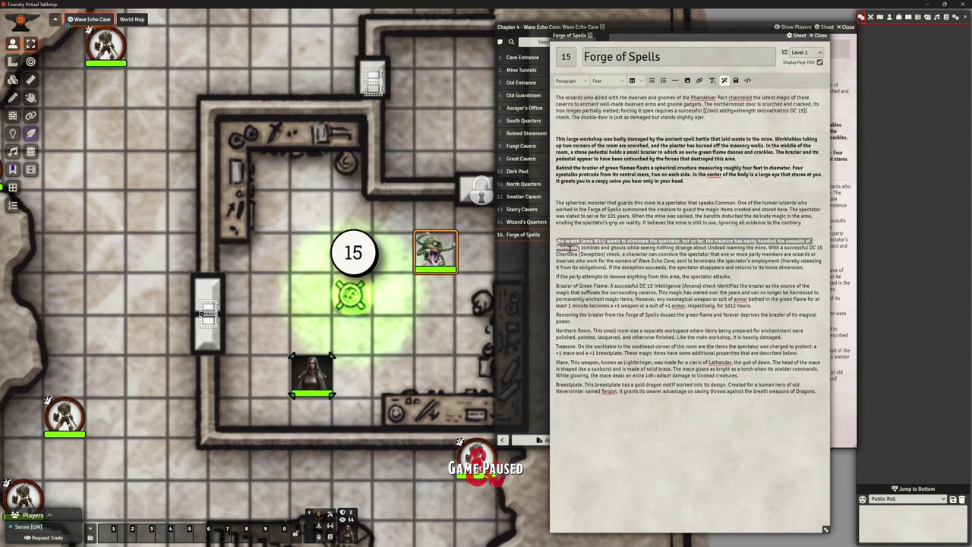
{"action": "left_click", "coordinate": [579, 249]}
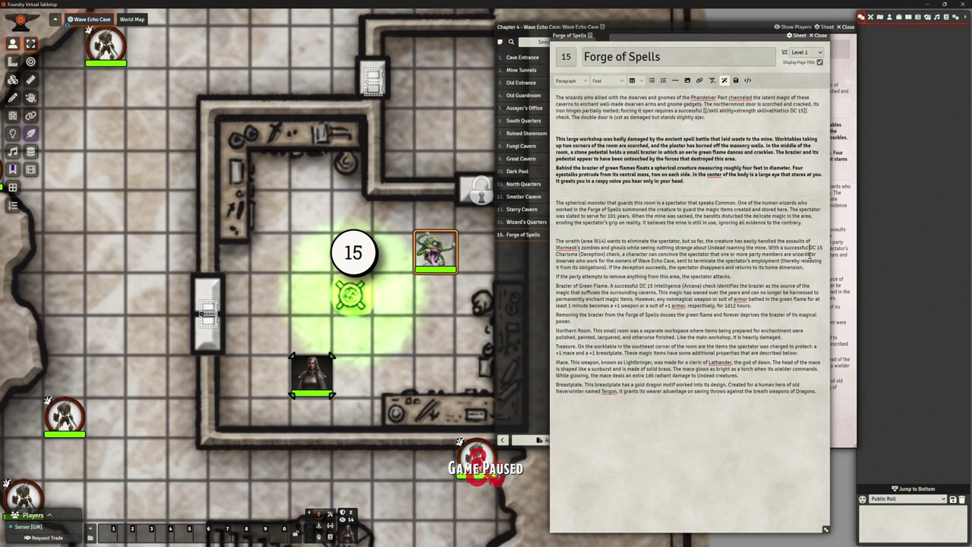
Replace "DC 15 Charisma (Deception)" in the wraith paragraph with the inline roll "[[/skill ability=charisma skill=deception DC 15]]".
{"action": "type", "text": "[["}
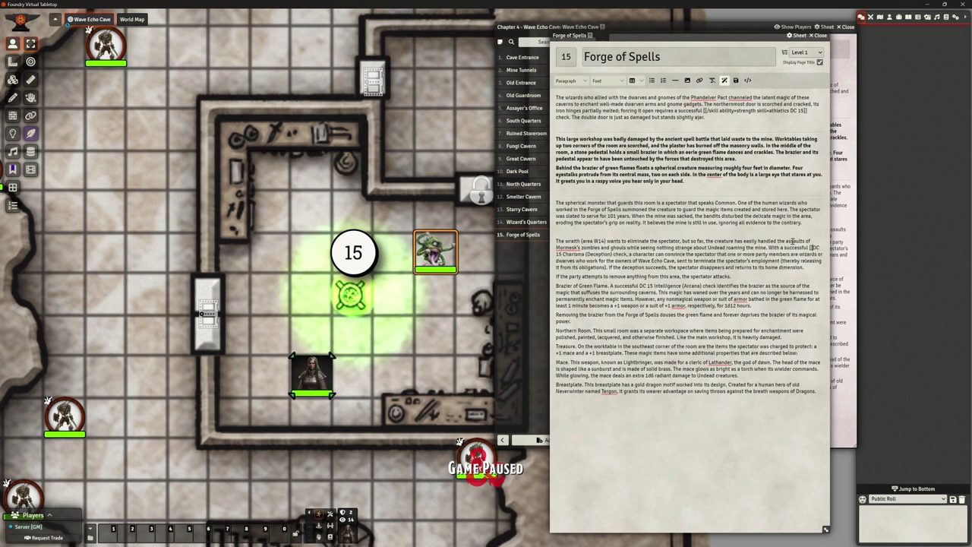
{"action": "type", "text": "/skill"}
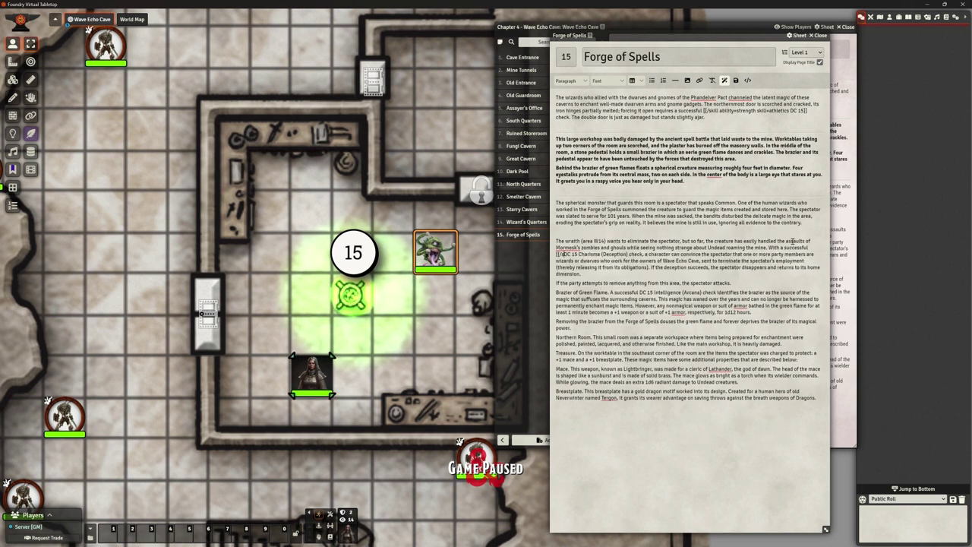
{"action": "type", "text": " ability=cha"}
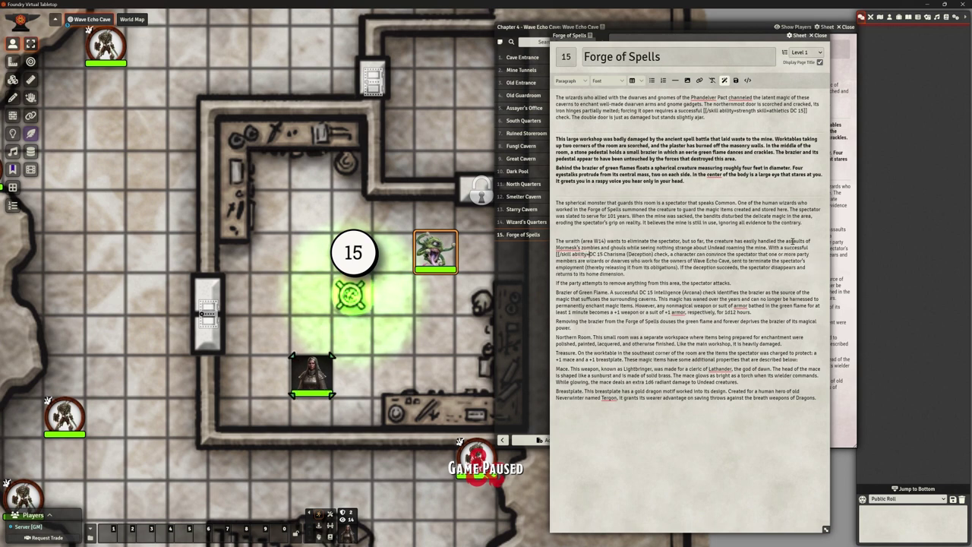
{"action": "type", "text": "rism"}
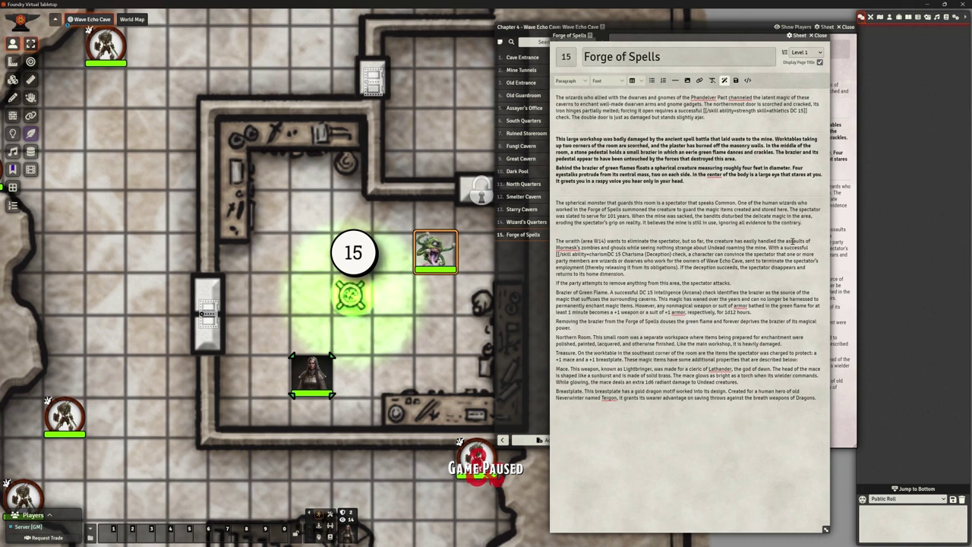
{"action": "type", "text": "a"}
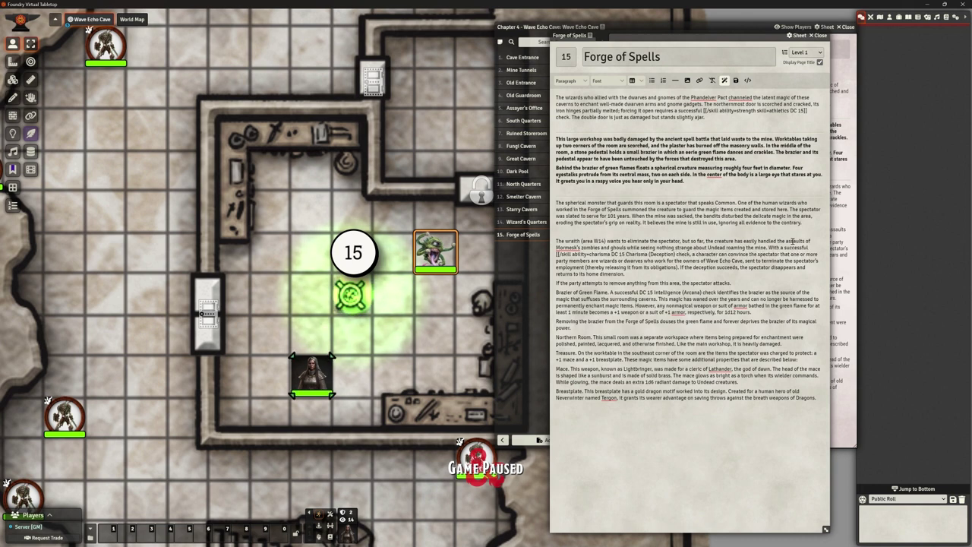
{"action": "type", "text": " skill=deception"}
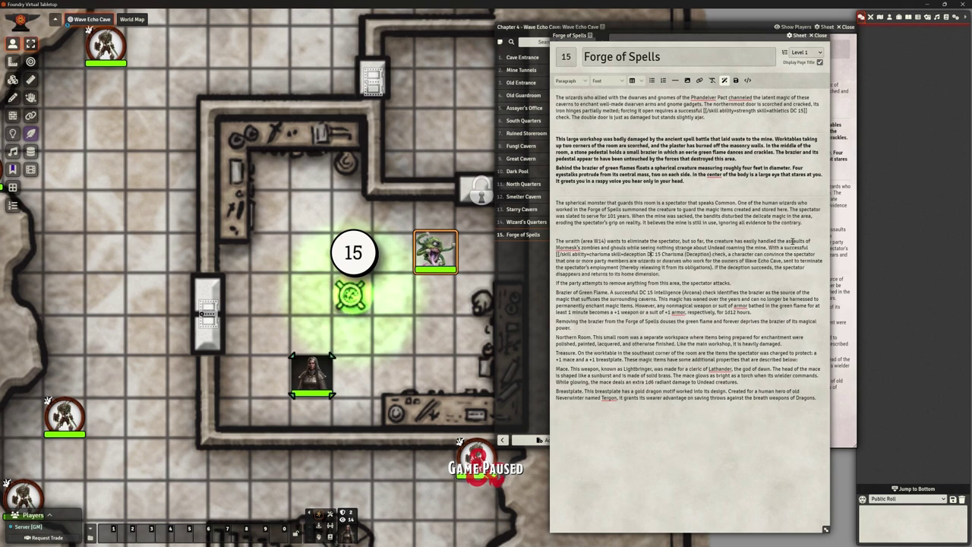
{"action": "key", "text": "BackSpace"}
{"action": "key", "text": "BackSpace"}
{"action": "key", "text": "BackSpace"}
{"action": "key", "text": "BackSpace"}
{"action": "key", "text": "BackSpace"}
{"action": "key", "text": "BackSpace"}
{"action": "key", "text": "BackSpace"}
{"action": "key", "text": "BackSpace"}
{"action": "key", "text": "BackSpace"}
{"action": "key", "text": "BackSpace"}
{"action": "key", "text": "BackSpace"}
{"action": "key", "text": "BackSpace"}
{"action": "key", "text": "BackSpace"}
{"action": "key", "text": "BackSpace"}
{"action": "key", "text": "BackSpace"}
{"action": "key", "text": "BackSpace"}
{"action": "key", "text": "BackSpace"}
{"action": "key", "text": "BackSpace"}
{"action": "key", "text": "BackSpace"}
{"action": "key", "text": "BackSpace"}
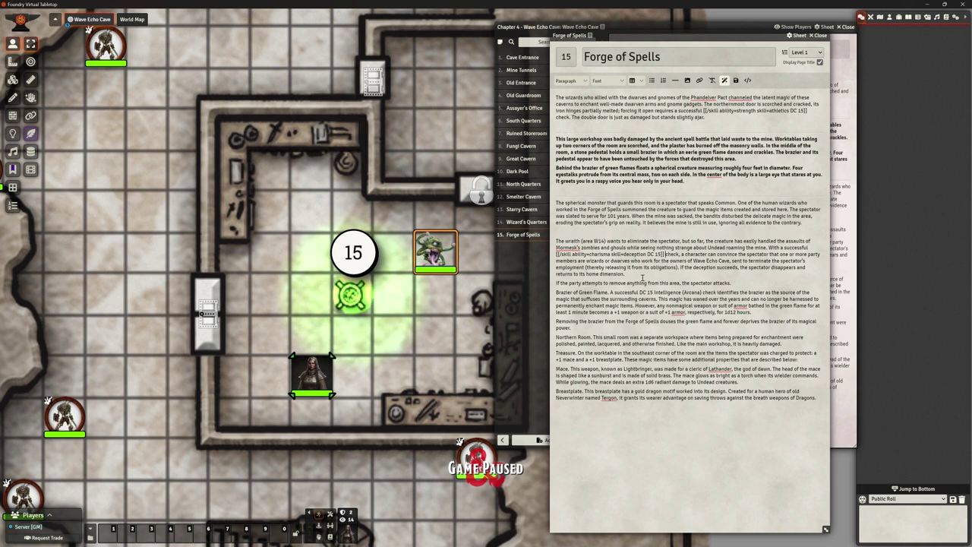
Add blank lines above the "If the party attempts" sentence and the "Brazier of Green Flame" paragraph.
{"action": "key", "text": "Return"}
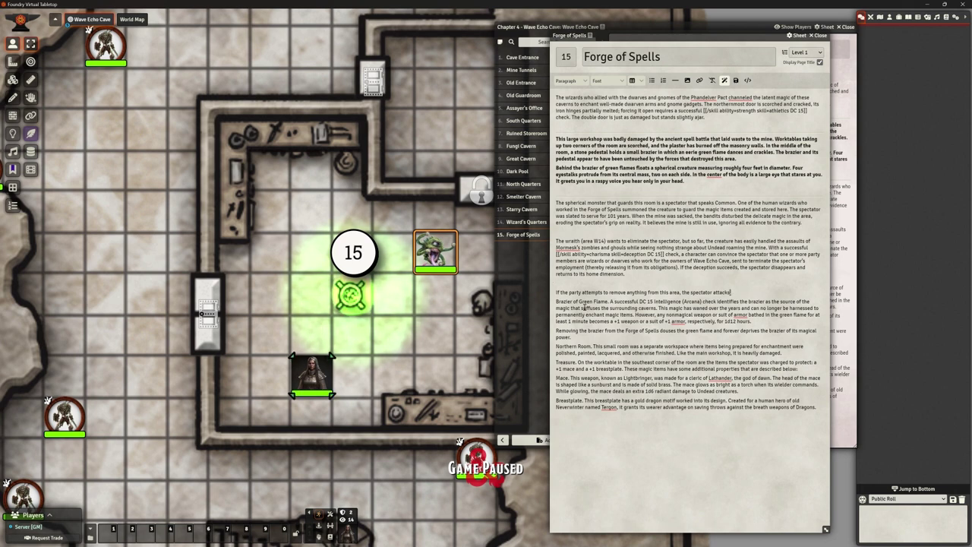
{"action": "key", "text": "Return"}
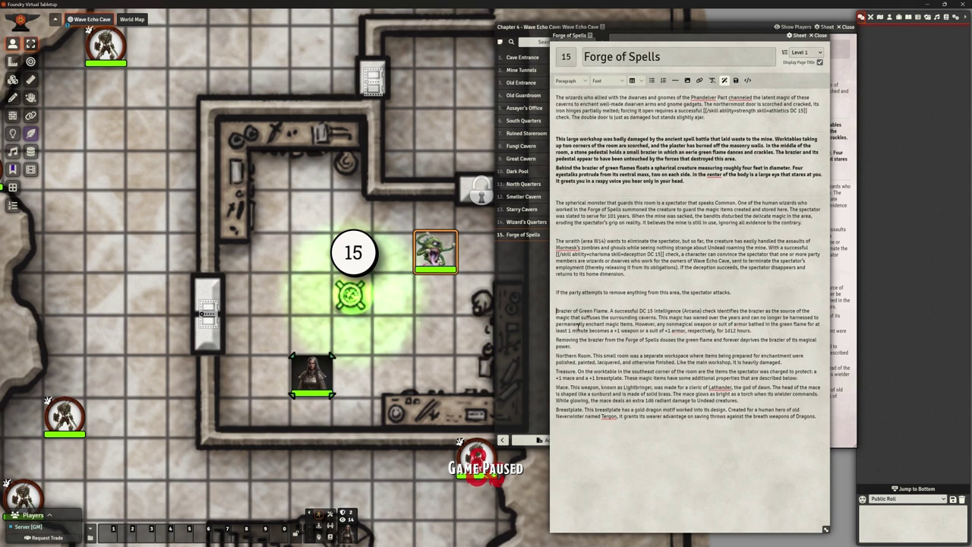
{"action": "key", "text": "Return"}
{"action": "key", "text": "BackSpace"}
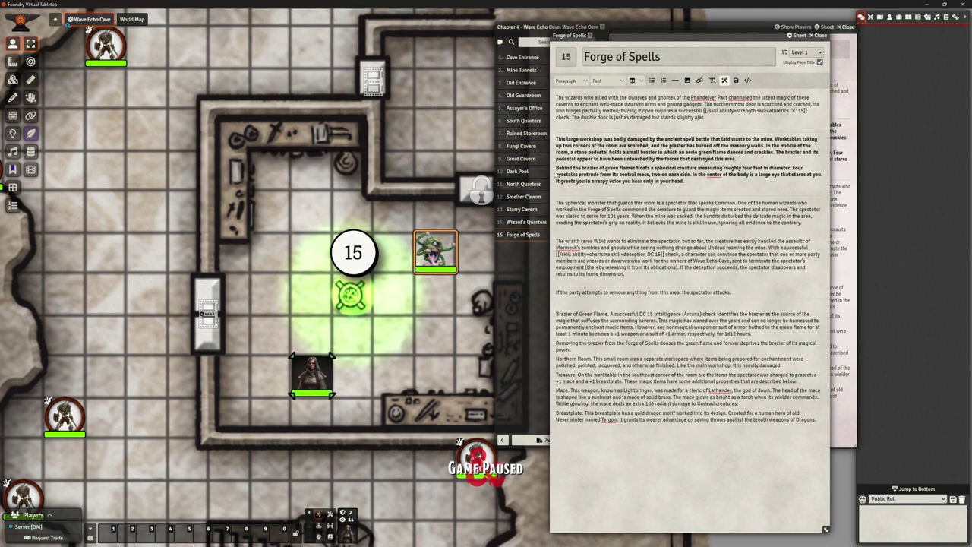
Examine on the map where area 14 and the creatures of area 13 lie relative to room 15.
{"action": "scroll", "coordinate": [467, 275], "scroll_direction": "down", "scroll_amount": 5}
{"action": "left_click_drag", "start_coordinate": [378, 325], "coordinate": [316, 114]}
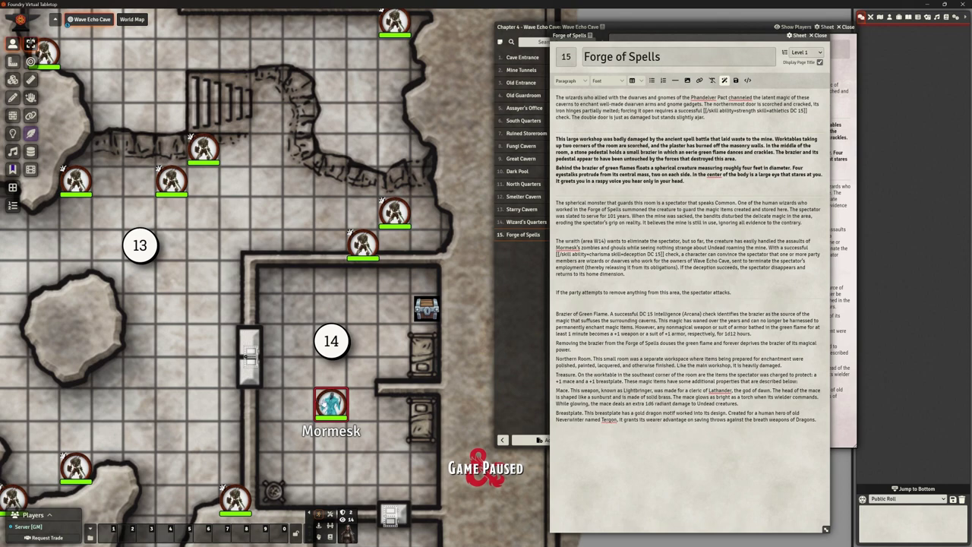
{"action": "scroll", "coordinate": [331, 404], "scroll_direction": "down", "scroll_amount": 2}
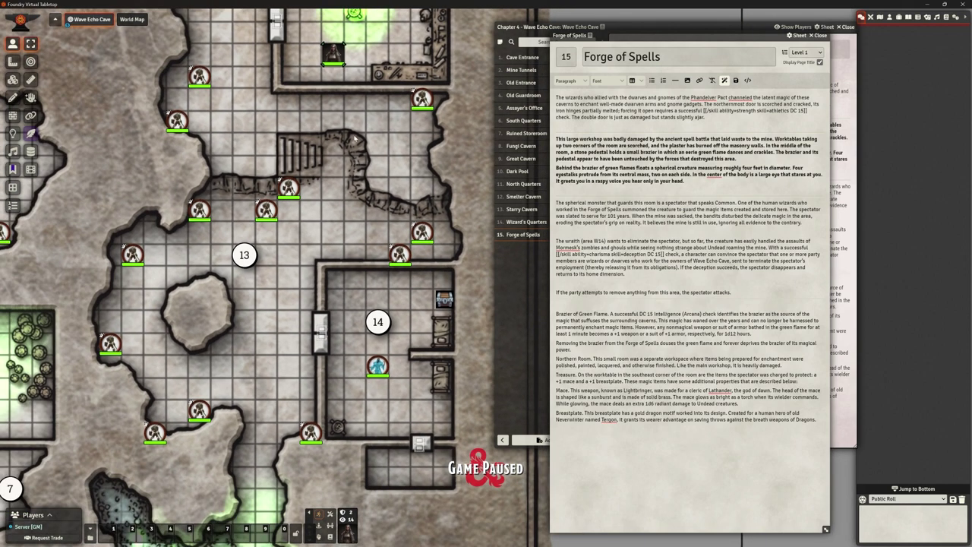
{"action": "key", "text": "Up"}
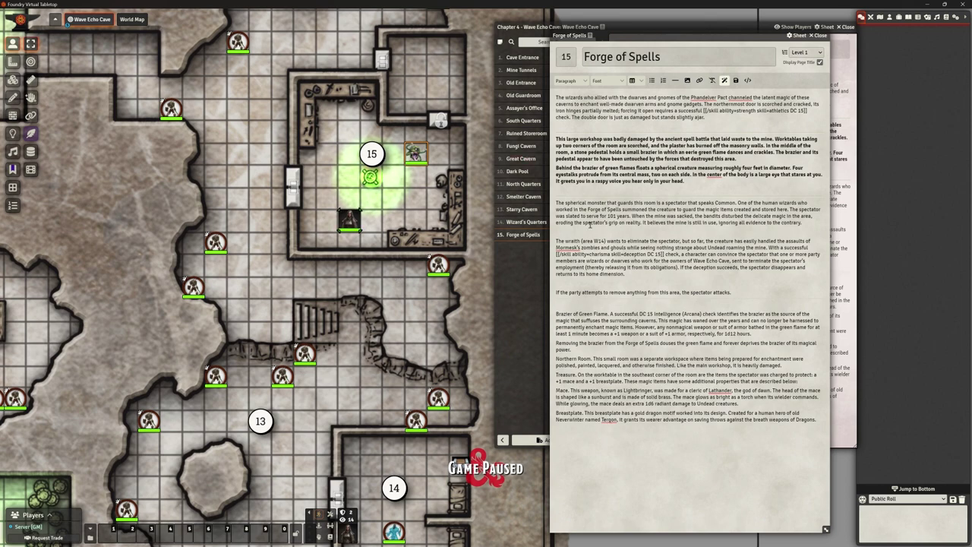
{"action": "left_click_drag", "start_coordinate": [406, 173], "coordinate": [406, 288]}
{"action": "scroll", "coordinate": [406, 288], "scroll_direction": "up", "scroll_amount": 6}
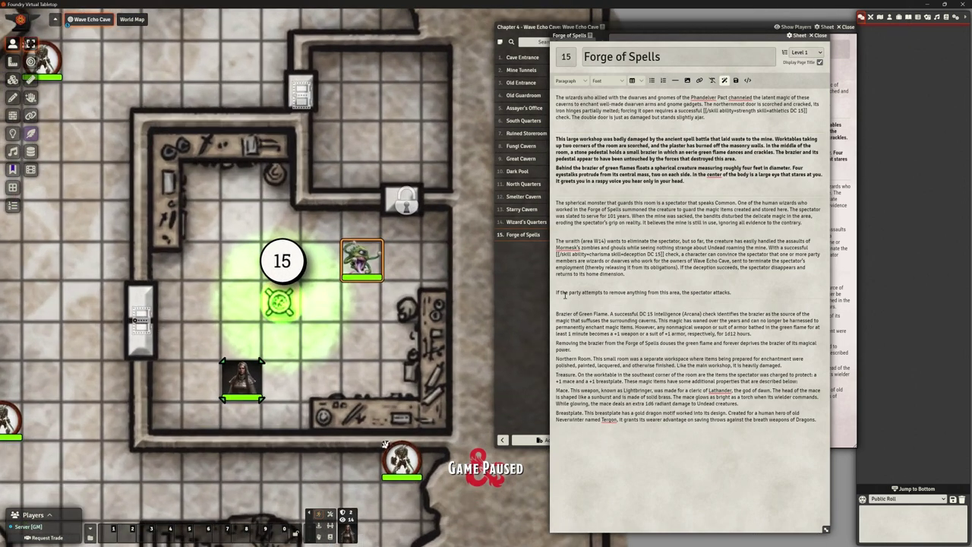
Make "Brazier of Green Flame" a bold heading on its own line above its paragraph.
{"action": "left_click_drag", "start_coordinate": [556, 314], "coordinate": [608, 313]}
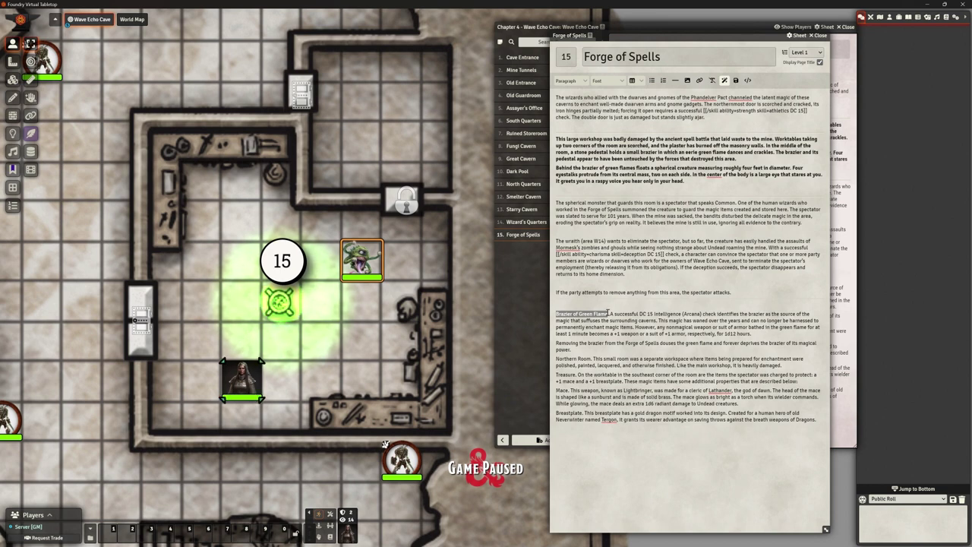
{"action": "key", "text": "ctrl+b"}
{"action": "left_click", "coordinate": [609, 314]}
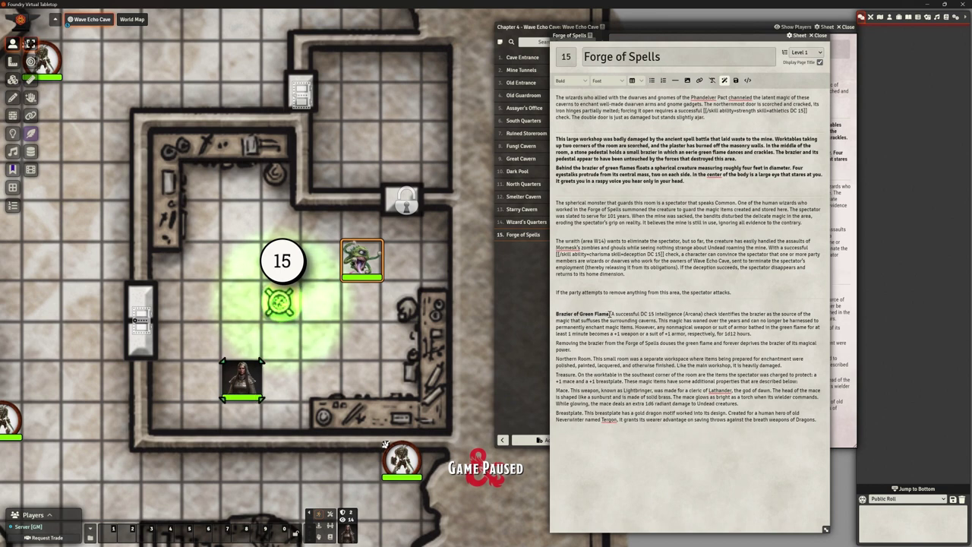
{"action": "key", "text": "Return"}
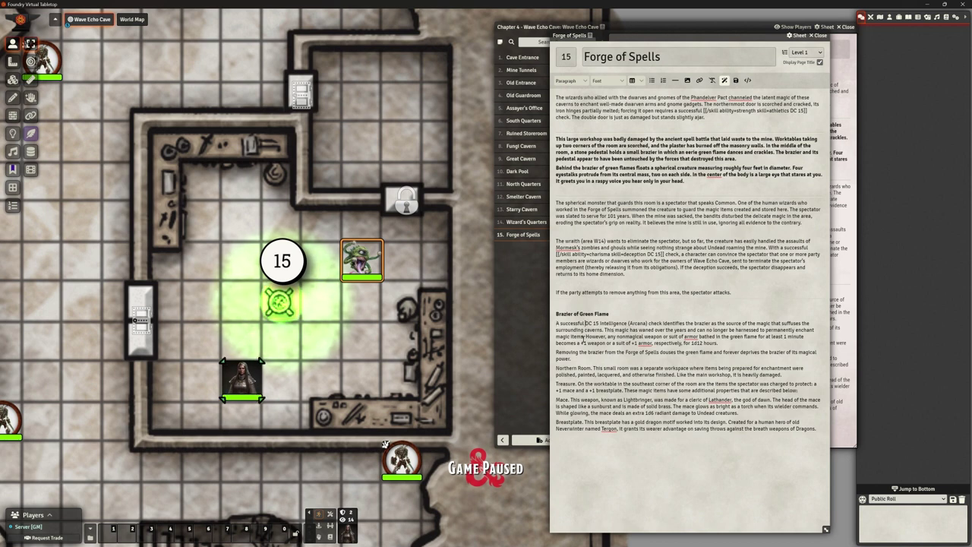
Replace "DC 15 Intelligence (Arcana)" in the brazier paragraph with the inline roll "[[/skill ability=intelligence skill=arcana DC 15]]".
{"action": "type", "text": "[[/skill"}
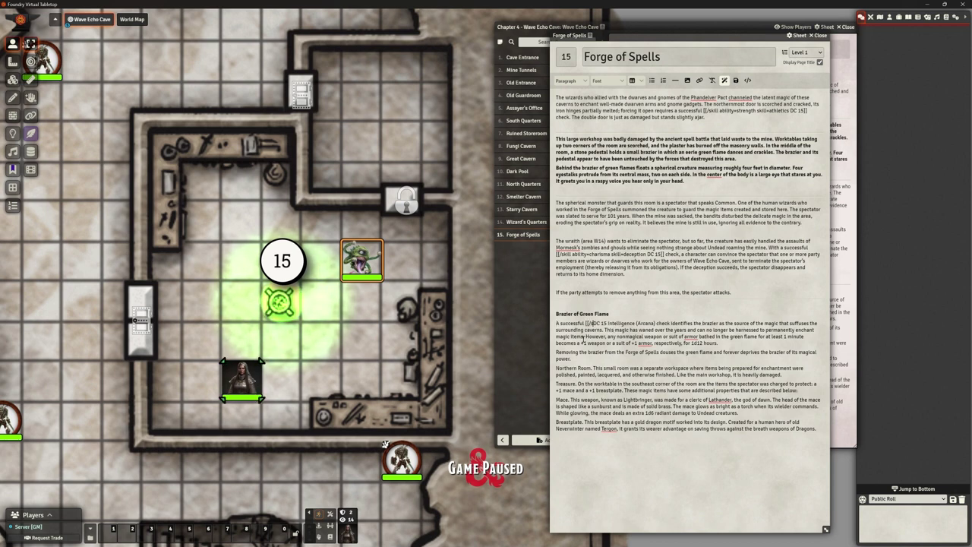
{"action": "type", "text": " abilit"}
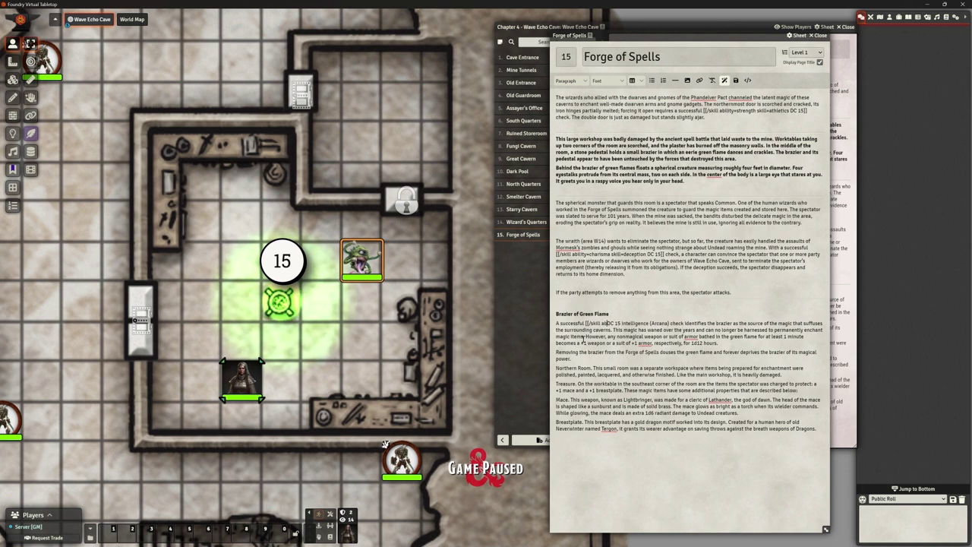
{"action": "type", "text": "y=intelli"}
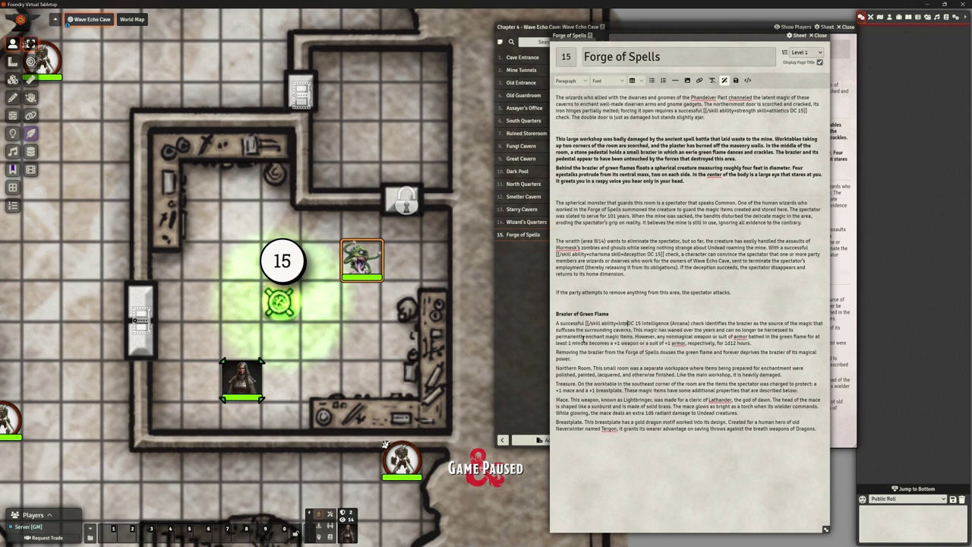
{"action": "type", "text": "gence skill"}
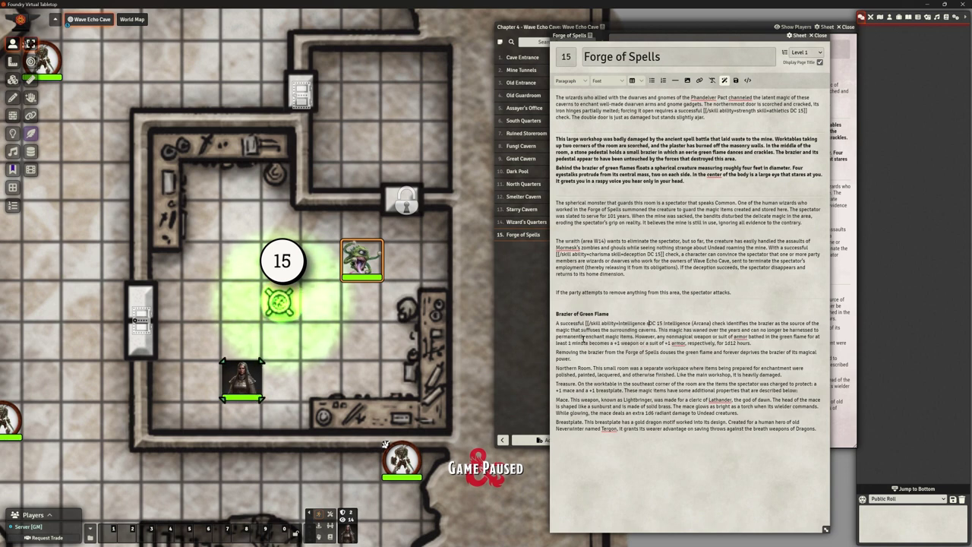
{"action": "type", "text": "=arc"}
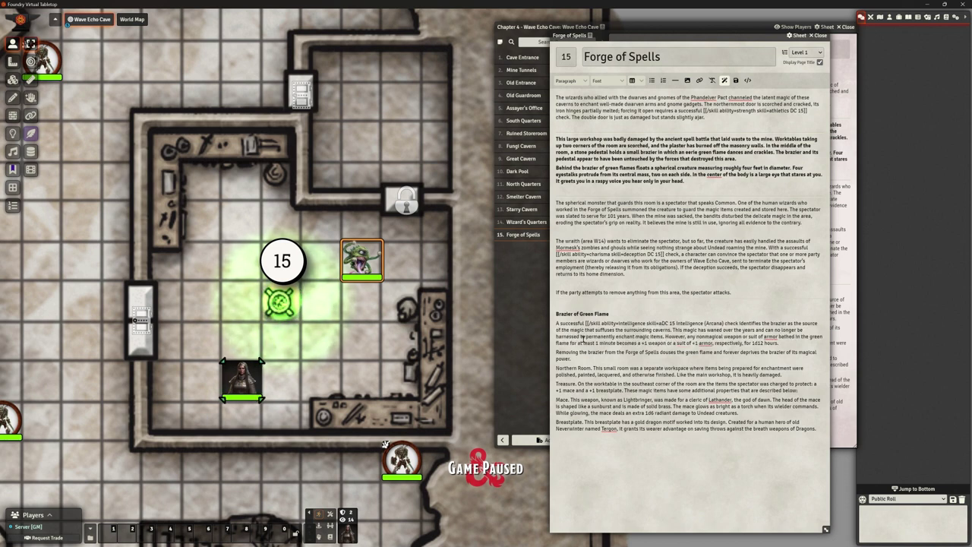
{"action": "type", "text": "ana DC 15"}
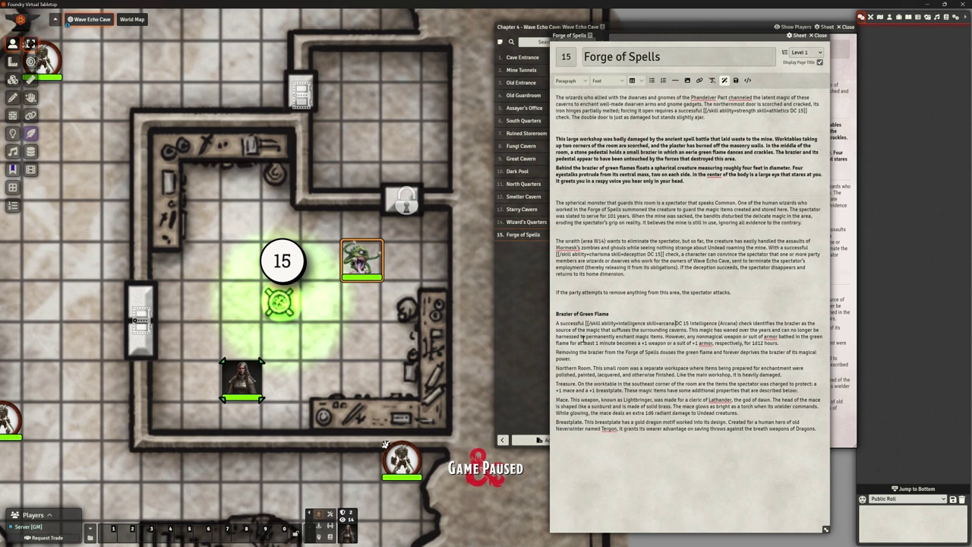
{"action": "type", "text": "]]"}
{"action": "key", "text": "Delete"}
{"action": "key", "text": "Delete"}
{"action": "key", "text": "Delete"}
{"action": "key", "text": "Delete"}
{"action": "key", "text": "Delete"}
{"action": "key", "text": "Delete"}
{"action": "key", "text": "Delete"}
{"action": "key", "text": "Delete"}
{"action": "key", "text": "Delete"}
{"action": "key", "text": "Delete"}
{"action": "key", "text": "Delete"}
{"action": "key", "text": "Delete"}
{"action": "key", "text": "Delete"}
{"action": "key", "text": "Delete"}
{"action": "key", "text": "Delete"}
{"action": "key", "text": "Delete"}
{"action": "key", "text": "Delete"}
{"action": "key", "text": "Delete"}
{"action": "key", "text": "Delete"}
{"action": "key", "text": "Delete"}
{"action": "key", "text": "Delete"}
{"action": "key", "text": "Delete"}
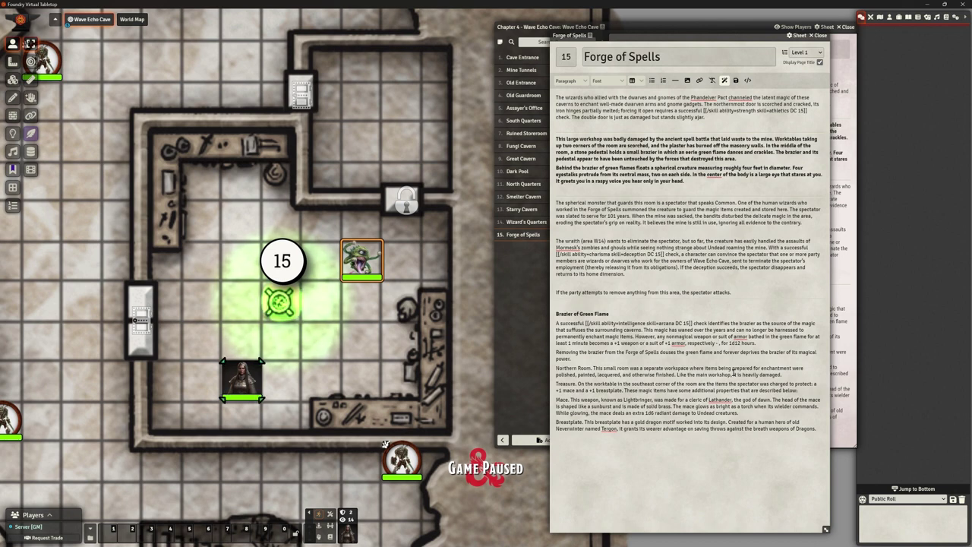
Replace "for 1d12 hours" with "the forge can only empower items 4 times before becoming too drained, and will require a month to recharge" and save the page.
{"action": "type", "text": "the forge"}
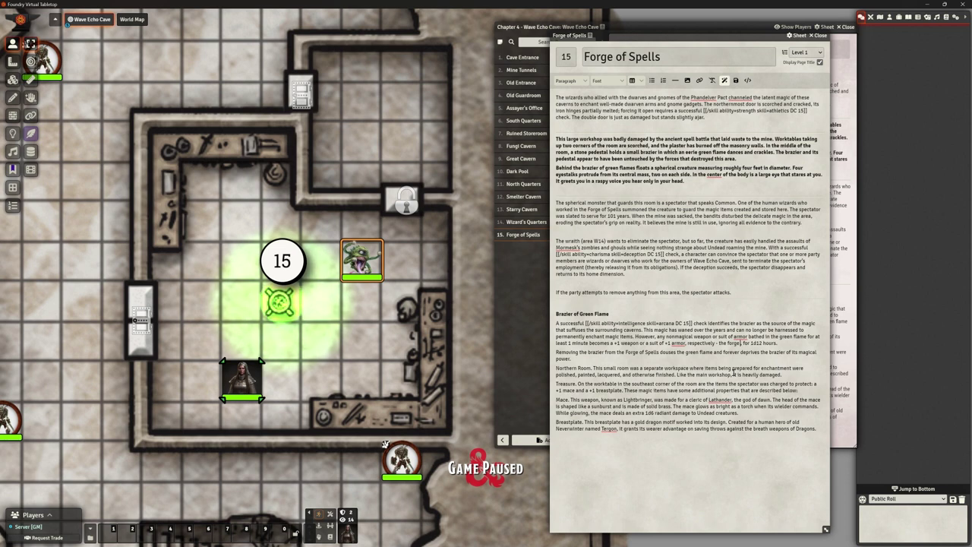
{"action": "type", "text": " can only"}
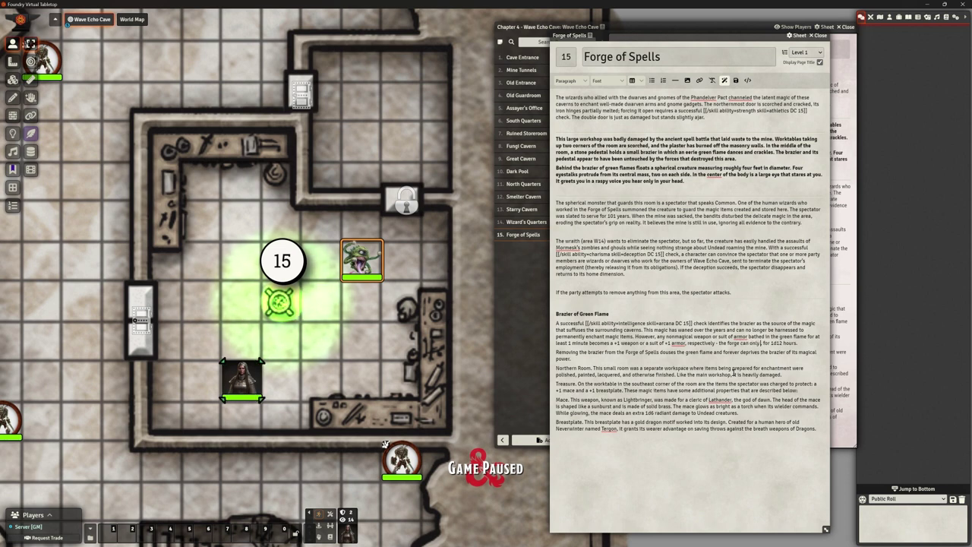
{"action": "type", "text": " empower"}
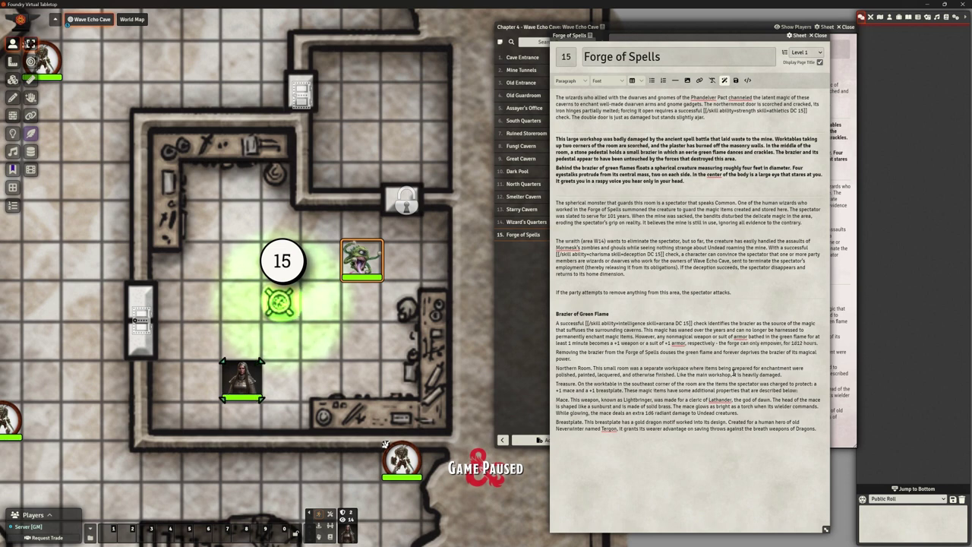
{"action": "type", "text": " items"}
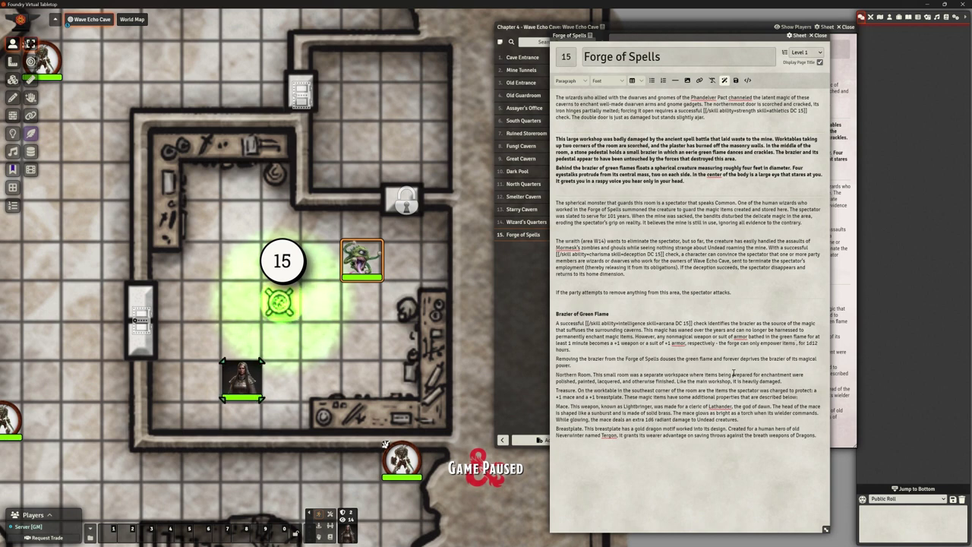
{"action": "type", "text": " 4 times befo"}
{"action": "type", "text": "re"}
{"action": "type", "text": " becoming too"}
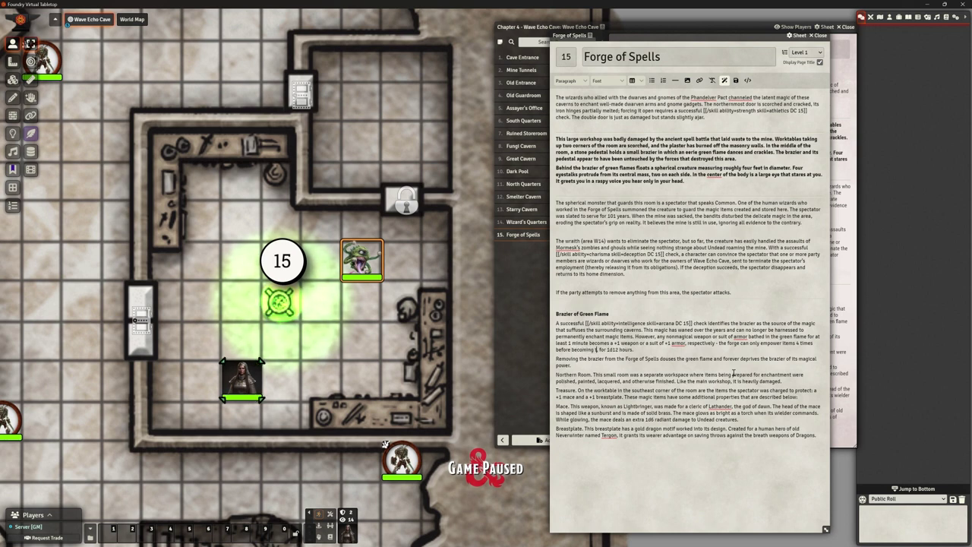
{"action": "type", "text": " drained,"}
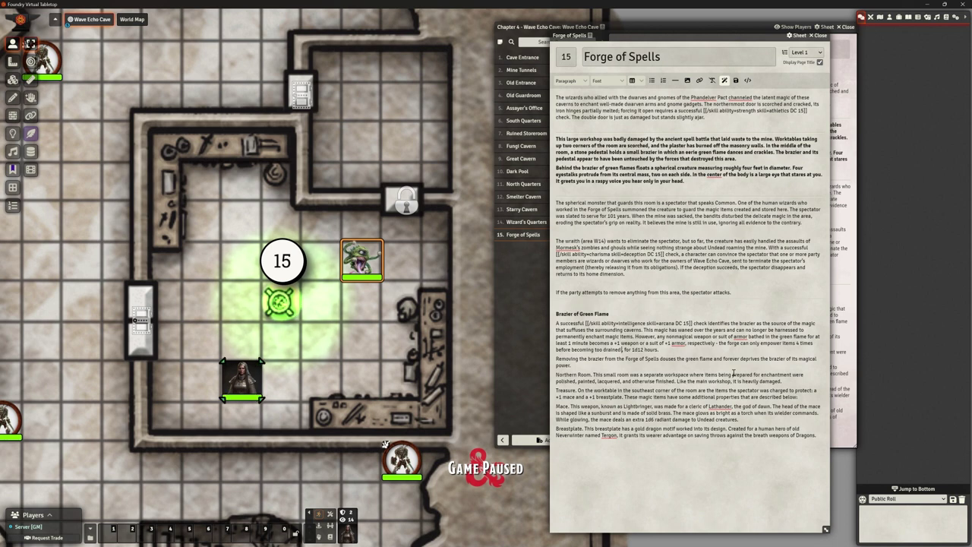
{"action": "type", "text": " and q"}
{"action": "type", "text": "till require ,"}
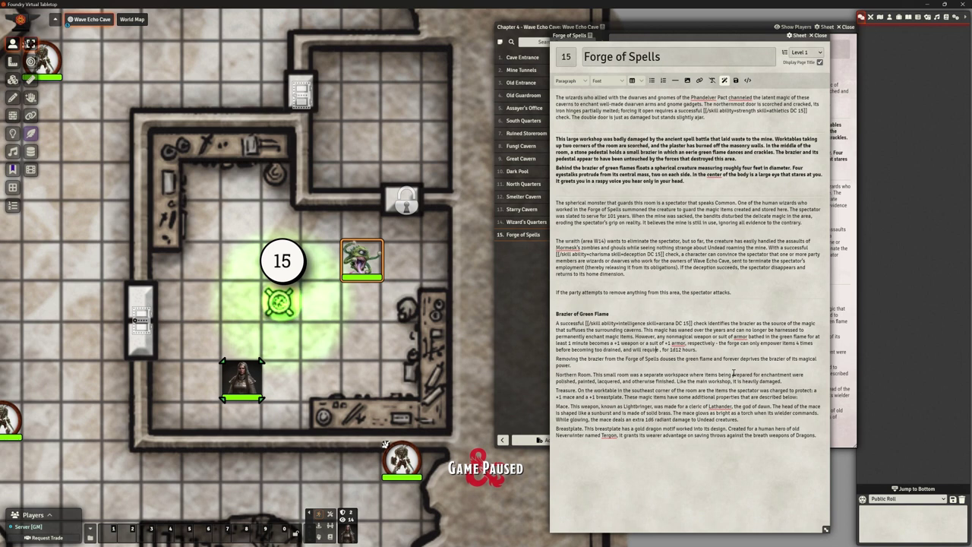
{"action": "type", "text": "a month to recharge"}
{"action": "key", "text": "Delete"}
{"action": "key", "text": "Delete"}
{"action": "key", "text": "Delete"}
{"action": "key", "text": "Delete"}
{"action": "key", "text": "Delete"}
{"action": "key", "text": "Delete"}
{"action": "key", "text": "Delete"}
{"action": "key", "text": "Delete"}
{"action": "key", "text": "Delete"}
{"action": "key", "text": "Delete"}
{"action": "key", "text": "Delete"}
{"action": "key", "text": "Delete"}
{"action": "key", "text": "Delete"}
{"action": "key", "text": "Delete"}
{"action": "key", "text": "Delete"}
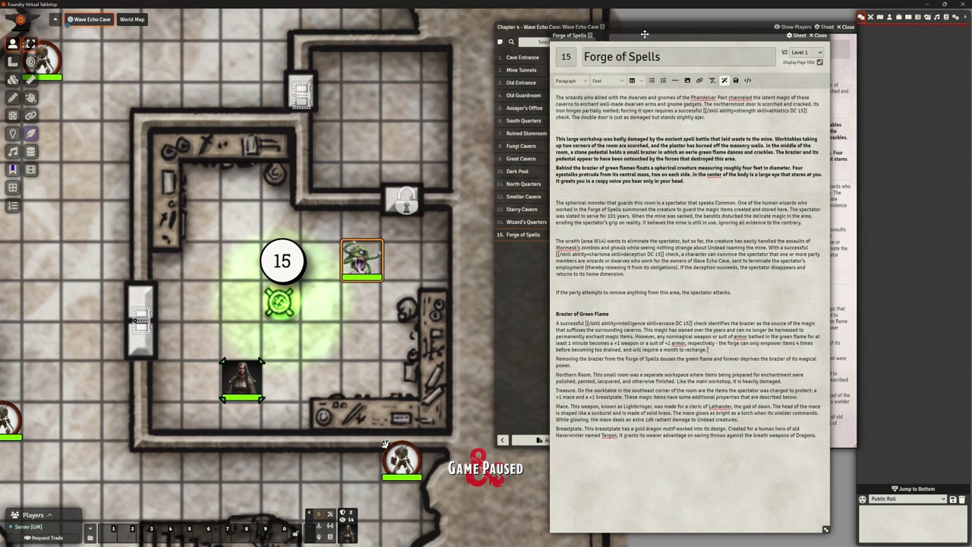
{"action": "left_click_drag", "start_coordinate": [642, 38], "coordinate": [315, 40]}
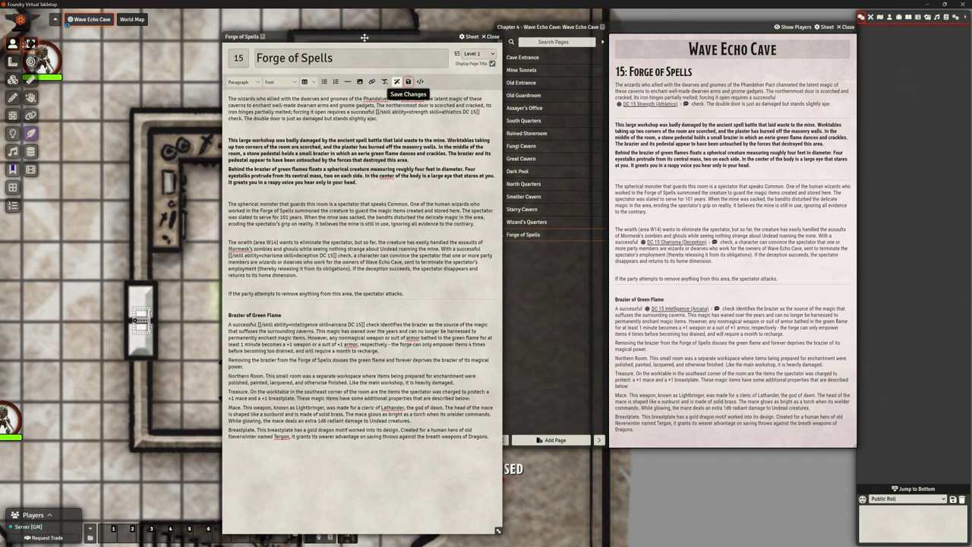
{"action": "left_click_drag", "start_coordinate": [386, 37], "coordinate": [624, 29]}
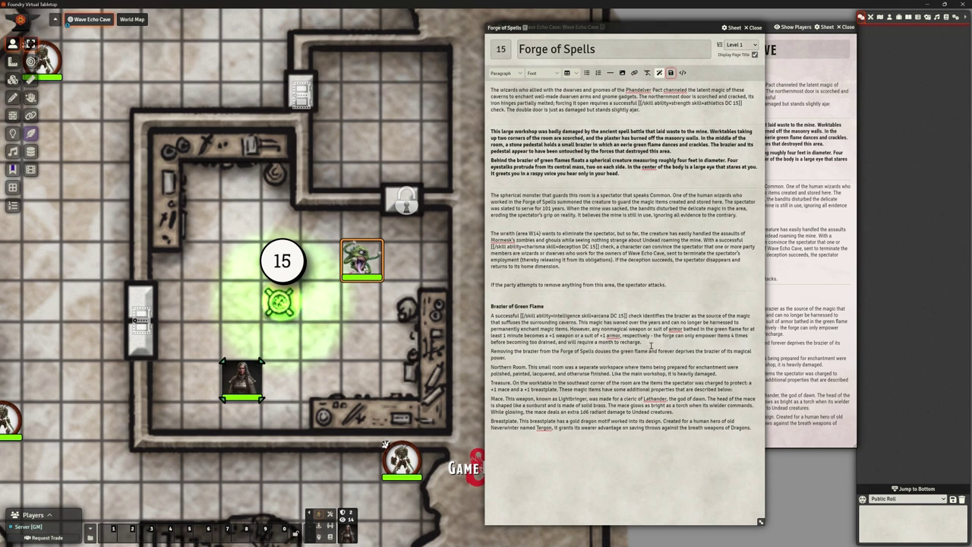
Add a blank line above the "Removing the brazier" paragraph and a horizontal line above the "Northern Room" paragraph.
{"action": "key", "text": "Return"}
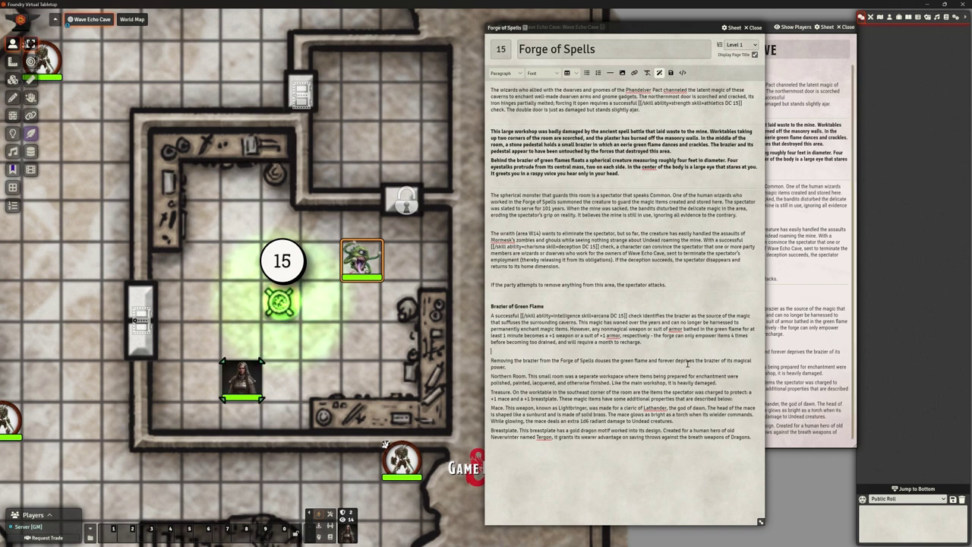
{"action": "left_click", "coordinate": [516, 370]}
{"action": "key", "text": "Return"}
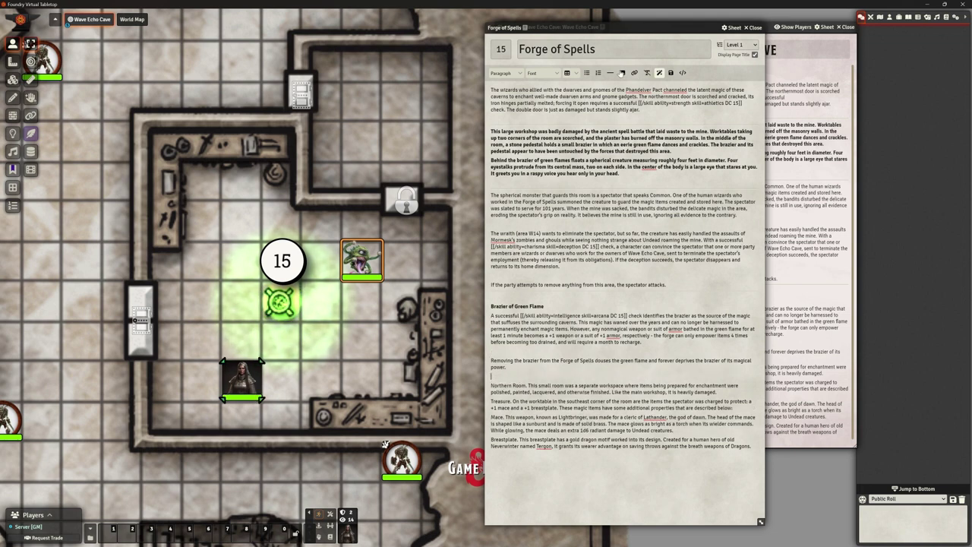
{"action": "key", "text": "BackSpace"}
Make "Northern Room" a bold heading on its own line above its paragraph, removing the leftover period.
{"action": "left_click_drag", "start_coordinate": [489, 379], "coordinate": [527, 380]}
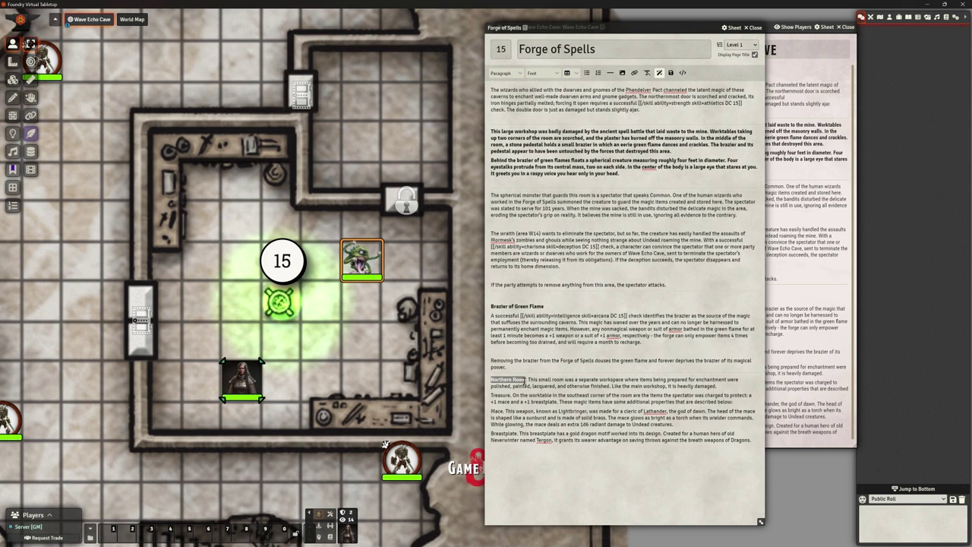
{"action": "key", "text": "ctrl+b"}
{"action": "key", "text": "Right"}
{"action": "key", "text": "Return"}
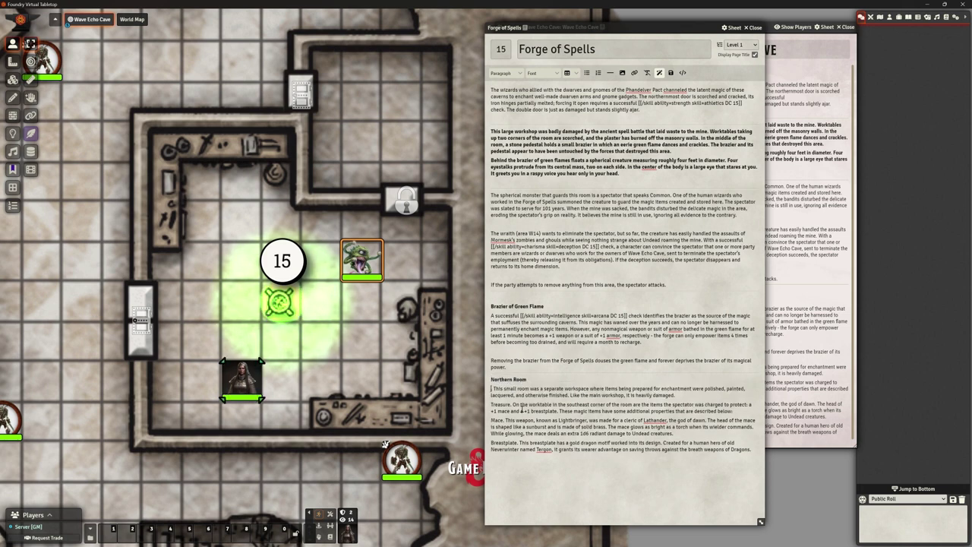
{"action": "key", "text": "Delete"}
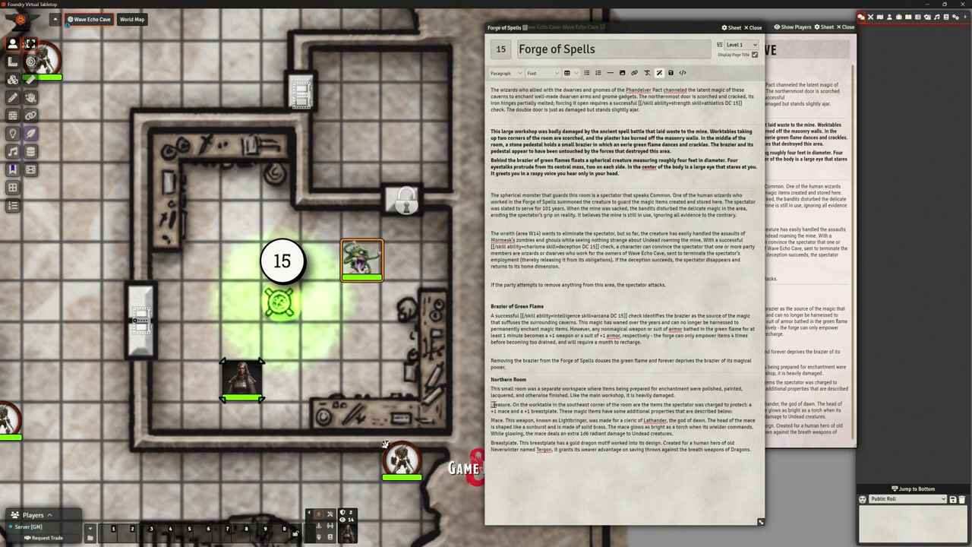
Make "Treasure" a bold heading on its own line above the worktable paragraph, removing the leftover period.
{"action": "left_click_drag", "start_coordinate": [492, 405], "coordinate": [508, 405]}
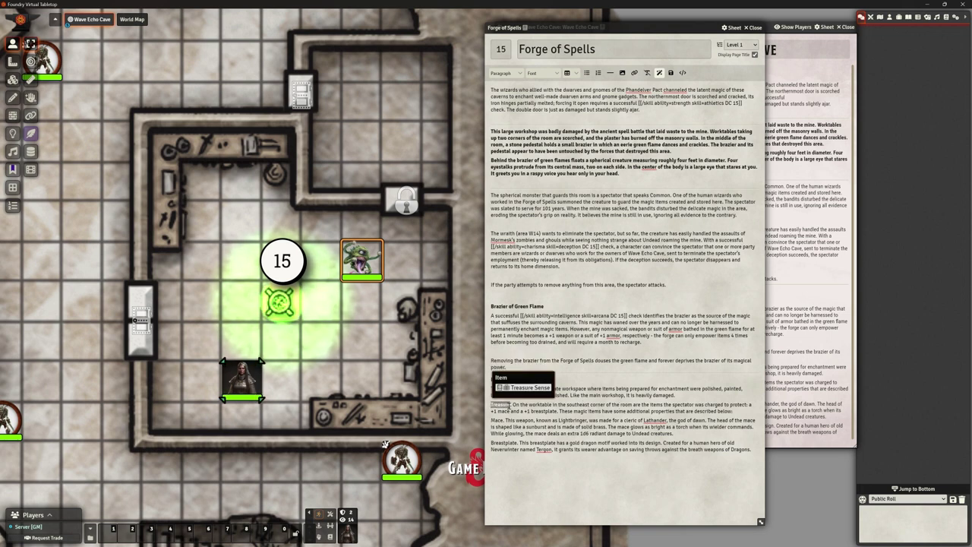
{"action": "key", "text": "Right"}
{"action": "key", "text": "Delete"}
{"action": "key", "text": "Delete"}
{"action": "key", "text": "Return"}
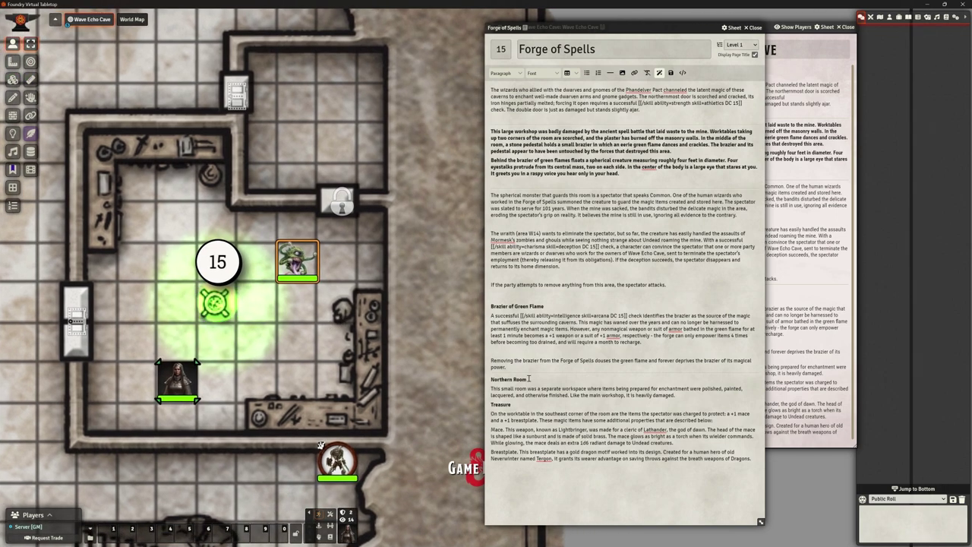
Insert a horizontal line between the Northern Room paragraph and the Treasure heading.
{"action": "left_click", "coordinate": [534, 402]}
{"action": "key", "text": "Return"}
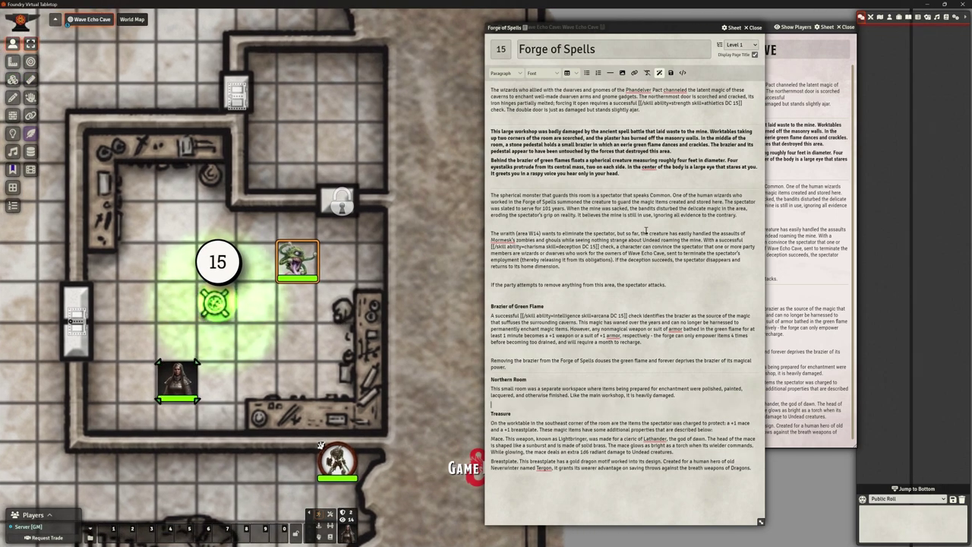
{"action": "left_click", "coordinate": [610, 73]}
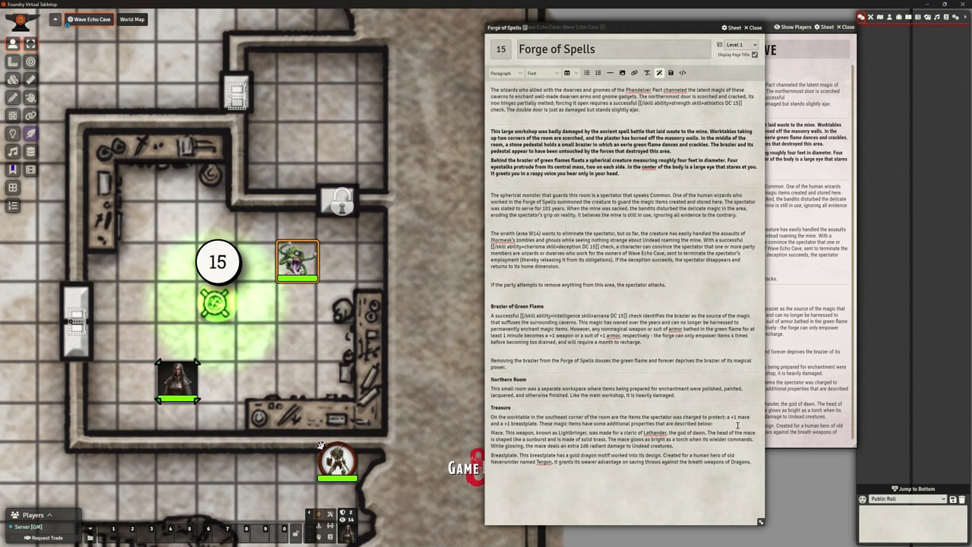
Look through the world's item folders, including Weapons, collapsing the Loot & Treasure folder.
{"action": "left_click", "coordinate": [889, 17]}
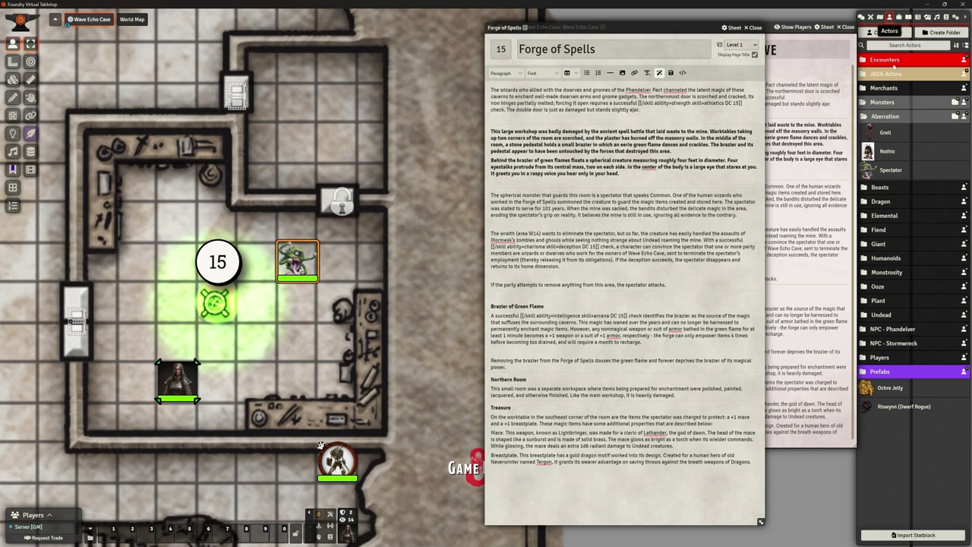
{"action": "left_click", "coordinate": [899, 17]}
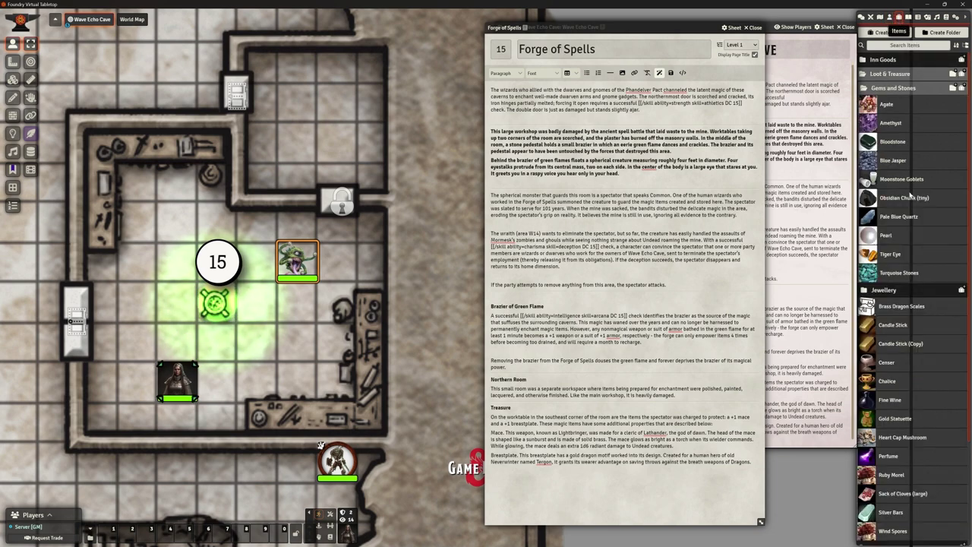
{"action": "left_click", "coordinate": [883, 102]}
{"action": "left_click", "coordinate": [883, 75]}
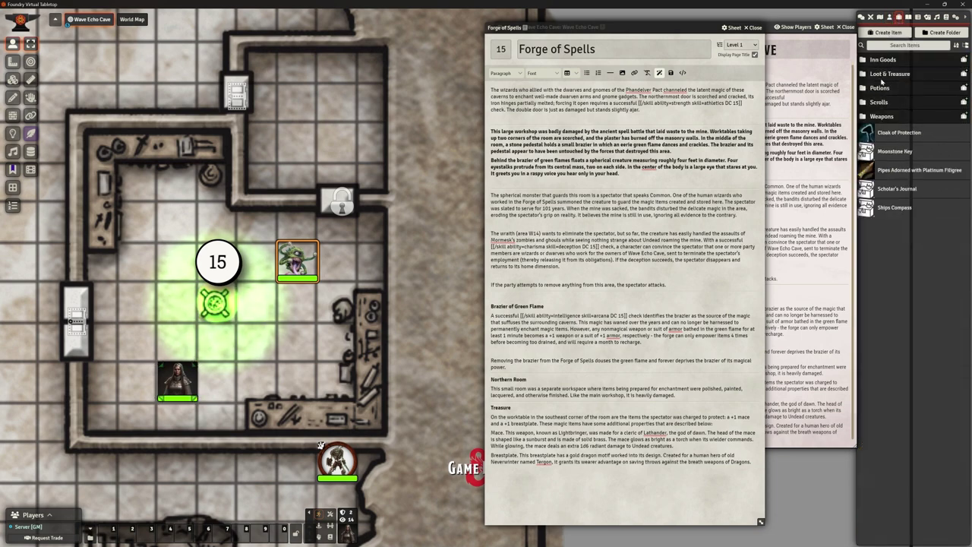
{"action": "left_click", "coordinate": [883, 117]}
{"action": "left_click", "coordinate": [884, 117]}
Open the Items (SRD) compendium and search it for "mac".
{"action": "left_click", "coordinate": [945, 17]}
{"action": "left_click", "coordinate": [911, 151]}
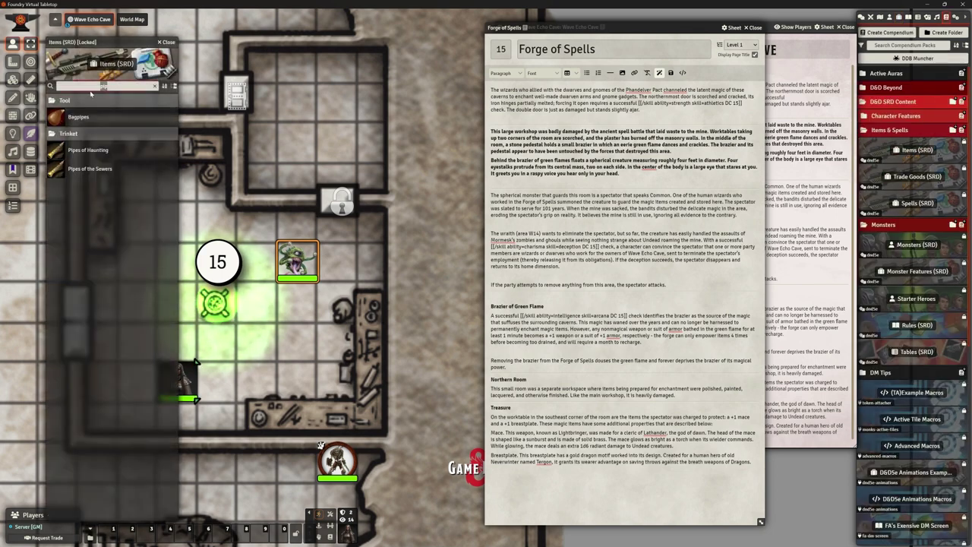
{"action": "key", "text": "BackSpace"}
{"action": "key", "text": "BackSpace"}
{"action": "key", "text": "BackSpace"}
{"action": "type", "text": "mace"}
{"action": "key", "text": "BackSpace"}
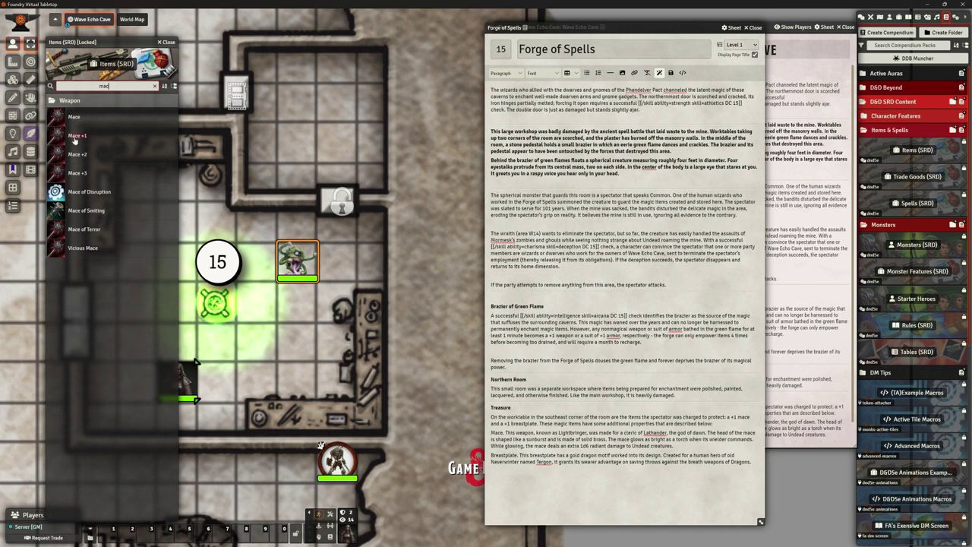
Place a Mace +1 item pile by the worktable in the southeast corner of room 15 and open its contents.
{"action": "left_click_drag", "start_coordinate": [77, 135], "coordinate": [368, 383]}
{"action": "left_click", "coordinate": [448, 299]}
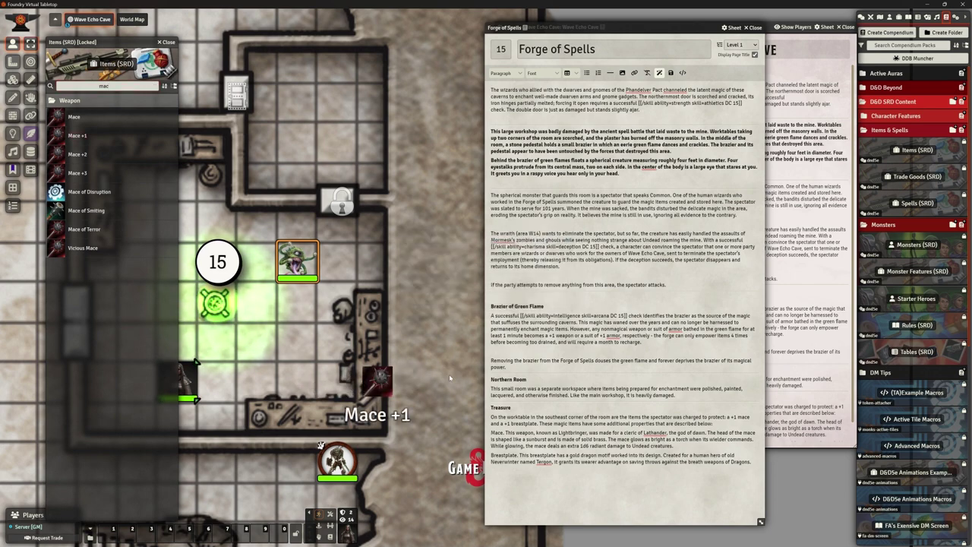
{"action": "double_click", "coordinate": [377, 394]}
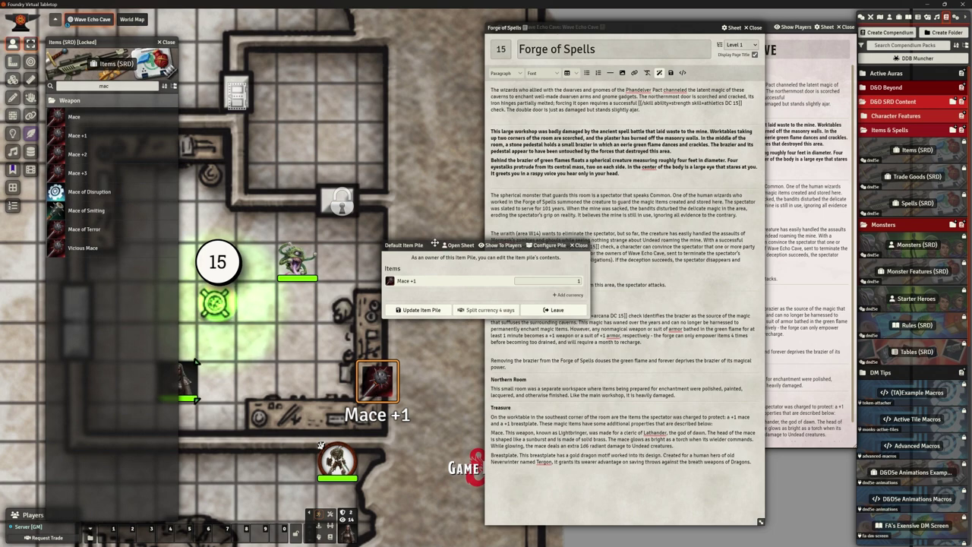
{"action": "left_click_drag", "start_coordinate": [436, 243], "coordinate": [343, 65]}
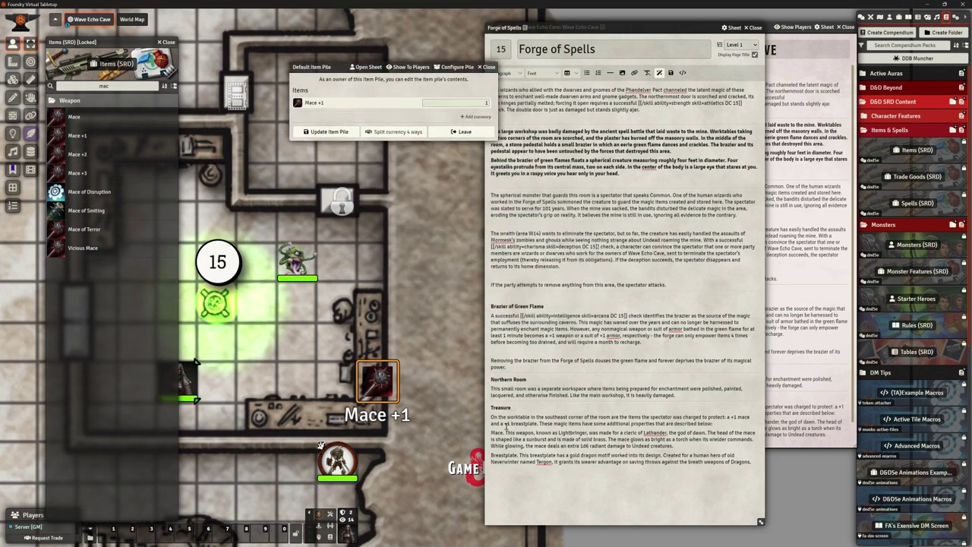
Search the Items (SRD) compendium for "breas" and add Breastplate +1 to the item pile.
{"action": "triple_click", "coordinate": [75, 85]}
{"action": "key", "text": "BackSpace"}
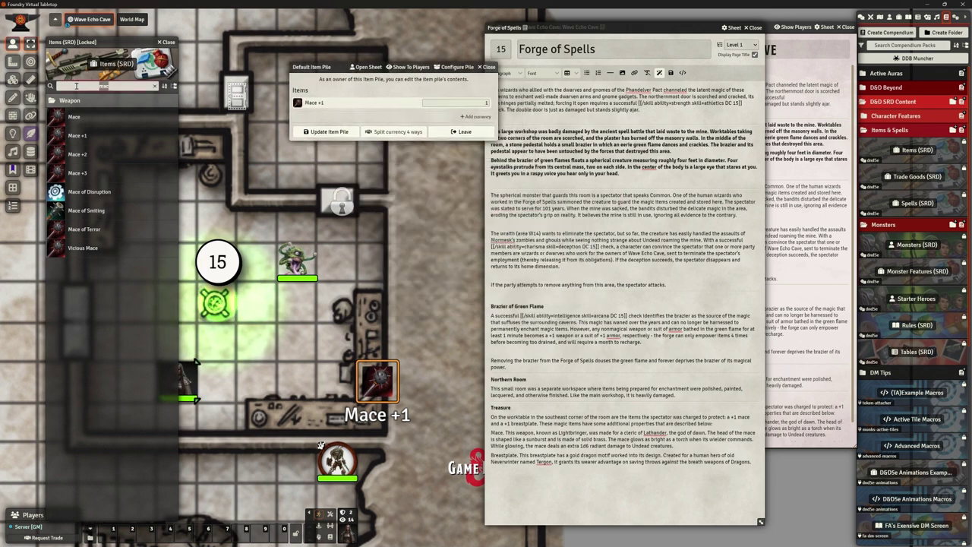
{"action": "type", "text": "breas"}
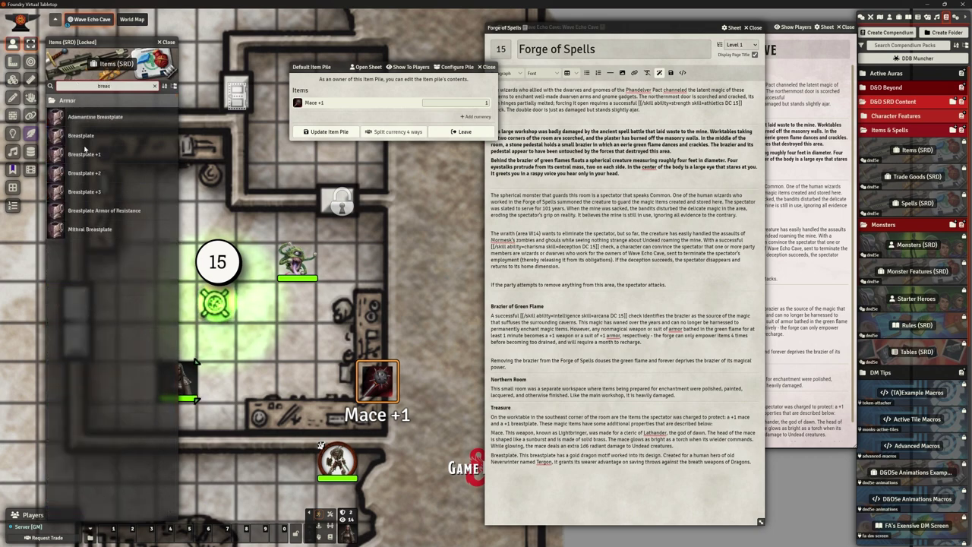
{"action": "left_click_drag", "start_coordinate": [83, 154], "coordinate": [357, 121]}
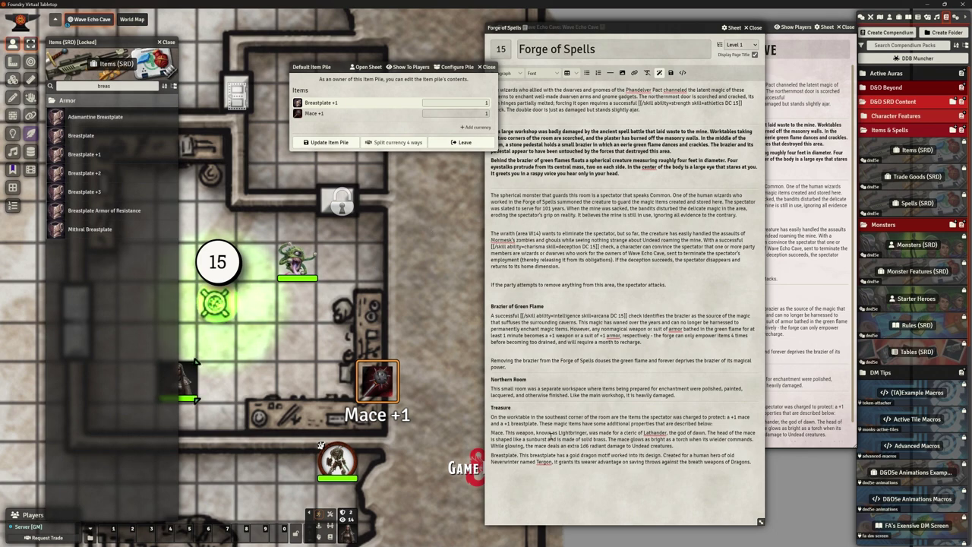
Separate the mace text from the Treasure paragraph with a blank line and make "Mace" a bold heading on its own line without the period.
{"action": "left_click", "coordinate": [492, 433]}
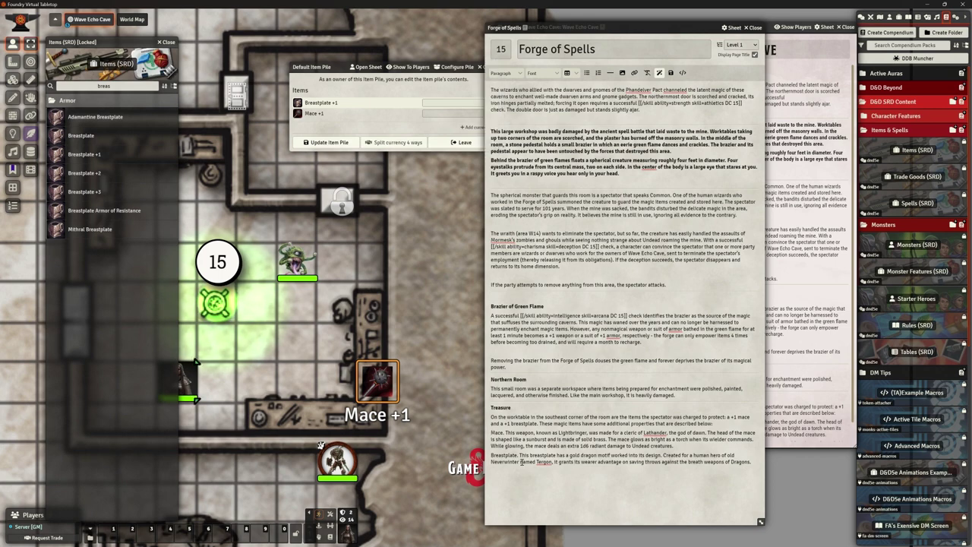
{"action": "key", "text": "Return"}
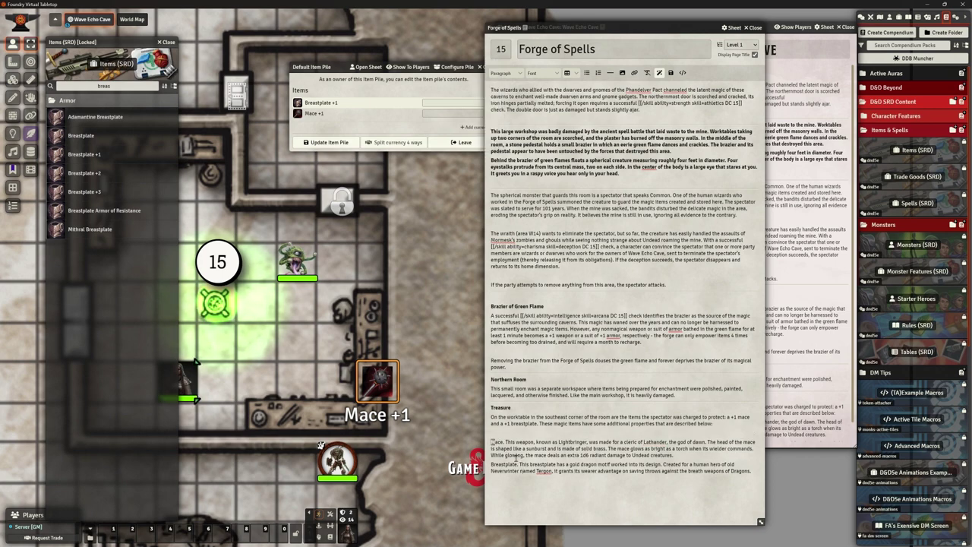
{"action": "key", "text": "shift+Up"}
{"action": "key", "text": "shift+Down"}
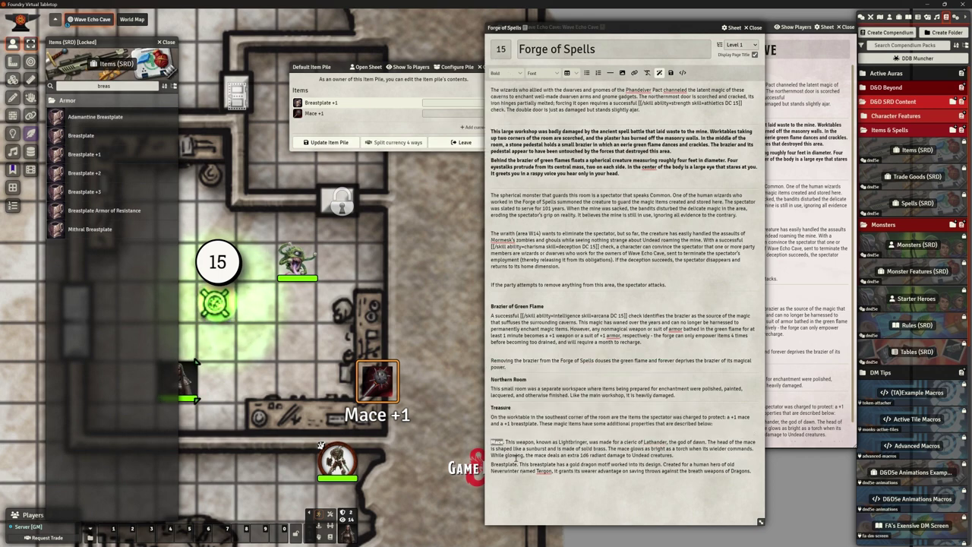
{"action": "key", "text": "ctrl+b"}
{"action": "key", "text": "Delete"}
{"action": "key", "text": "Delete"}
{"action": "key", "text": "Return"}
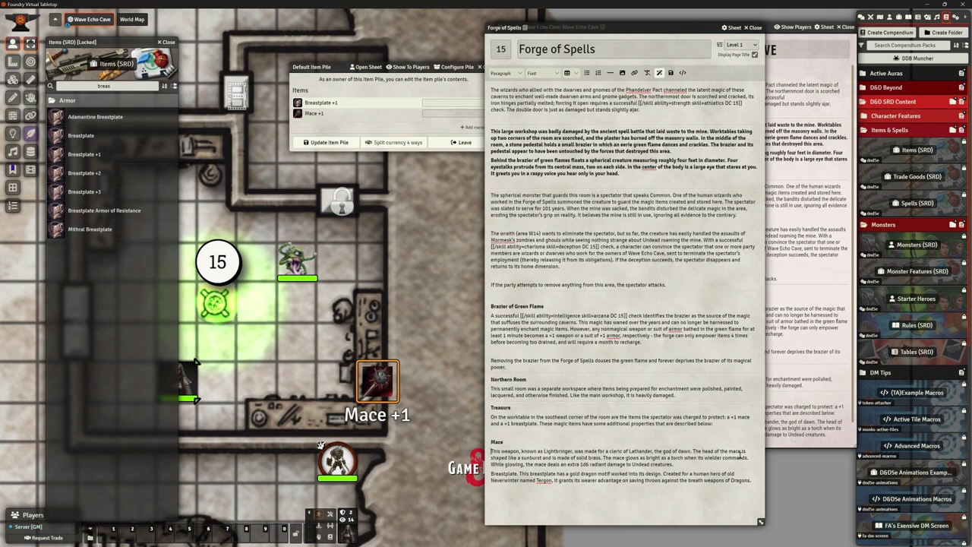
Insert a blank line below the mace text and make "Breastplate" a bold heading above its own description.
{"action": "left_click", "coordinate": [678, 464]}
{"action": "key", "text": "Return"}
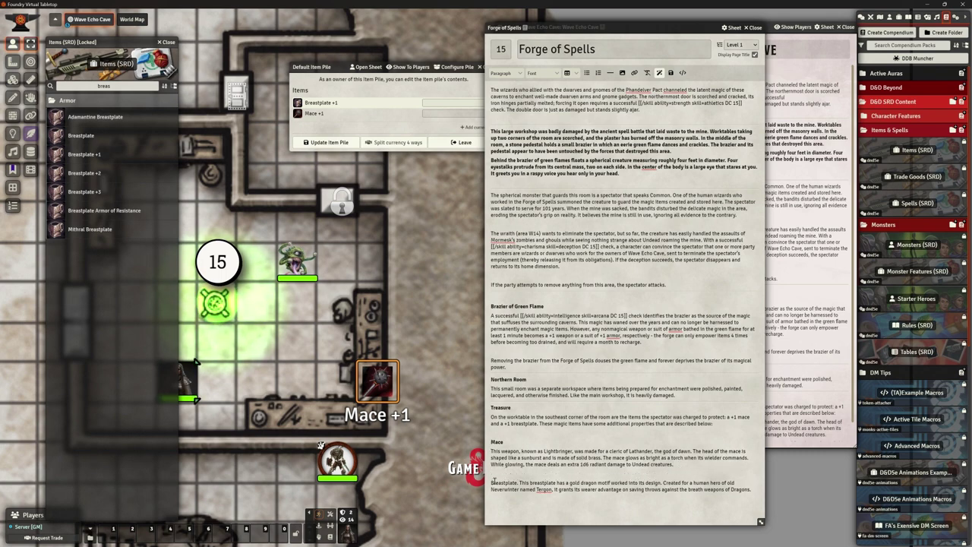
{"action": "double_click", "coordinate": [492, 483]}
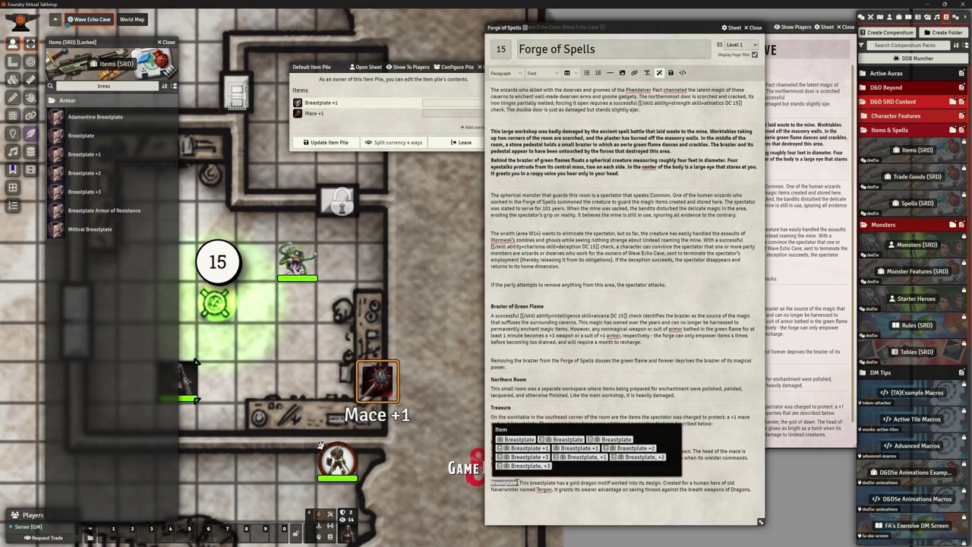
{"action": "key", "text": "Right"}
{"action": "key", "text": "Return"}
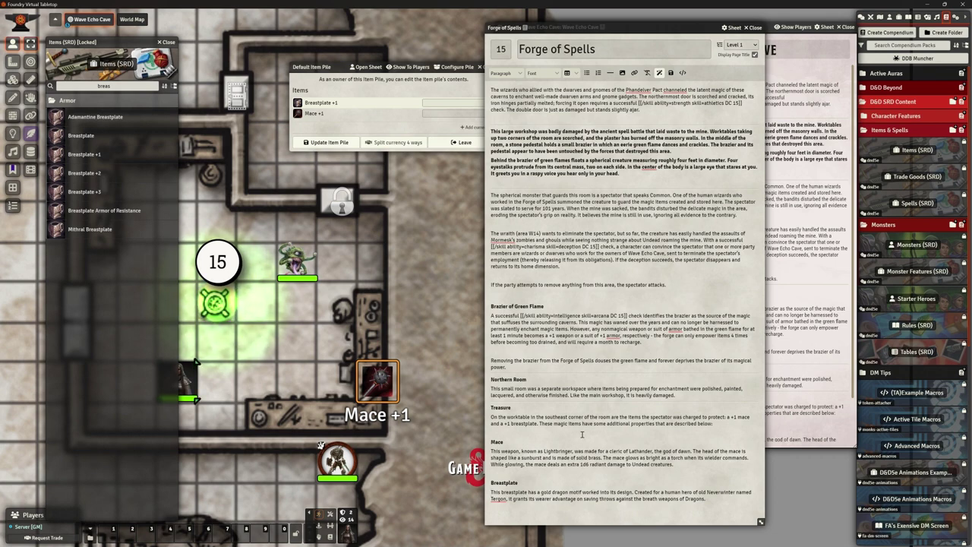
Import Breastplate +1 from the compendium into the world's items and open its sheet.
{"action": "left_click_drag", "start_coordinate": [626, 25], "coordinate": [677, 28]}
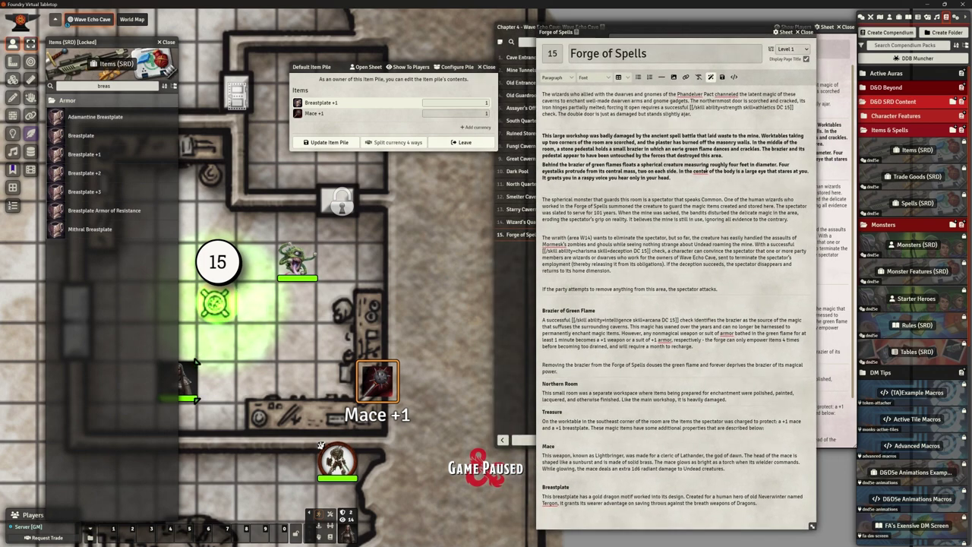
{"action": "left_click", "coordinate": [899, 16]}
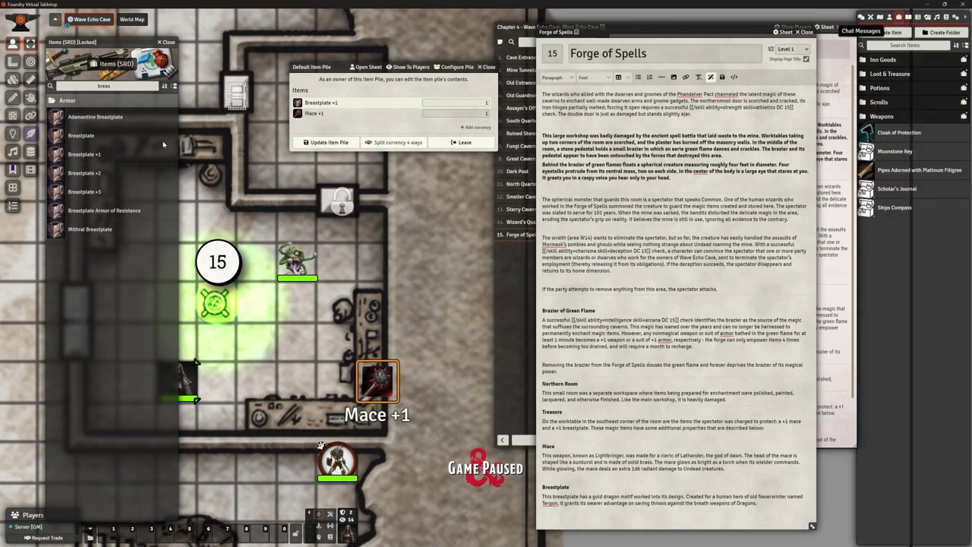
{"action": "left_click_drag", "start_coordinate": [81, 154], "coordinate": [905, 268]}
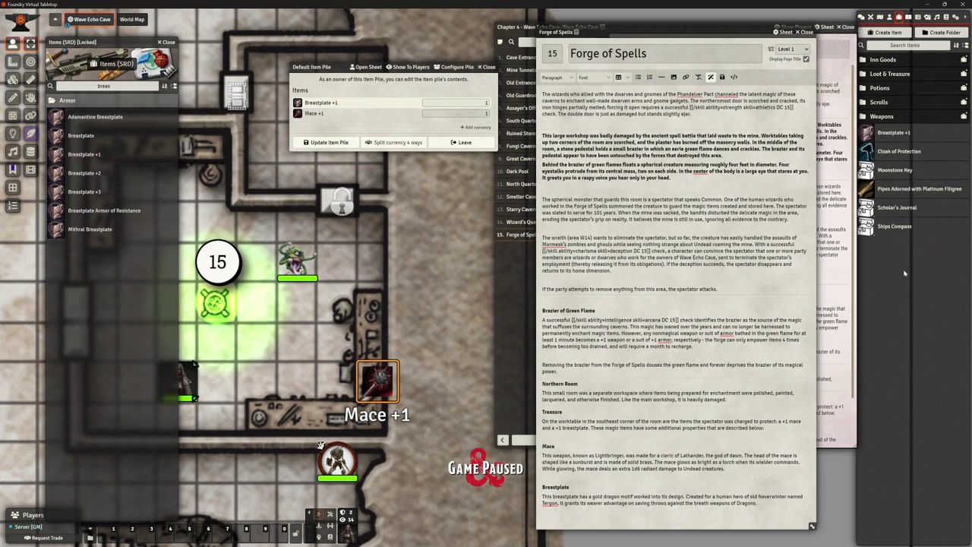
{"action": "left_click", "coordinate": [887, 133]}
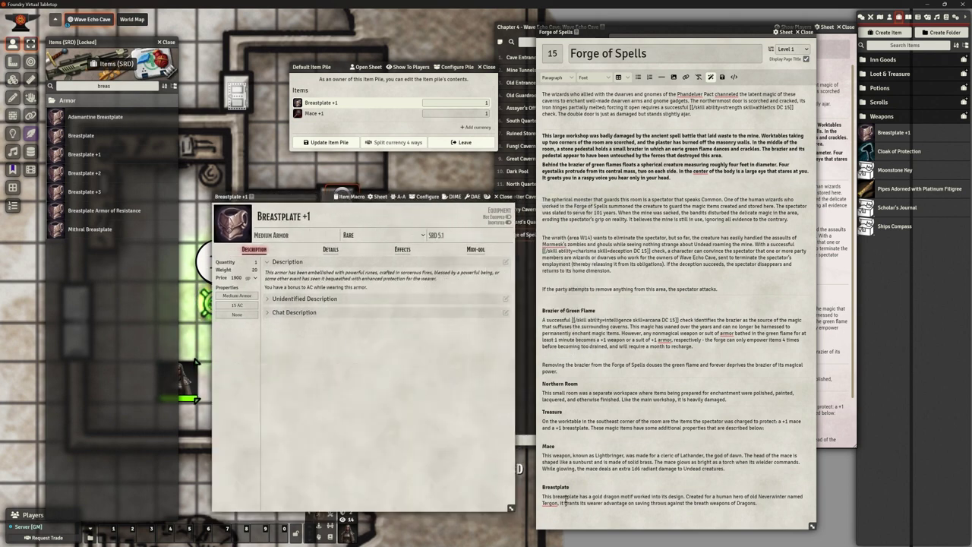
Replace the Breastplate +1 item's description with the journal's gold dragon motif paragraph and save it.
{"action": "left_click_drag", "start_coordinate": [544, 496], "coordinate": [760, 503]}
{"action": "key", "text": "ctrl+c"}
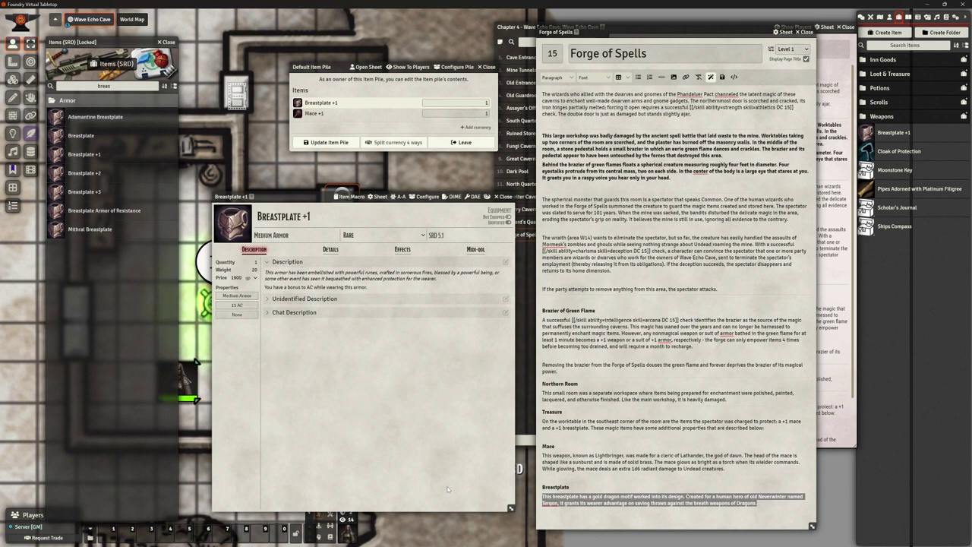
{"action": "left_click", "coordinate": [505, 261]}
{"action": "left_click_drag", "start_coordinate": [325, 296], "coordinate": [218, 286]}
{"action": "key", "text": "ctrl+v"}
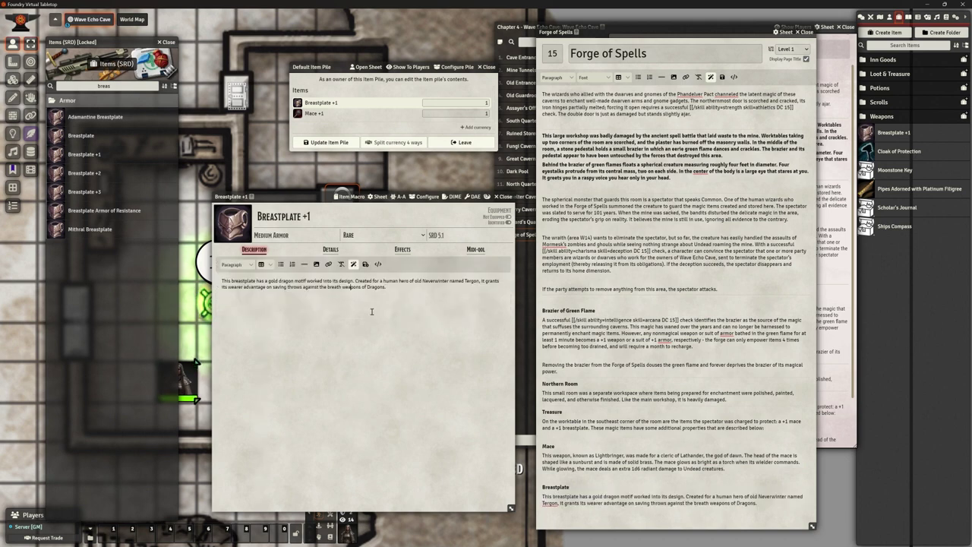
{"action": "left_click", "coordinate": [365, 263]}
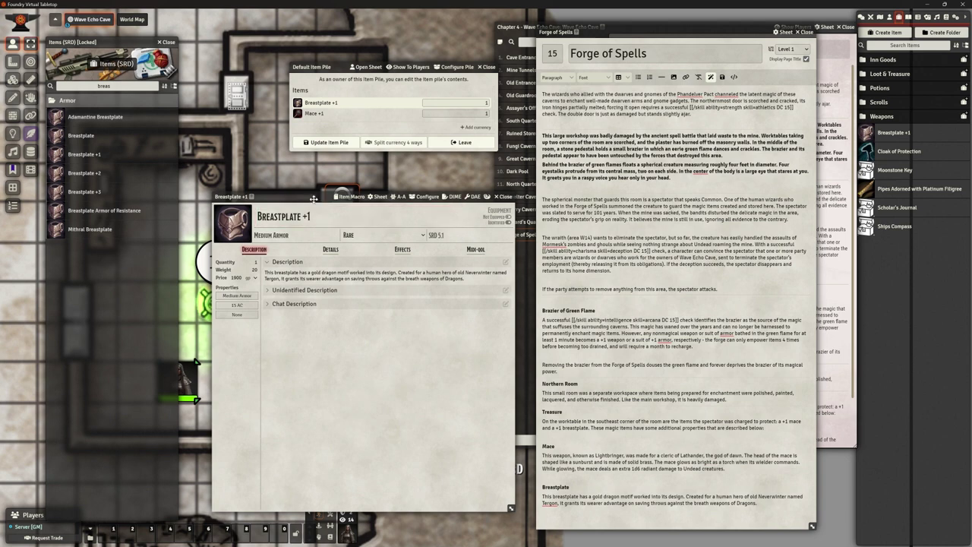
Review the Breastplate +1's equipment details, including its magical properties and activation cost options.
{"action": "left_click_drag", "start_coordinate": [312, 199], "coordinate": [296, 164]}
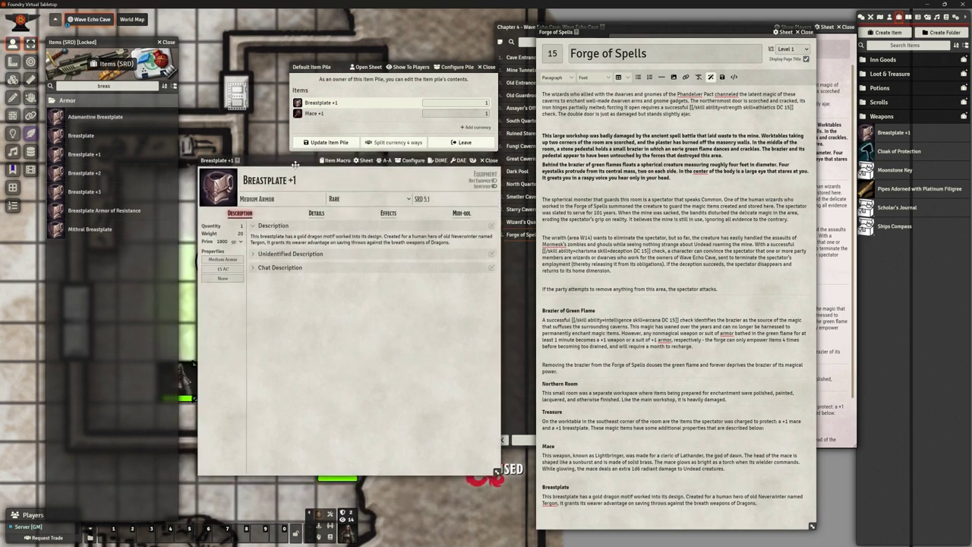
{"action": "left_click", "coordinate": [316, 213]}
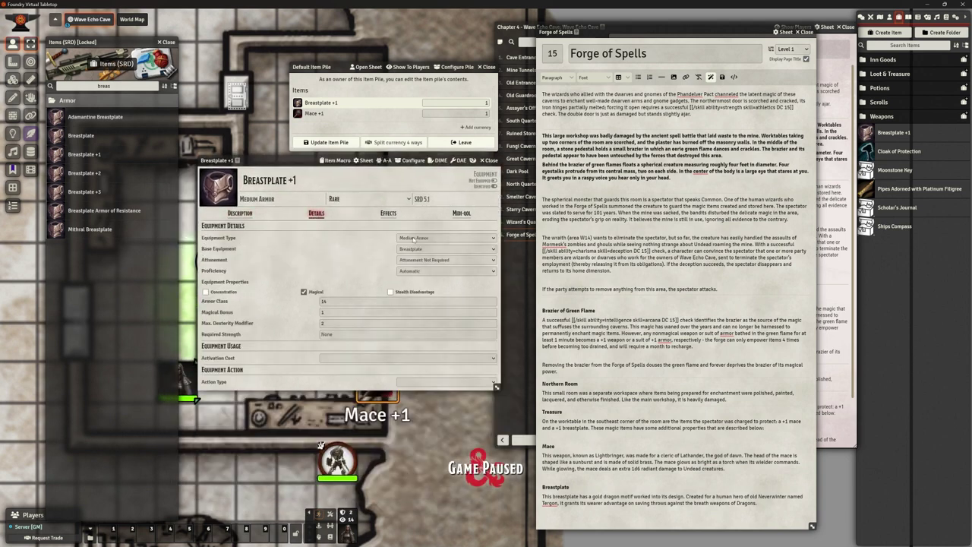
{"action": "left_click", "coordinate": [304, 292]}
{"action": "left_click", "coordinate": [325, 301]}
{"action": "left_click", "coordinate": [363, 331]}
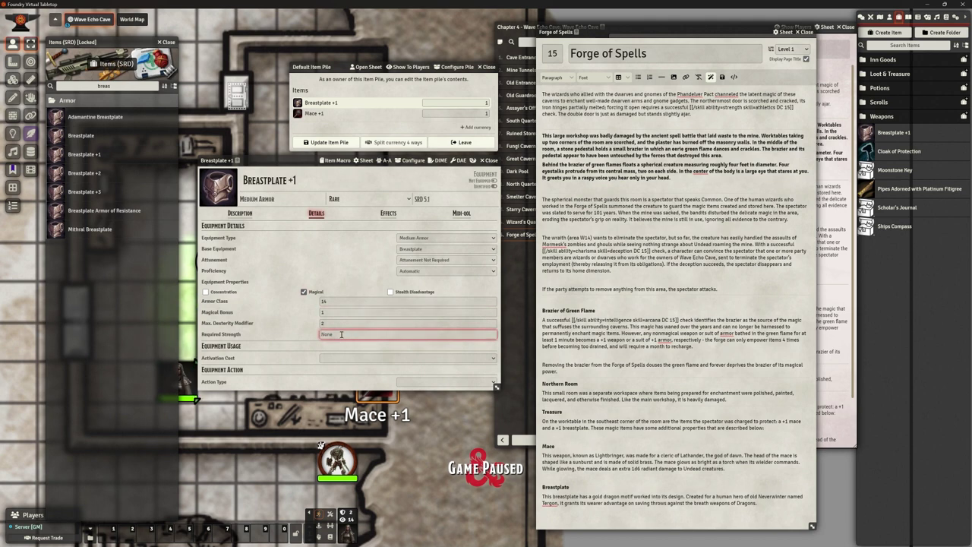
{"action": "left_click", "coordinate": [338, 358]}
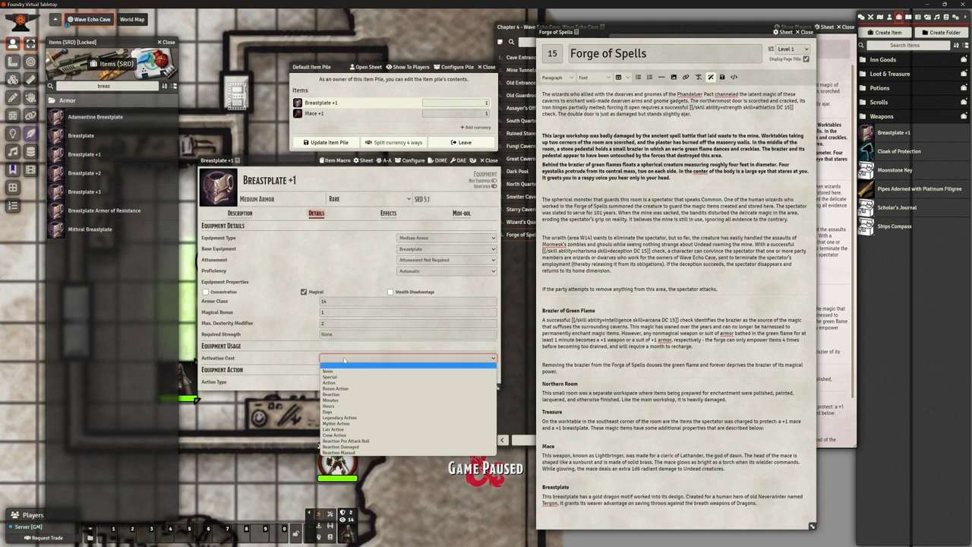
{"action": "left_click", "coordinate": [268, 363]}
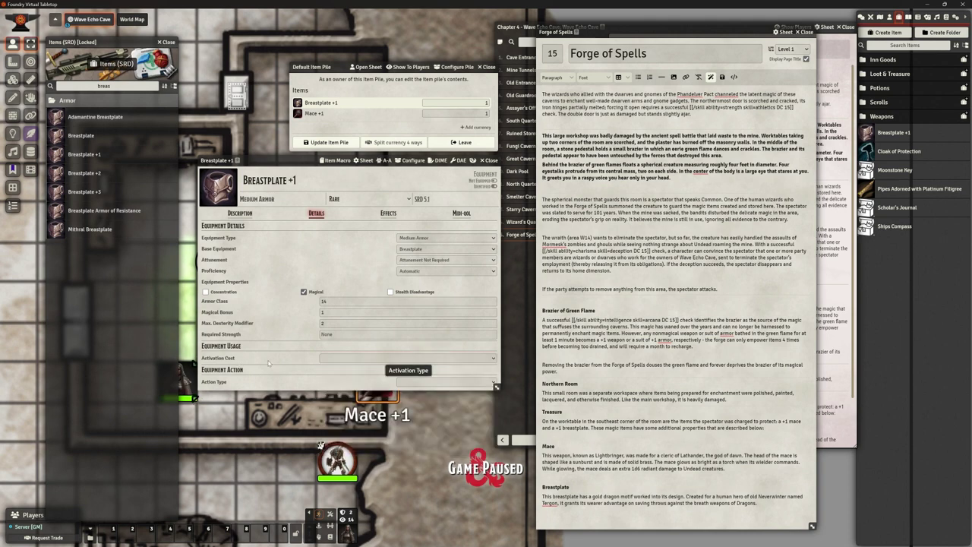
Add a passive effect to the Breastplate +1 item and open it for editing.
{"action": "left_click", "coordinate": [388, 214]}
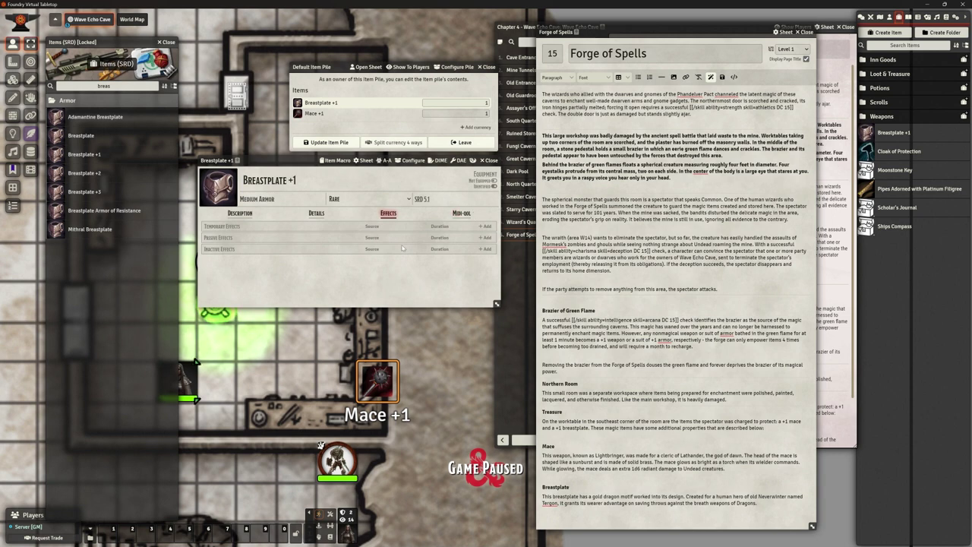
{"action": "left_click", "coordinate": [484, 238]}
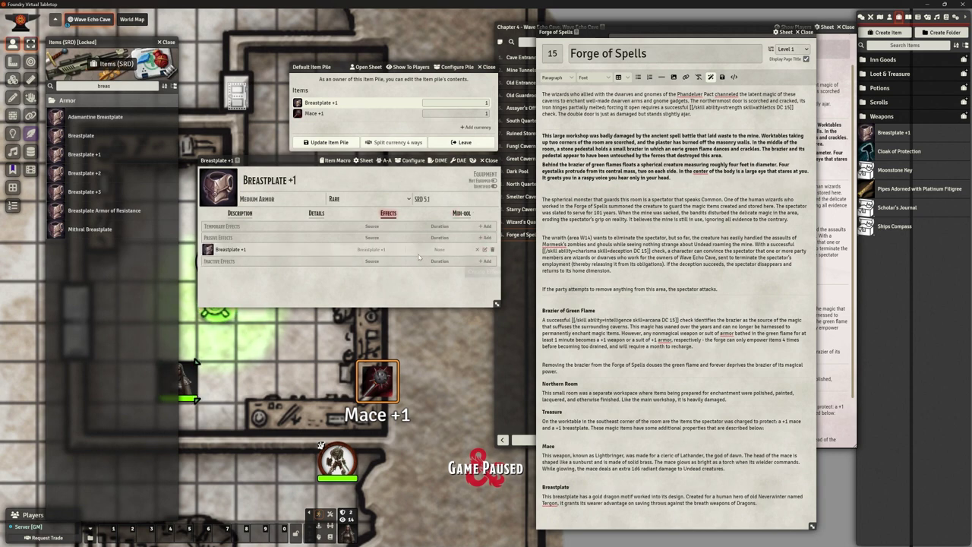
{"action": "left_click", "coordinate": [484, 249]}
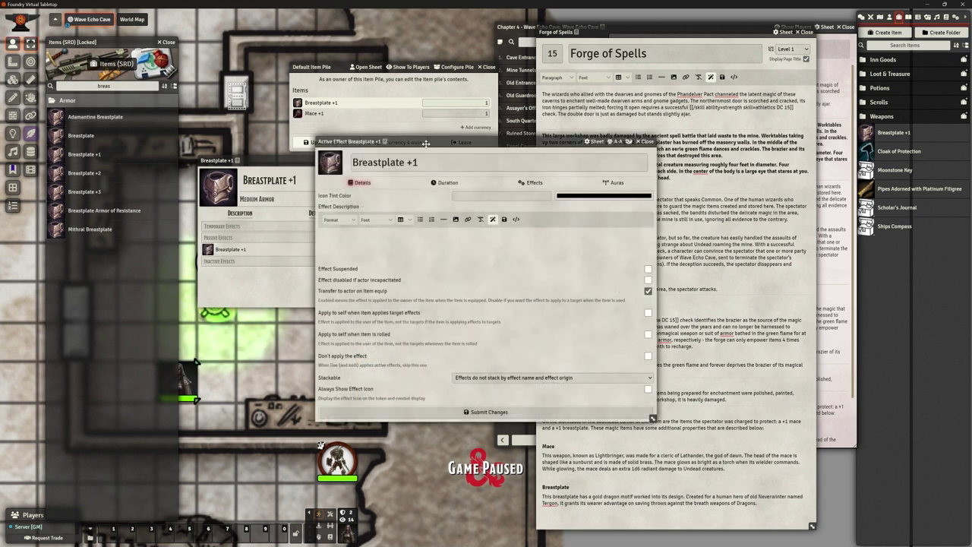
{"action": "left_click_drag", "start_coordinate": [430, 120], "coordinate": [478, 100]}
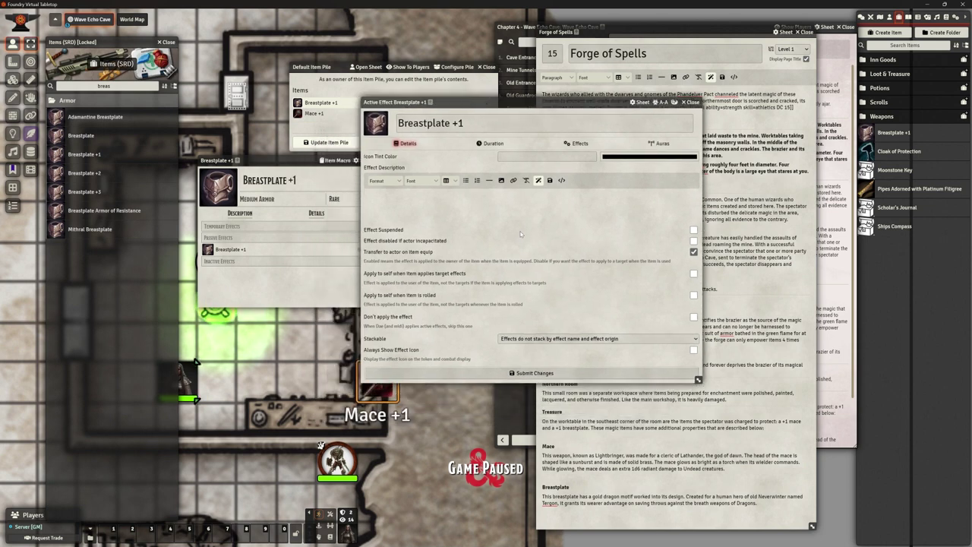
Look through the new passive effect's changes, aura, detail and duration settings.
{"action": "left_click", "coordinate": [577, 142]}
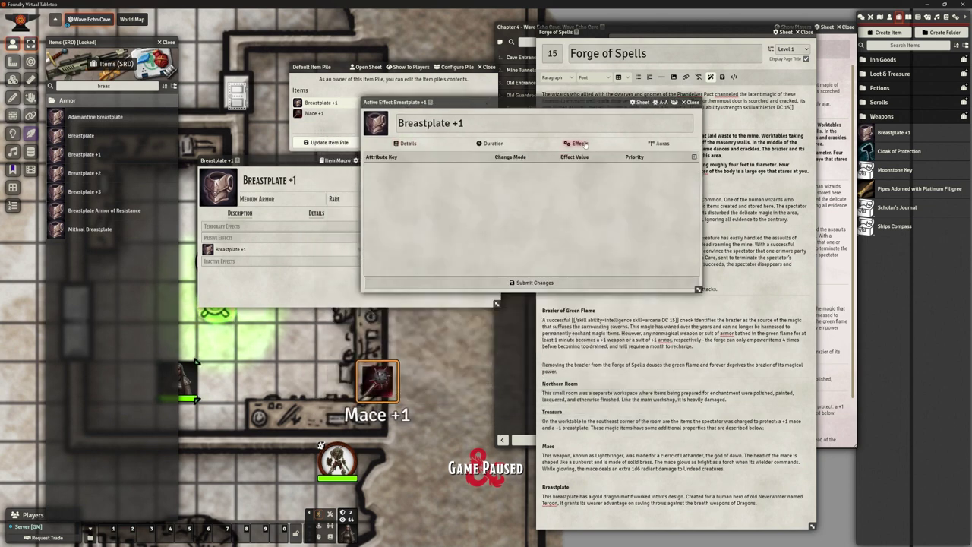
{"action": "left_click", "coordinate": [654, 143]}
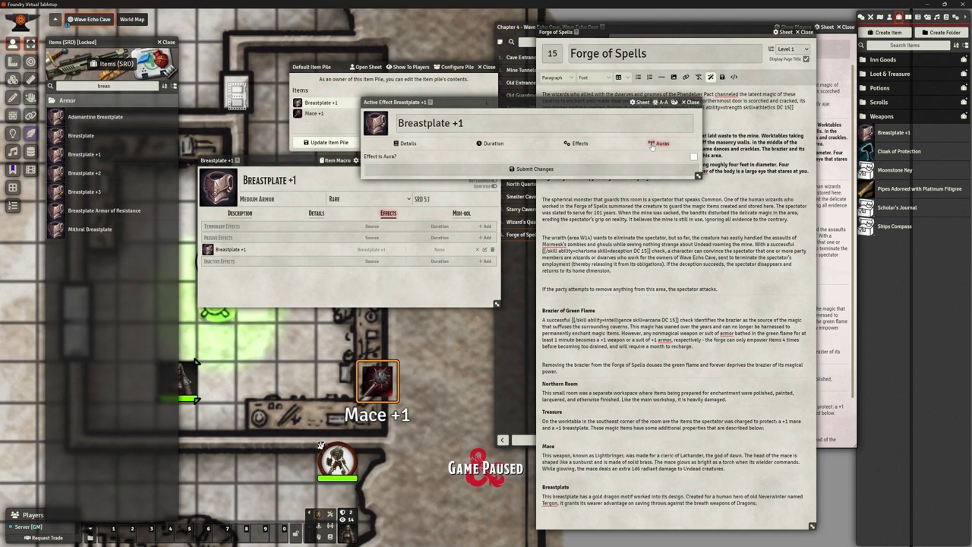
{"action": "left_click", "coordinate": [410, 143]}
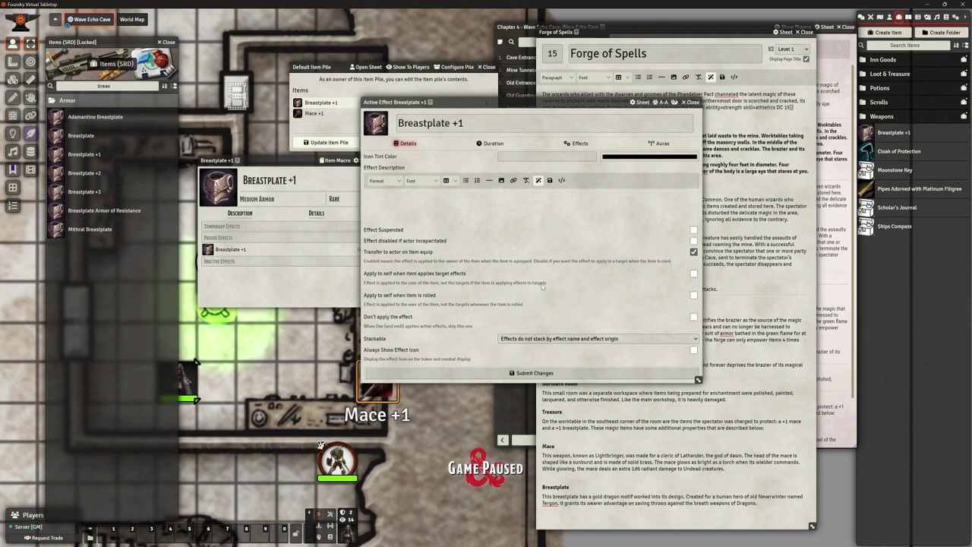
{"action": "left_click_drag", "start_coordinate": [471, 104], "coordinate": [588, 79]}
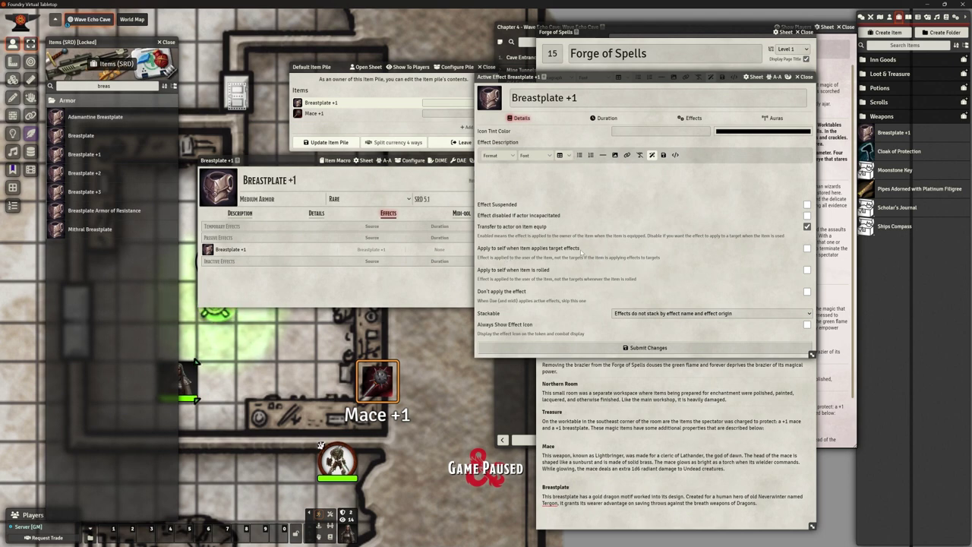
{"action": "left_click", "coordinate": [604, 118]}
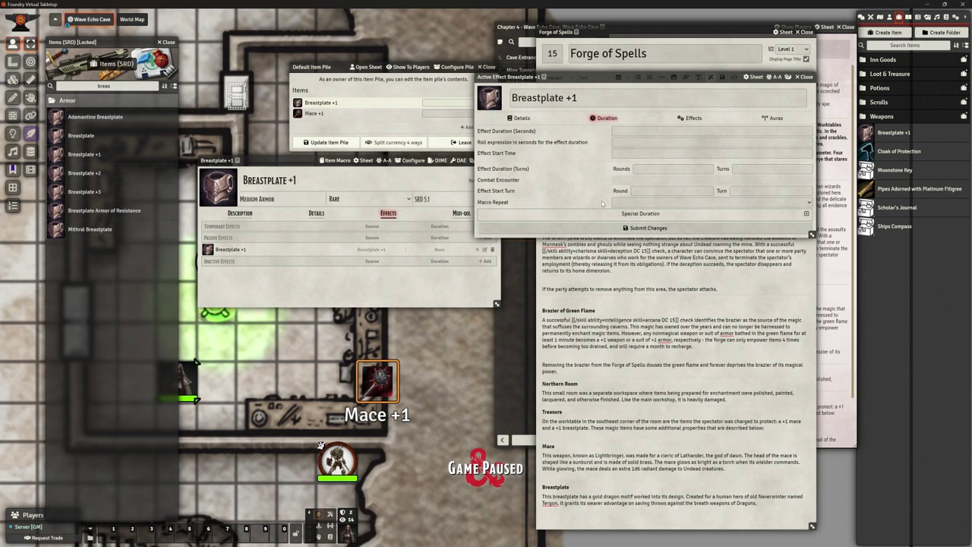
Add a blank change to the breastplate's passive effect and look through the attribute keys available for it.
{"action": "left_click", "coordinate": [691, 119]}
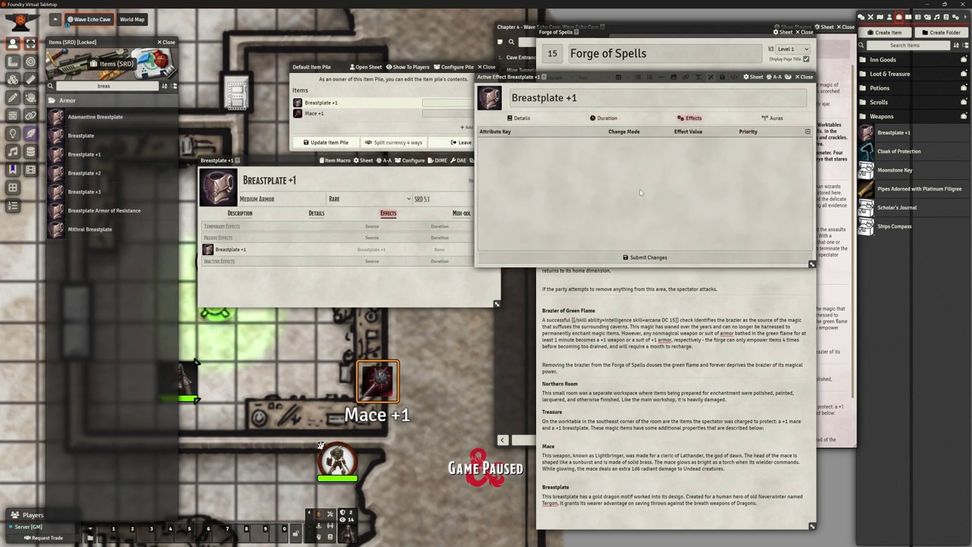
{"action": "left_click", "coordinate": [808, 131]}
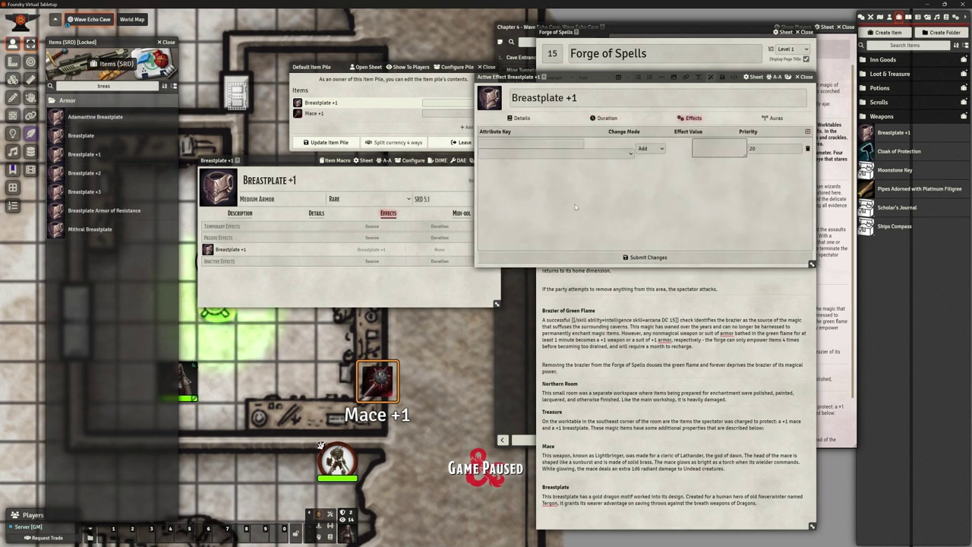
{"action": "left_click", "coordinate": [549, 140]}
{"action": "left_click", "coordinate": [548, 142]}
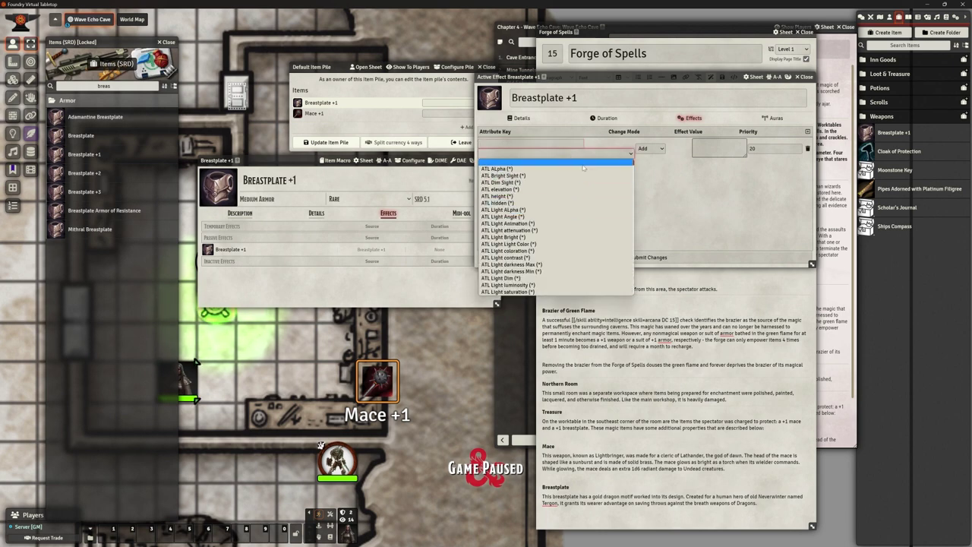
{"action": "scroll", "coordinate": [581, 176], "scroll_direction": "down", "scroll_amount": 3}
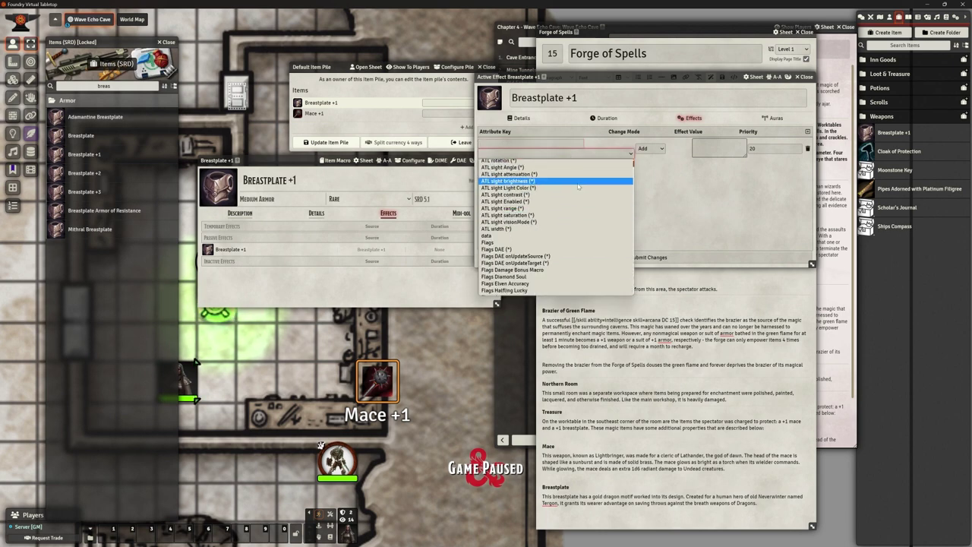
{"action": "scroll", "coordinate": [579, 183], "scroll_direction": "down", "scroll_amount": 3}
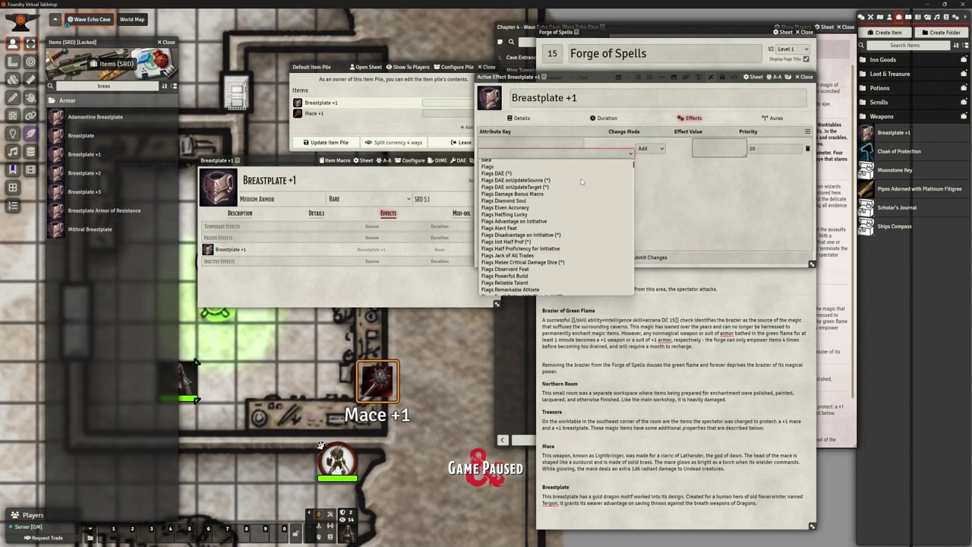
{"action": "scroll", "coordinate": [583, 195], "scroll_direction": "down", "scroll_amount": 1}
{"action": "scroll", "coordinate": [583, 196], "scroll_direction": "up", "scroll_amount": 4}
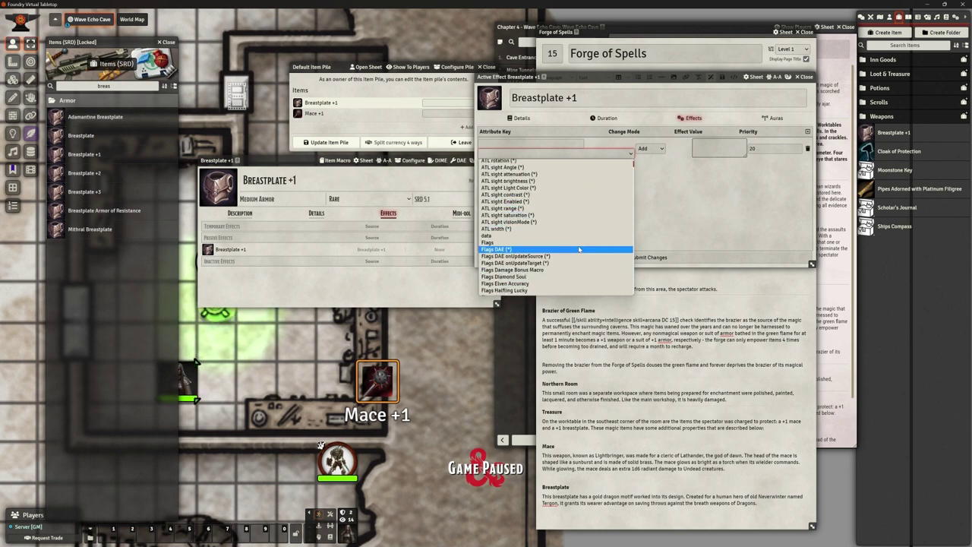
{"action": "scroll", "coordinate": [580, 243], "scroll_direction": "down", "scroll_amount": 10}
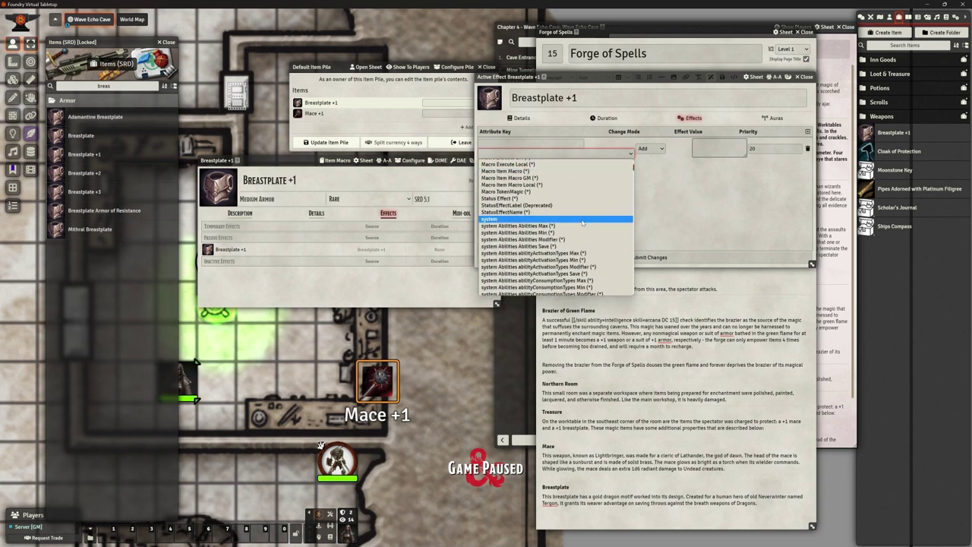
{"action": "scroll", "coordinate": [582, 223], "scroll_direction": "down", "scroll_amount": 5}
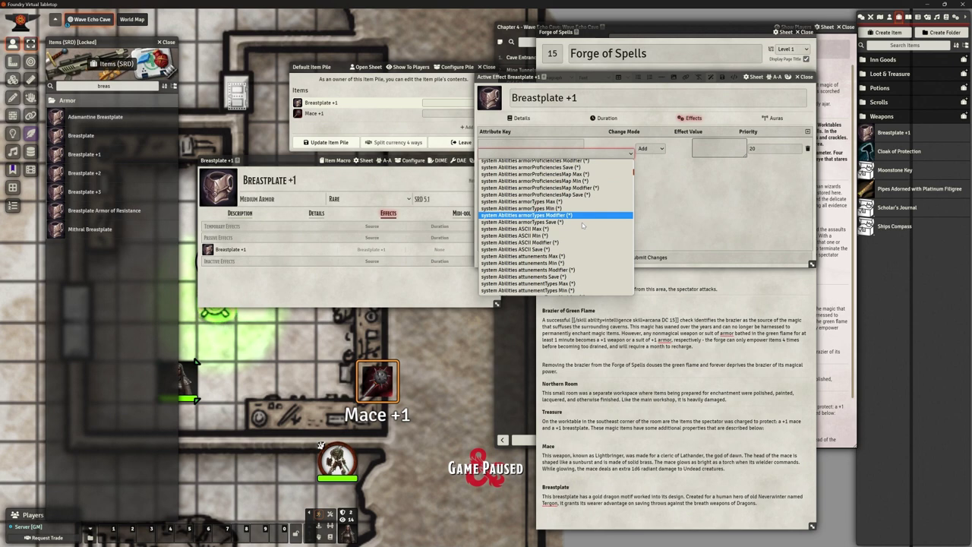
{"action": "scroll", "coordinate": [583, 225], "scroll_direction": "up", "scroll_amount": 3}
{"action": "left_click", "coordinate": [669, 182]}
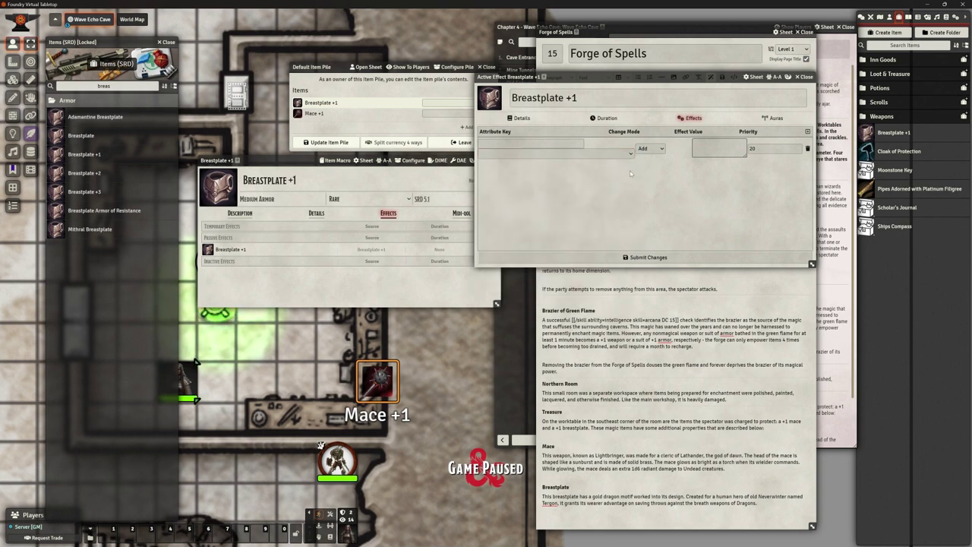
Close the effect's editor and delete the passive effect from the Breastplate +1 item.
{"action": "left_click", "coordinate": [803, 76]}
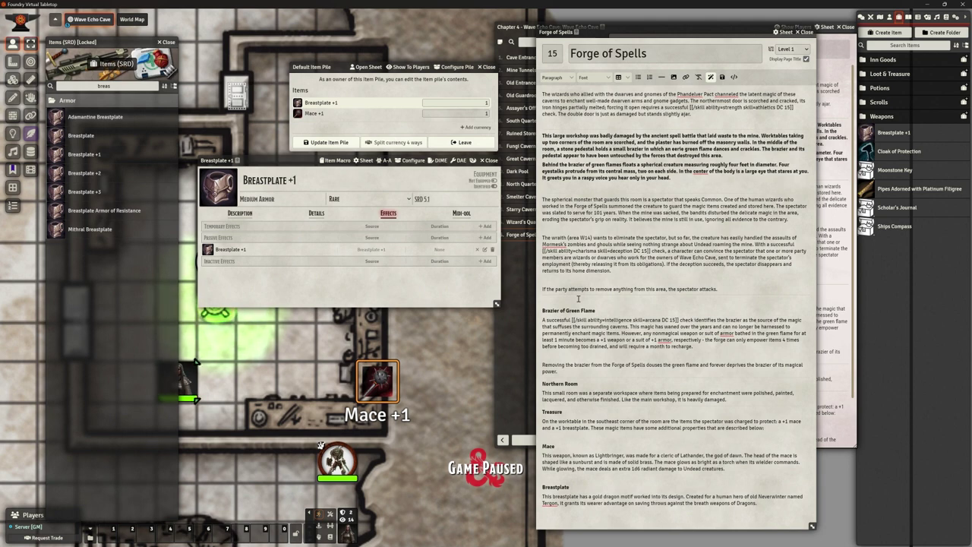
{"action": "left_click", "coordinate": [492, 250]}
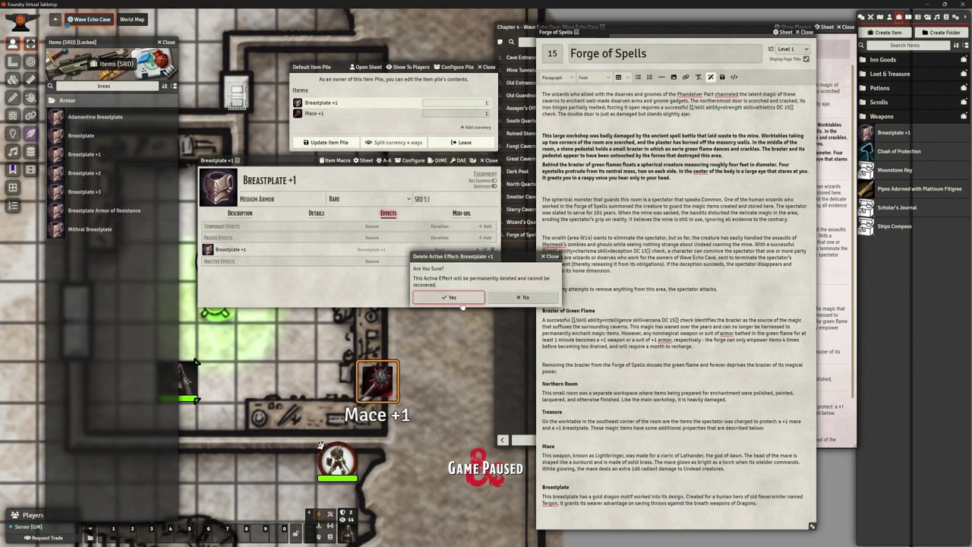
{"action": "left_click", "coordinate": [448, 297]}
Rename the Breastplate +1 item as "Tergon's Breastplate", check its description, and close the item.
{"action": "left_click", "coordinate": [318, 186]}
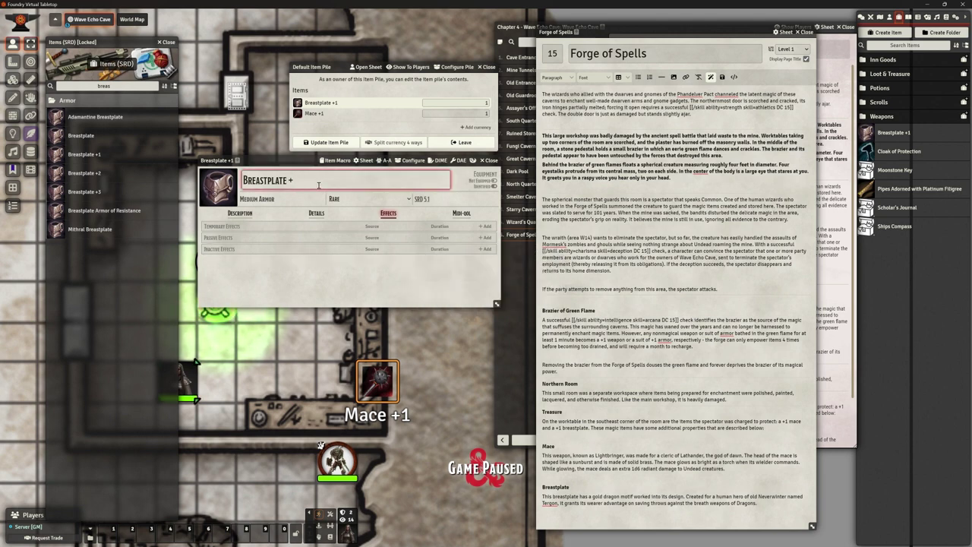
{"action": "key", "text": "BackSpace"}
{"action": "key", "text": "BackSpace"}
{"action": "key", "text": "BackSpace"}
{"action": "key", "text": "BackSpace"}
{"action": "key", "text": "BackSpace"}
{"action": "key", "text": "BackSpace"}
{"action": "key", "text": "BackSpace"}
{"action": "key", "text": "BackSpace"}
{"action": "key", "text": "BackSpace"}
{"action": "key", "text": "BackSpace"}
{"action": "key", "text": "BackSpace"}
{"action": "key", "text": "BackSpace"}
{"action": "key", "text": "BackSpace"}
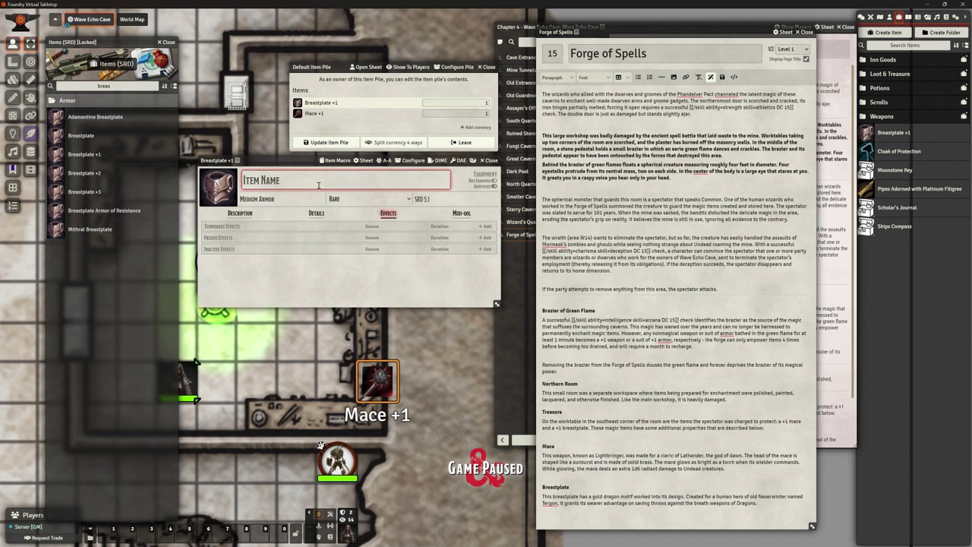
{"action": "type", "text": "Tergon"}
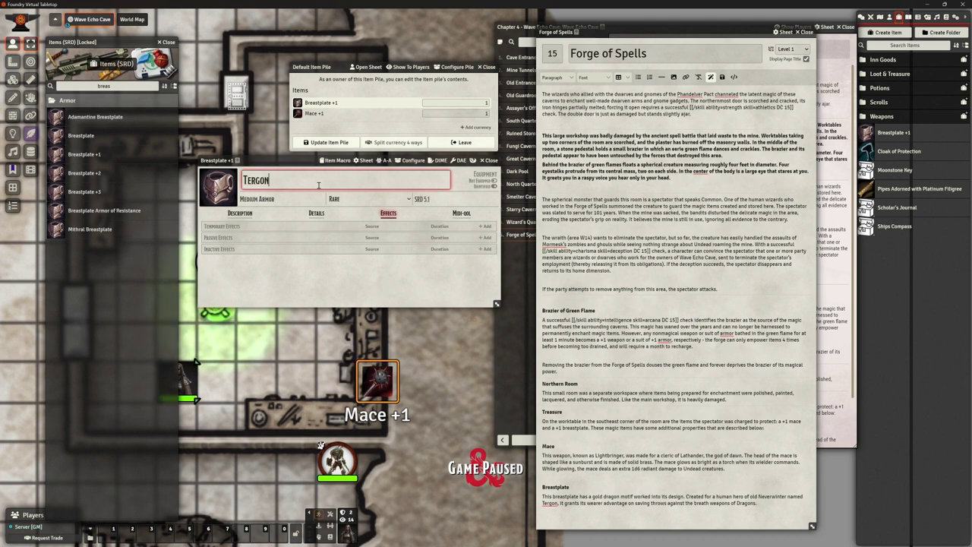
{"action": "type", "text": "'s Breast"}
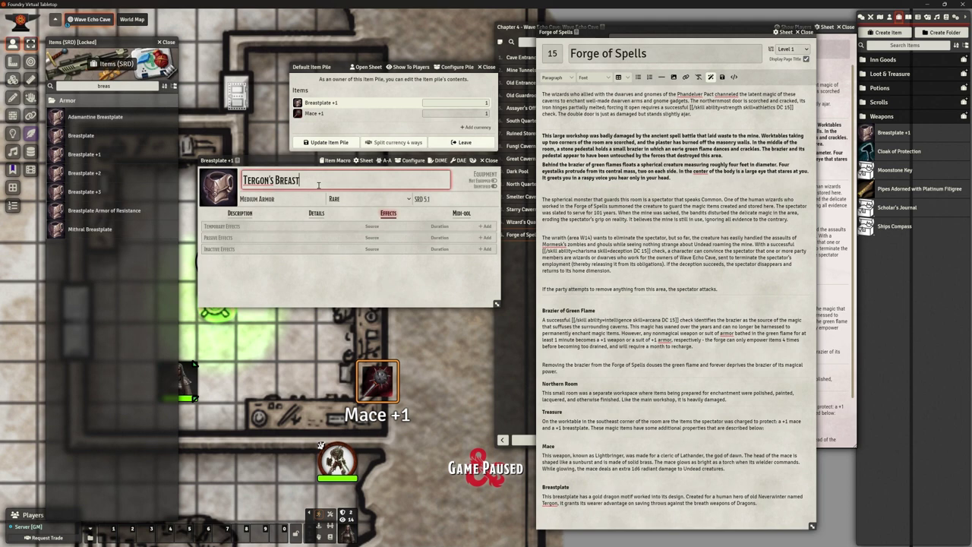
{"action": "key", "text": "BackSpace"}
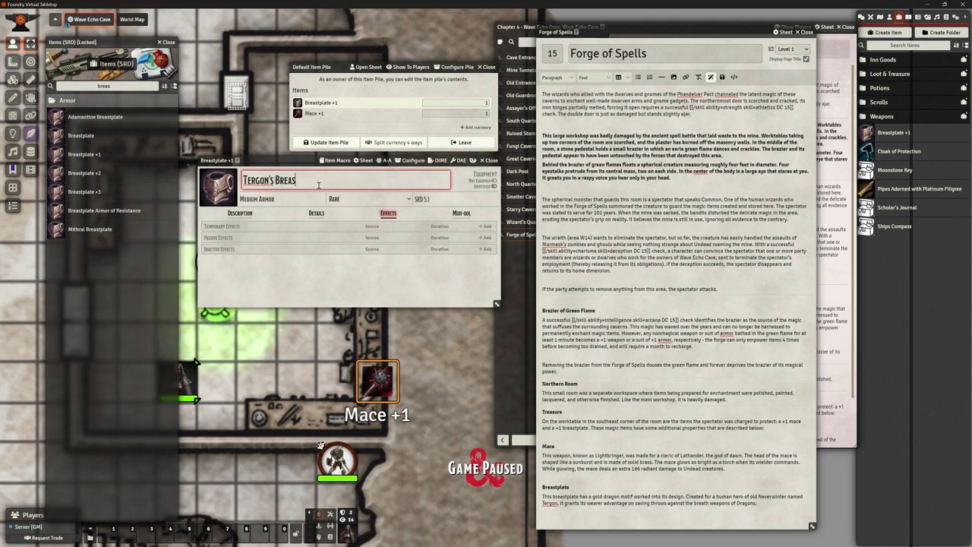
{"action": "type", "text": "tplate"}
{"action": "key", "text": "Return"}
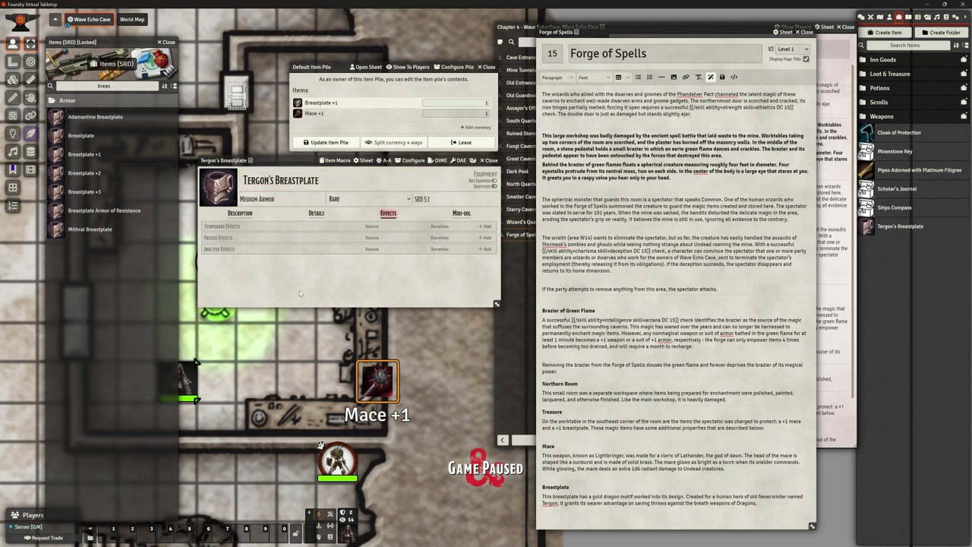
{"action": "left_click", "coordinate": [240, 213]}
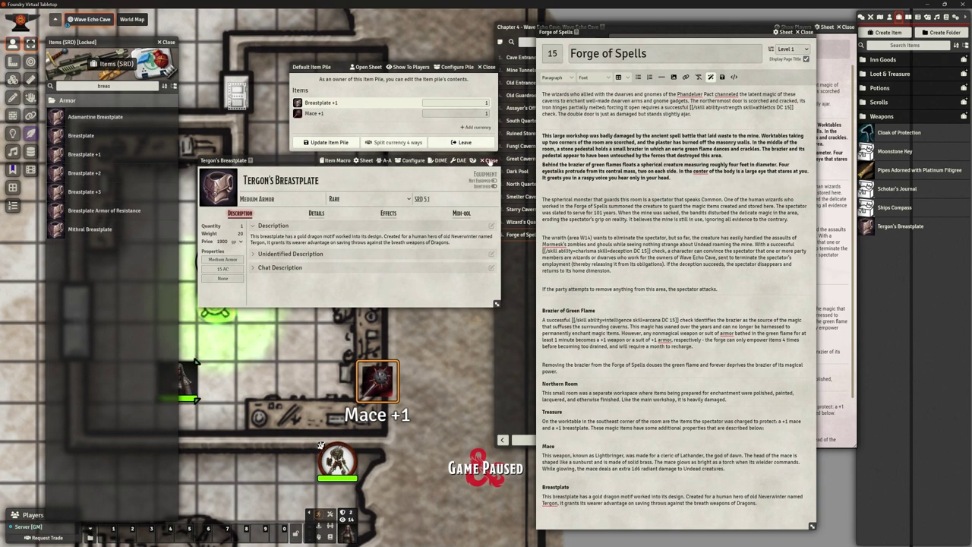
{"action": "key", "text": "Escape"}
Add Tergon's Breastplate to the item pile, blank the Breastplate +1 quantity, and update the pile.
{"action": "left_click_drag", "start_coordinate": [900, 225], "coordinate": [425, 122]}
{"action": "left_click", "coordinate": [445, 101]}
{"action": "key", "text": "BackSpace"}
{"action": "left_click", "coordinate": [327, 153]}
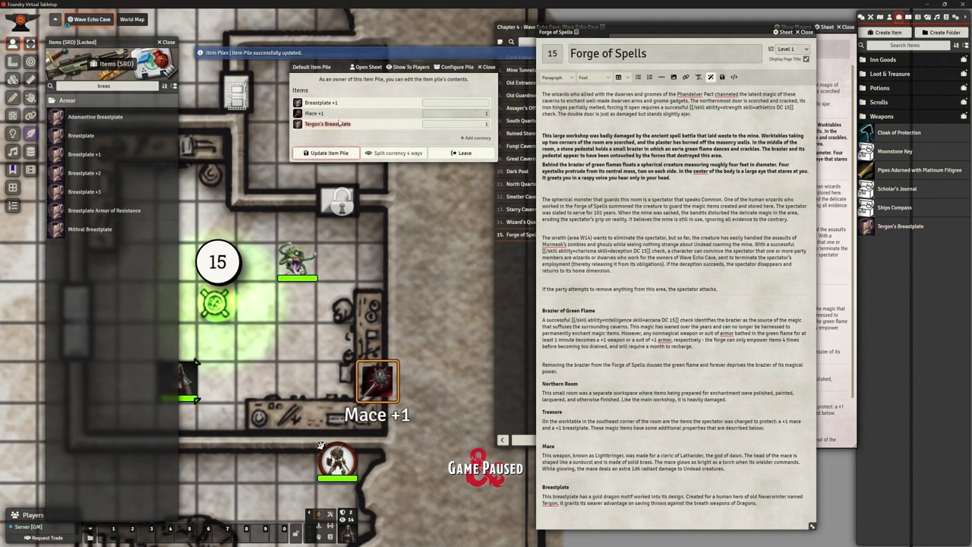
Try to remove Breastplate +1 by updating the pile again and pulling the item out of it.
{"action": "left_click_drag", "start_coordinate": [346, 67], "coordinate": [356, 141]}
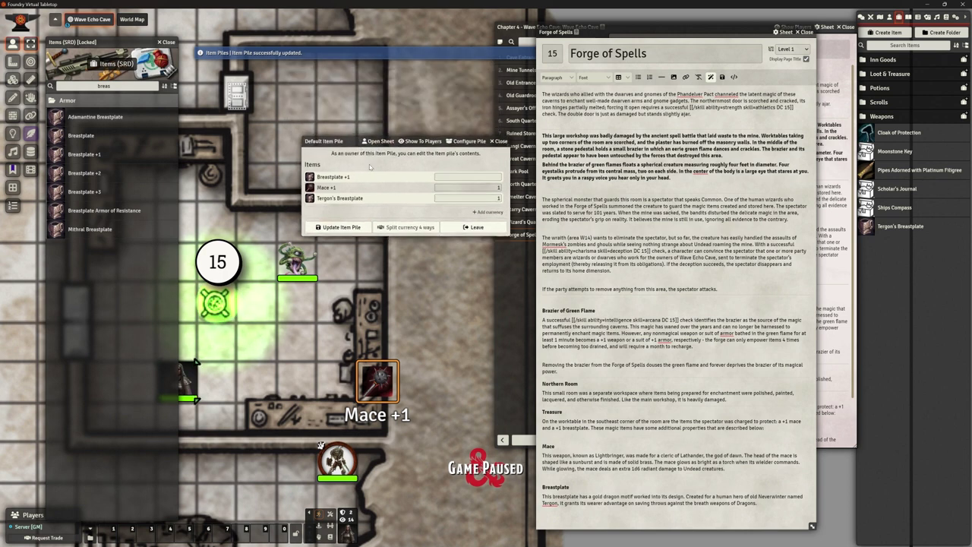
{"action": "left_click", "coordinate": [331, 227]}
{"action": "left_click_drag", "start_coordinate": [331, 177], "coordinate": [243, 152]}
{"action": "left_click", "coordinate": [517, 289]}
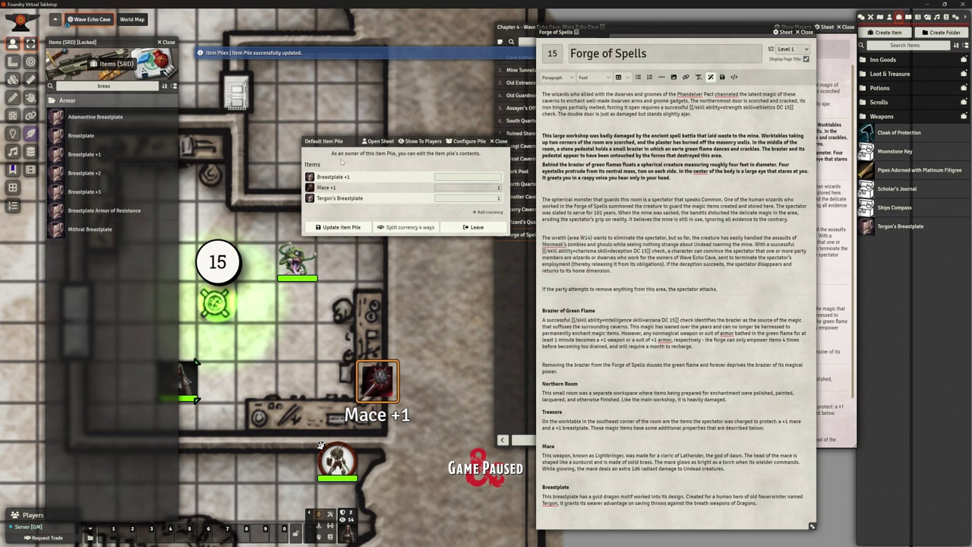
{"action": "left_click_drag", "start_coordinate": [344, 141], "coordinate": [352, 179]}
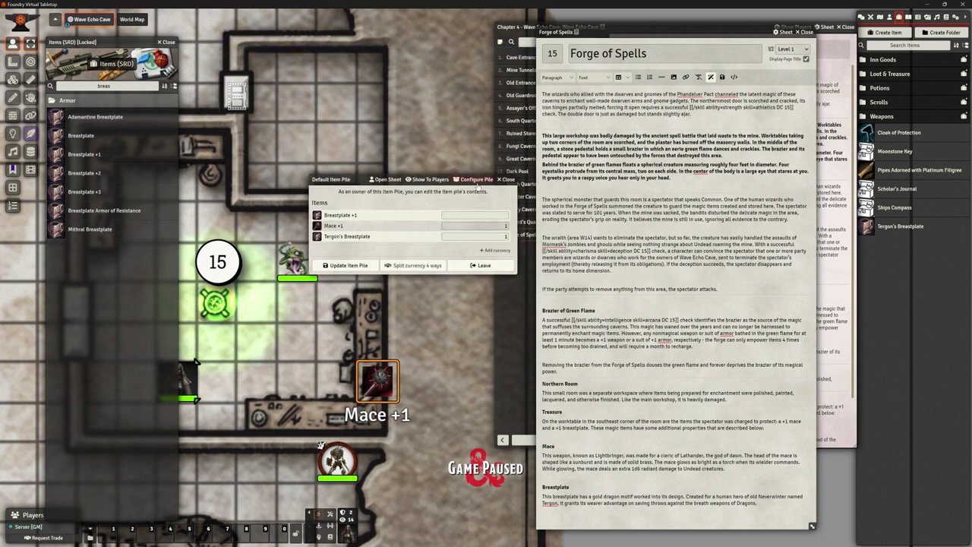
Review the item pile's main and other configuration settings, and close them with an update.
{"action": "left_click", "coordinate": [475, 180]}
{"action": "left_click", "coordinate": [519, 180]}
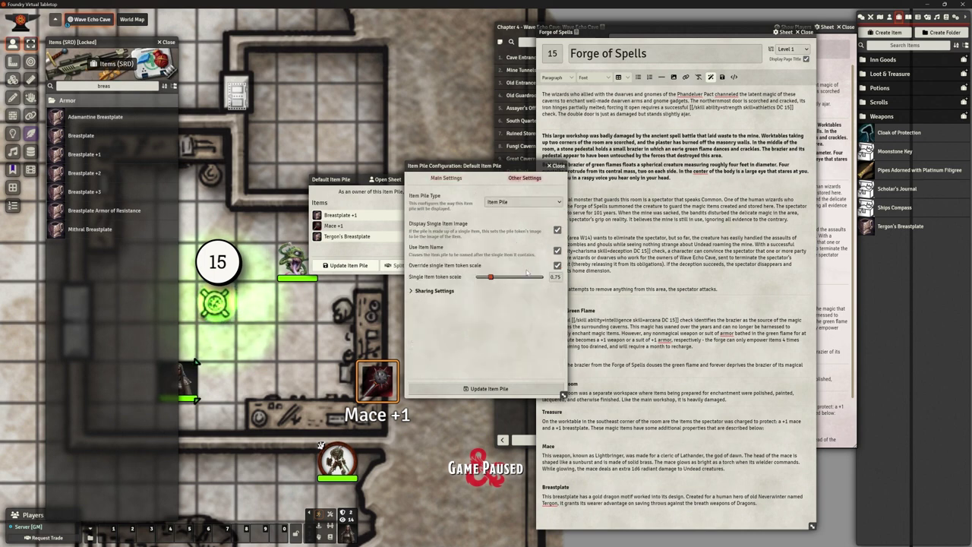
{"action": "left_click", "coordinate": [446, 178]}
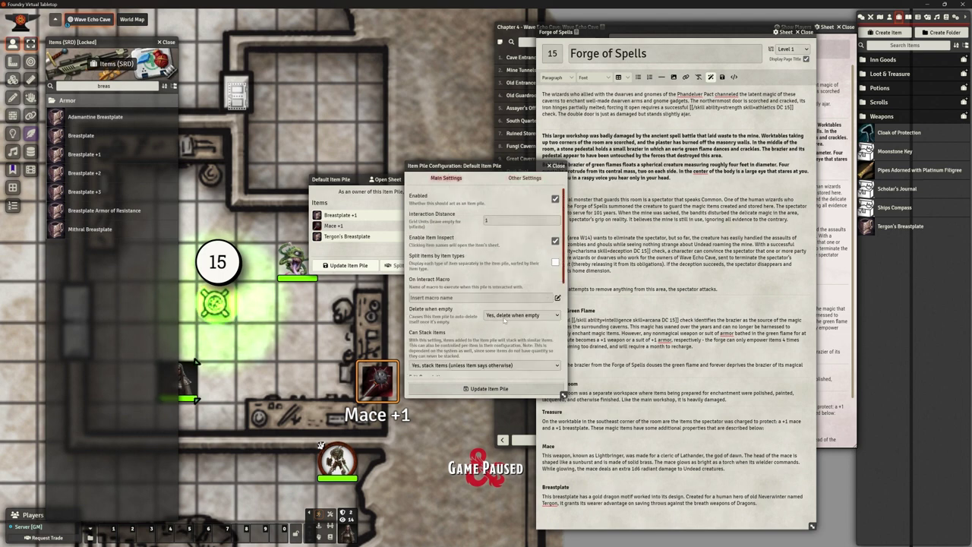
{"action": "left_click", "coordinate": [498, 389]}
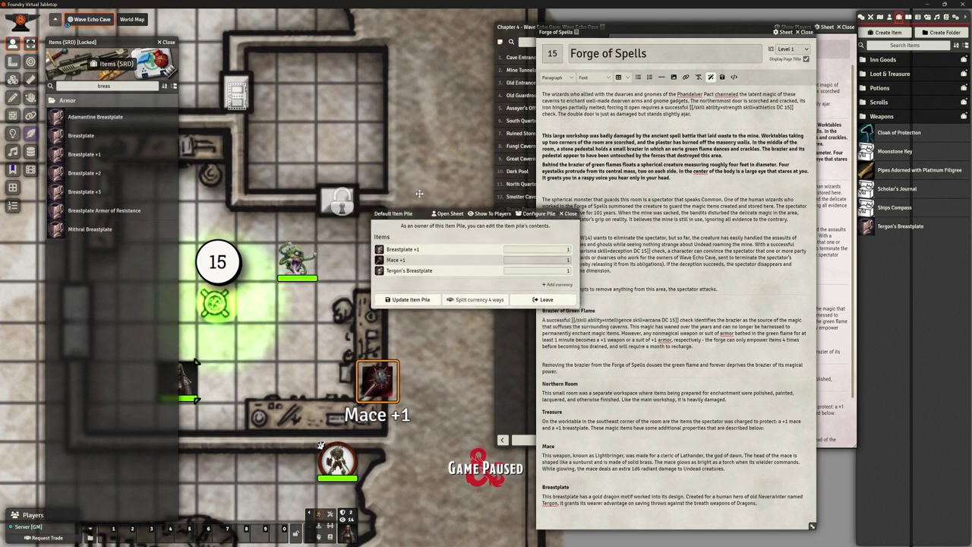
Remove Breastplate +1 from the item pile by setting its quantity to 0 and updating the pile.
{"action": "left_click", "coordinate": [557, 230]}
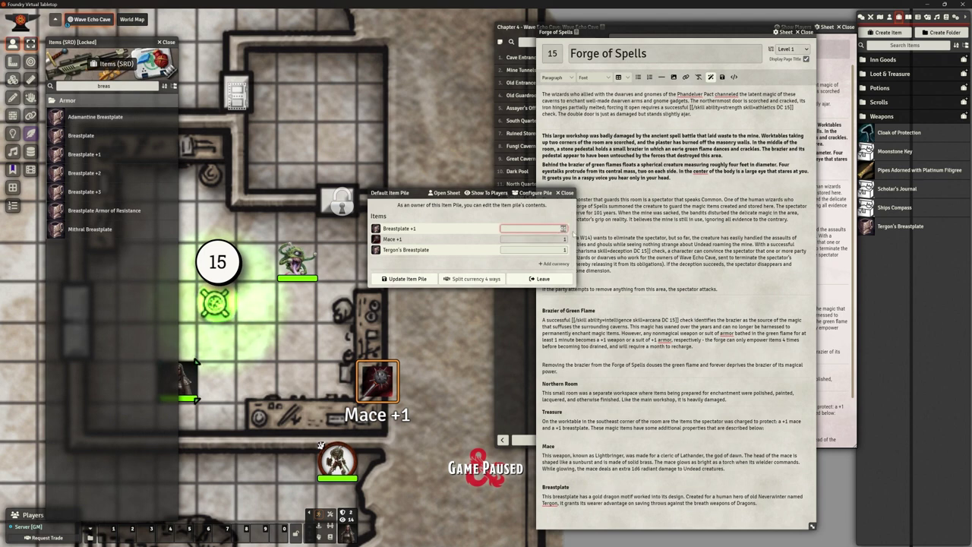
{"action": "type", "text": "0"}
{"action": "left_click", "coordinate": [404, 279]}
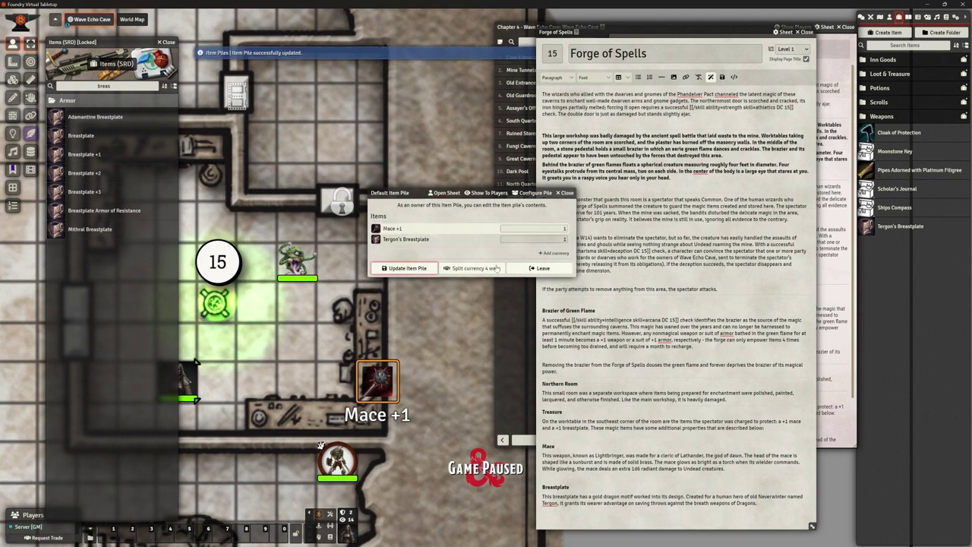
{"action": "left_click_drag", "start_coordinate": [409, 196], "coordinate": [430, 91]}
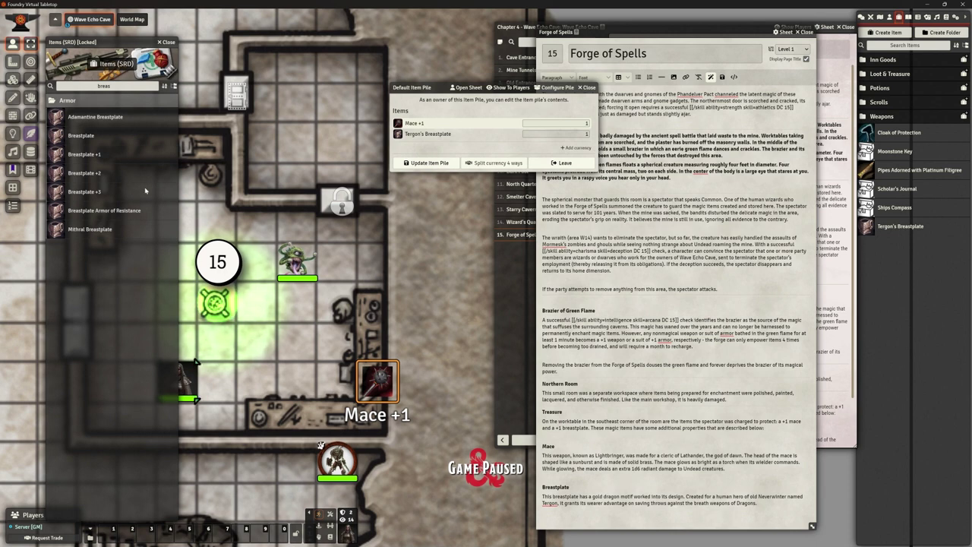
Search the Items (SRD) compendium for "mace", import Mace +1 into the Weapons folder, and close the compendium.
{"action": "double_click", "coordinate": [104, 86]}
{"action": "type", "text": "mace"}
{"action": "left_click_drag", "start_coordinate": [77, 135], "coordinate": [897, 190]}
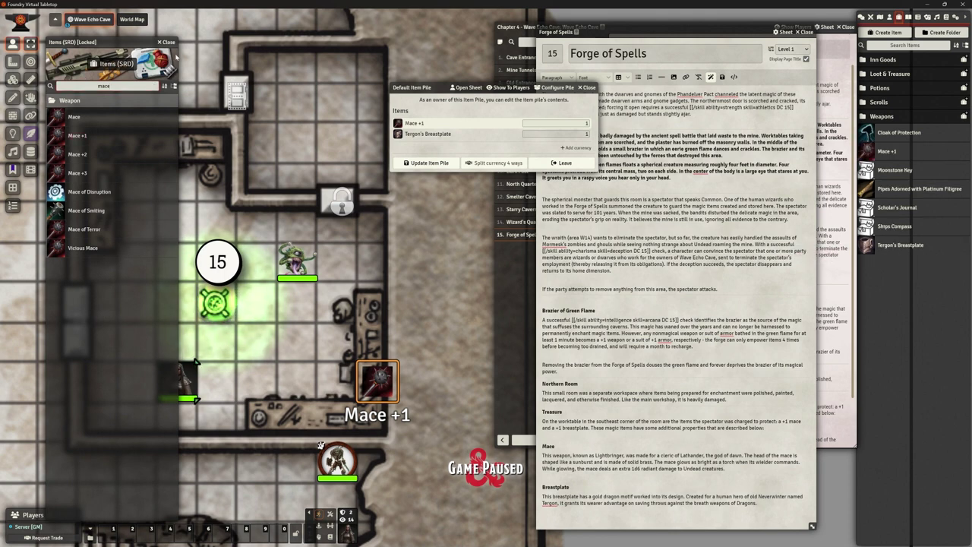
{"action": "left_click", "coordinate": [166, 43]}
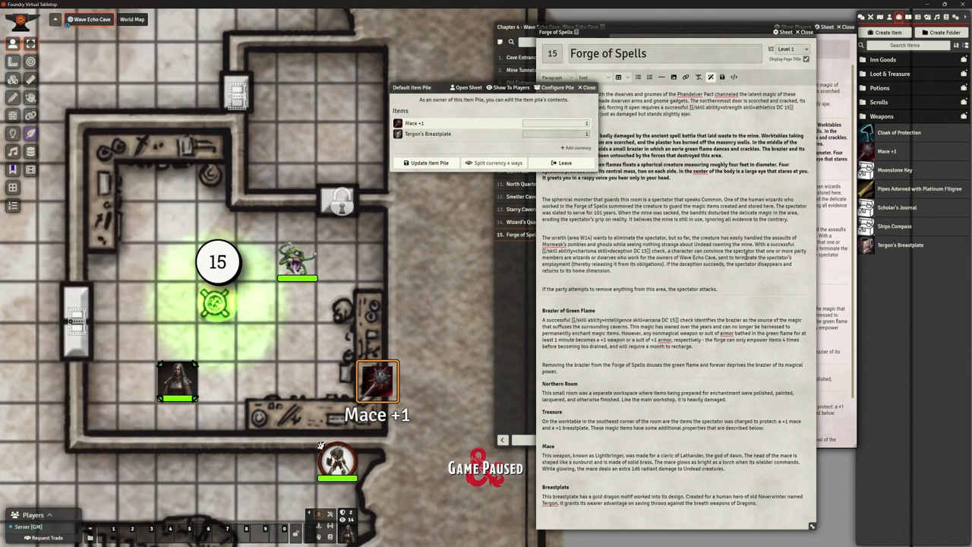
Open the imported Mace +1 item and rename it as "Lightbringer".
{"action": "left_click", "coordinate": [887, 151]}
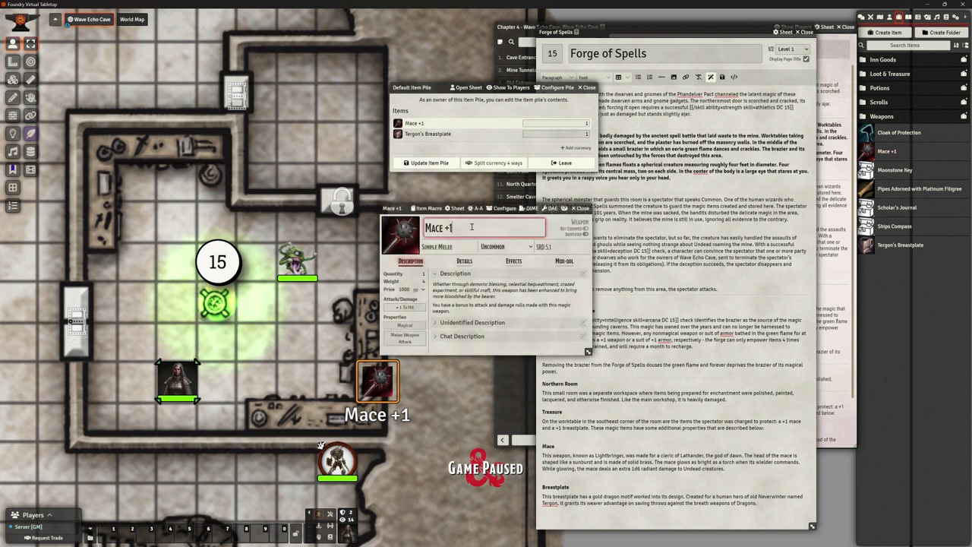
{"action": "type", "text": "Macew"}
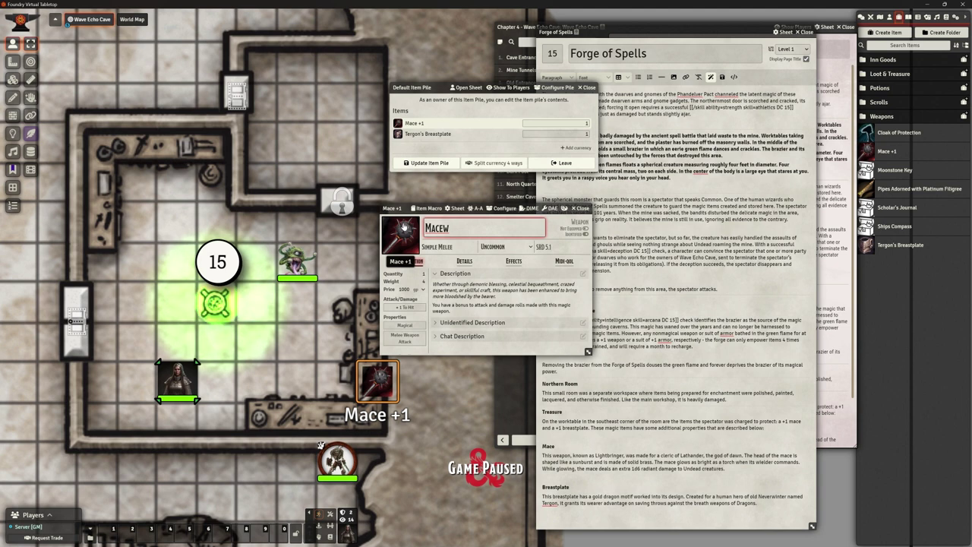
{"action": "key", "text": "BackSpace"}
{"action": "type", "text": "of L"}
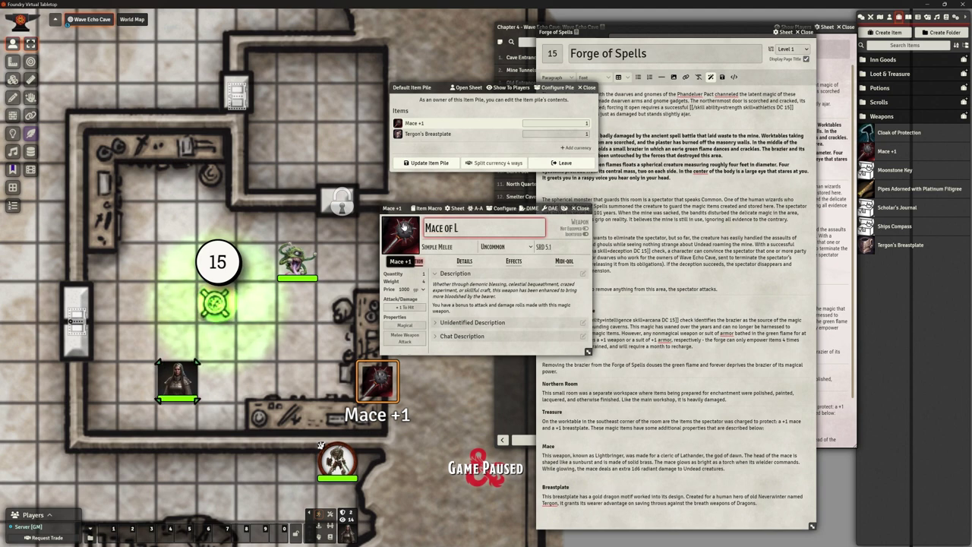
{"action": "key", "text": "BackSpace"}
{"action": "key", "text": "BackSpace"}
{"action": "key", "text": "BackSpace"}
{"action": "key", "text": "BackSpace"}
{"action": "key", "text": "BackSpace"}
{"action": "key", "text": "BackSpace"}
{"action": "key", "text": "BackSpace"}
{"action": "key", "text": "BackSpace"}
{"action": "key", "text": "BackSpace"}
{"action": "type", "text": "ightbringer"}
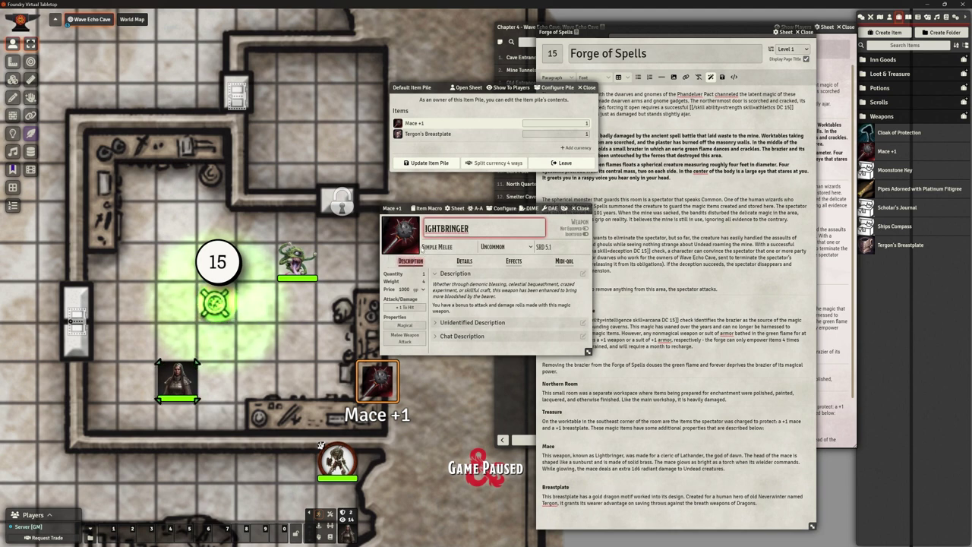
{"action": "left_click", "coordinate": [423, 228]}
{"action": "type", "text": "L"}
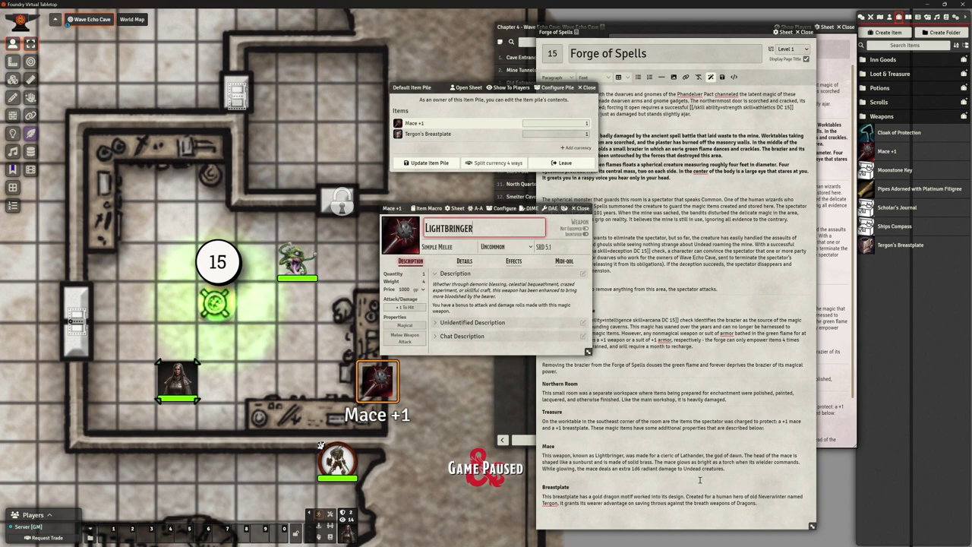
Replace the Lightbringer item's description with the Mace paragraph copied from the Forge of Spells journal page and save it.
{"action": "left_click_drag", "start_coordinate": [732, 473], "coordinate": [542, 456]}
{"action": "key", "text": "ctrl+c"}
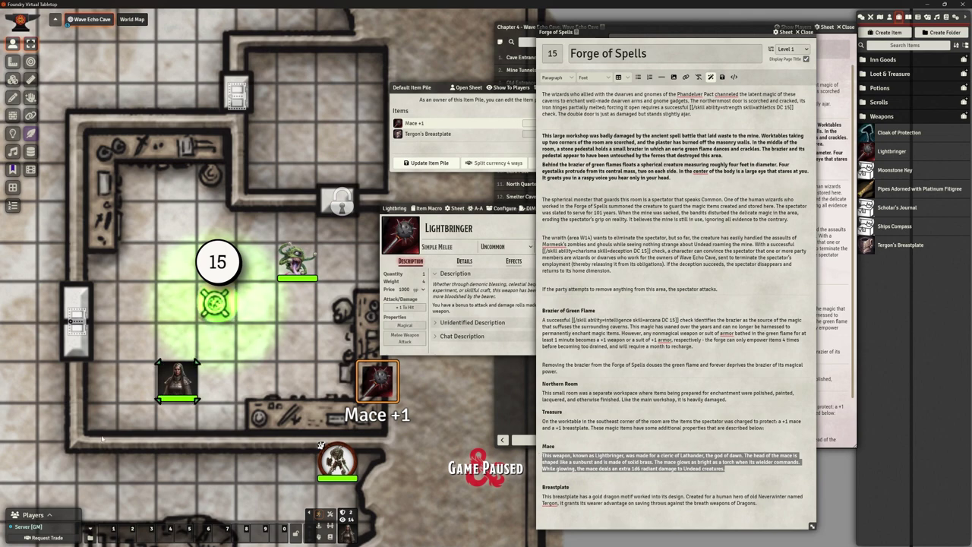
{"action": "left_click_drag", "start_coordinate": [384, 207], "coordinate": [228, 167]}
{"action": "left_click_drag", "start_coordinate": [380, 346], "coordinate": [546, 416]}
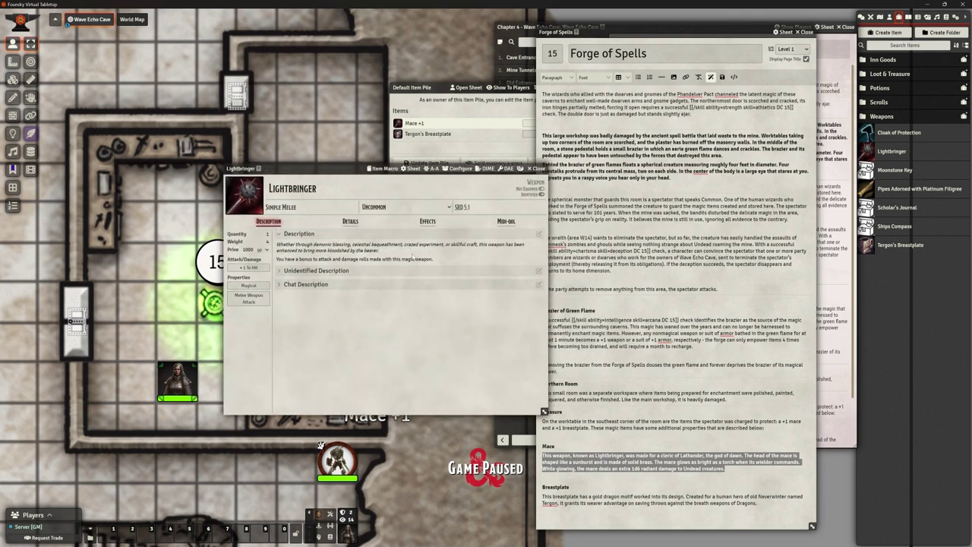
{"action": "left_click", "coordinate": [537, 236]}
{"action": "left_click_drag", "start_coordinate": [266, 259], "coordinate": [222, 254]}
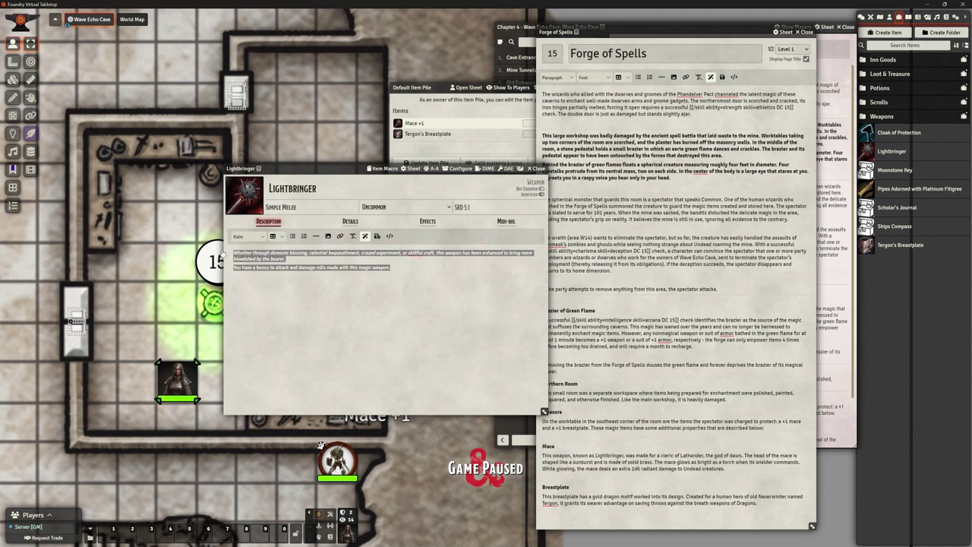
{"action": "key", "text": "ctrl+v"}
{"action": "left_click", "coordinate": [377, 235]}
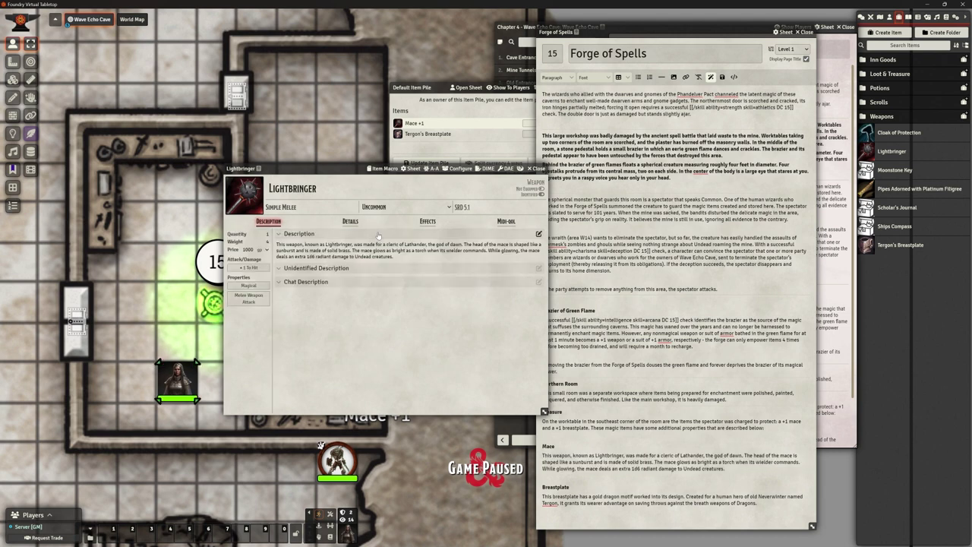
Examine the Lightbringer item's weapon details and its effects.
{"action": "left_click_drag", "start_coordinate": [335, 167], "coordinate": [290, 95]}
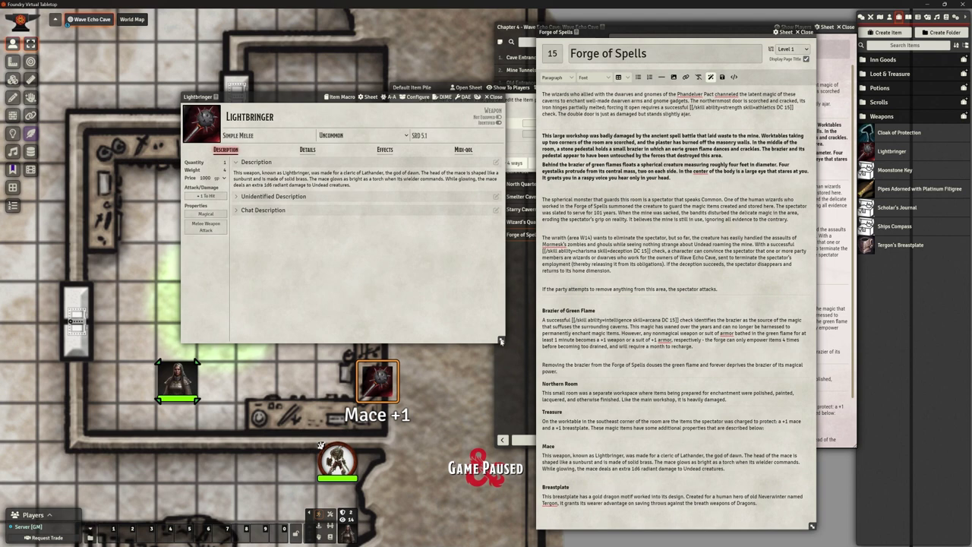
{"action": "left_click_drag", "start_coordinate": [500, 341], "coordinate": [514, 460]}
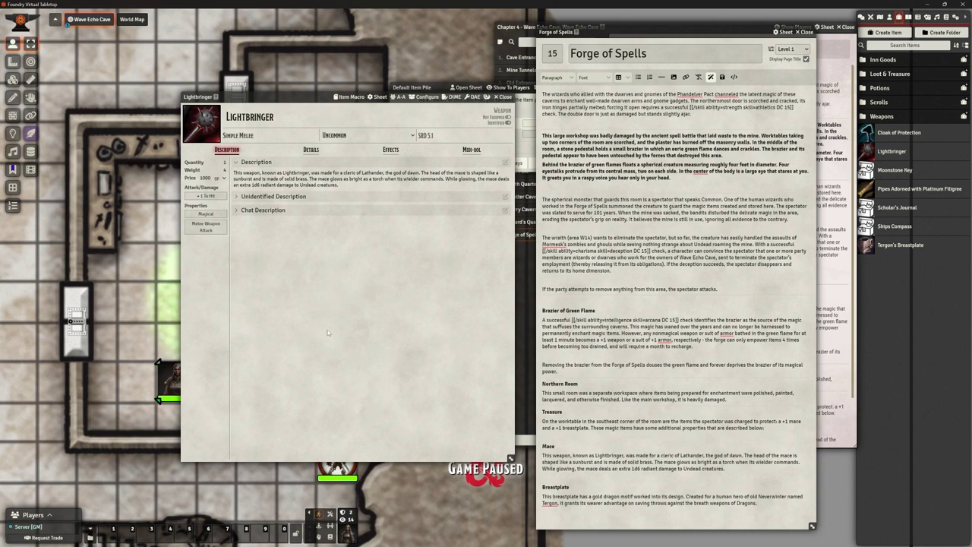
{"action": "left_click", "coordinate": [311, 150]}
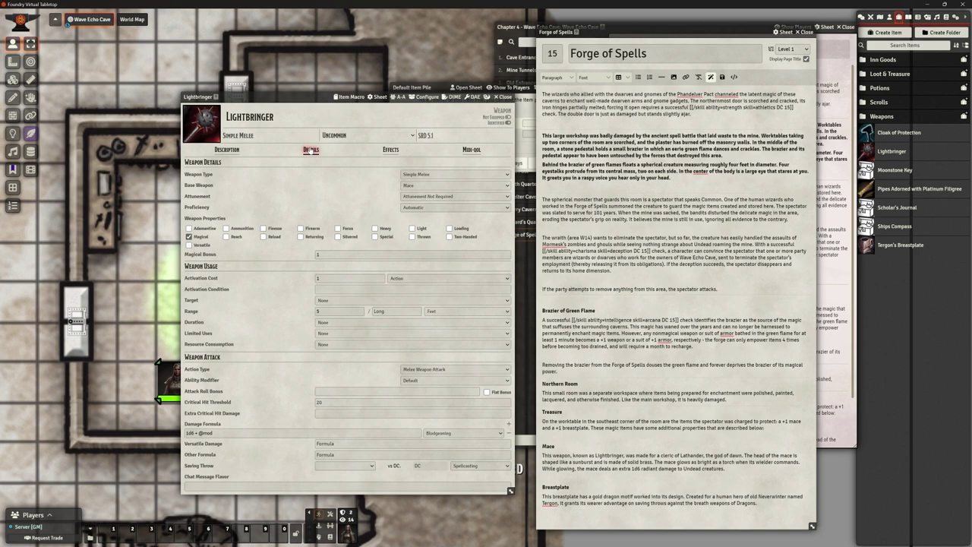
{"action": "left_click", "coordinate": [390, 150]}
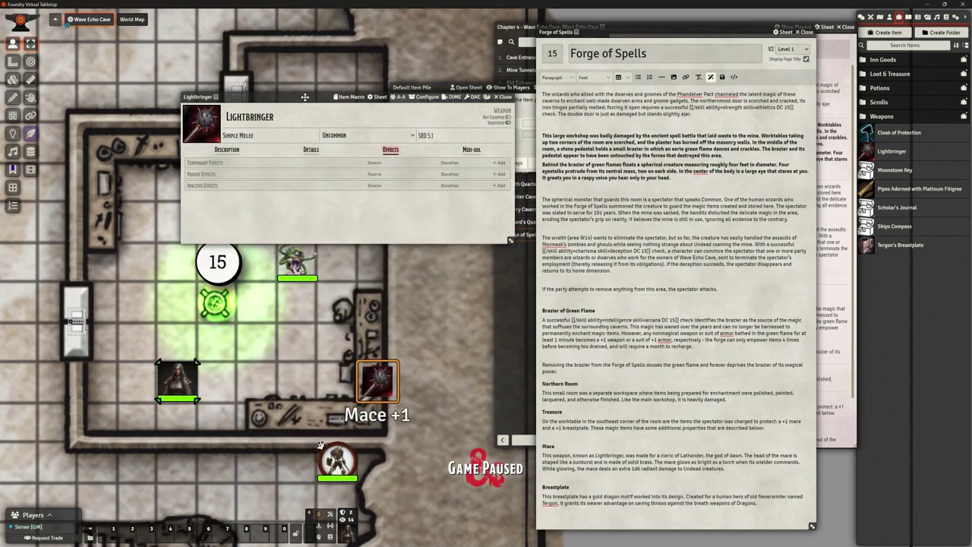
{"action": "left_click_drag", "start_coordinate": [302, 98], "coordinate": [464, 189]}
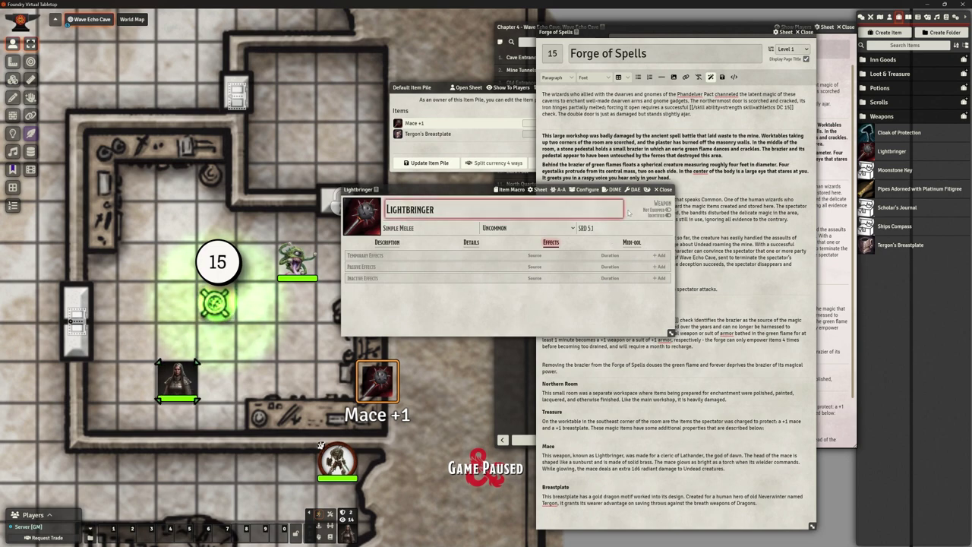
{"action": "left_click_drag", "start_coordinate": [438, 186], "coordinate": [380, 161]}
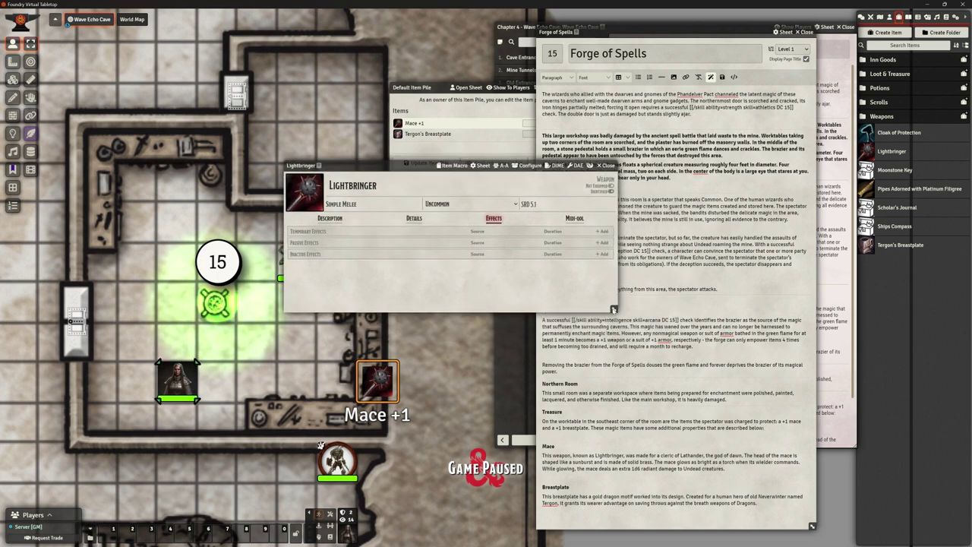
{"action": "left_click_drag", "start_coordinate": [613, 309], "coordinate": [732, 394]}
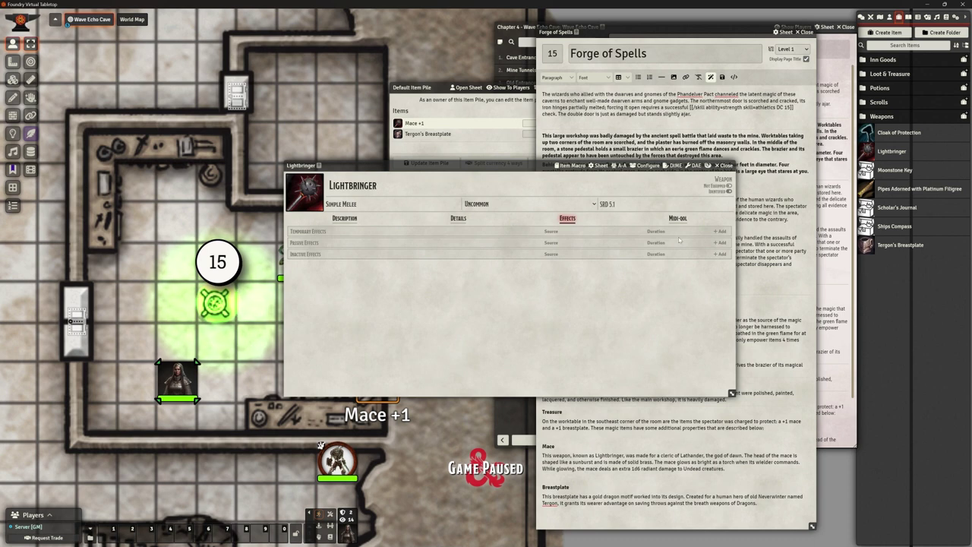
Open Build-a-Bonus for Lightbringer and create a new damage roll bonus.
{"action": "left_click", "coordinate": [707, 166]}
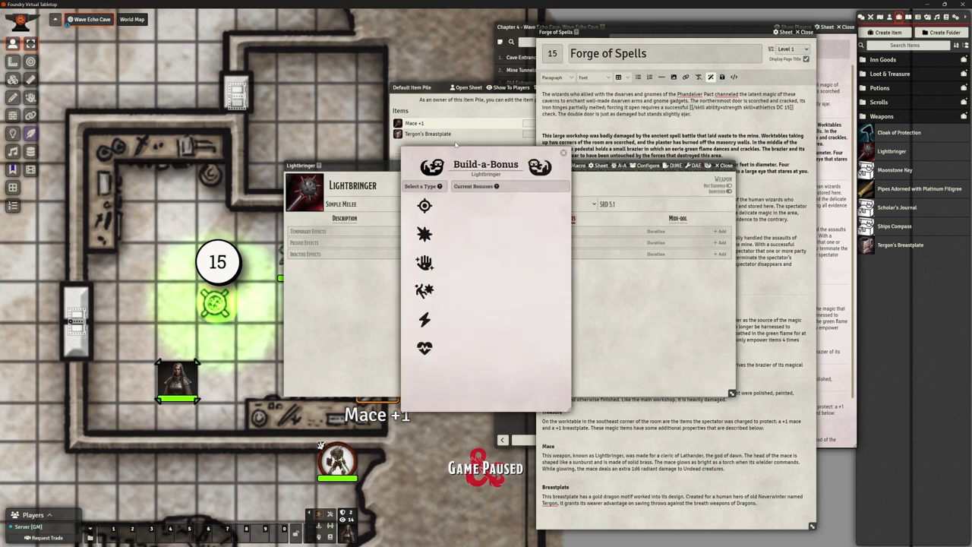
{"action": "left_click_drag", "start_coordinate": [453, 147], "coordinate": [365, 77]}
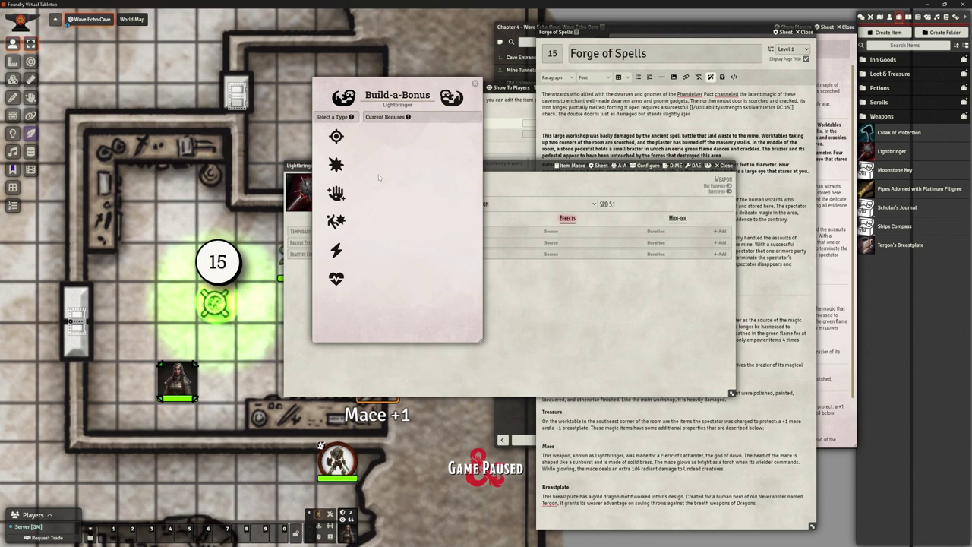
{"action": "left_click", "coordinate": [336, 166]}
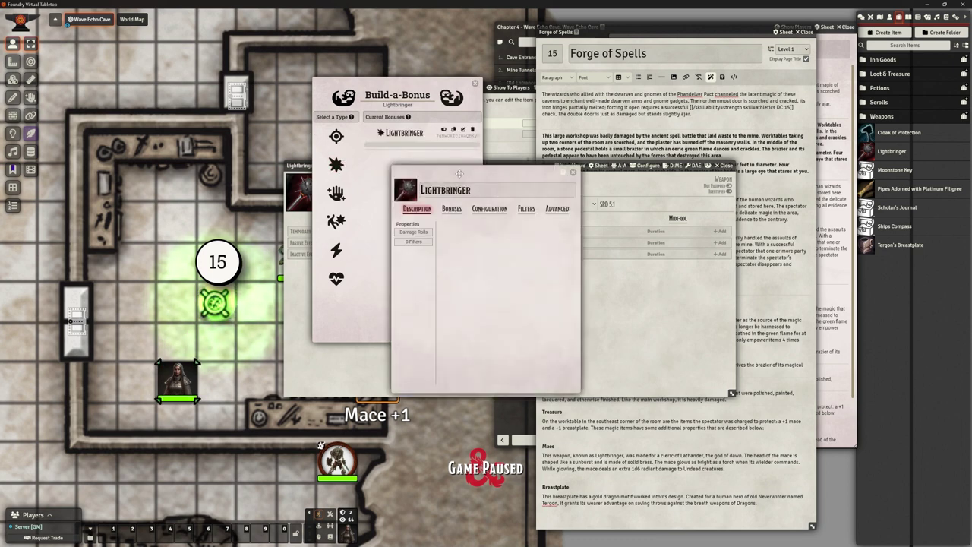
{"action": "left_click_drag", "start_coordinate": [459, 174], "coordinate": [476, 187]}
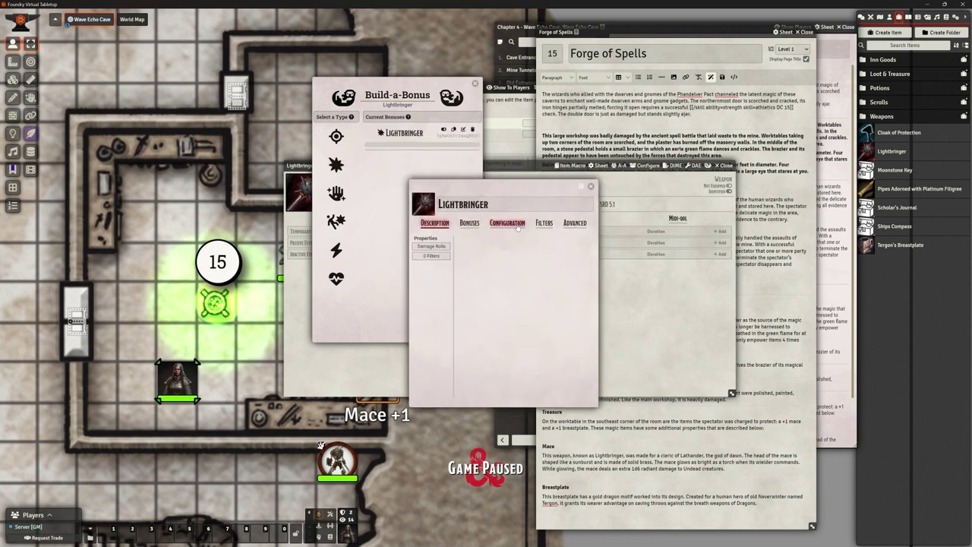
Add a Target Creature Types filter to Lightbringer's damage bonus.
{"action": "left_click", "coordinate": [544, 223]}
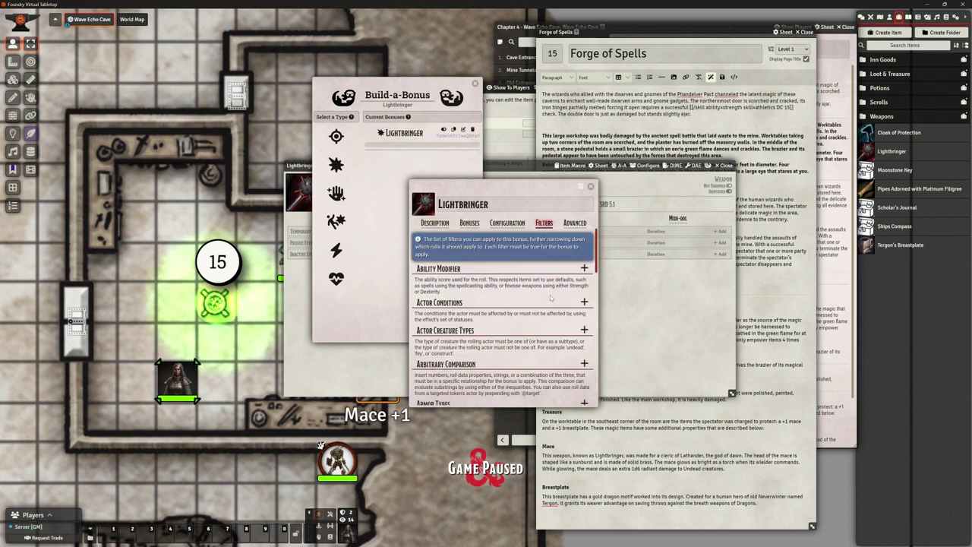
{"action": "scroll", "coordinate": [547, 333], "scroll_direction": "down", "scroll_amount": 3}
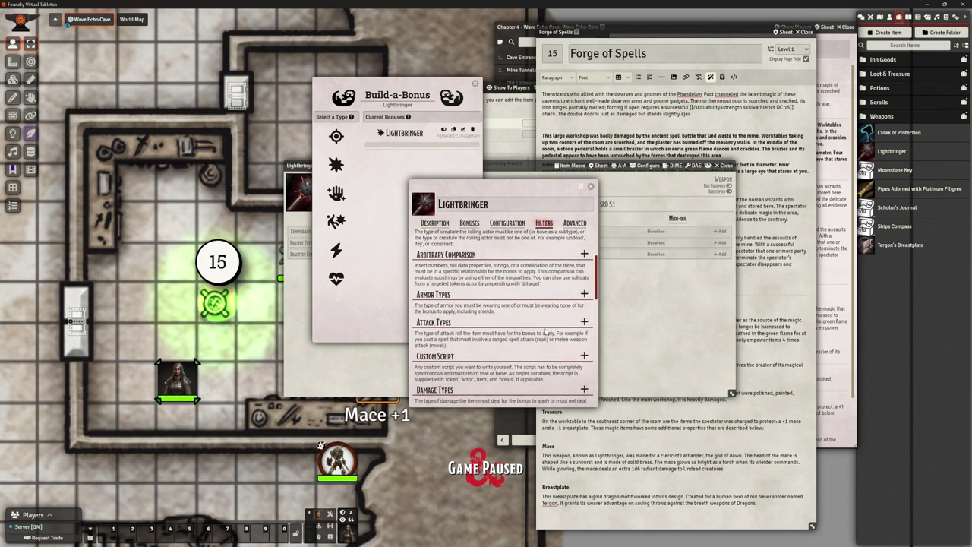
{"action": "scroll", "coordinate": [546, 332], "scroll_direction": "down", "scroll_amount": 4}
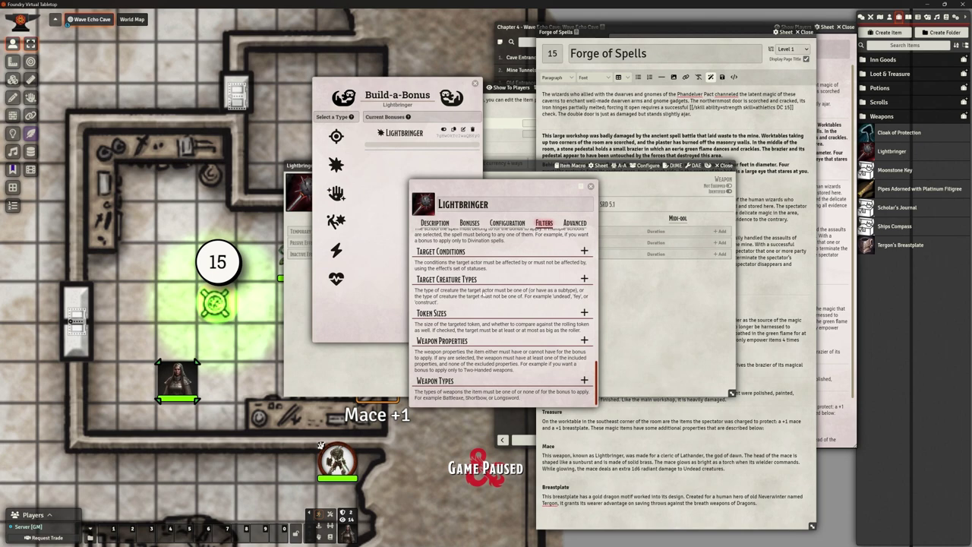
{"action": "scroll", "coordinate": [584, 278], "scroll_direction": "up", "scroll_amount": 1}
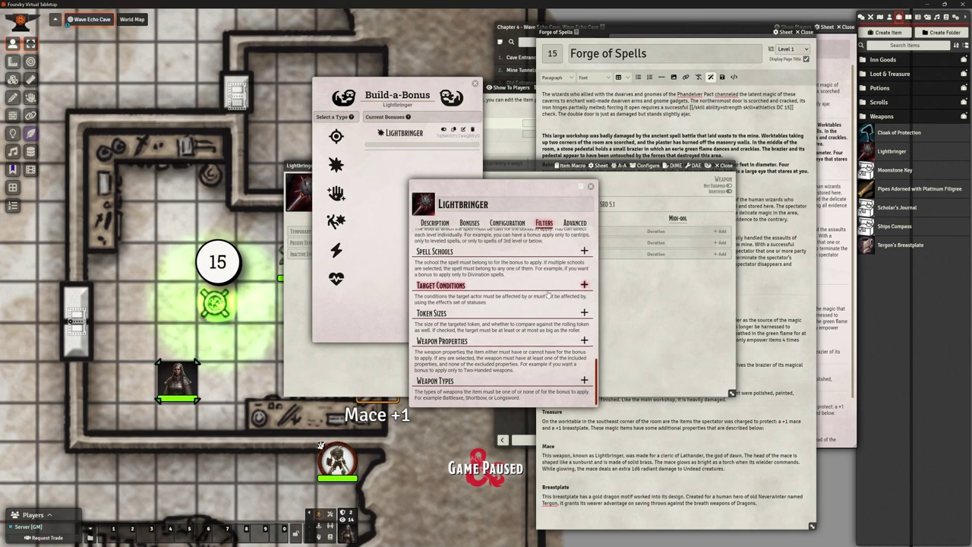
{"action": "left_click_drag", "start_coordinate": [540, 206], "coordinate": [628, 265]}
{"action": "scroll", "coordinate": [624, 343], "scroll_direction": "up", "scroll_amount": 1}
{"action": "scroll", "coordinate": [624, 346], "scroll_direction": "down", "scroll_amount": 8}
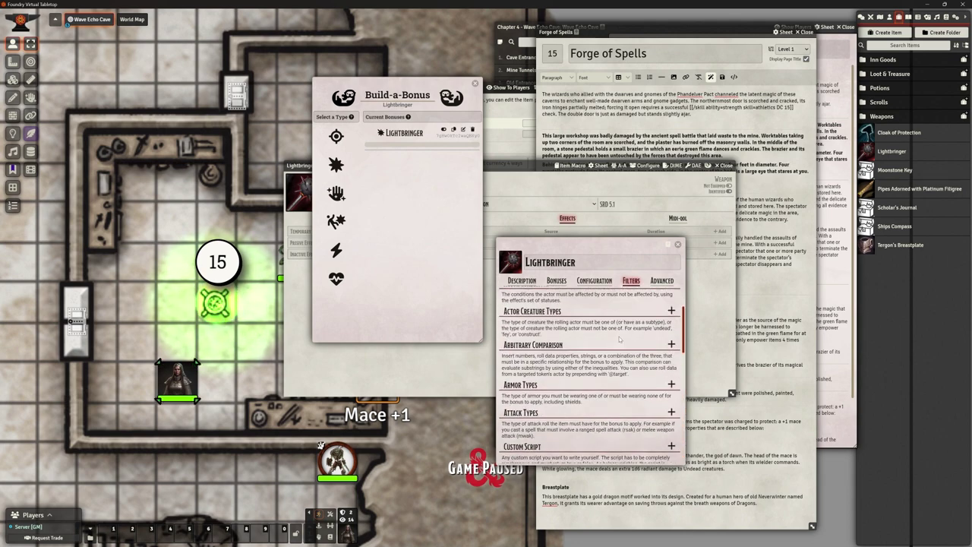
Include Undead in the bonus's Target Creature Types filter and set the filter's value to "undead;Undead".
{"action": "left_click", "coordinate": [580, 280]}
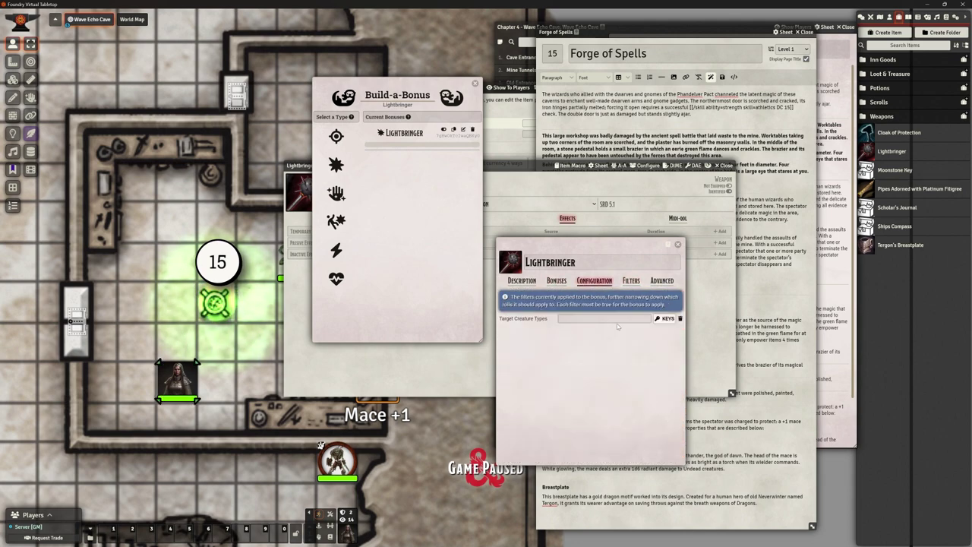
{"action": "left_click", "coordinate": [663, 320]}
{"action": "scroll", "coordinate": [549, 368], "scroll_direction": "down", "scroll_amount": 1}
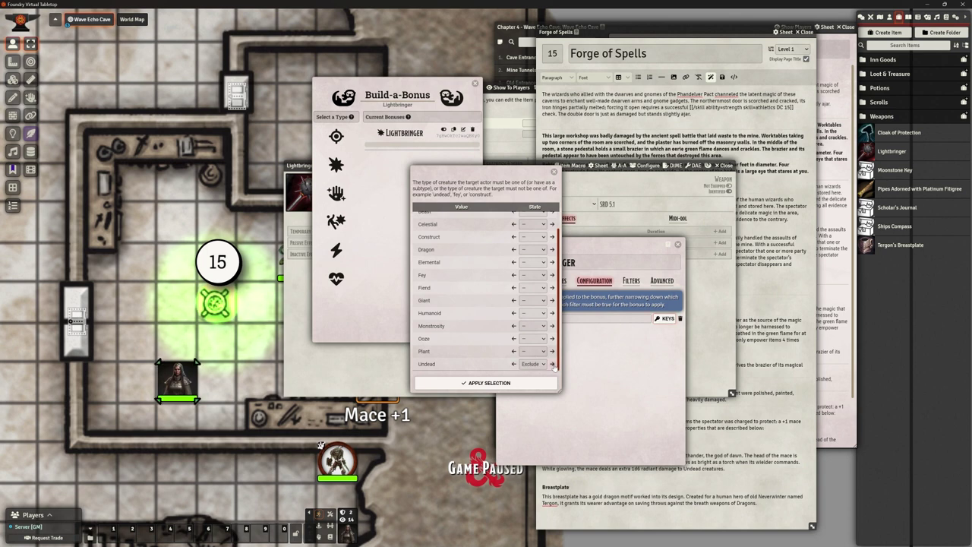
{"action": "left_click", "coordinate": [552, 365]}
{"action": "left_click", "coordinate": [535, 382]}
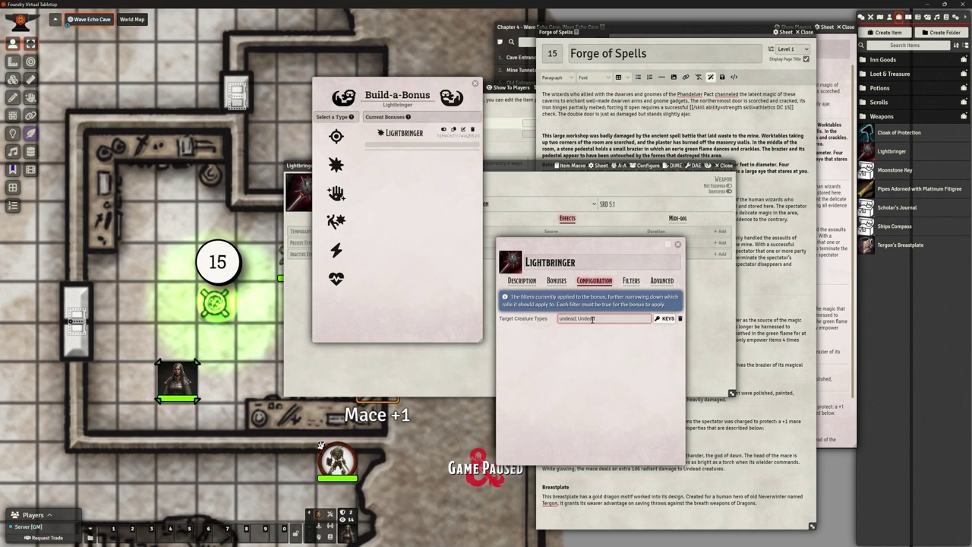
{"action": "left_click", "coordinate": [594, 350]}
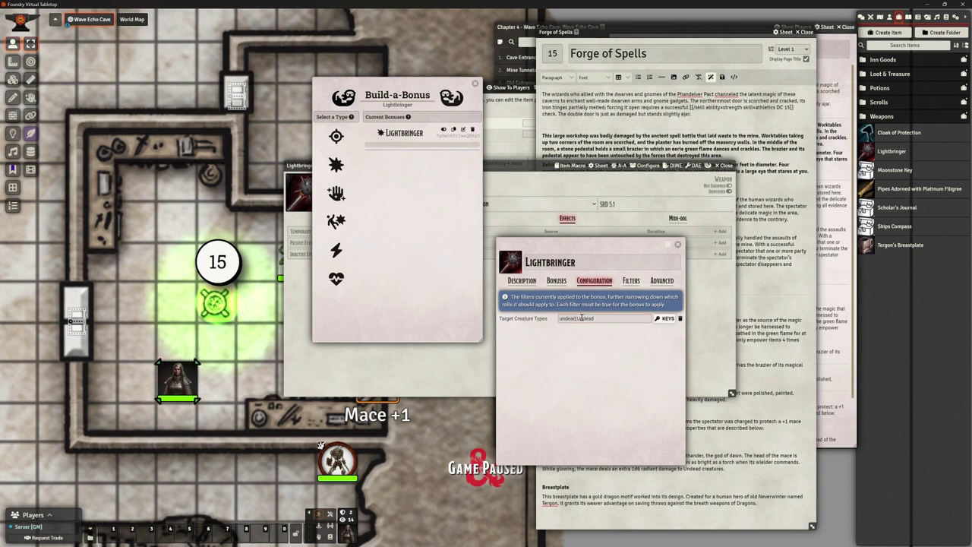
Set Lightbringer's damage roll bonus to 1d6 with the Radiant damage type.
{"action": "left_click_drag", "start_coordinate": [593, 244], "coordinate": [626, 201]}
{"action": "left_click", "coordinate": [590, 237]}
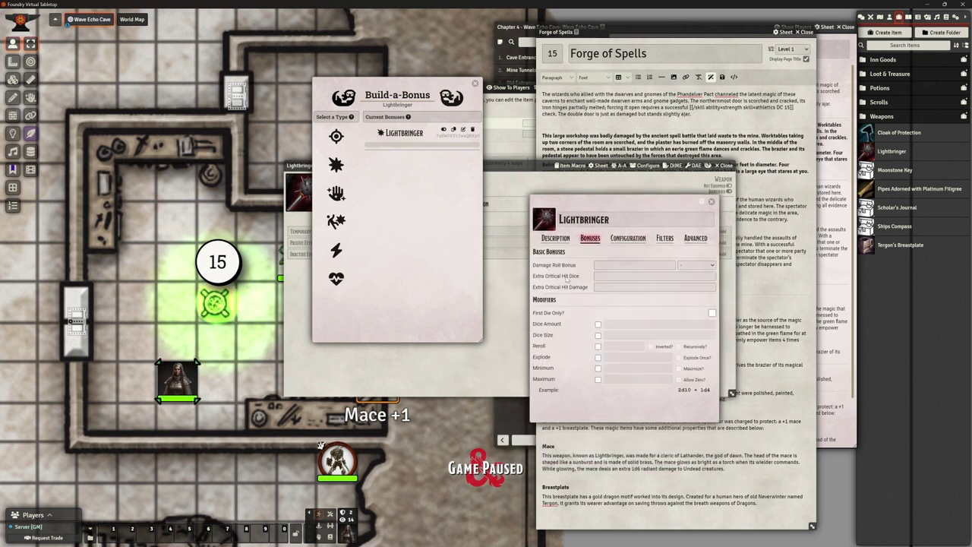
{"action": "left_click", "coordinate": [686, 265]}
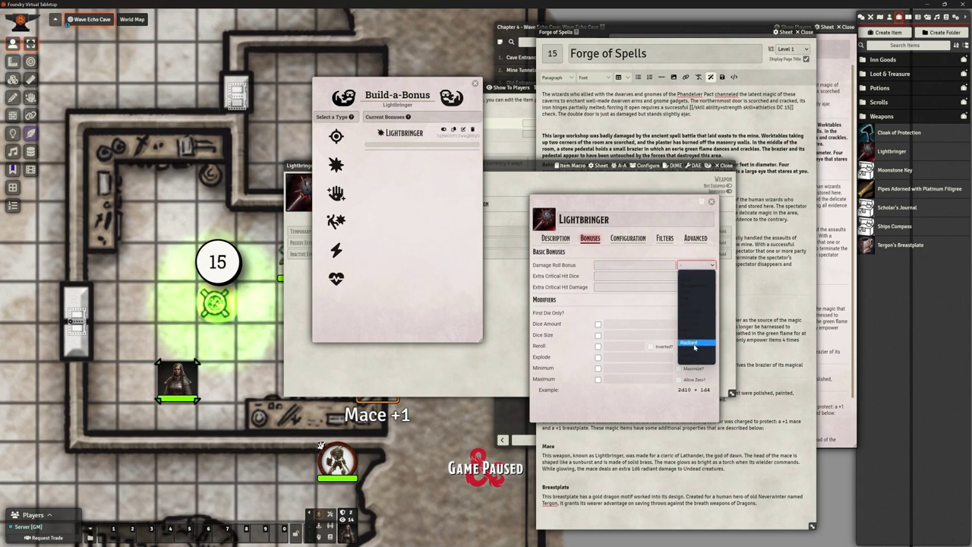
{"action": "left_click", "coordinate": [693, 344]}
{"action": "left_click", "coordinate": [621, 264]}
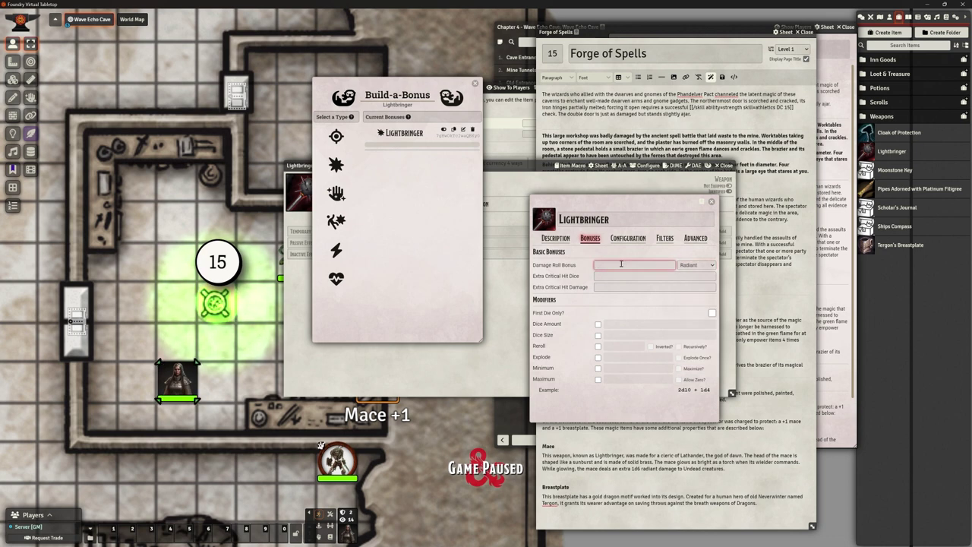
{"action": "type", "text": "1d"}
{"action": "type", "text": "6"}
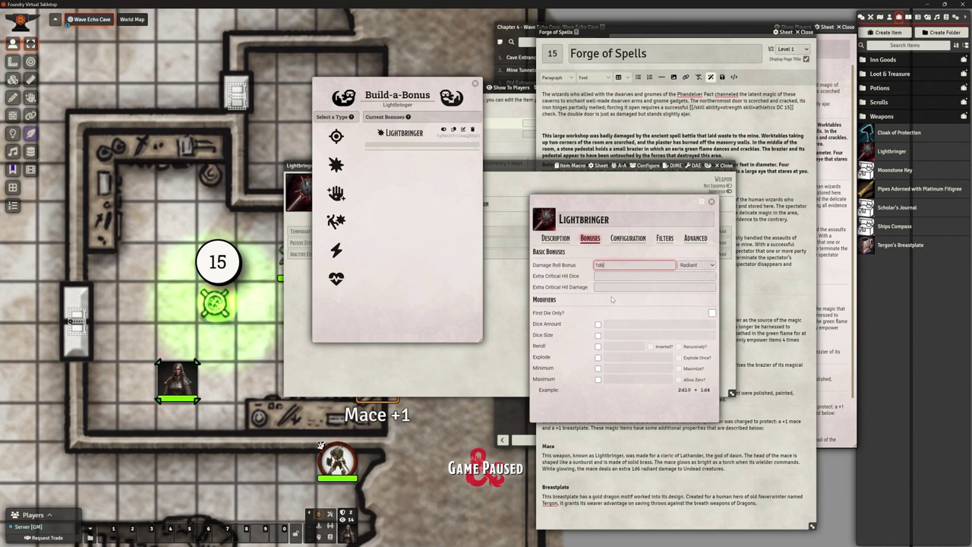
{"action": "left_click", "coordinate": [608, 300]}
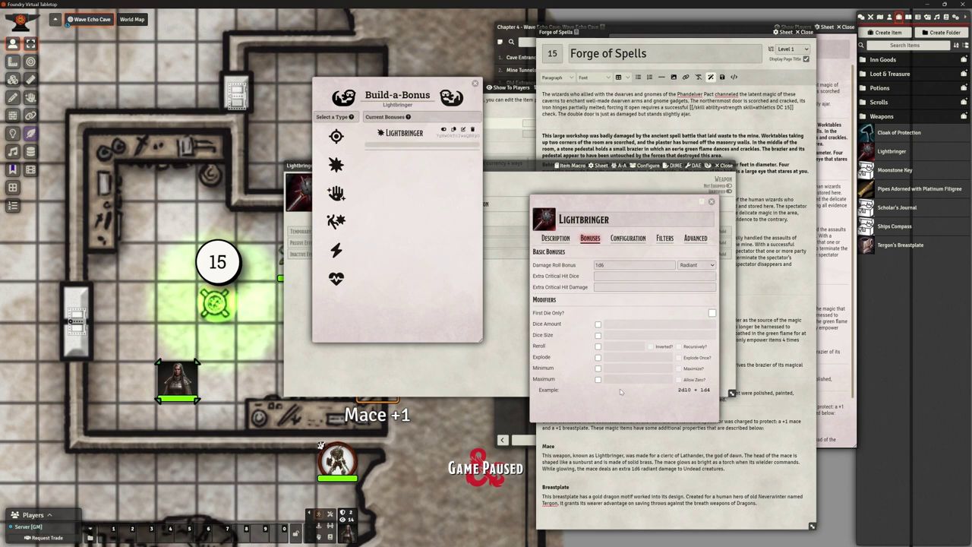
Review the damage bonus's description, bonus values, applied filters and advanced settings, and close its editor.
{"action": "left_click_drag", "start_coordinate": [645, 204], "coordinate": [650, 152]}
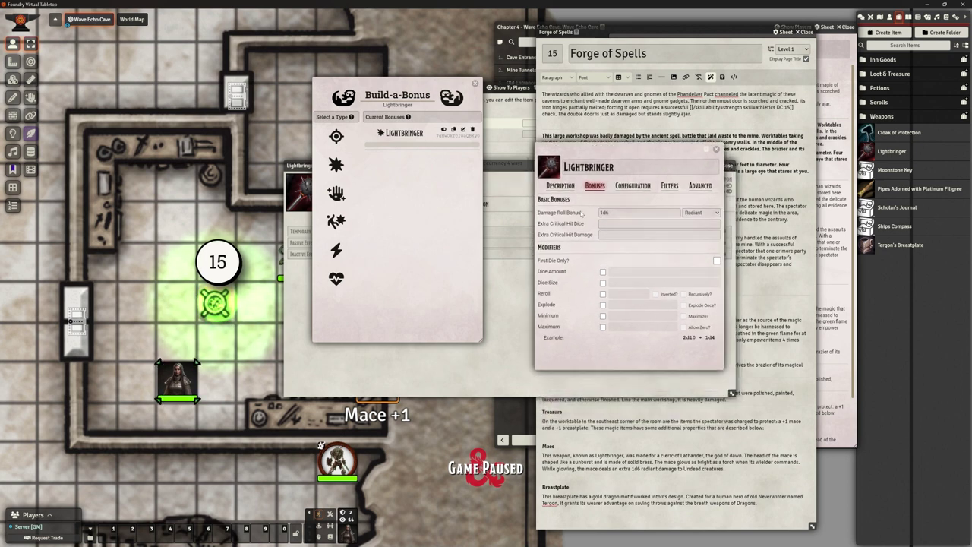
{"action": "left_click", "coordinate": [569, 187]}
{"action": "left_click", "coordinate": [591, 187]}
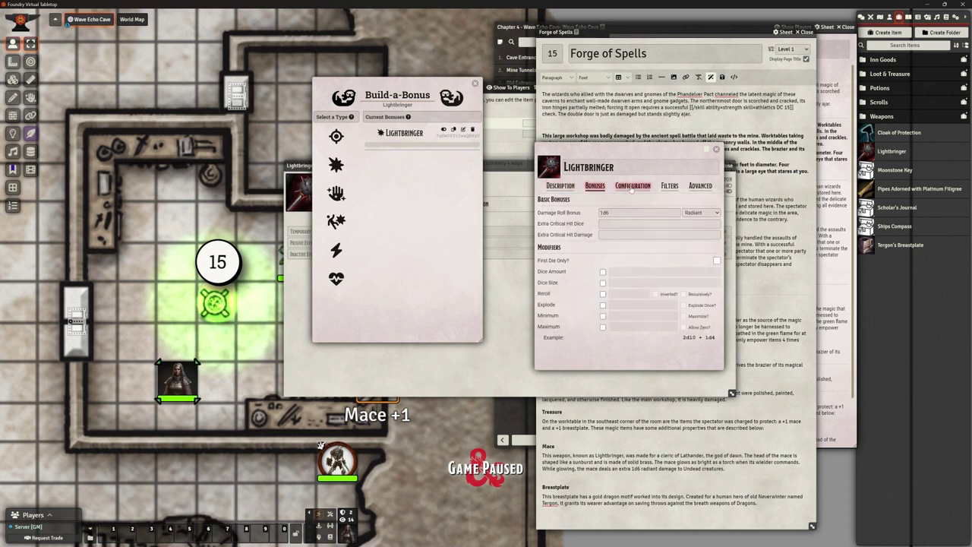
{"action": "left_click", "coordinate": [633, 186]}
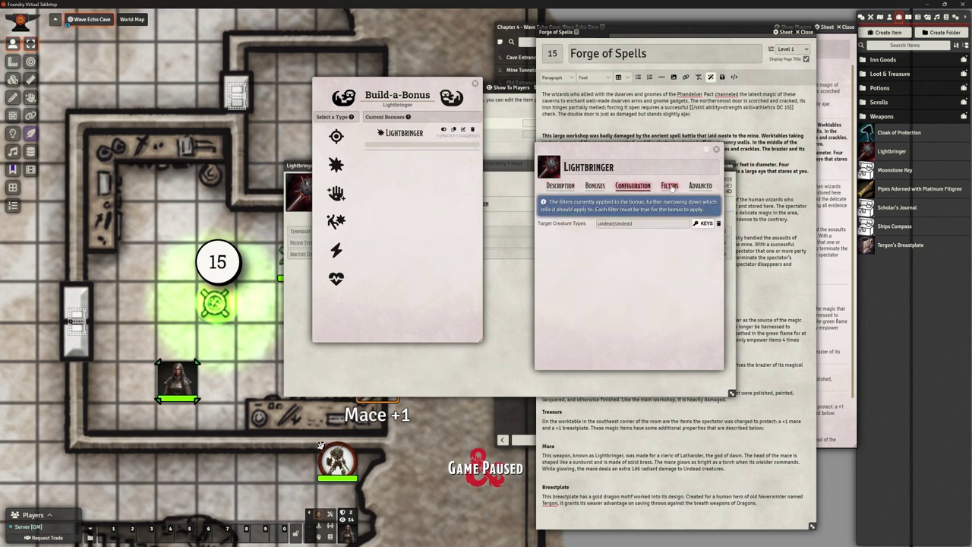
{"action": "left_click", "coordinate": [670, 187]}
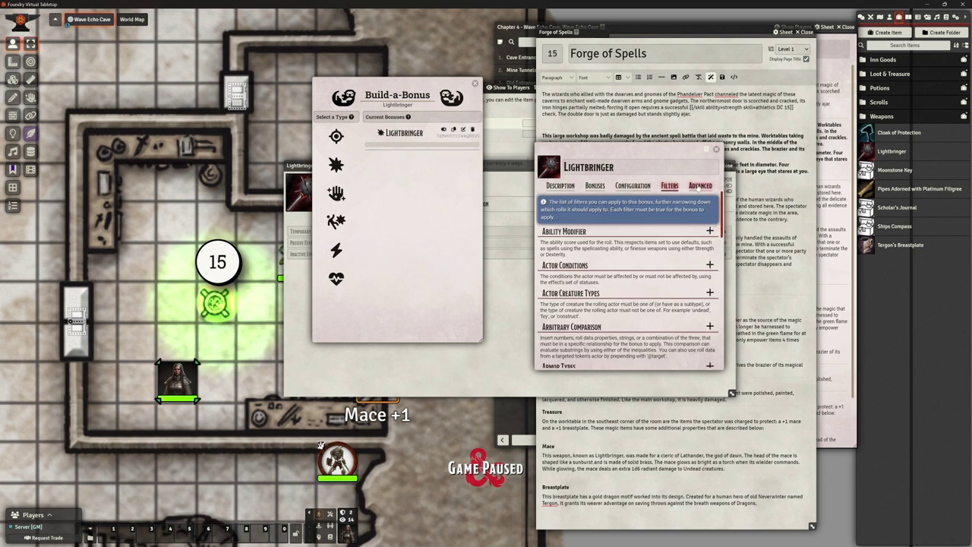
{"action": "left_click", "coordinate": [698, 187]}
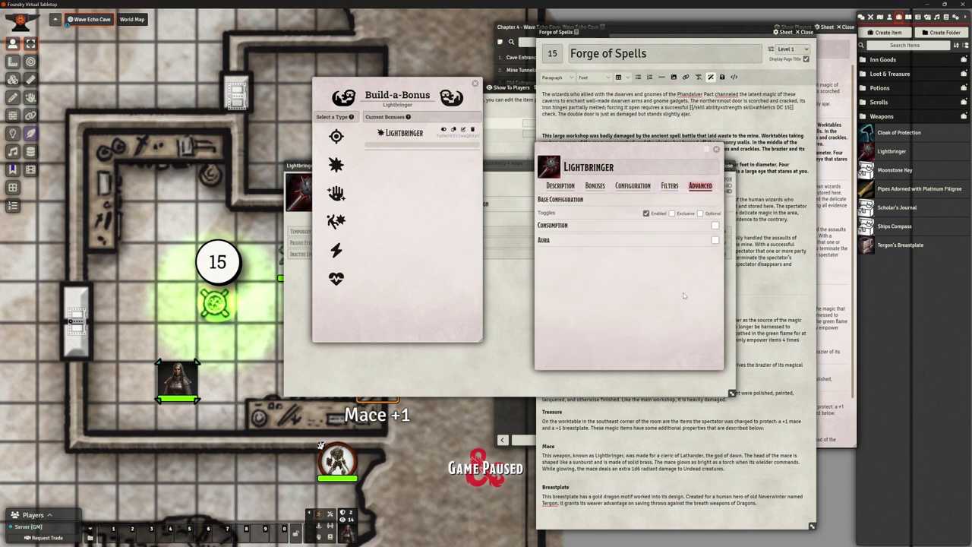
{"action": "left_click", "coordinate": [715, 149]}
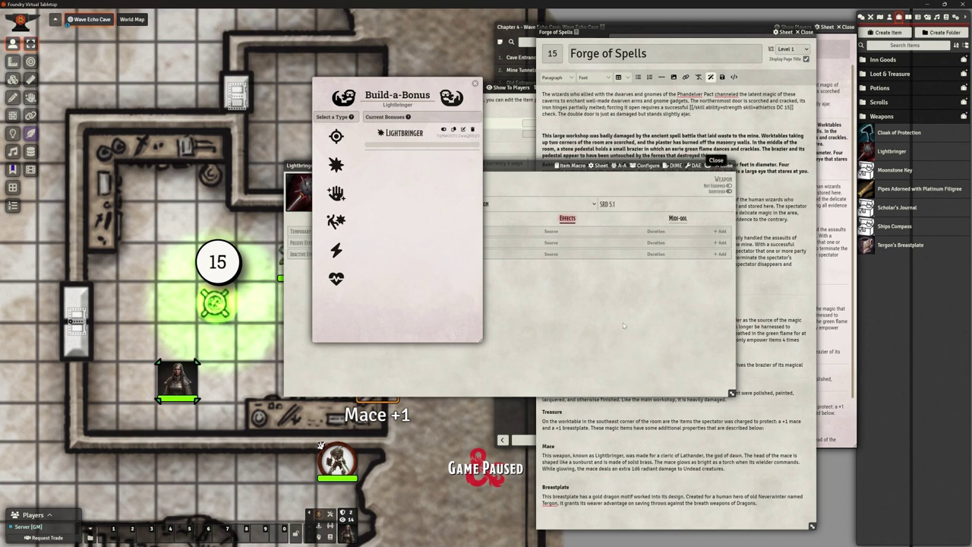
Close the Build-a-Bonus window, then shrink Lightbringer's item sheet and position it beneath the item pile window.
{"action": "left_click_drag", "start_coordinate": [386, 83], "coordinate": [338, 83]}
{"action": "left_click", "coordinate": [427, 82]}
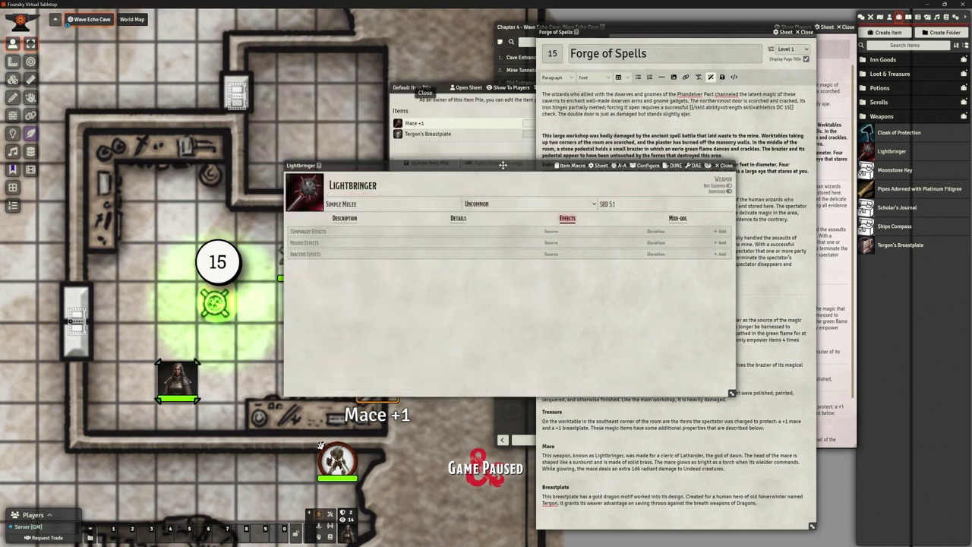
{"action": "left_click_drag", "start_coordinate": [503, 164], "coordinate": [589, 211]}
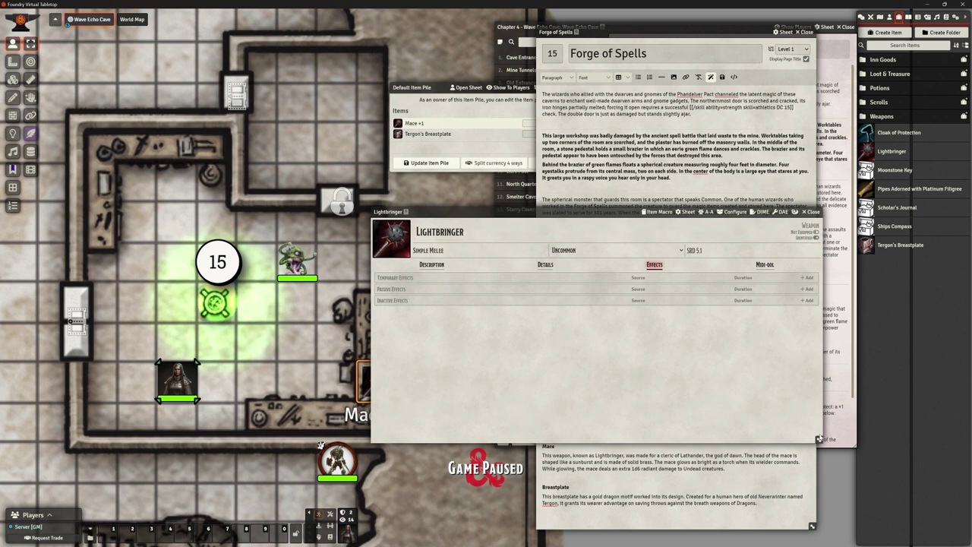
{"action": "left_click_drag", "start_coordinate": [821, 440], "coordinate": [689, 385]}
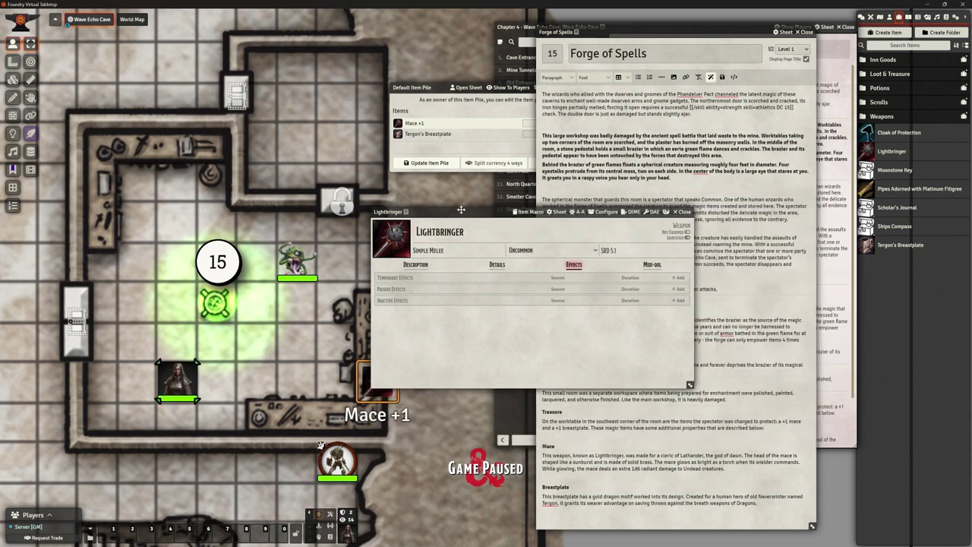
{"action": "left_click_drag", "start_coordinate": [461, 210], "coordinate": [482, 184]}
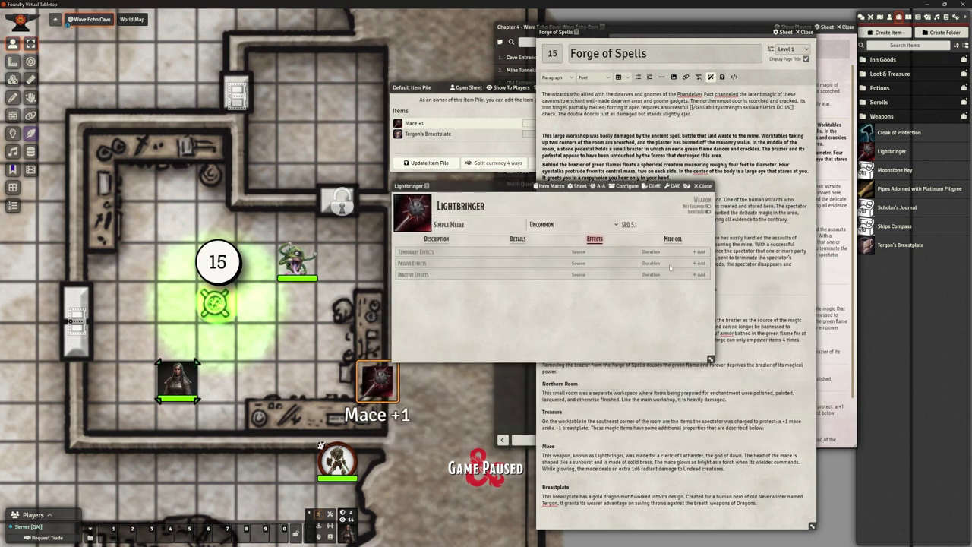
Open the cleric token's character sheet, show its inventory and position the sheet over the map.
{"action": "double_click", "coordinate": [177, 378]}
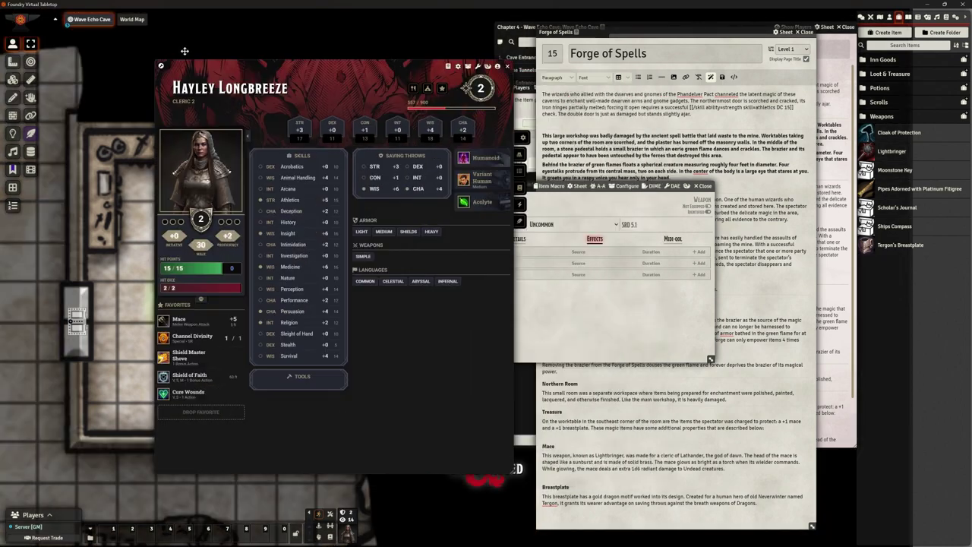
{"action": "left_click_drag", "start_coordinate": [184, 51], "coordinate": [60, 23]}
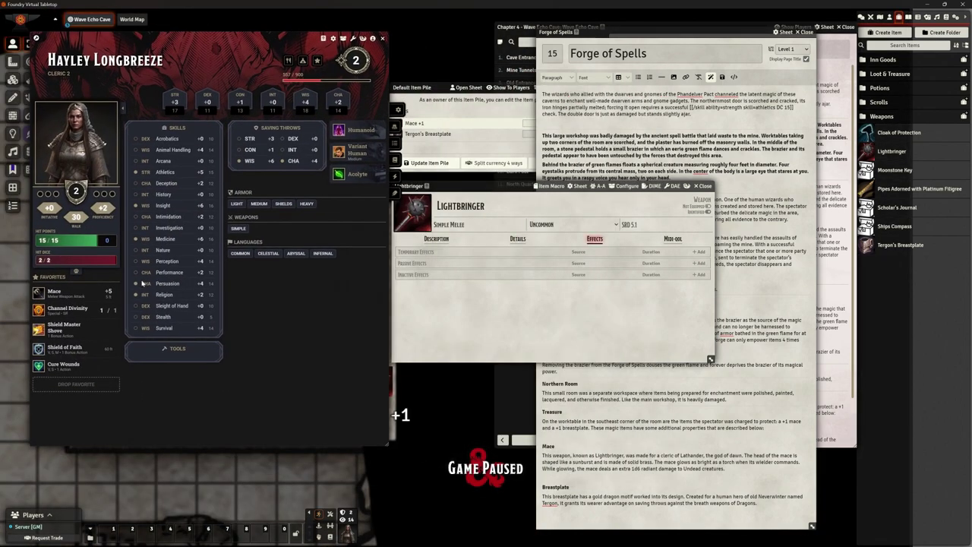
{"action": "left_click", "coordinate": [395, 127]}
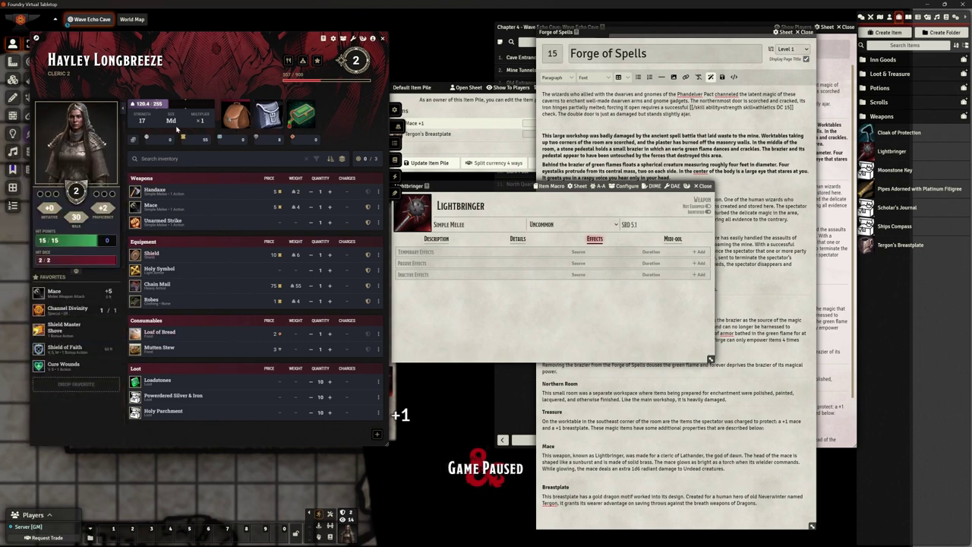
{"action": "left_click_drag", "start_coordinate": [168, 34], "coordinate": [254, 59]}
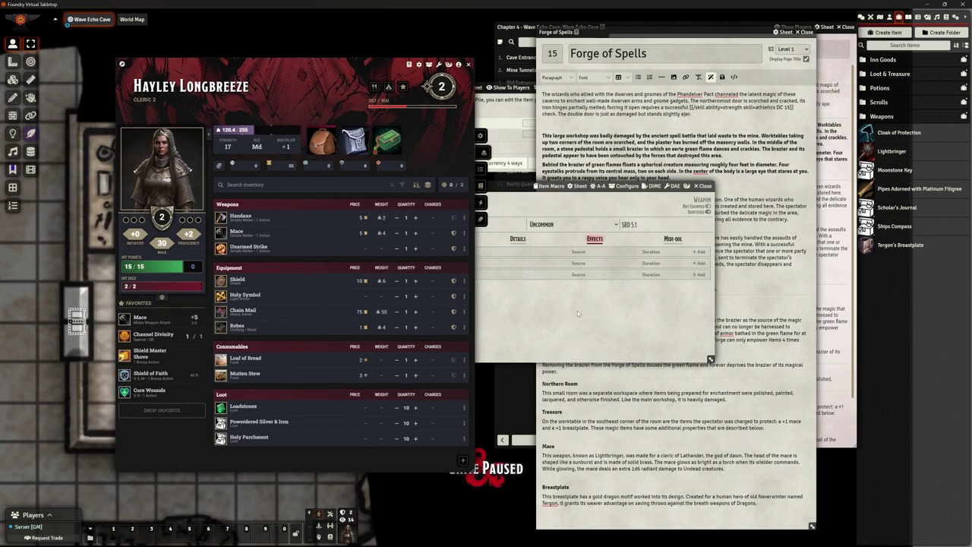
Search the Items (SRD) compendium for "tor", add a Torch to the cleric's inventory and close the compendium.
{"action": "left_click", "coordinate": [945, 16]}
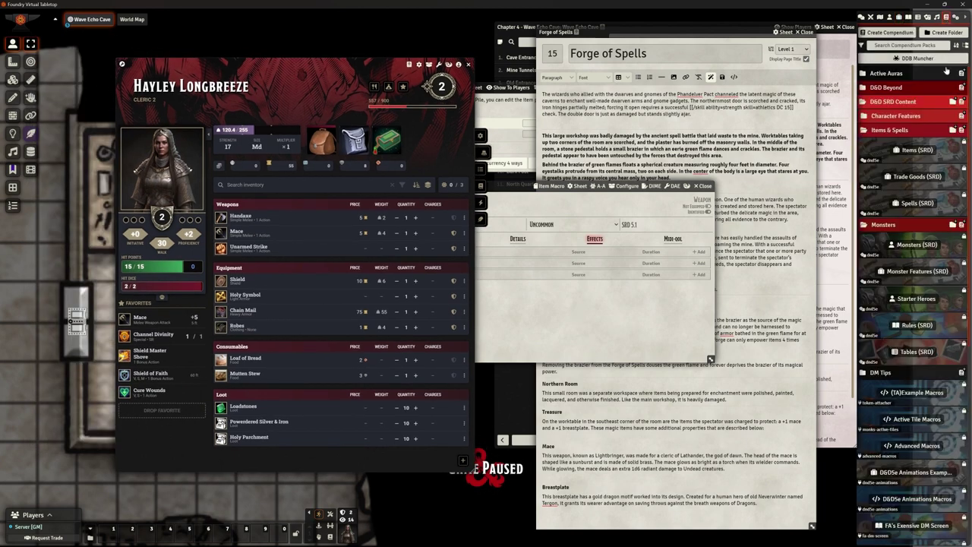
{"action": "left_click", "coordinate": [906, 150]}
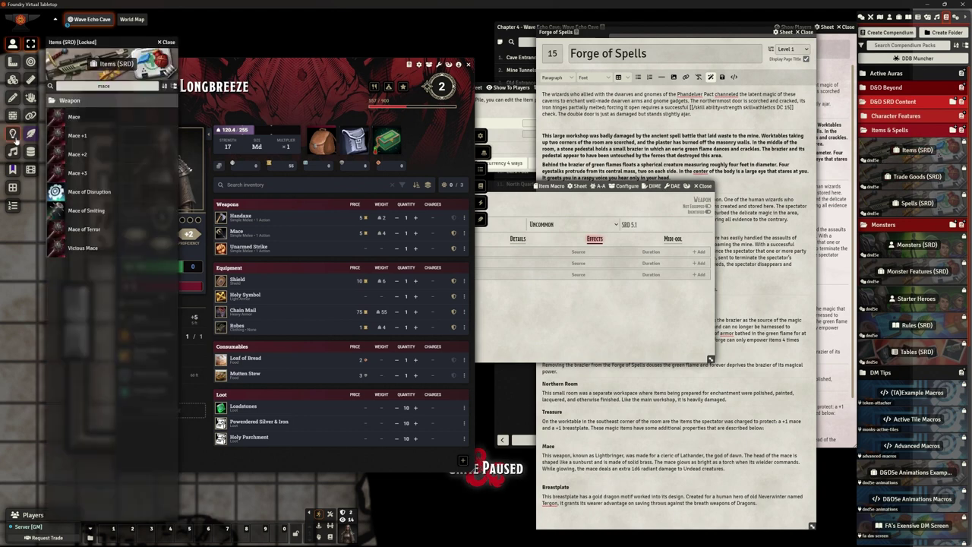
{"action": "type", "text": "tor"}
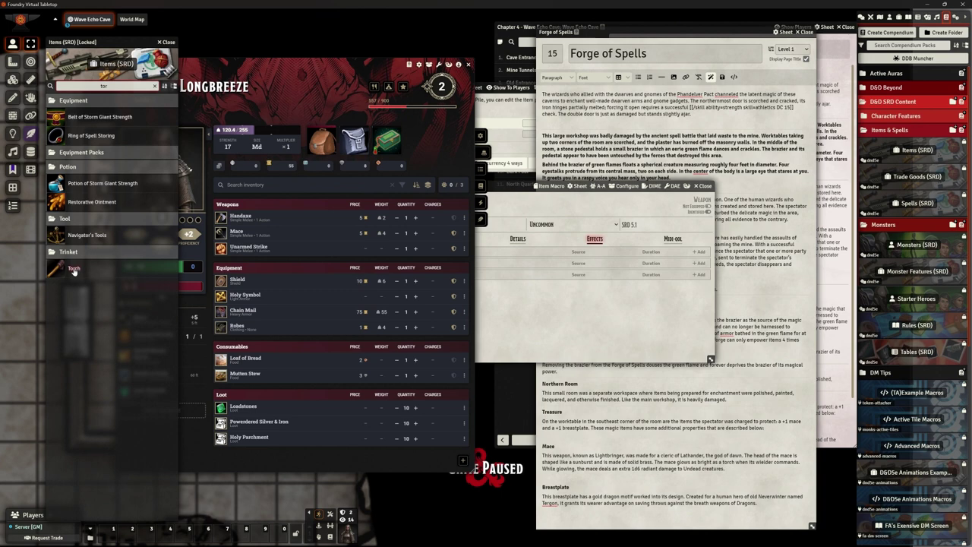
{"action": "left_click_drag", "start_coordinate": [74, 270], "coordinate": [302, 343]}
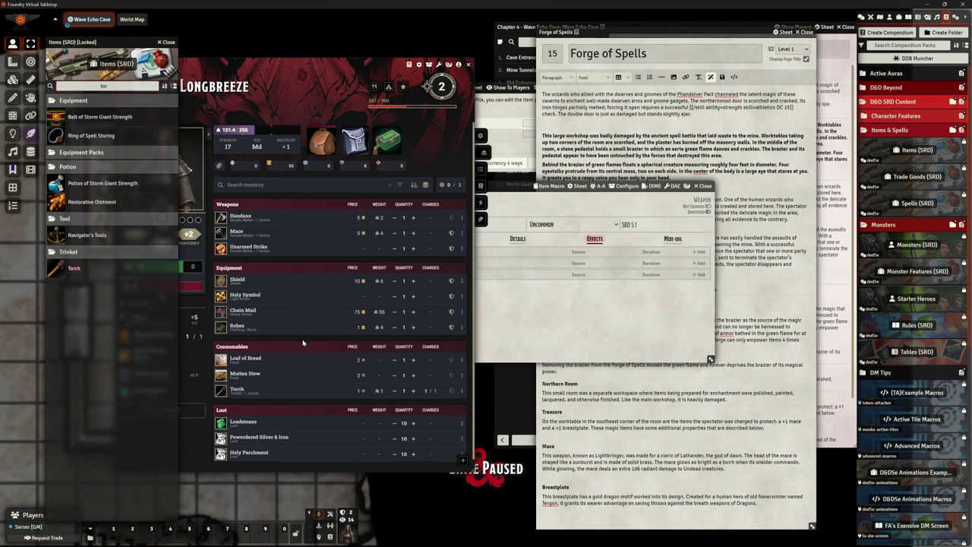
{"action": "left_click", "coordinate": [168, 42]}
Move the character sheet aside and use the Torch to light up the cleric's token.
{"action": "left_click_drag", "start_coordinate": [270, 64], "coordinate": [234, 29]}
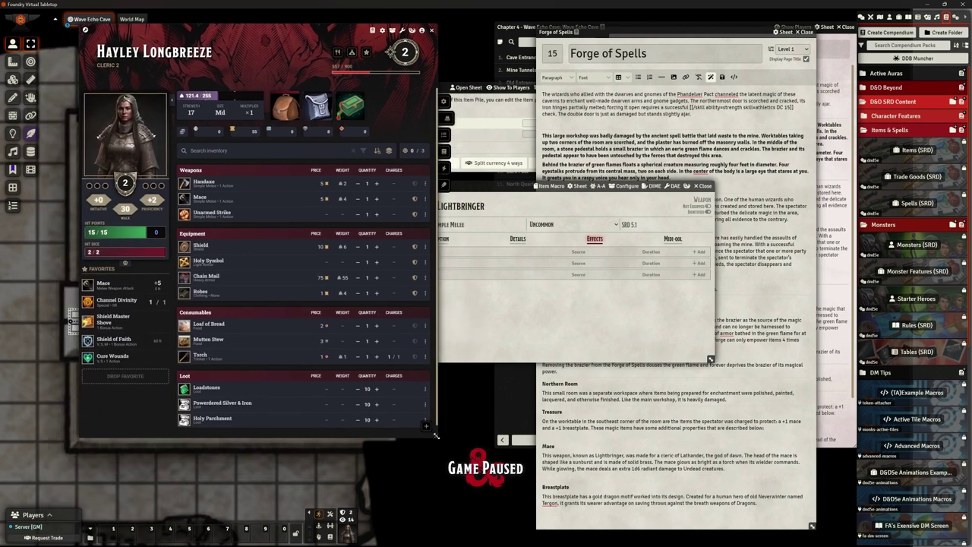
{"action": "key", "text": "Escape"}
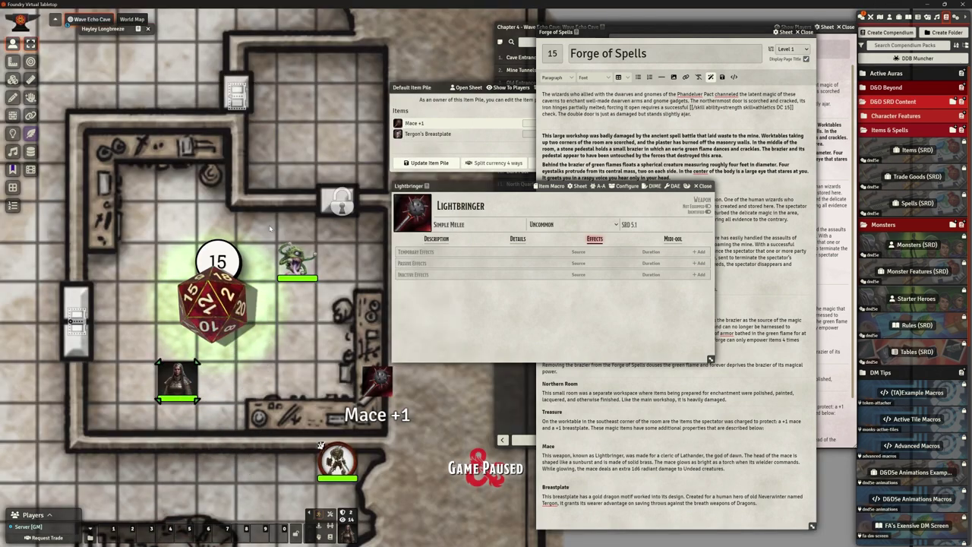
{"action": "left_click", "coordinate": [545, 248]}
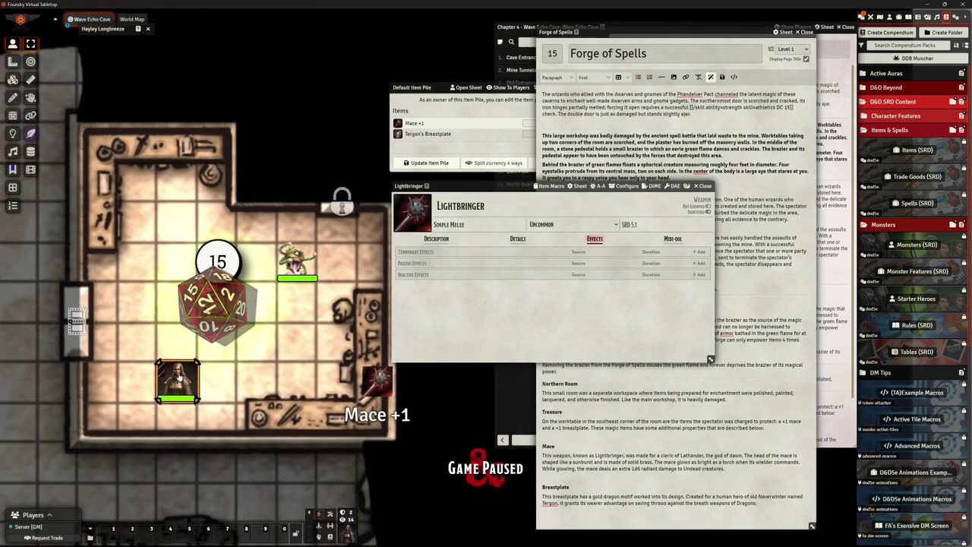
Open the Torch's item sheet from the cleric's inventory, enlarge it and place it over the character sheet.
{"action": "double_click", "coordinate": [178, 378]}
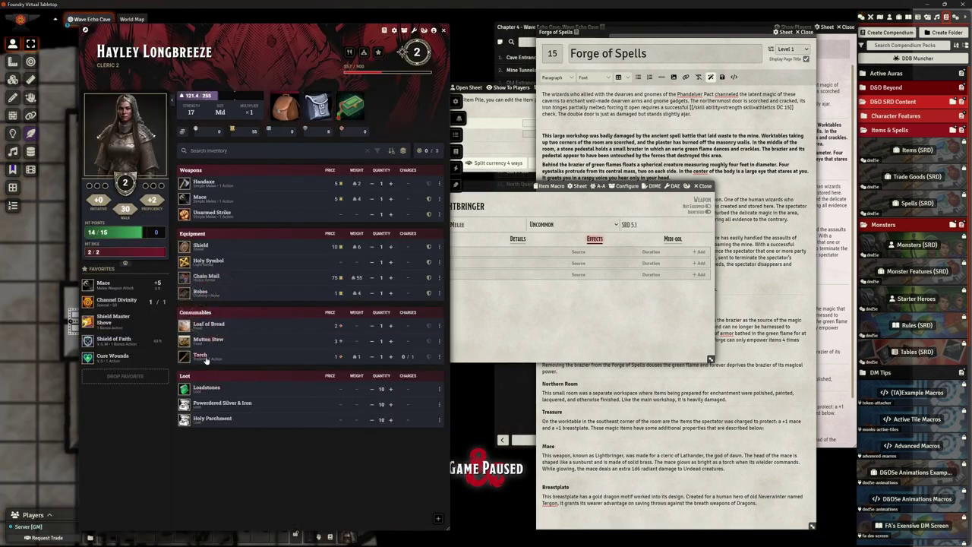
{"action": "right_click", "coordinate": [207, 359]}
{"action": "left_click", "coordinate": [226, 366]}
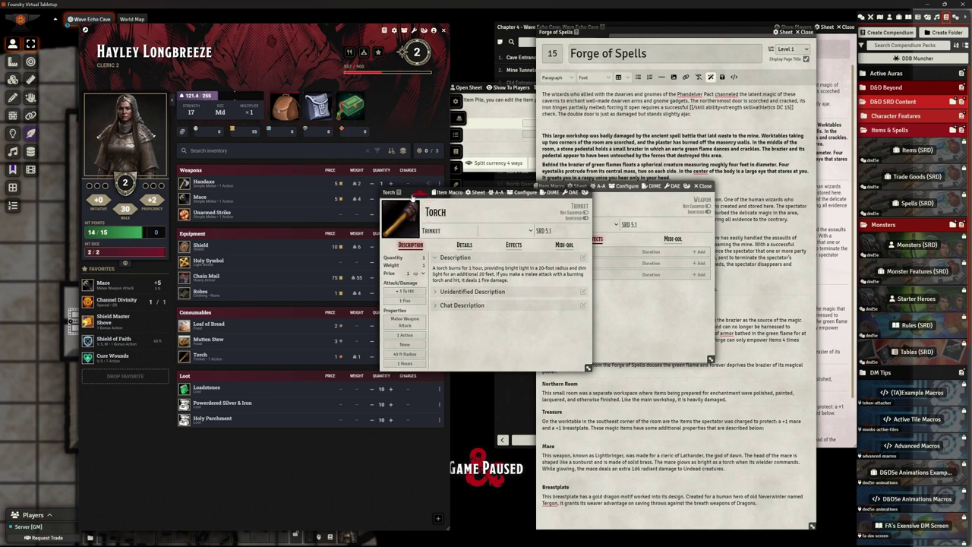
{"action": "left_click_drag", "start_coordinate": [389, 186], "coordinate": [247, 108]}
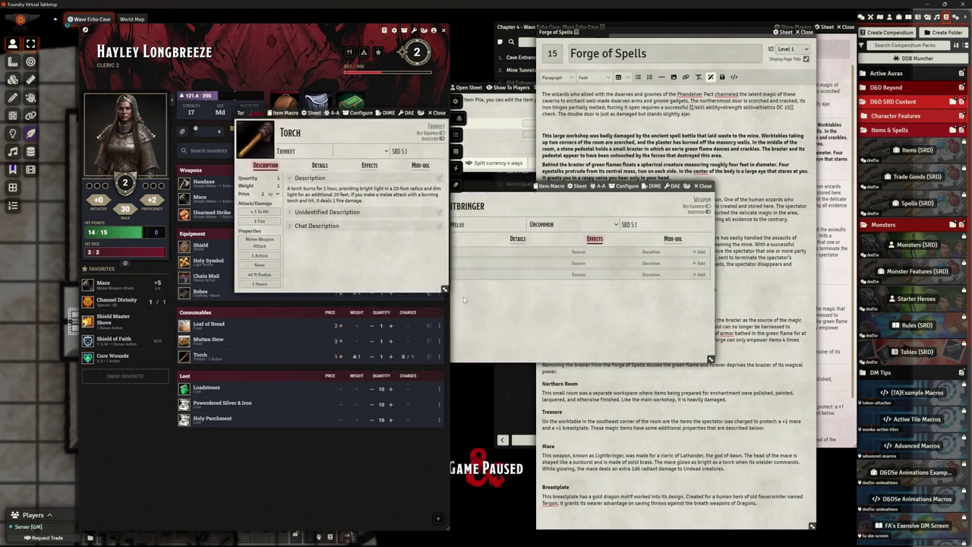
{"action": "left_click_drag", "start_coordinate": [442, 289], "coordinate": [599, 388]}
{"action": "left_click_drag", "start_coordinate": [366, 115], "coordinate": [217, 68]}
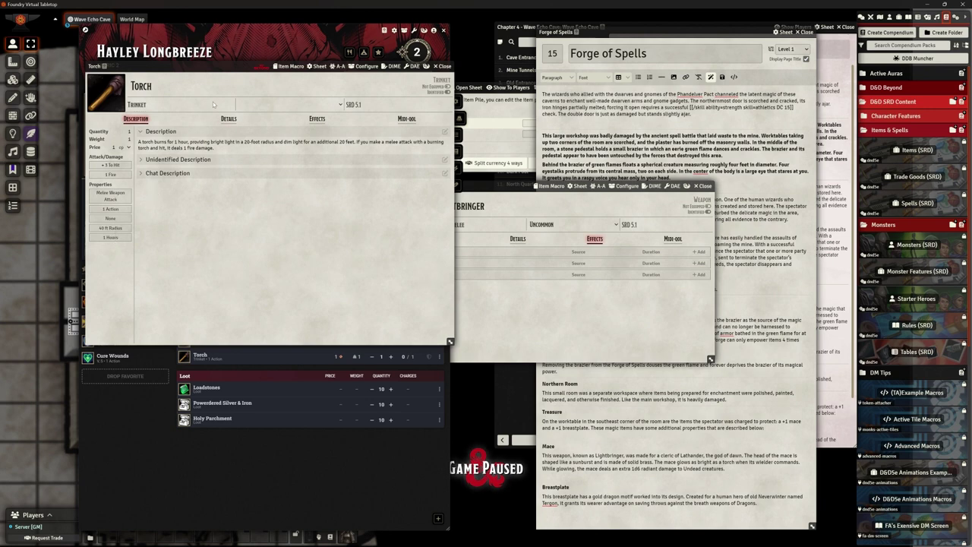
Examine the Torch's usage details, Midi-QOL options, effects and target radius, and close the item and character sheets.
{"action": "left_click", "coordinate": [229, 119]}
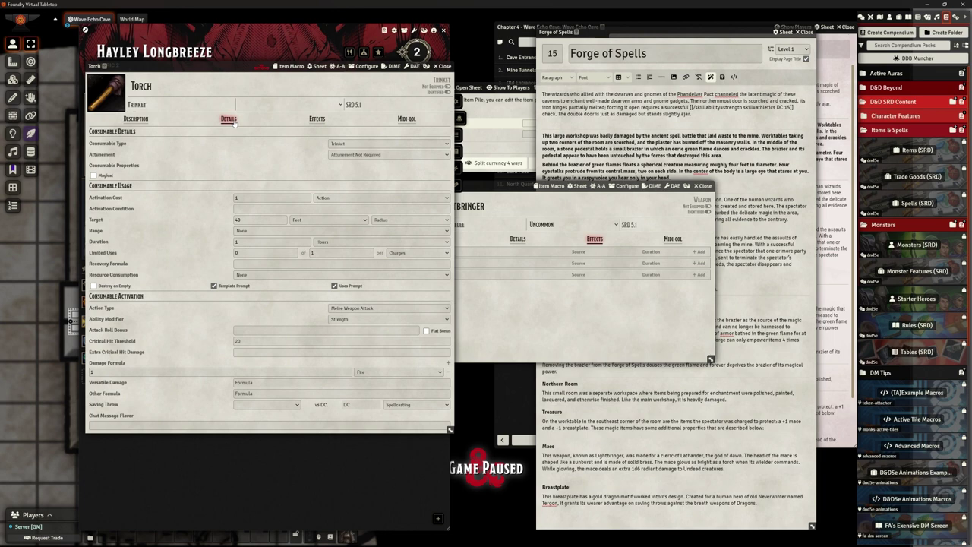
{"action": "left_click", "coordinate": [408, 119]}
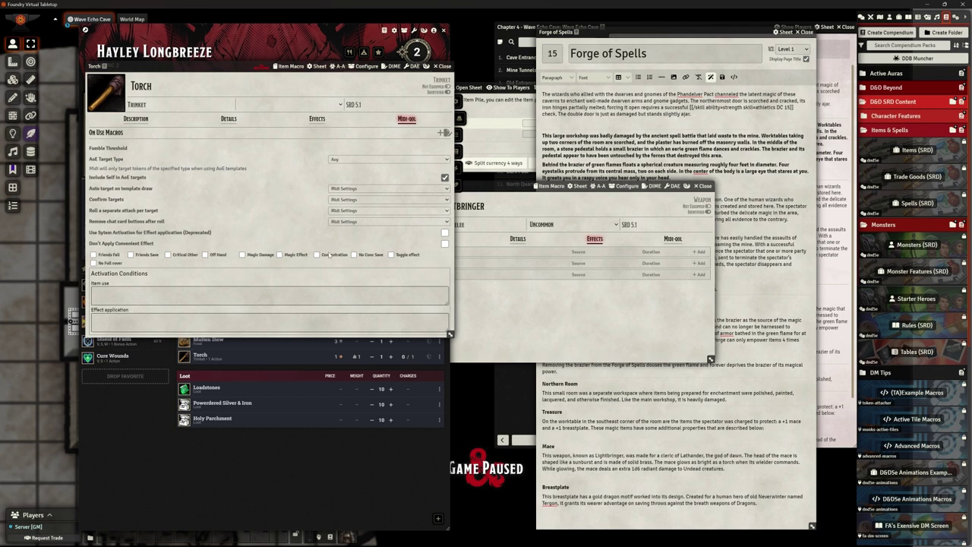
{"action": "left_click", "coordinate": [317, 119]}
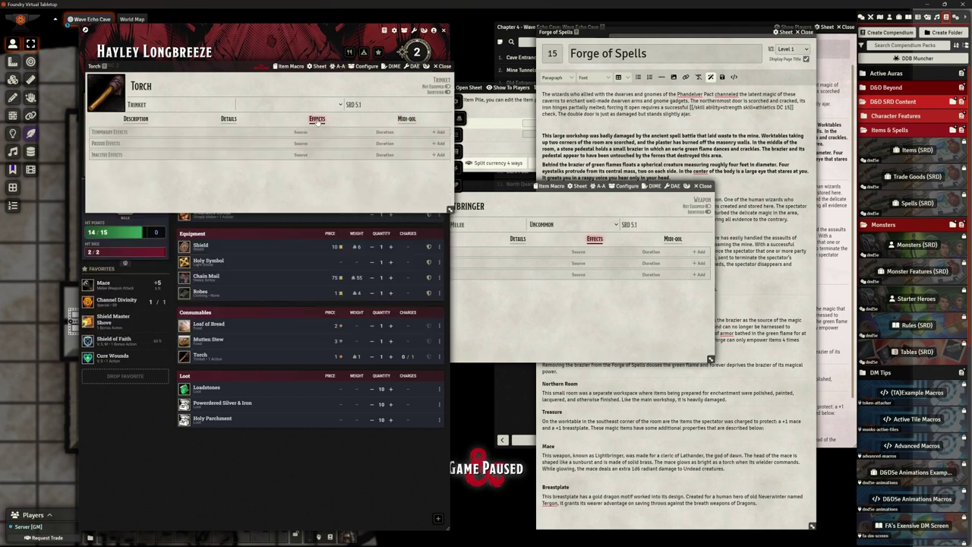
{"action": "left_click", "coordinate": [229, 119]}
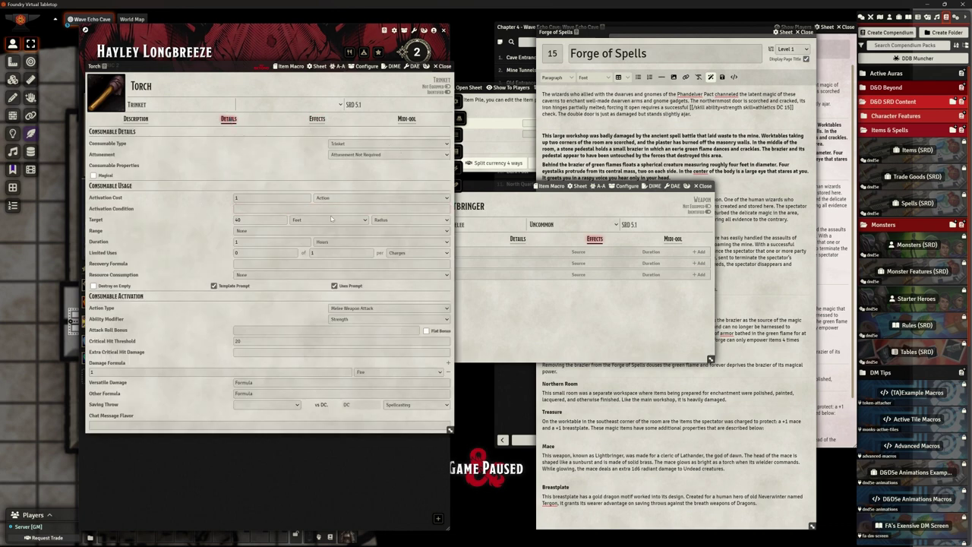
{"action": "left_click", "coordinate": [259, 219]}
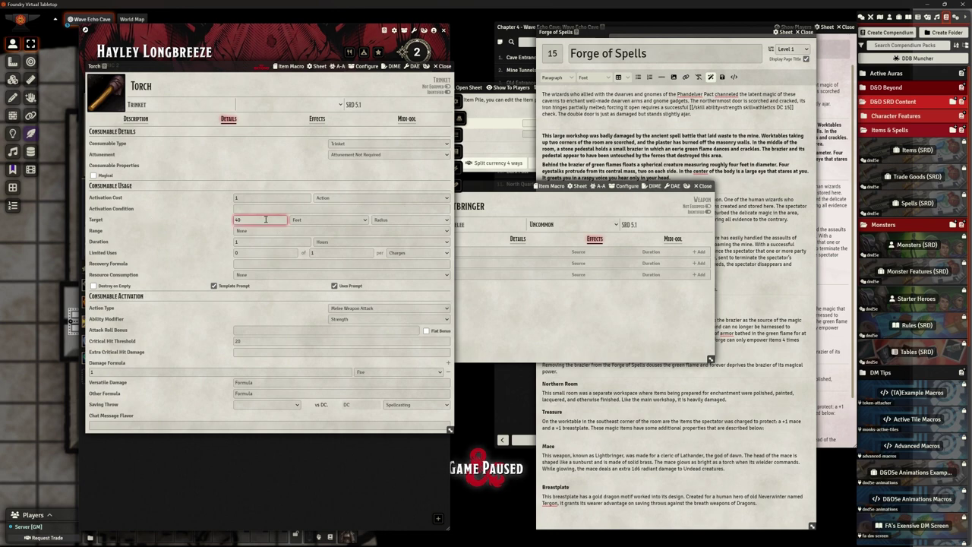
{"action": "key", "text": "Return"}
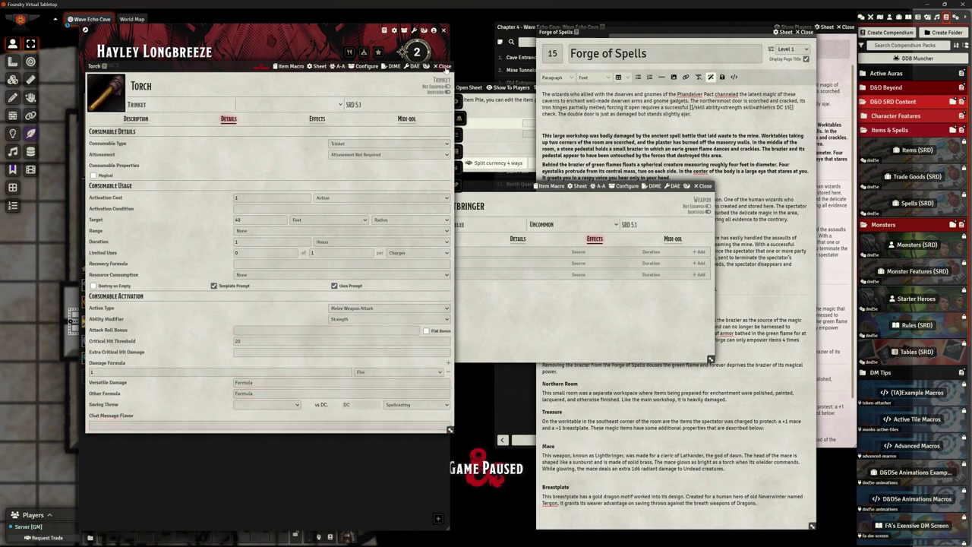
{"action": "left_click", "coordinate": [443, 66]}
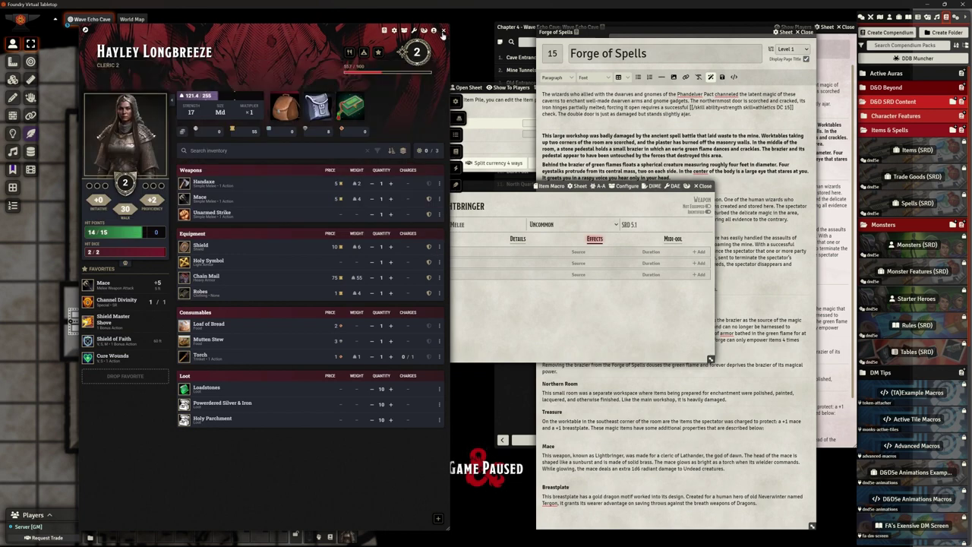
{"action": "left_click", "coordinate": [444, 31]}
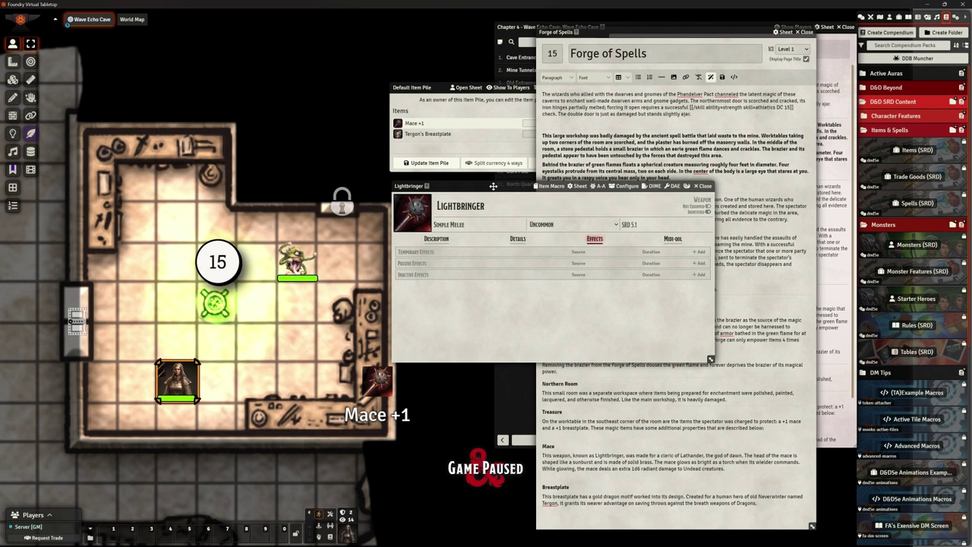
Move Lightbringer's sheet clear of the map and turn off the torch light on the cleric's token.
{"action": "left_click_drag", "start_coordinate": [493, 186], "coordinate": [541, 196]}
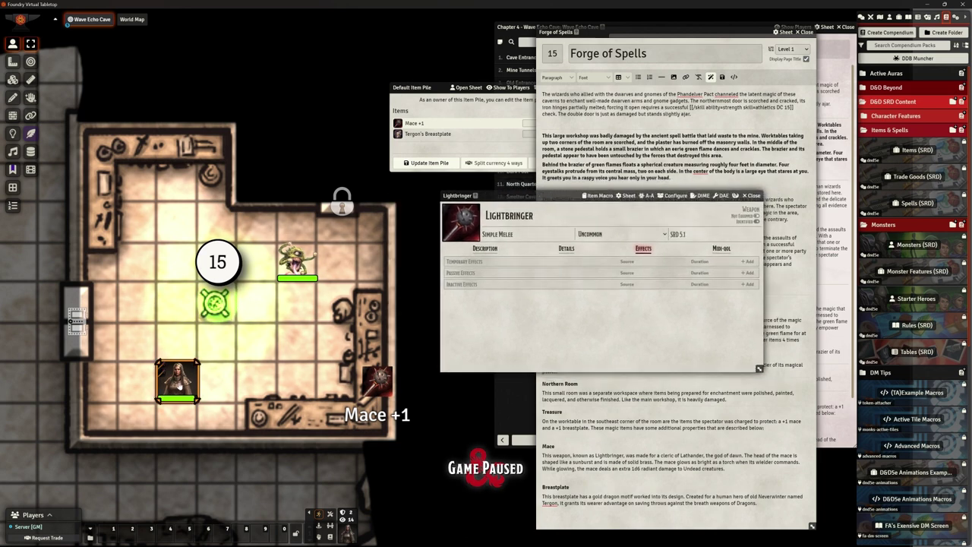
{"action": "right_click", "coordinate": [178, 380]}
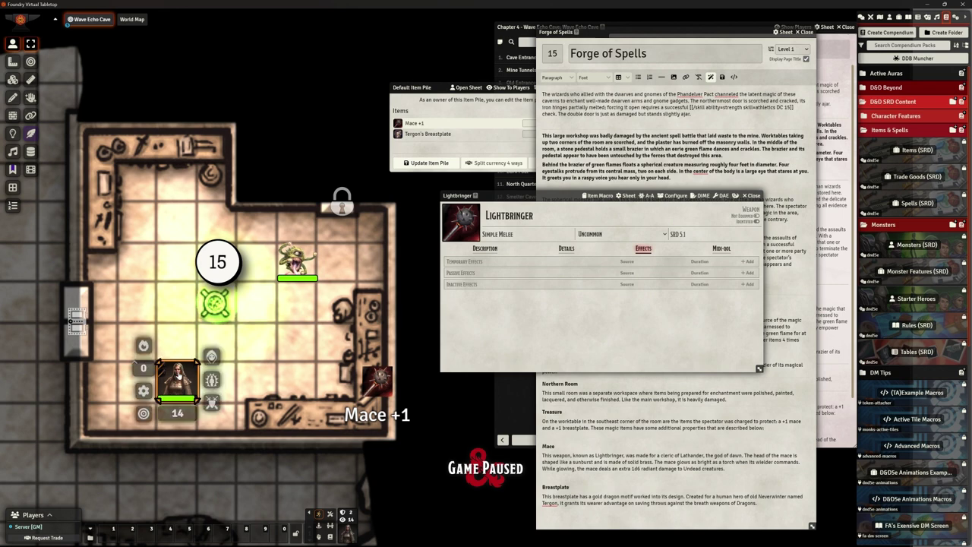
{"action": "left_click", "coordinate": [144, 345]}
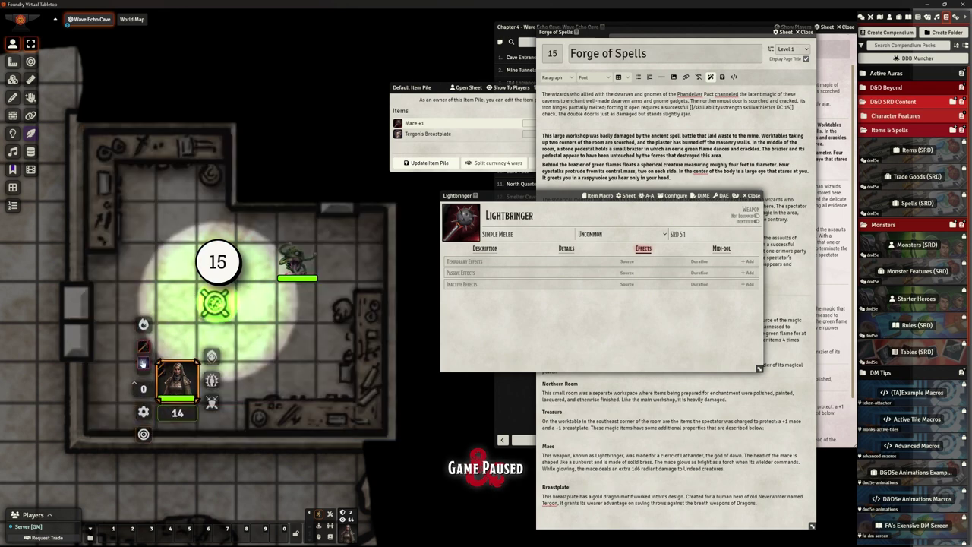
{"action": "left_click", "coordinate": [143, 363]}
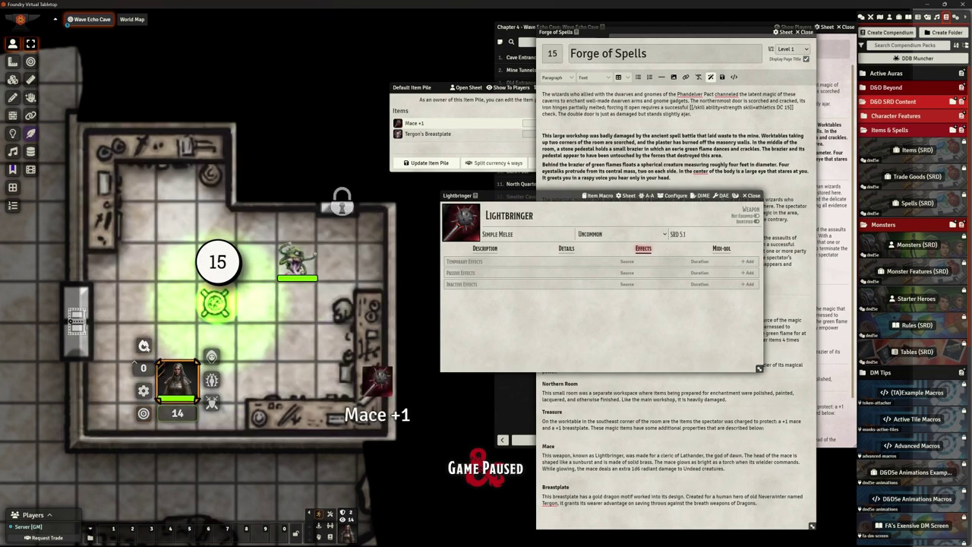
Delete the Torch Template and Torch effects from the cleric's character sheet and close the sheet.
{"action": "double_click", "coordinate": [177, 379]}
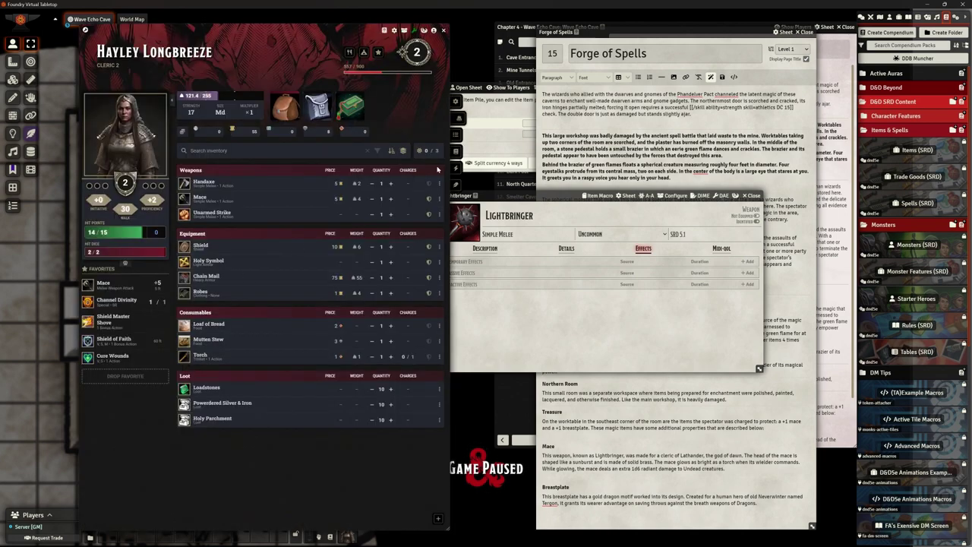
{"action": "left_click", "coordinate": [457, 185]}
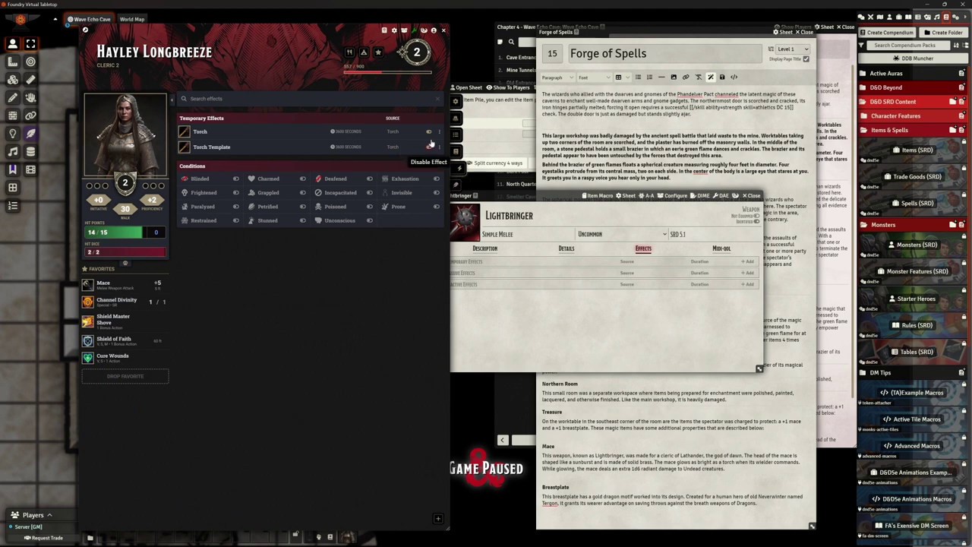
{"action": "left_click", "coordinate": [440, 148]}
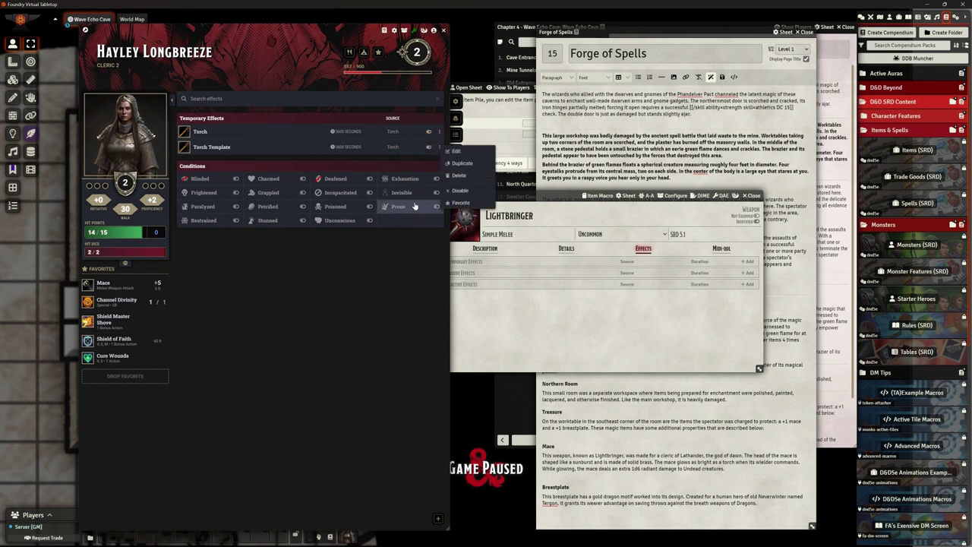
{"action": "left_click", "coordinate": [457, 177]}
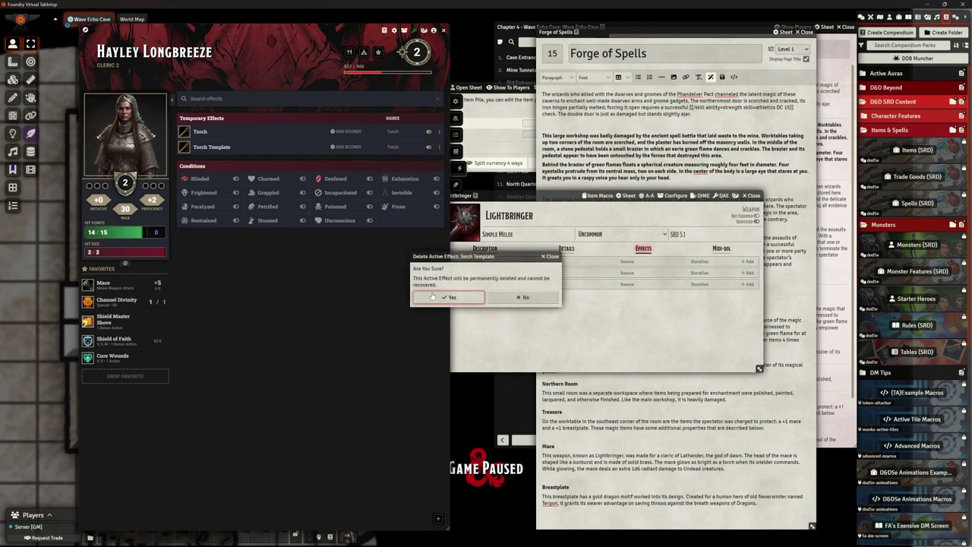
{"action": "left_click", "coordinate": [436, 296]}
{"action": "left_click", "coordinate": [439, 134]}
{"action": "left_click", "coordinate": [456, 162]}
{"action": "left_click", "coordinate": [436, 296]}
{"action": "left_click", "coordinate": [444, 31]}
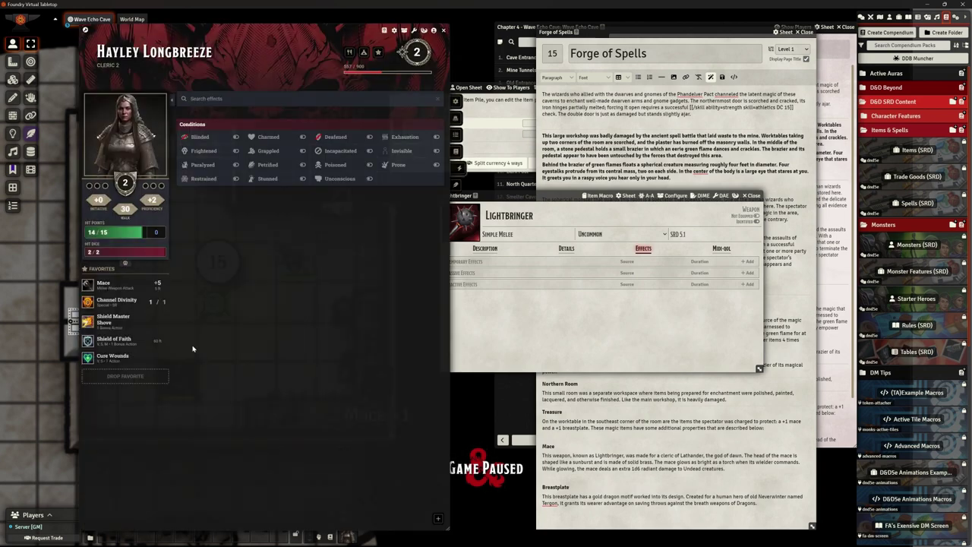
Recheck the cleric's effects and inventory on the character sheet, and look over the token's quick controls.
{"action": "double_click", "coordinate": [178, 375]}
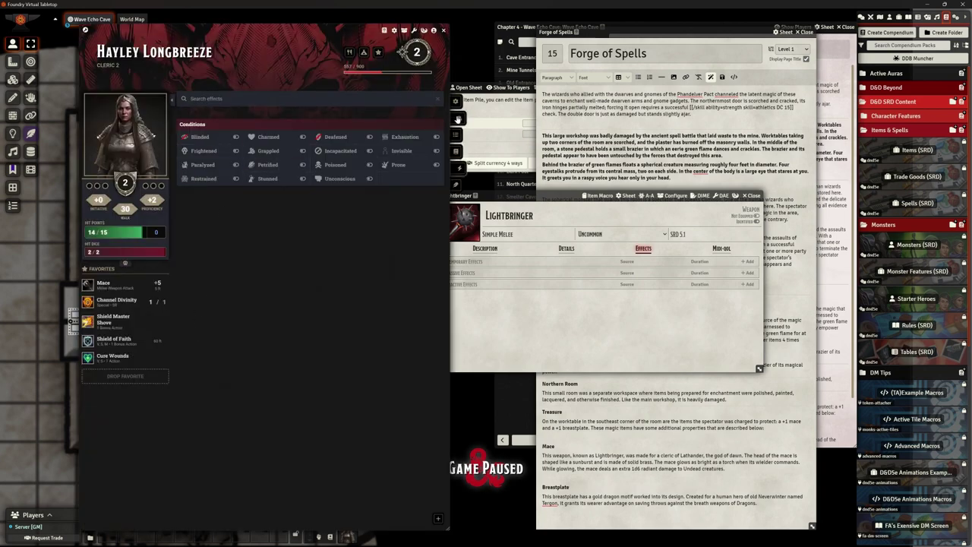
{"action": "left_click", "coordinate": [458, 117]}
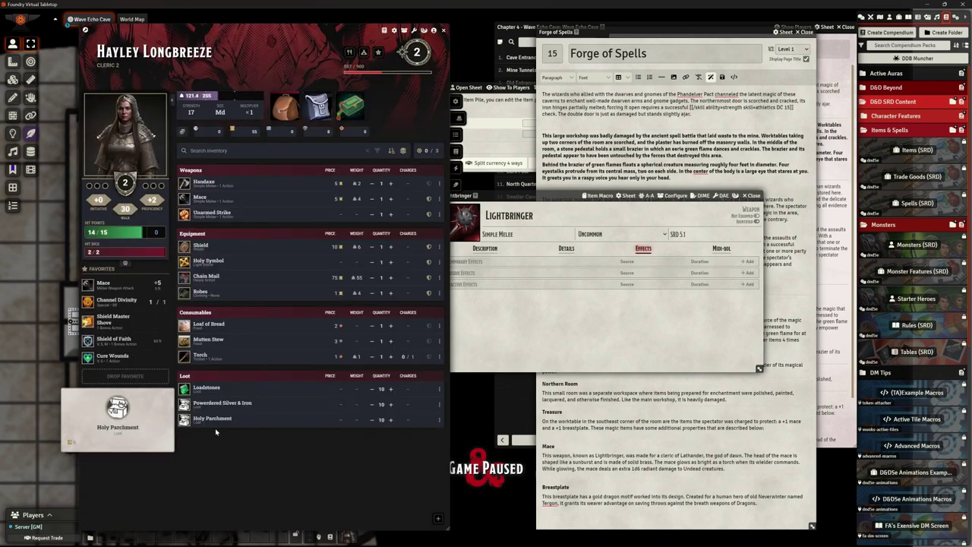
{"action": "left_click", "coordinate": [444, 30]}
{"action": "right_click", "coordinate": [177, 383]}
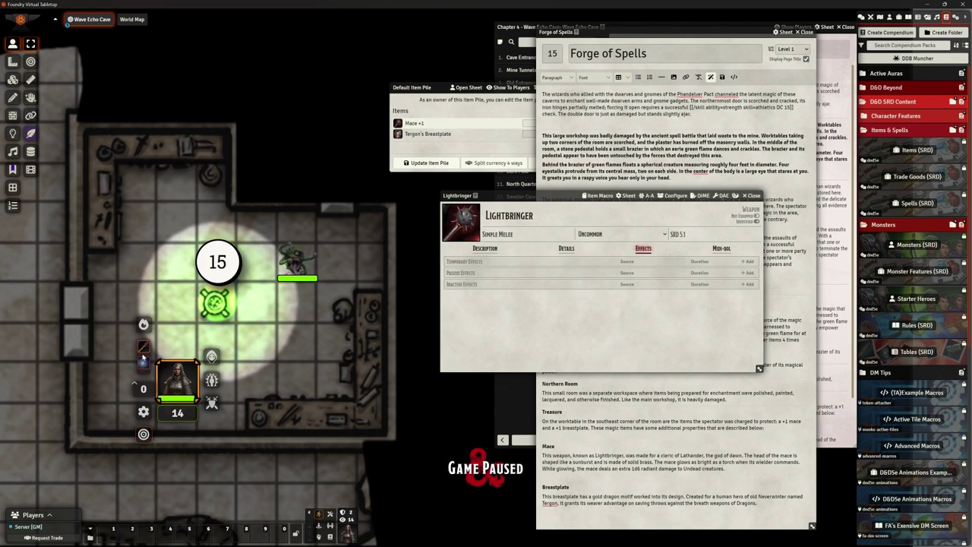
{"action": "right_click", "coordinate": [177, 380]}
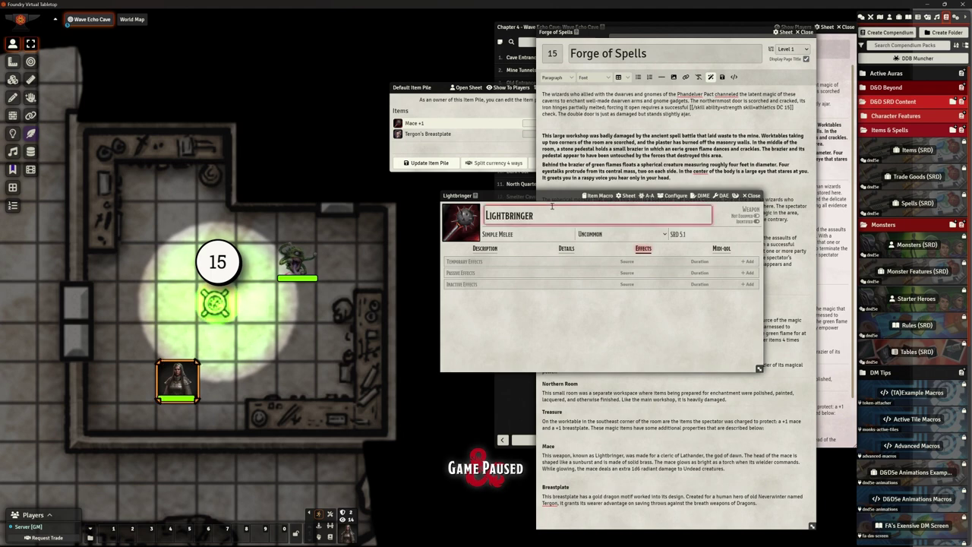
Save the Forge of Spells page and close it together with the Chapter 4 journal, keeping Lightbringer's sheet open.
{"action": "left_click_drag", "start_coordinate": [552, 195], "coordinate": [510, 191]}
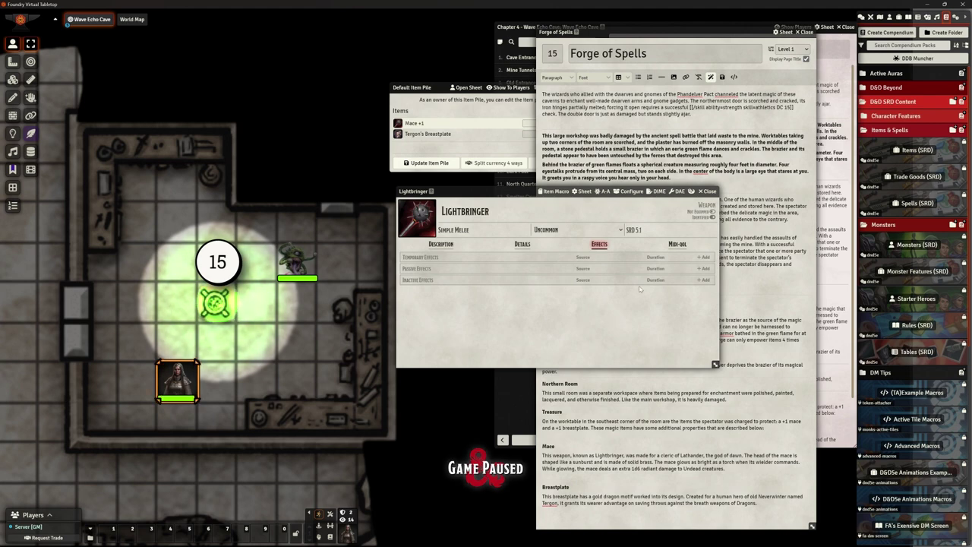
{"action": "left_click_drag", "start_coordinate": [504, 193], "coordinate": [295, 118]}
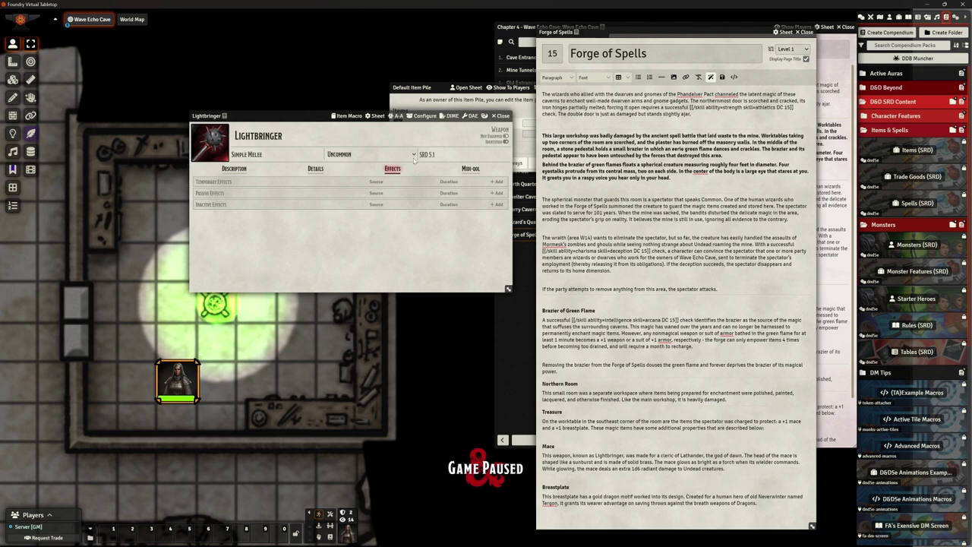
{"action": "left_click_drag", "start_coordinate": [293, 117], "coordinate": [464, 195]}
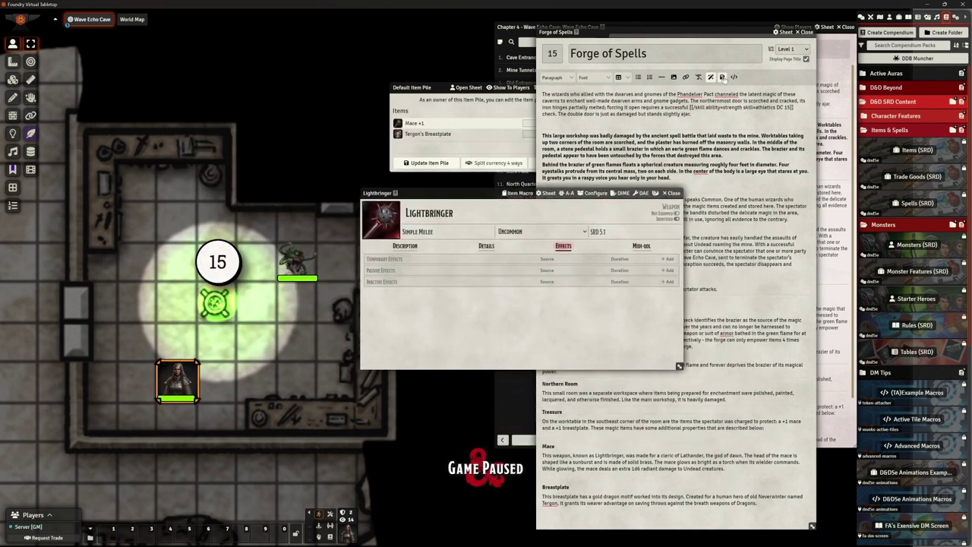
{"action": "left_click", "coordinate": [724, 79]}
{"action": "left_click", "coordinate": [807, 33]}
{"action": "left_click", "coordinate": [848, 27]}
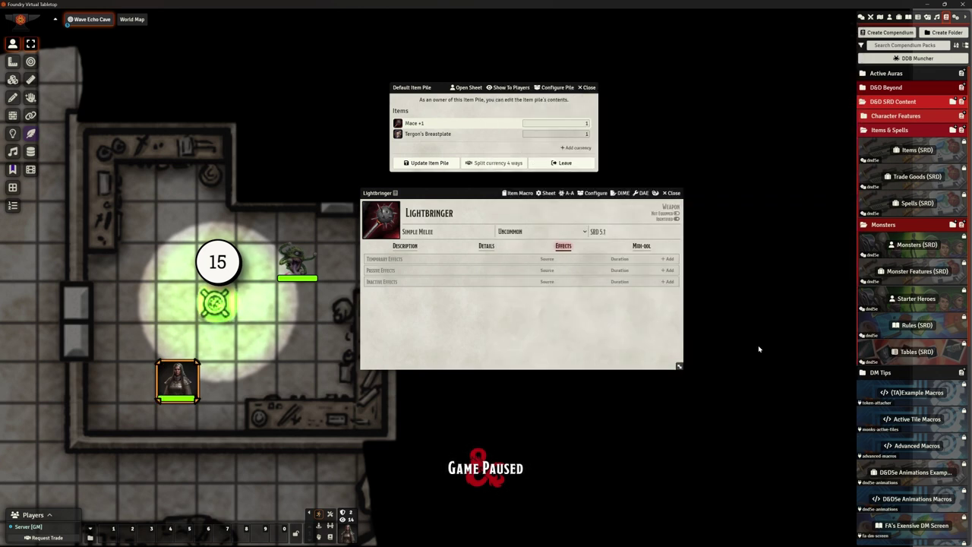
Close Lightbringer's sheet and add Lightbringer from the world's items to the open item pile.
{"action": "left_click", "coordinate": [900, 18]}
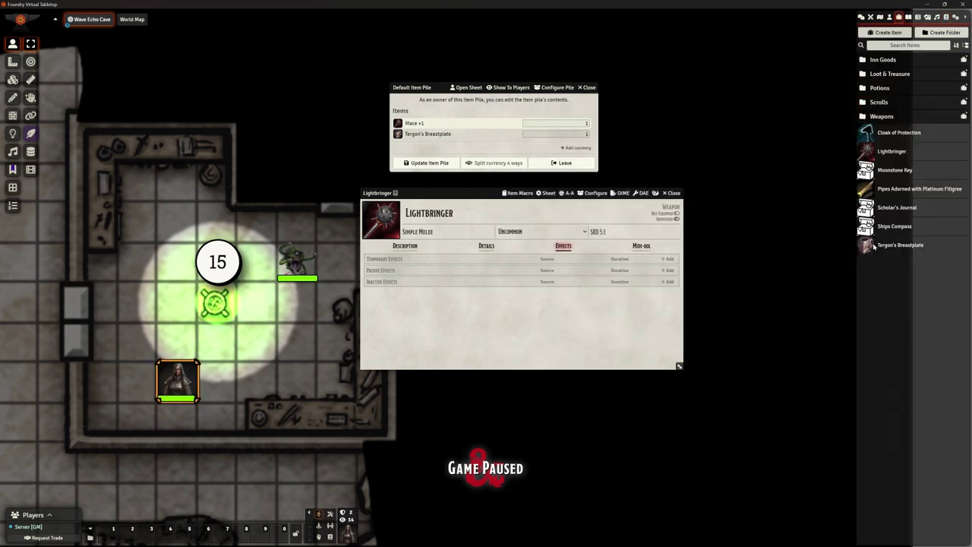
{"action": "left_click_drag", "start_coordinate": [467, 195], "coordinate": [589, 236]}
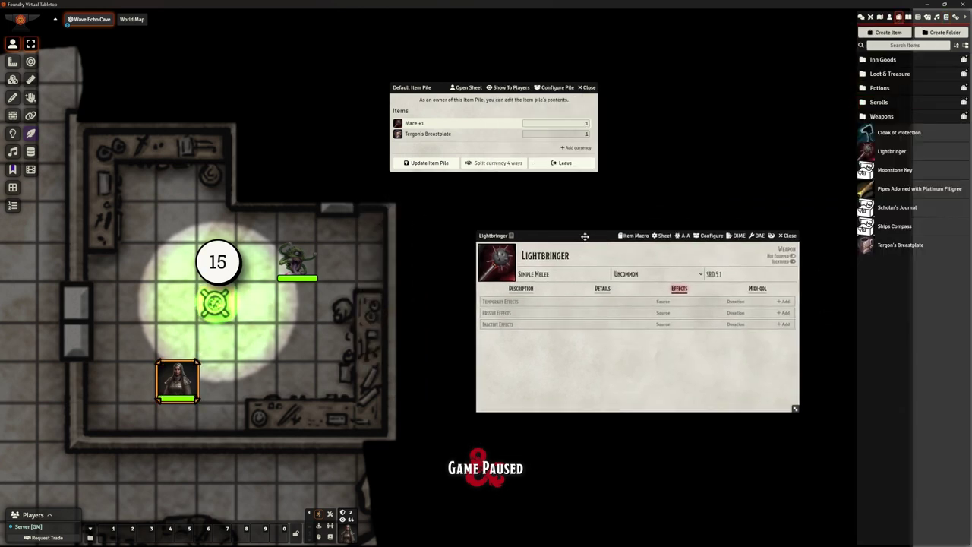
{"action": "left_click", "coordinate": [789, 236]}
{"action": "left_click_drag", "start_coordinate": [897, 154], "coordinate": [475, 137]}
Set the Mace +1 quantity in the pile to 0, update the item pile and leave it.
{"action": "left_click", "coordinate": [554, 134]}
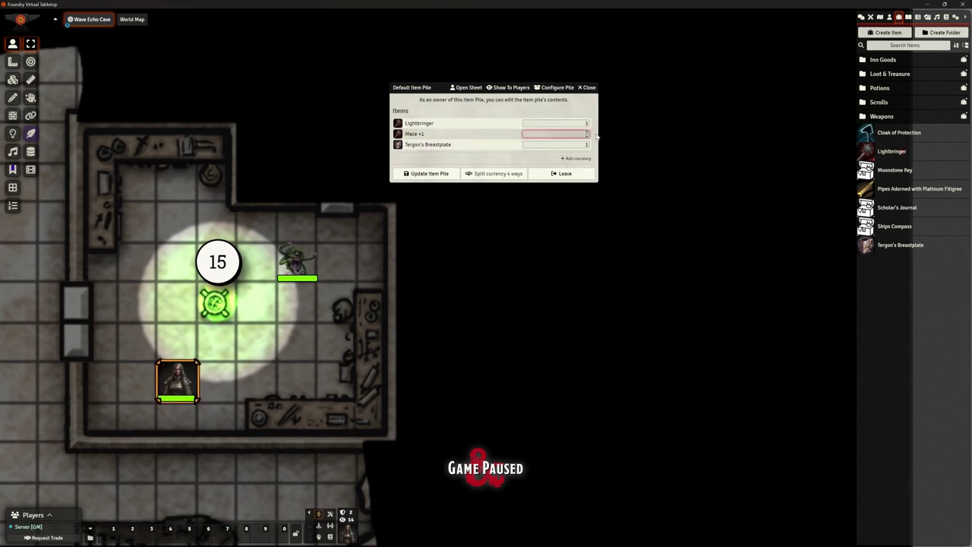
{"action": "key", "text": "BackSpace"}
{"action": "type", "text": "0"}
{"action": "left_click", "coordinate": [485, 108]}
{"action": "left_click", "coordinate": [430, 174]}
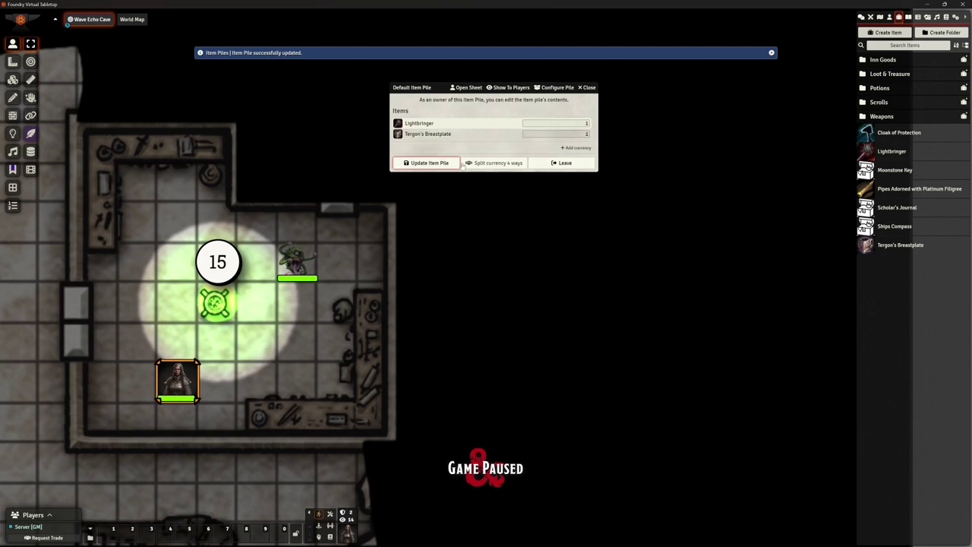
{"action": "left_click", "coordinate": [566, 164]}
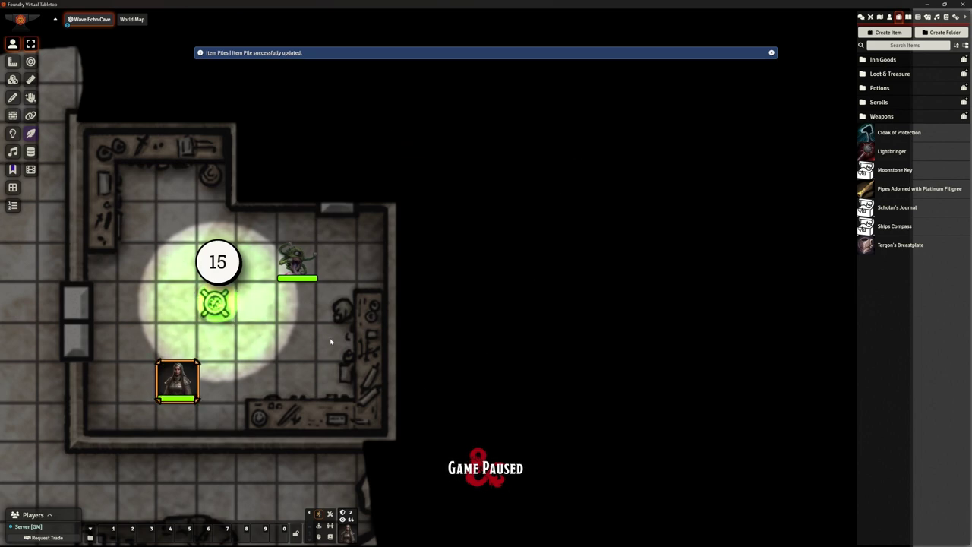
Reopen the item pile on the worktable and drop Lightbringer onto the upper part of the east worktable as a new pile.
{"action": "scroll", "coordinate": [329, 336], "scroll_direction": "down", "scroll_amount": 3}
{"action": "left_click", "coordinate": [12, 64]}
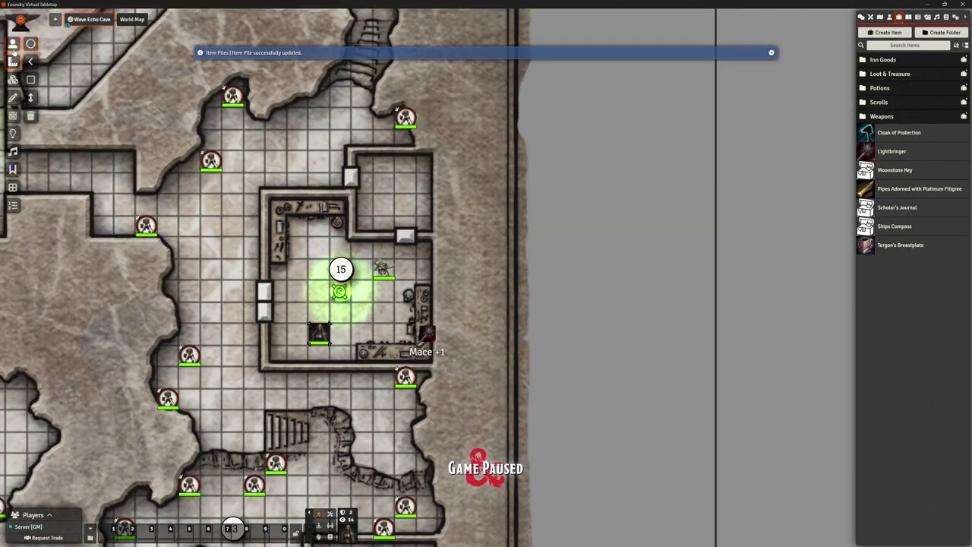
{"action": "double_click", "coordinate": [426, 341]}
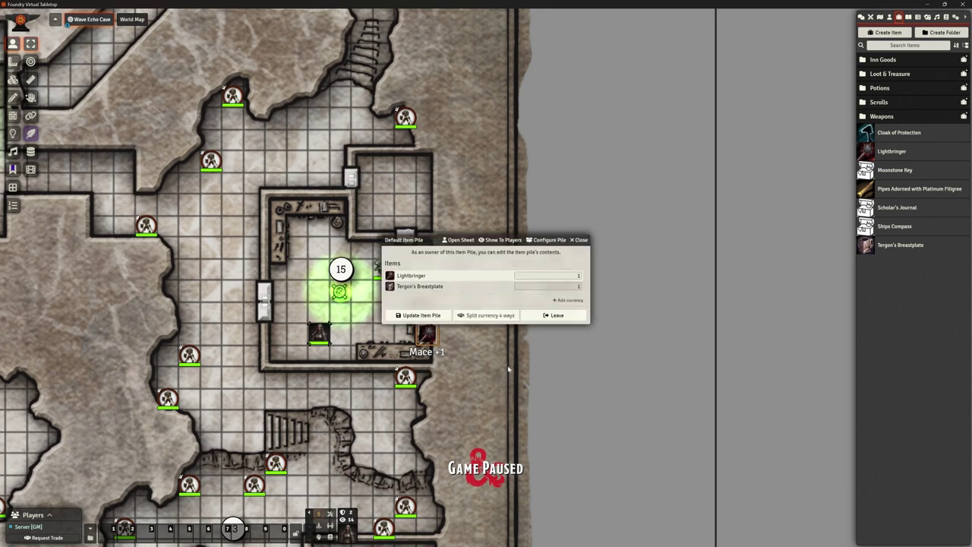
{"action": "scroll", "coordinate": [471, 347], "scroll_direction": "up", "scroll_amount": 5}
{"action": "scroll", "coordinate": [509, 306], "scroll_direction": "up", "scroll_amount": 2}
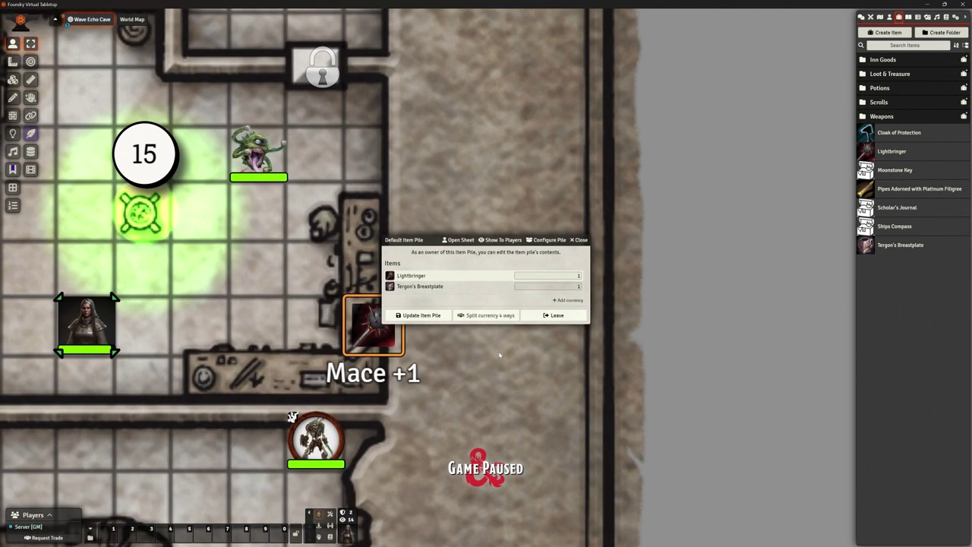
{"action": "left_click_drag", "start_coordinate": [411, 280], "coordinate": [451, 291]}
{"action": "left_click", "coordinate": [451, 289]}
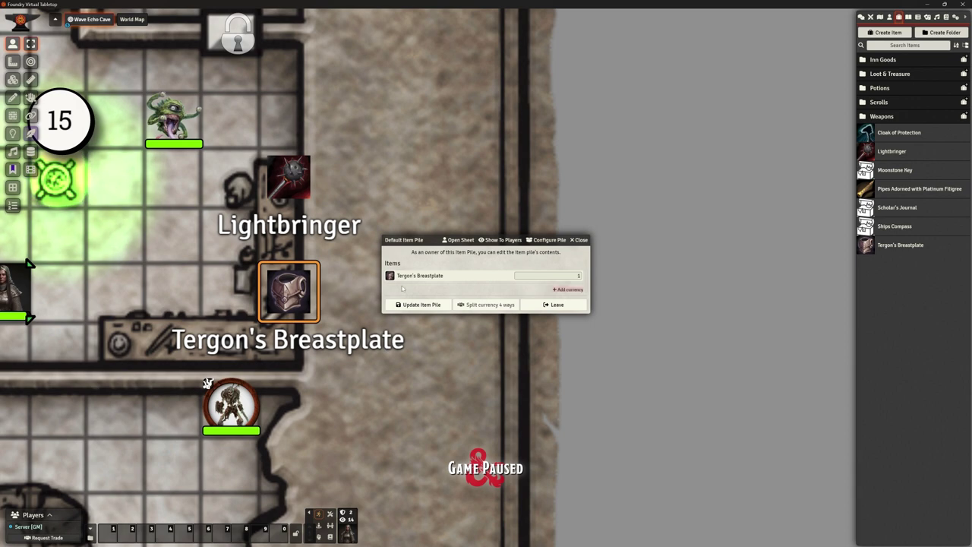
Drop Tergon's Breastplate onto the south worktable as a new pile and close the emptied pile.
{"action": "left_click_drag", "start_coordinate": [414, 276], "coordinate": [455, 328]}
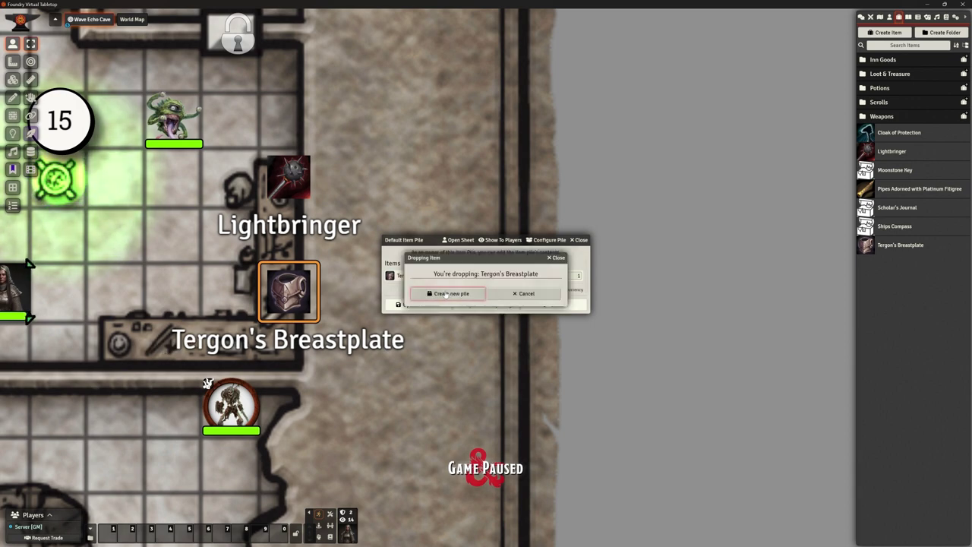
{"action": "left_click", "coordinate": [451, 293]}
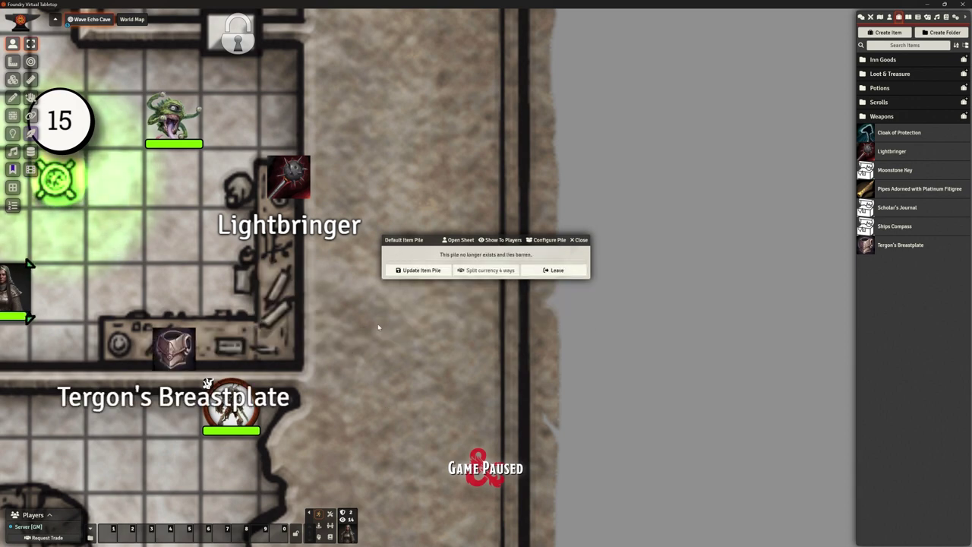
{"action": "left_click", "coordinate": [580, 240]}
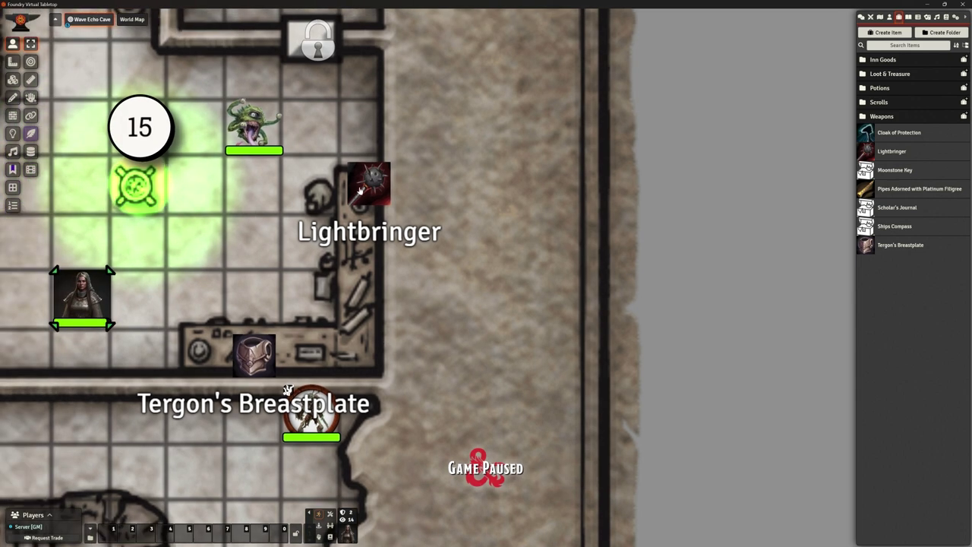
Set the Lightbringer token's display name to Never Displayed and update the token.
{"action": "double_click", "coordinate": [360, 190]}
{"action": "left_click", "coordinate": [494, 257]}
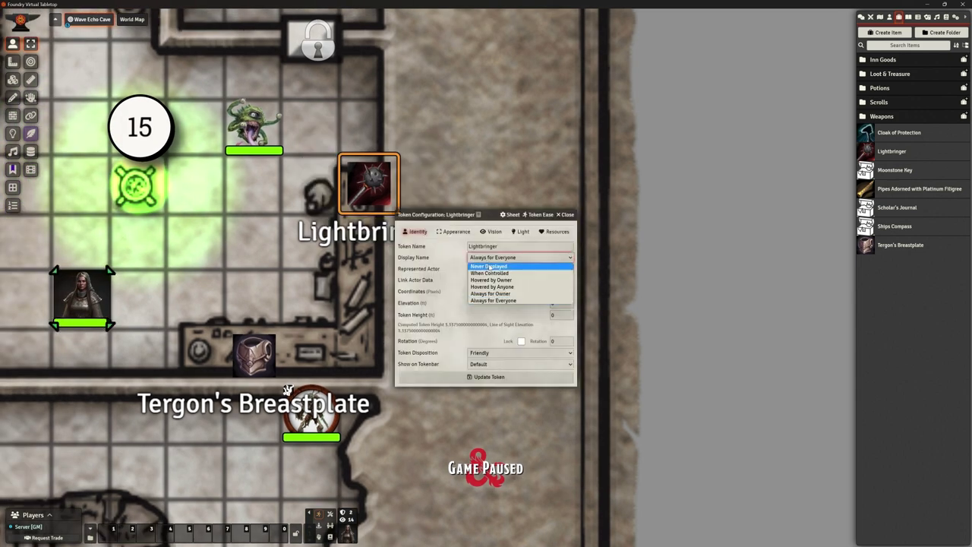
{"action": "left_click", "coordinate": [490, 268]}
{"action": "left_click", "coordinate": [486, 376]}
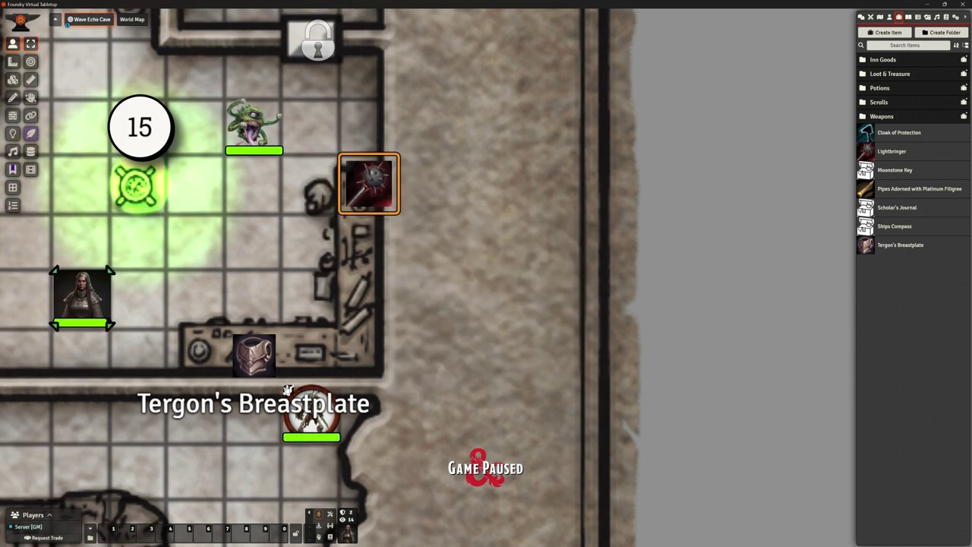
Close the Tergon's Breastplate pile and set its token's display name to Never Displayed.
{"action": "double_click", "coordinate": [254, 353]}
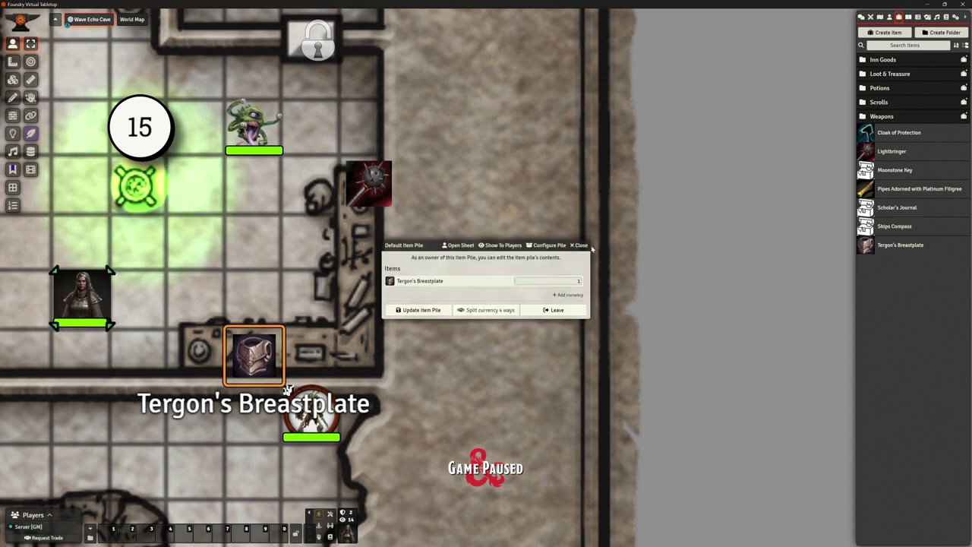
{"action": "left_click", "coordinate": [586, 245]}
{"action": "right_click", "coordinate": [257, 370]}
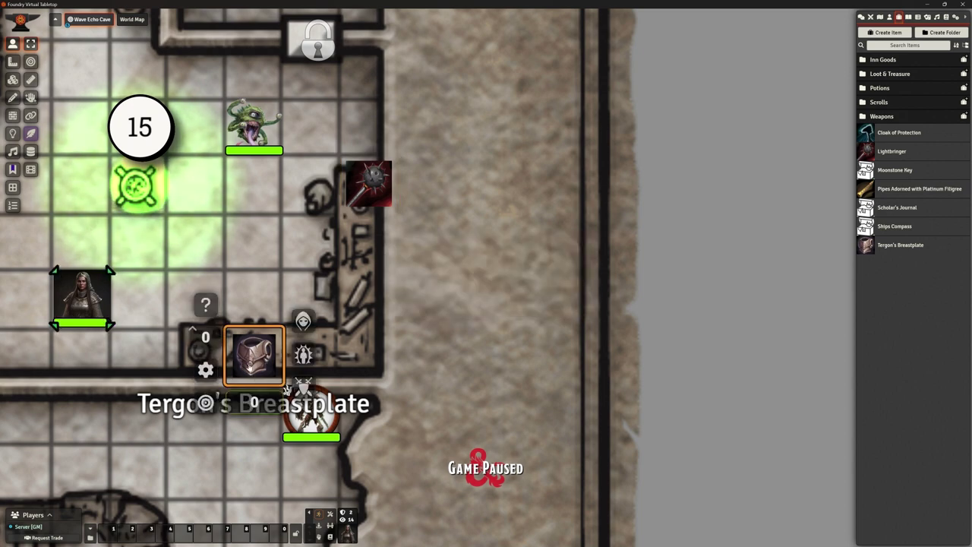
{"action": "left_click", "coordinate": [205, 370]}
{"action": "left_click", "coordinate": [520, 258]}
{"action": "key", "text": "Return"}
{"action": "key", "text": "Return"}
Move the Lightbringer token about one grid square down along the east worktable.
{"action": "scroll", "coordinate": [315, 374], "scroll_direction": "down", "scroll_amount": 1}
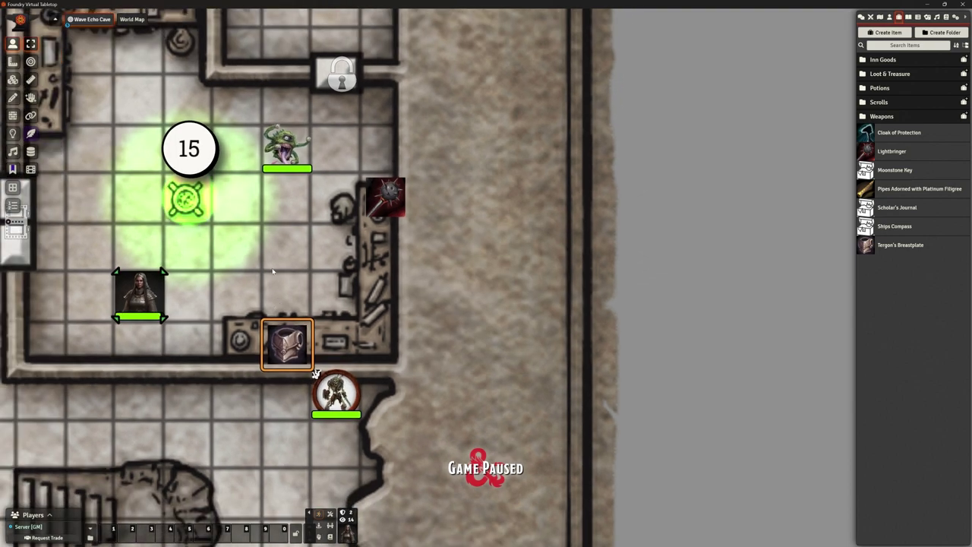
{"action": "scroll", "coordinate": [271, 267], "scroll_direction": "down", "scroll_amount": 1}
{"action": "left_click_drag", "start_coordinate": [399, 206], "coordinate": [389, 262]}
Set the Lightbringer token's scale to 0.7 and update the token.
{"action": "scroll", "coordinate": [391, 305], "scroll_direction": "down", "scroll_amount": 3}
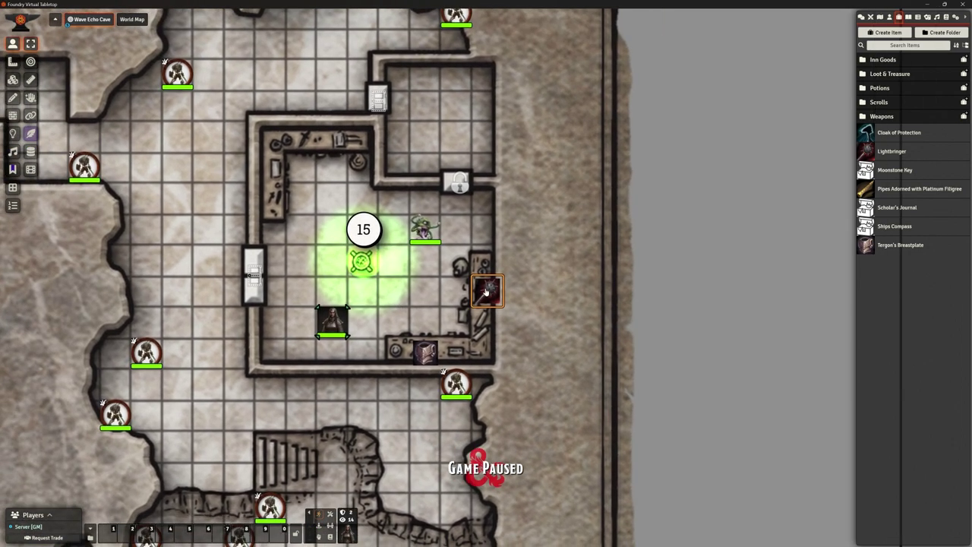
{"action": "double_click", "coordinate": [486, 293]}
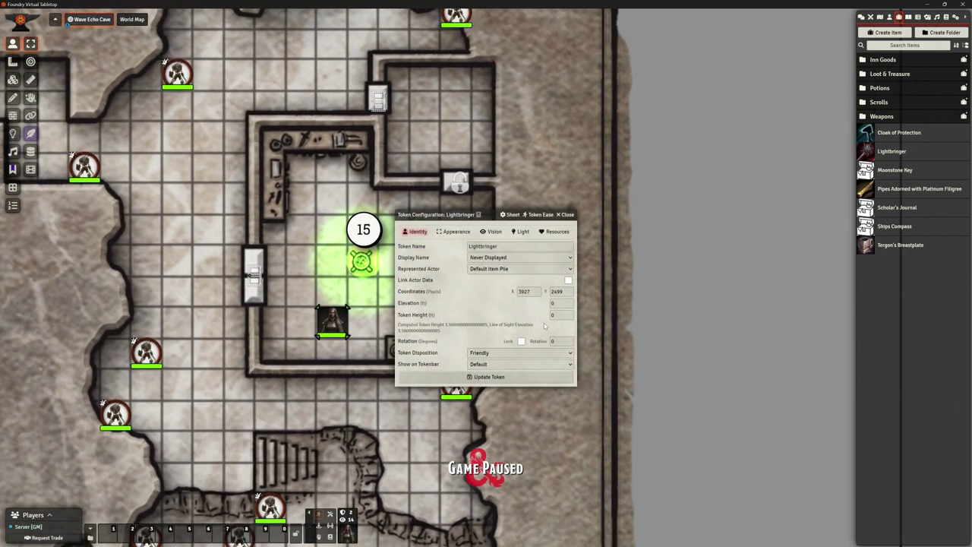
{"action": "left_click", "coordinate": [445, 231]}
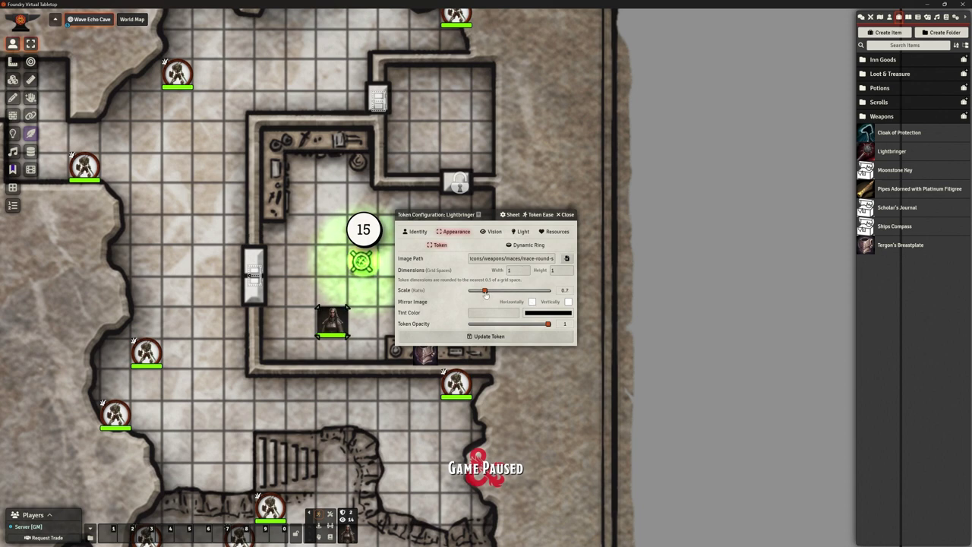
{"action": "left_click", "coordinate": [486, 336]}
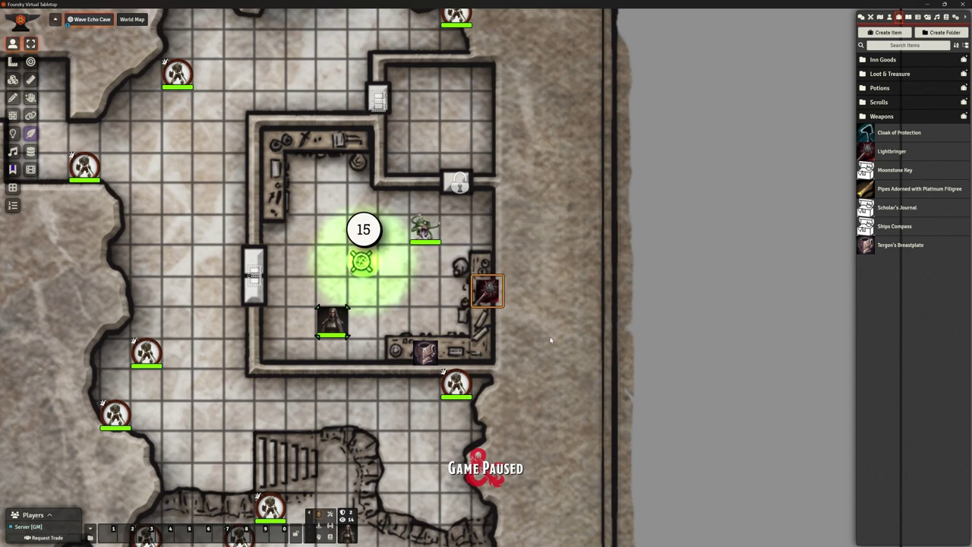
{"action": "scroll", "coordinate": [483, 281], "scroll_direction": "up", "scroll_amount": 3}
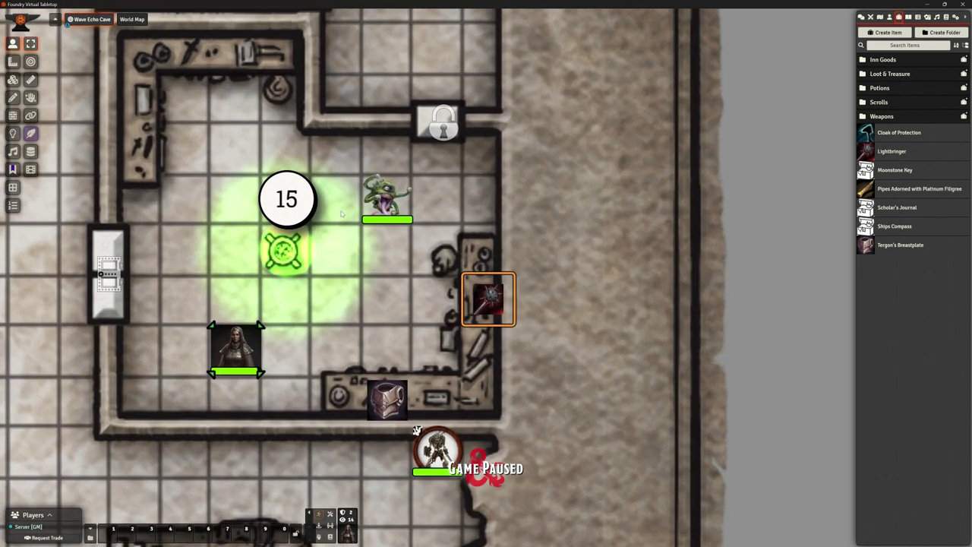
Examine the Forge of Spells and its surroundings on the Wave Echo Cave map, and reveal the labels of the numbered areas.
{"action": "scroll", "coordinate": [486, 296], "scroll_direction": "down", "scroll_amount": 2}
{"action": "scroll", "coordinate": [344, 220], "scroll_direction": "down", "scroll_amount": 1}
{"action": "scroll", "coordinate": [395, 200], "scroll_direction": "down", "scroll_amount": 3}
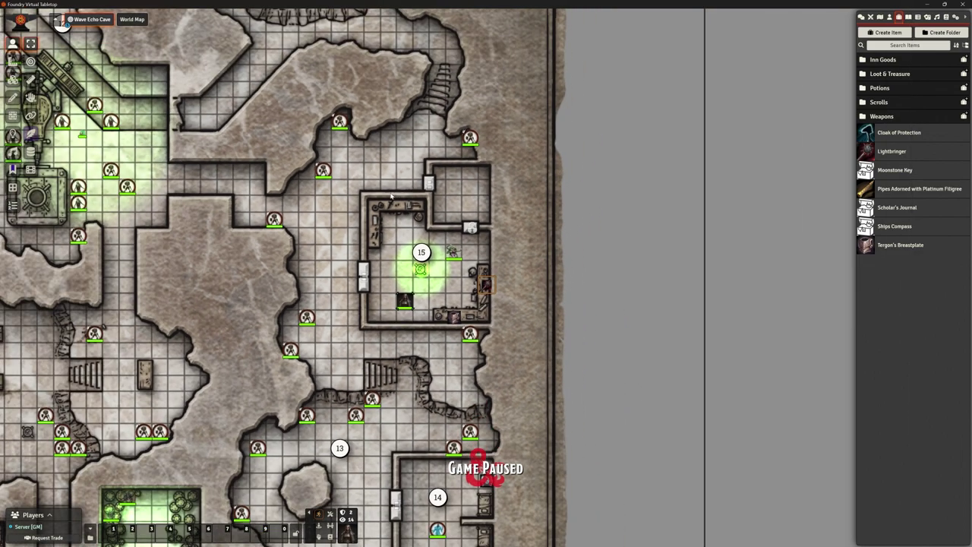
{"action": "scroll", "coordinate": [471, 304], "scroll_direction": "down", "scroll_amount": 2}
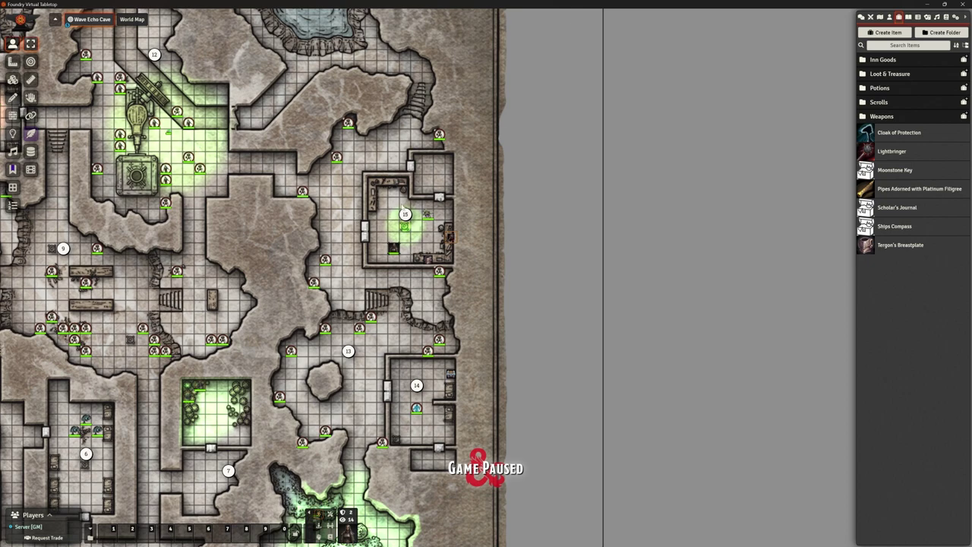
{"action": "scroll", "coordinate": [456, 228], "scroll_direction": "up", "scroll_amount": 5}
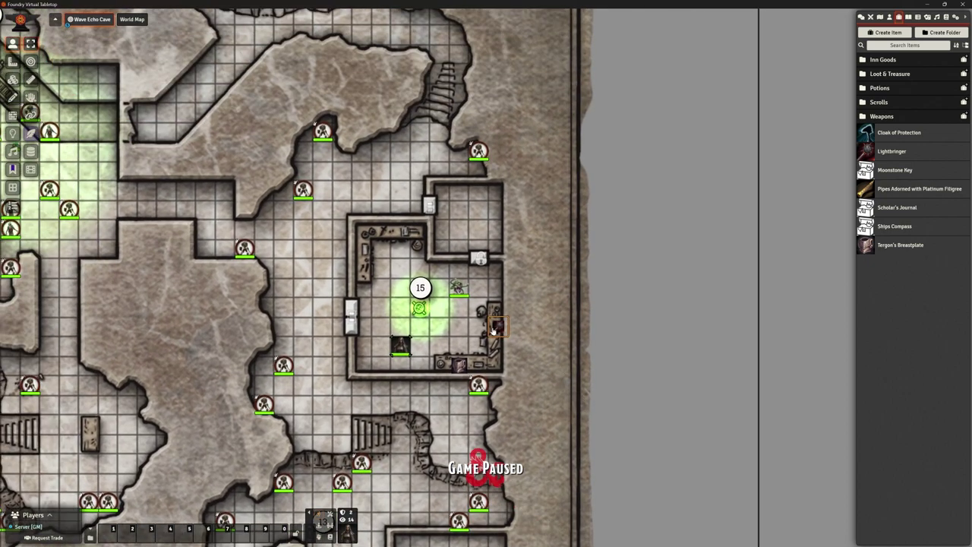
{"action": "scroll", "coordinate": [482, 266], "scroll_direction": "down", "scroll_amount": 2}
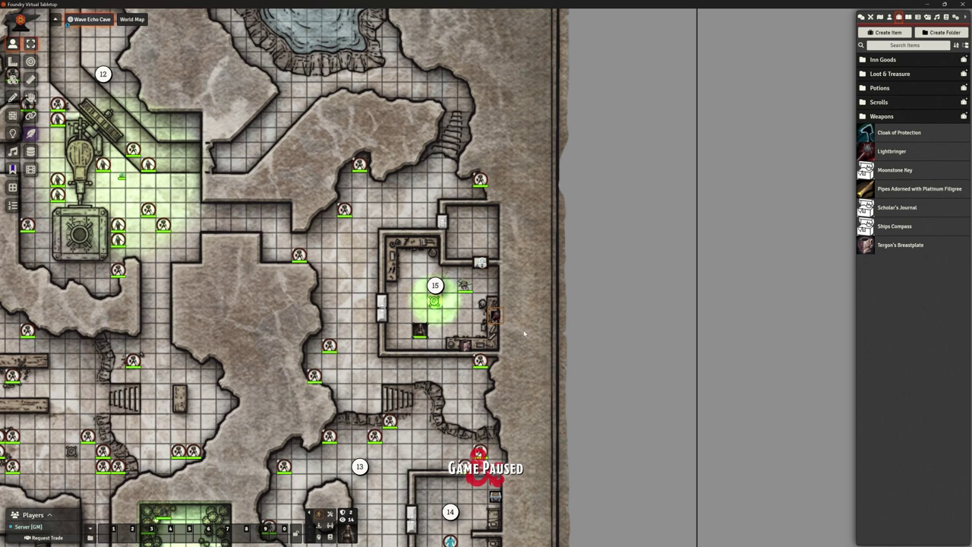
{"action": "scroll", "coordinate": [523, 354], "scroll_direction": "up", "scroll_amount": 3}
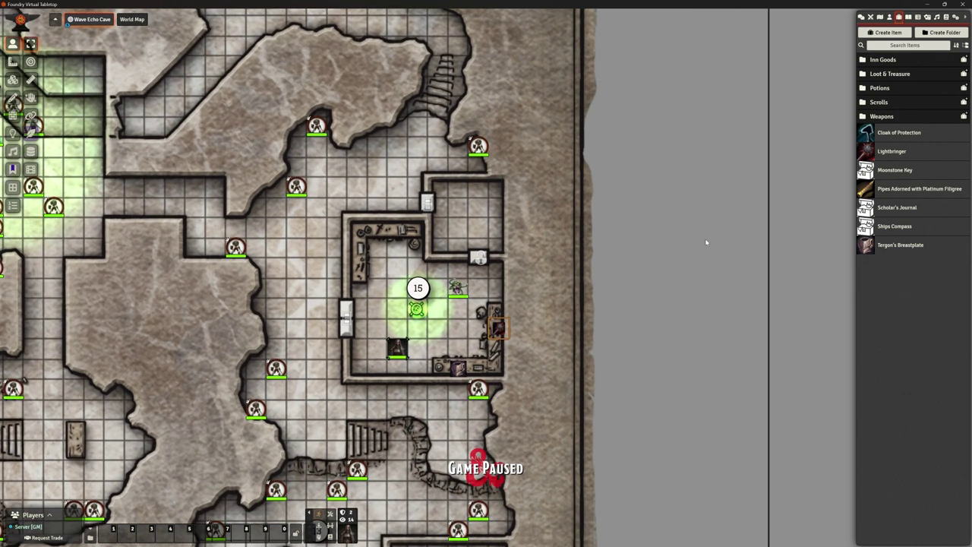
{"action": "left_click_drag", "start_coordinate": [193, 284], "coordinate": [259, 315]}
{"action": "scroll", "coordinate": [259, 315], "scroll_direction": "down", "scroll_amount": 5}
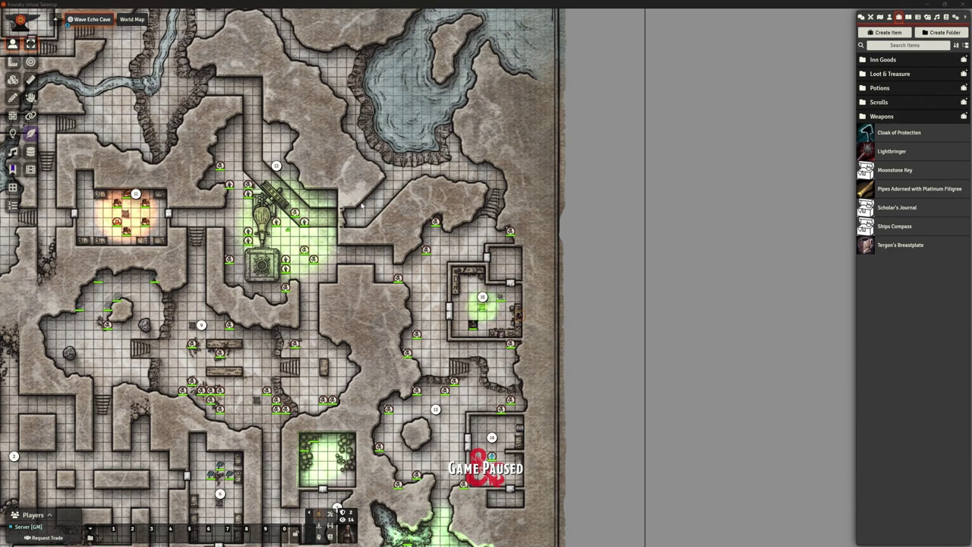
{"action": "scroll", "coordinate": [362, 205], "scroll_direction": "down", "scroll_amount": 1}
{"action": "left_click_drag", "start_coordinate": [389, 151], "coordinate": [463, 319]}
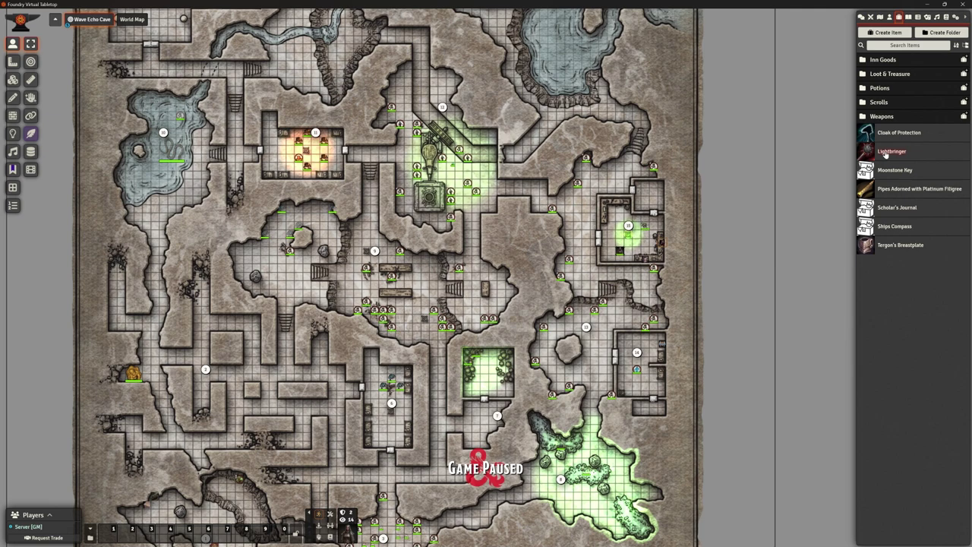
{"action": "key", "text": "alt"}
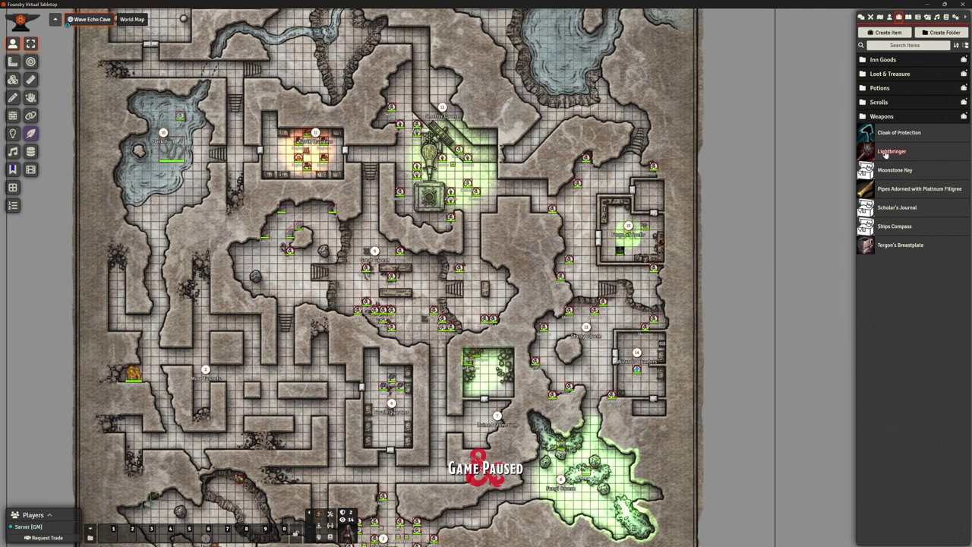